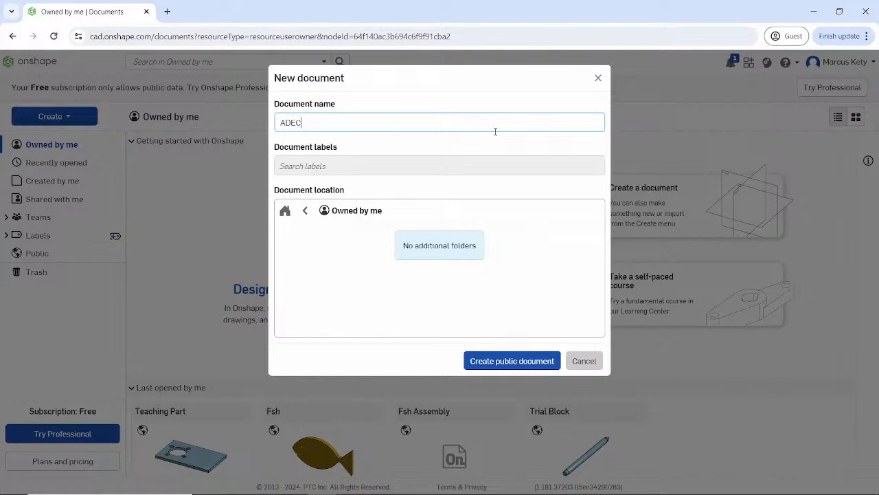
Name the new document ADEC Base Part and create it as a public document
{"action": "type", "text": "Base Part"}
{"action": "key", "text": "Return"}
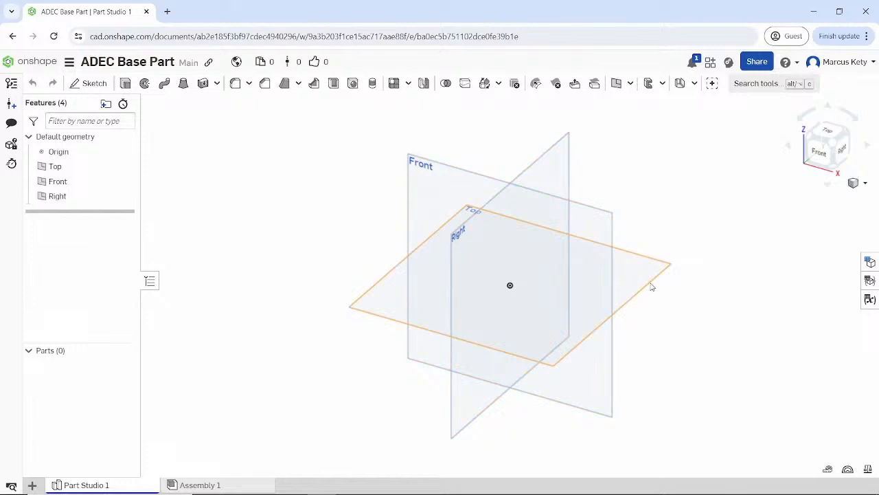
Highlight the origin and the Top, Front and Right planes through the default geometry list, and clear the selection
{"action": "left_click", "coordinate": [509, 290]}
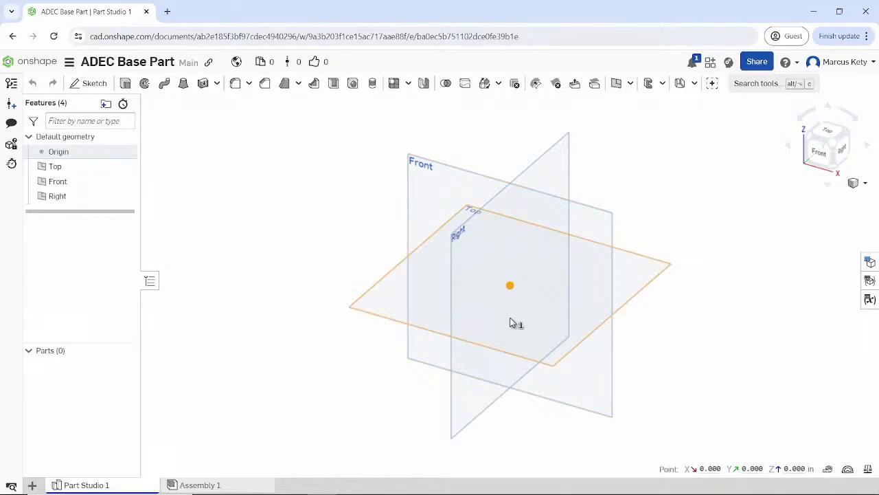
{"action": "left_click", "coordinate": [78, 151]}
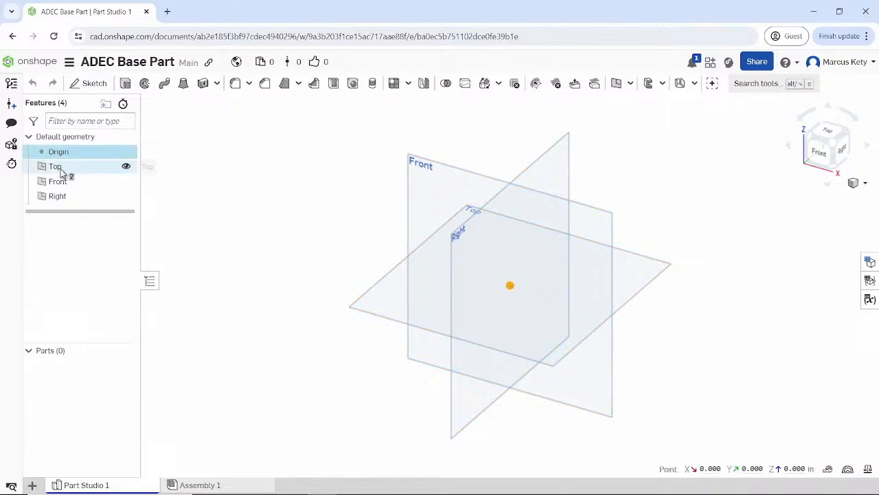
{"action": "left_click", "coordinate": [60, 168]}
{"action": "left_click", "coordinate": [59, 181]}
{"action": "left_click", "coordinate": [56, 198]}
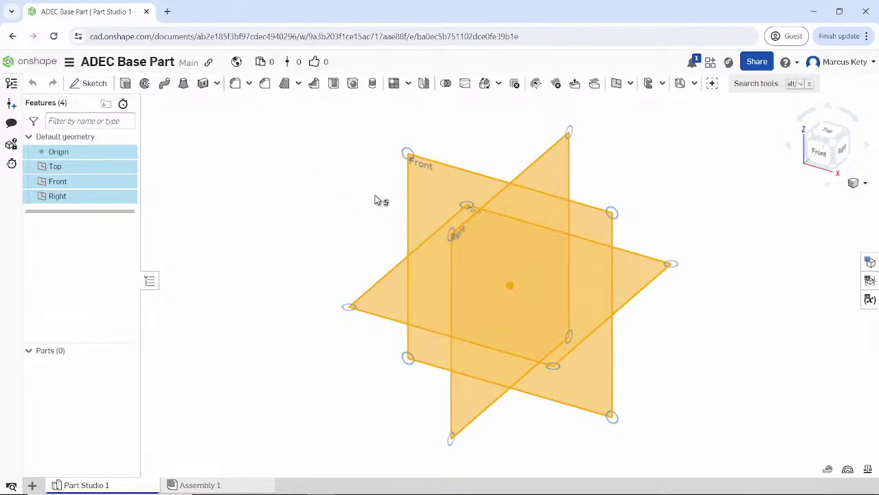
{"action": "left_click", "coordinate": [279, 335]}
Identify the Front, Top and Right planes by selecting each in the model view, and clear the selection
{"action": "left_click", "coordinate": [424, 235]}
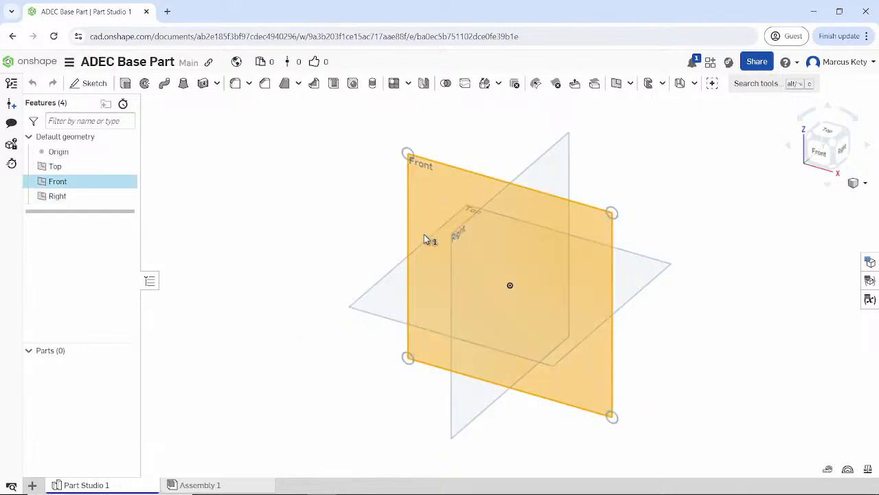
{"action": "left_click", "coordinate": [369, 303]}
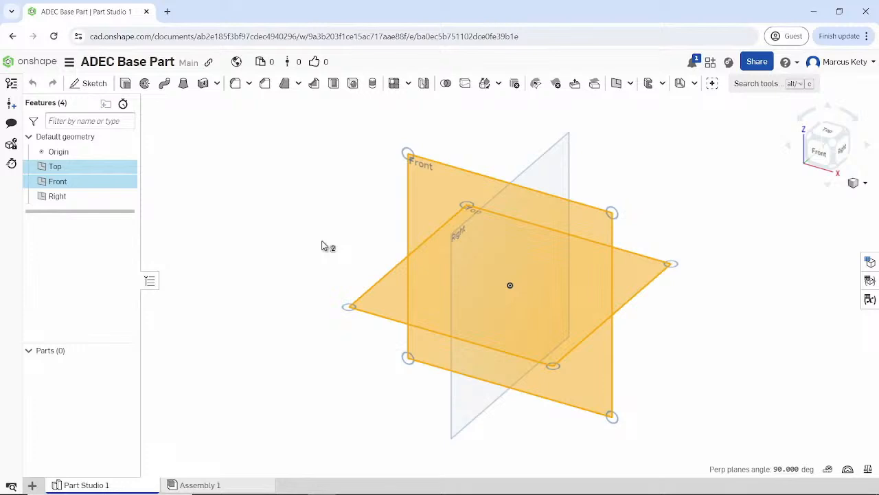
{"action": "left_click", "coordinate": [551, 163]}
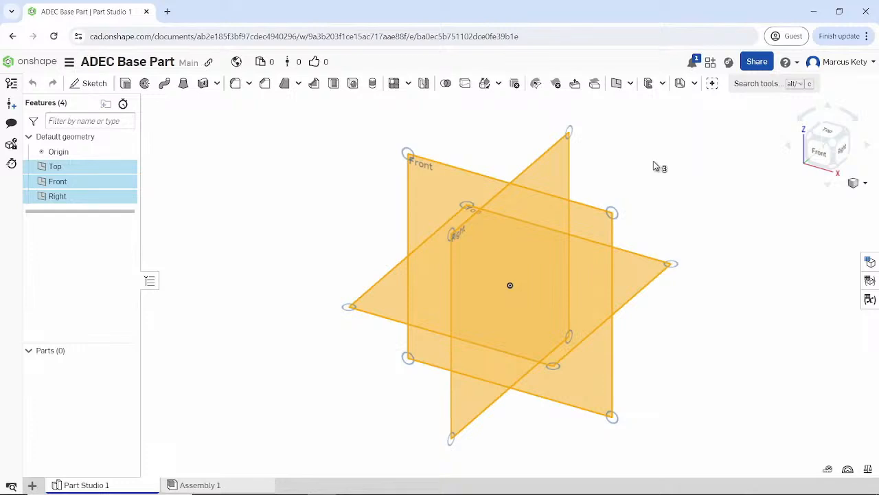
{"action": "left_click", "coordinate": [265, 239]}
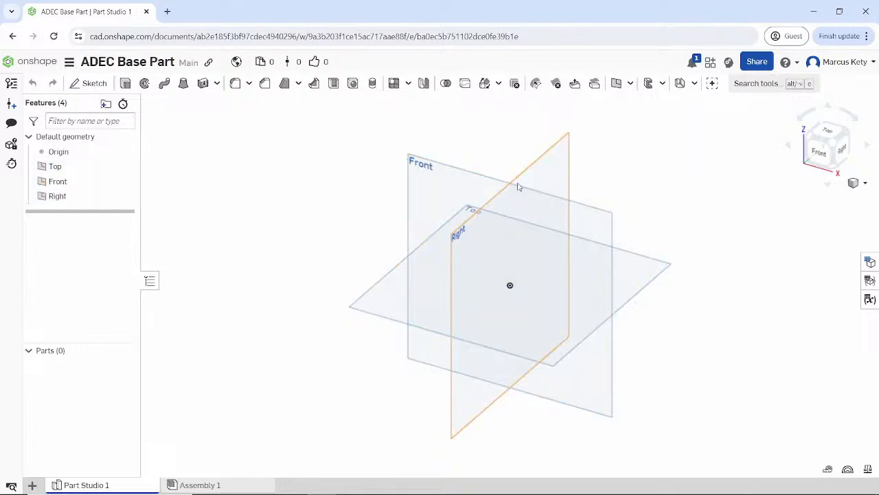
{"action": "left_click", "coordinate": [459, 189]}
{"action": "left_click", "coordinate": [459, 191]}
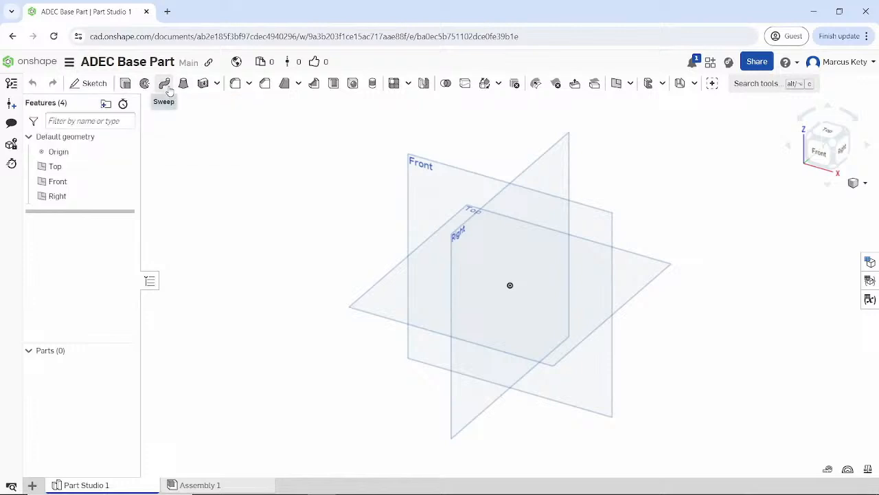
Examine the available part modelling tools, including the thicken, fillet, draft, pattern, plane and curve, frame and sheet metal groups
{"action": "left_click", "coordinate": [217, 83]}
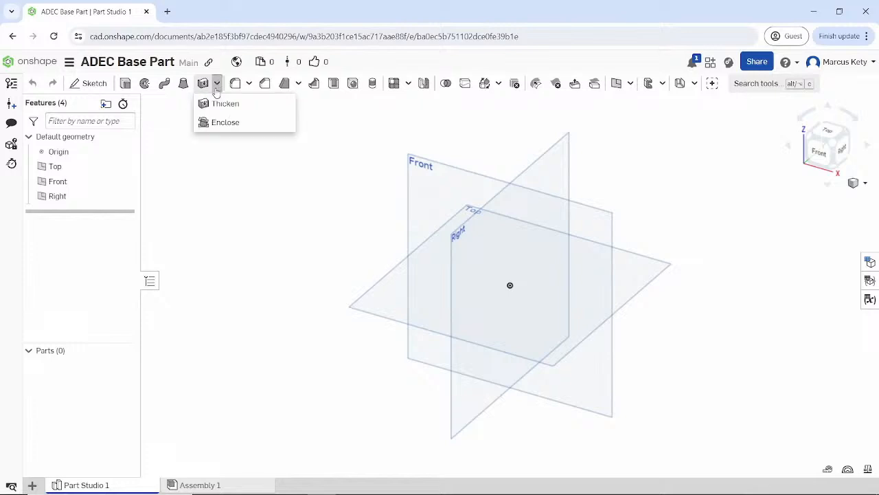
{"action": "left_click", "coordinate": [332, 125]}
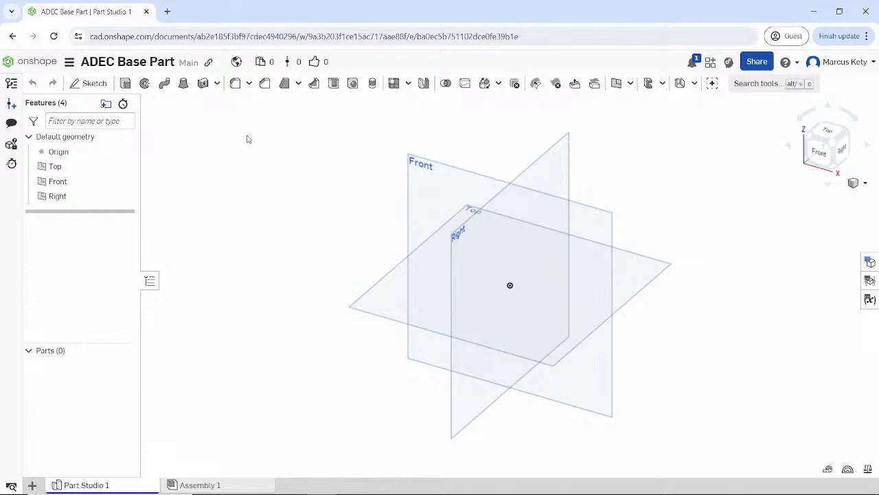
{"action": "left_click", "coordinate": [249, 88]}
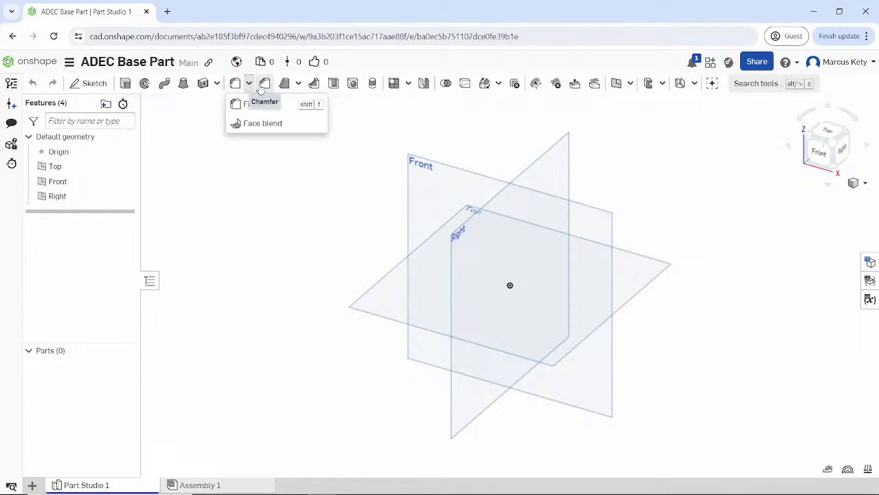
{"action": "left_click", "coordinate": [281, 250]}
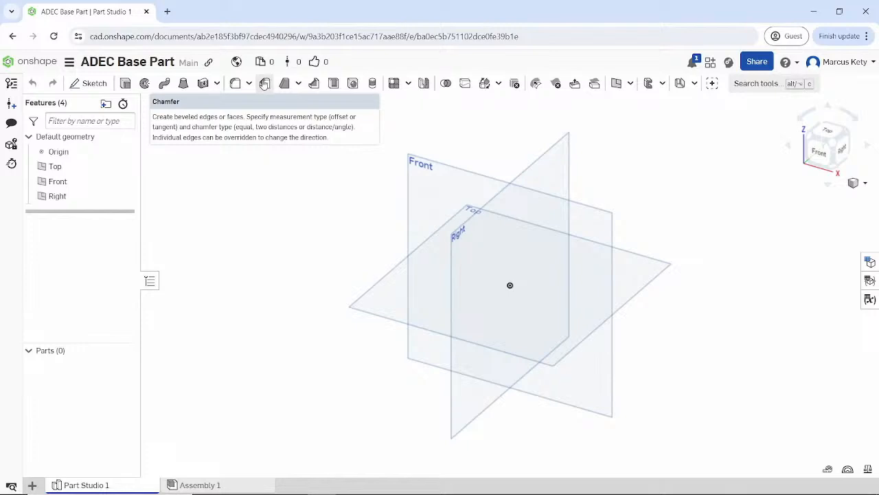
{"action": "left_click", "coordinate": [299, 88]}
{"action": "left_click", "coordinate": [300, 88]}
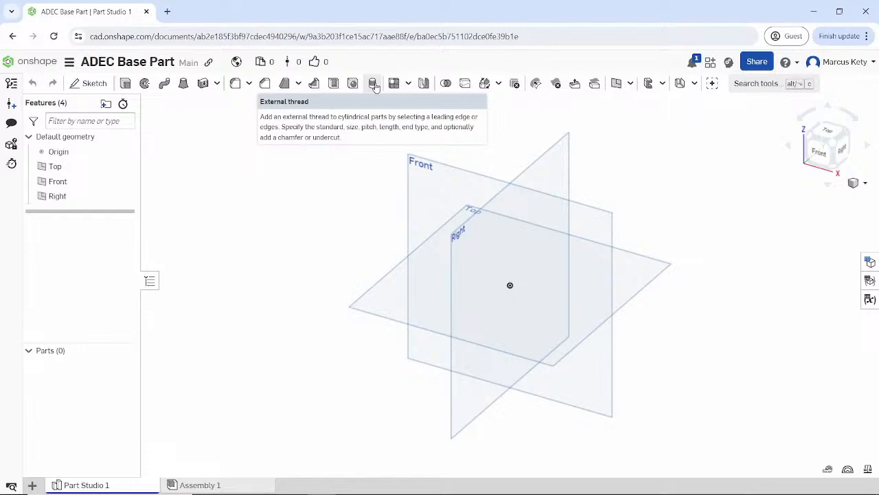
{"action": "left_click", "coordinate": [409, 87]}
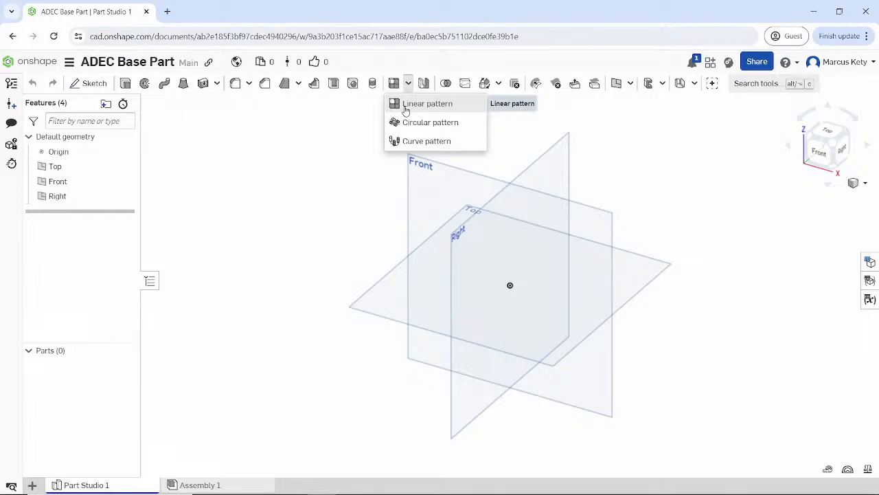
{"action": "left_click", "coordinate": [317, 128]}
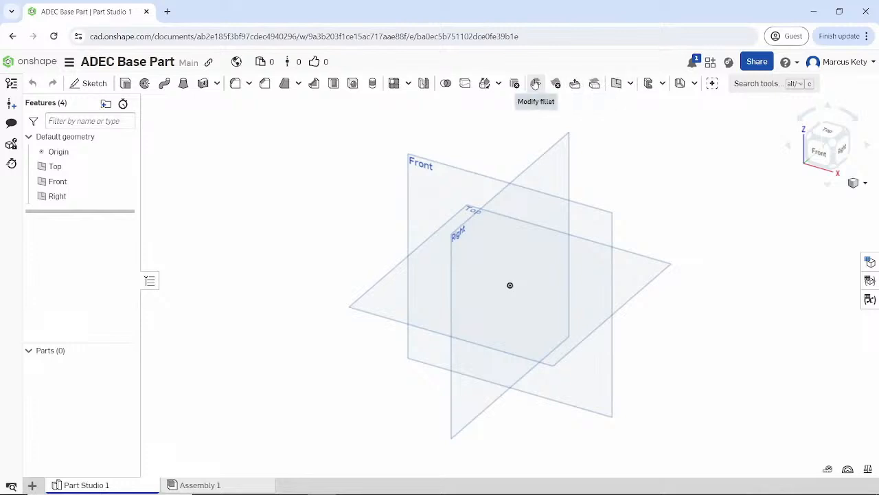
{"action": "left_click", "coordinate": [630, 83]}
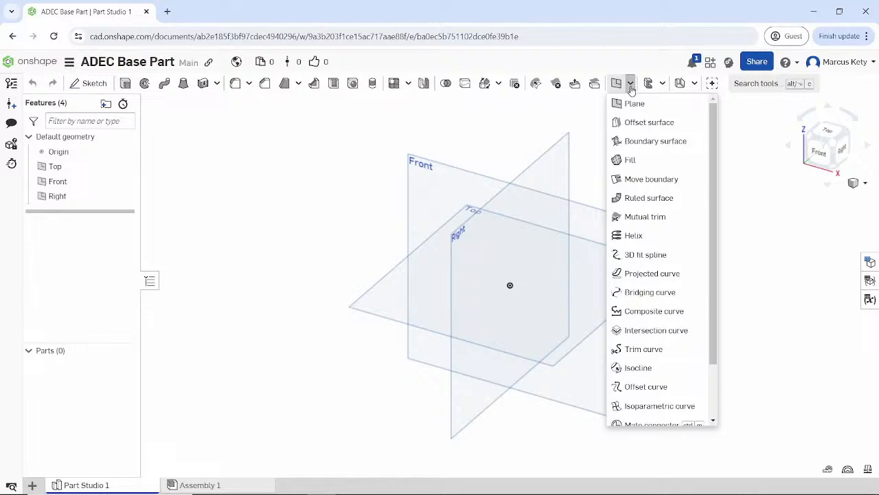
{"action": "left_click", "coordinate": [631, 85]}
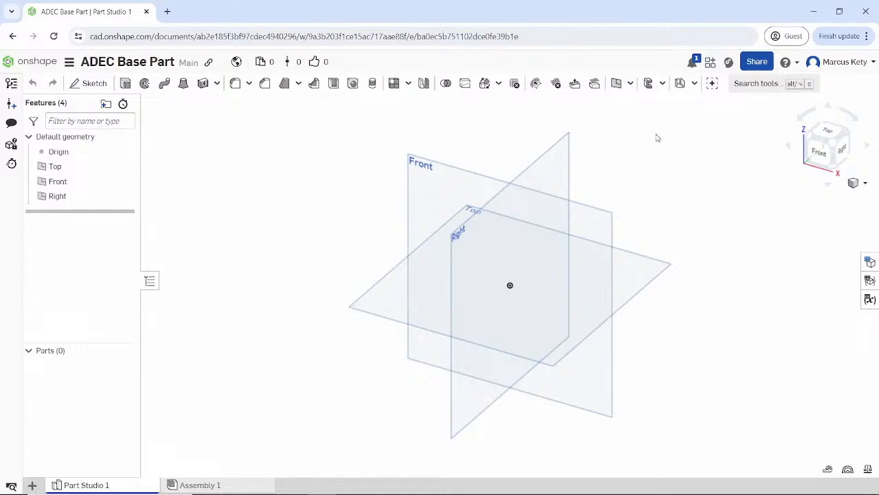
{"action": "left_click", "coordinate": [114, 196]}
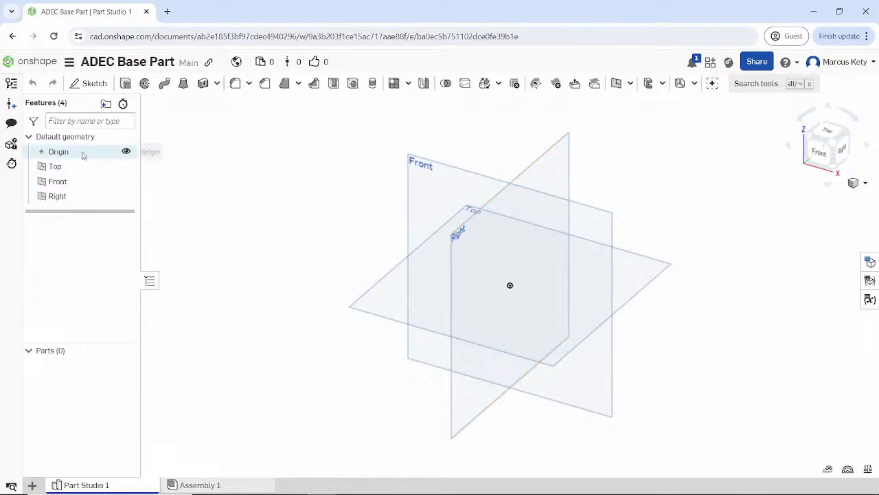
{"action": "left_click", "coordinate": [661, 86]}
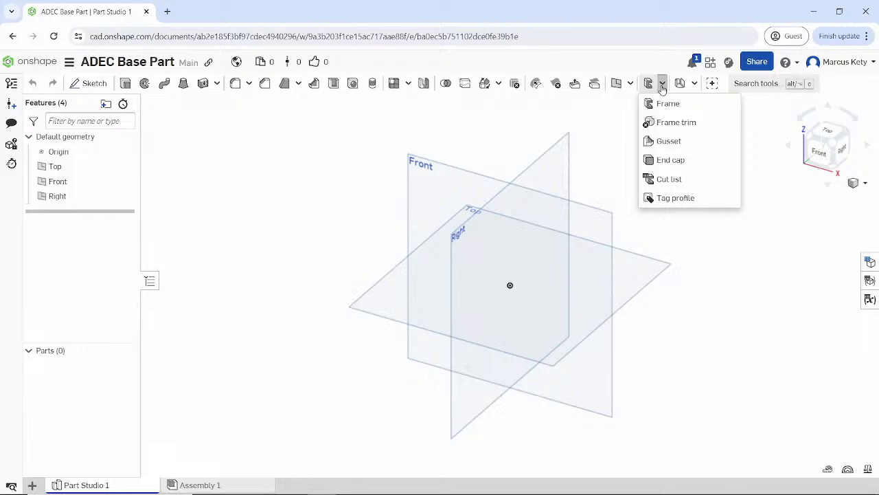
{"action": "left_click", "coordinate": [662, 86]}
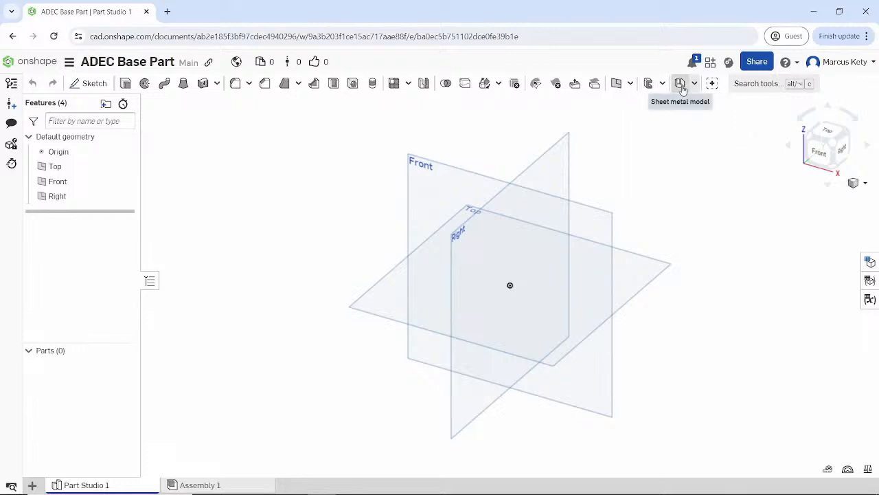
{"action": "left_click", "coordinate": [695, 84]}
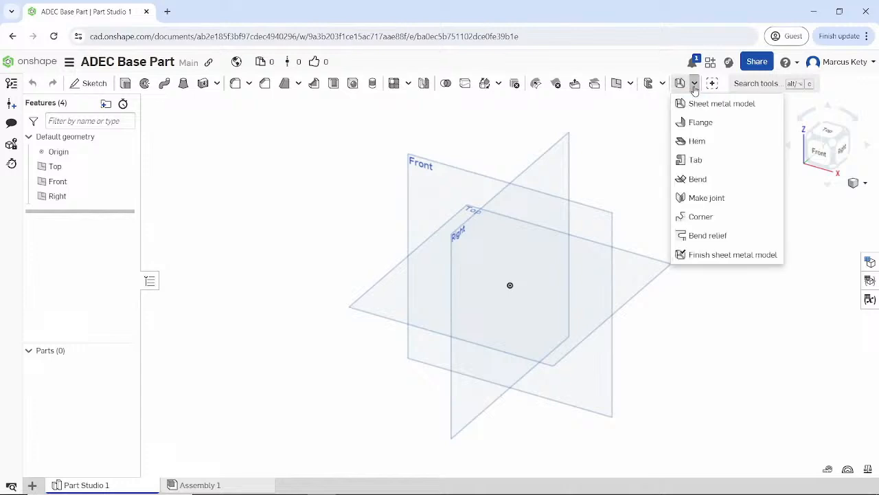
{"action": "left_click", "coordinate": [693, 87]}
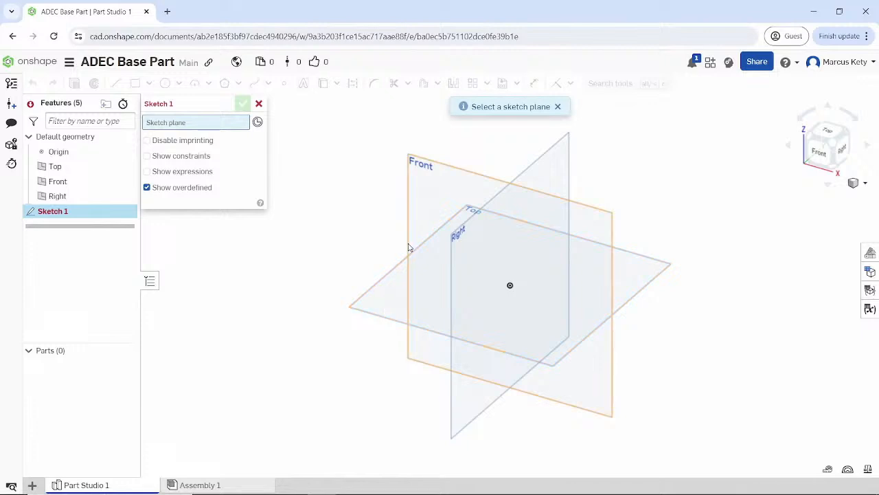
Start a new sketch on the Right plane and view it straight on
{"action": "left_click", "coordinate": [471, 260]}
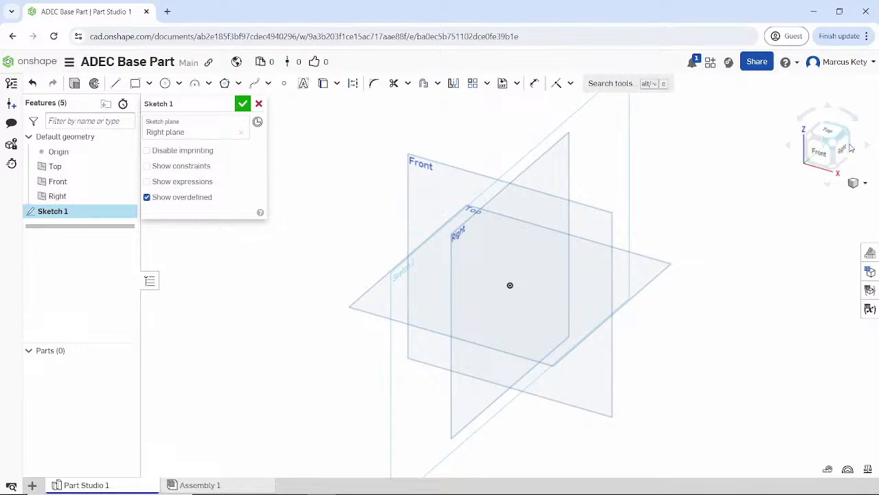
{"action": "key", "text": "n"}
Examine the sketch plane and default planes from tilted angles and the Bottom view, and return to the Right view
{"action": "right_click_drag", "start_coordinate": [730, 217], "coordinate": [711, 199]}
{"action": "scroll", "coordinate": [570, 361], "scroll_direction": "down", "scroll_amount": 3}
{"action": "right_click_drag", "start_coordinate": [555, 376], "coordinate": [538, 404]}
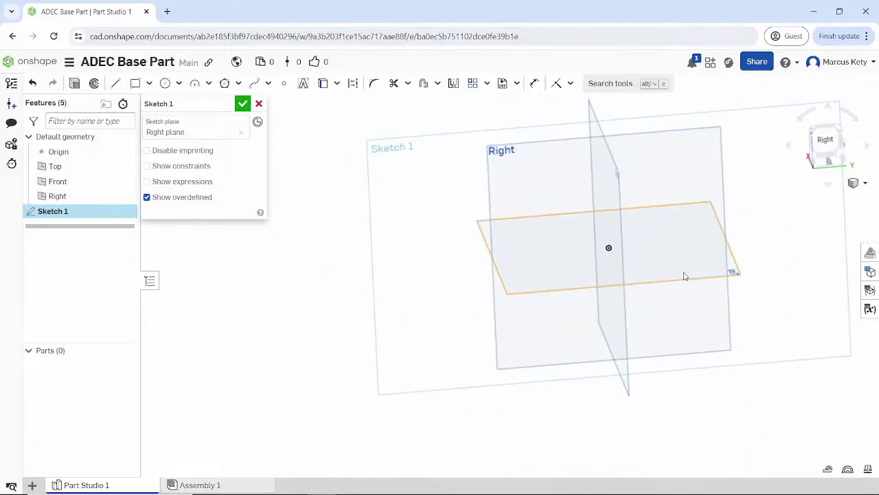
{"action": "scroll", "coordinate": [710, 263], "scroll_direction": "down", "scroll_amount": 2}
{"action": "scroll", "coordinate": [684, 173], "scroll_direction": "up", "scroll_amount": 4}
{"action": "scroll", "coordinate": [687, 204], "scroll_direction": "down", "scroll_amount": 2}
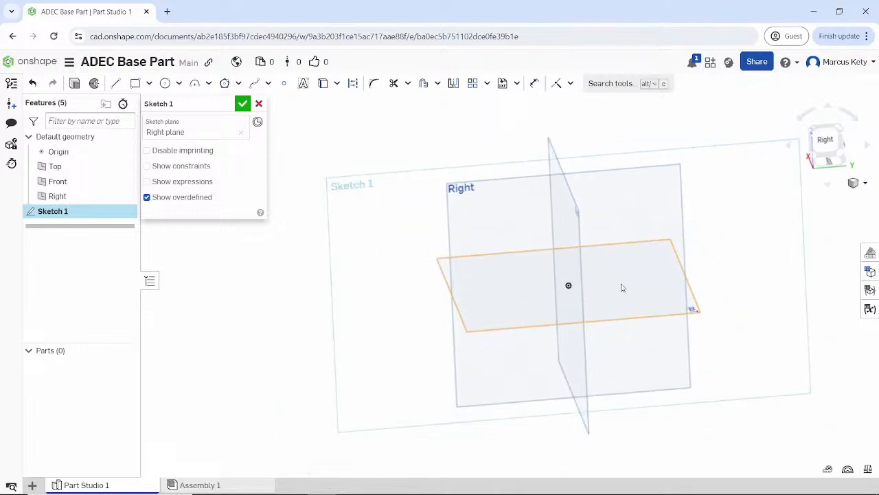
{"action": "right_click_drag", "start_coordinate": [698, 184], "coordinate": [665, 224]}
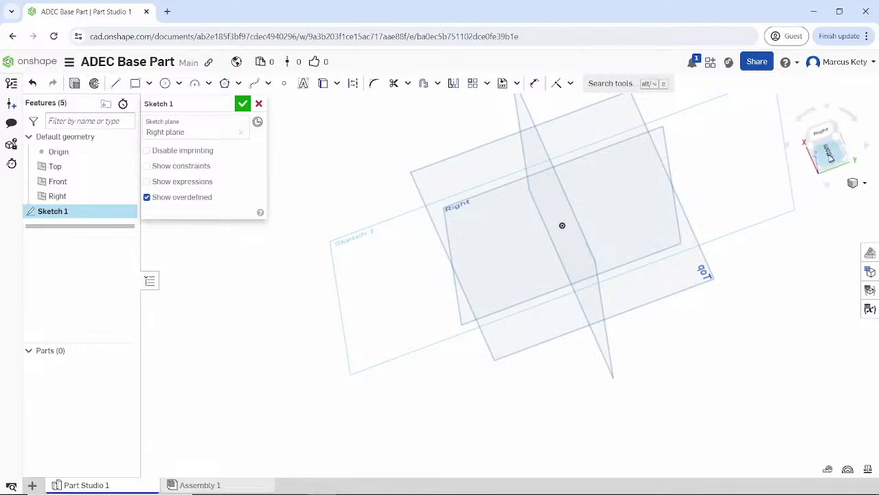
{"action": "left_click", "coordinate": [828, 149]}
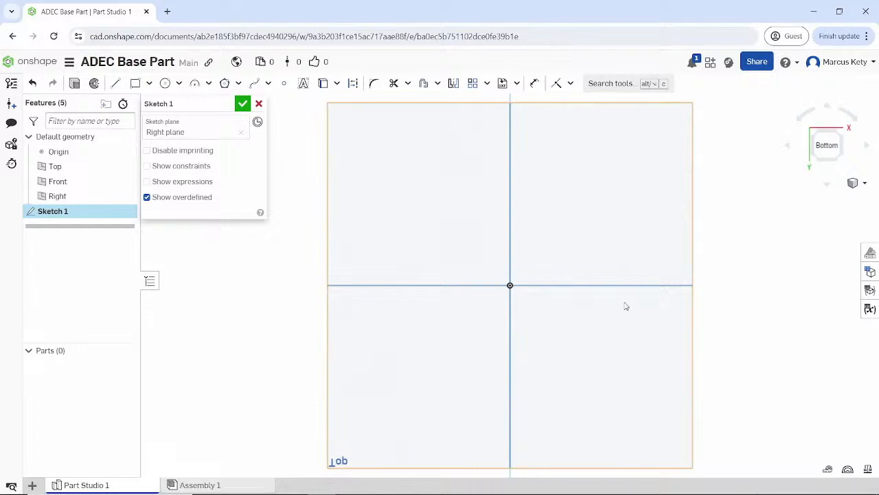
{"action": "right_click_drag", "start_coordinate": [624, 305], "coordinate": [867, 172]}
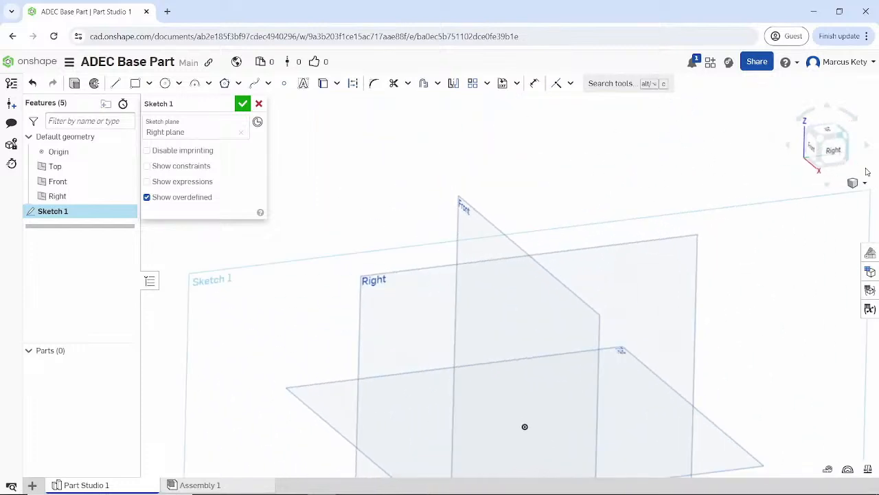
{"action": "left_click", "coordinate": [832, 163]}
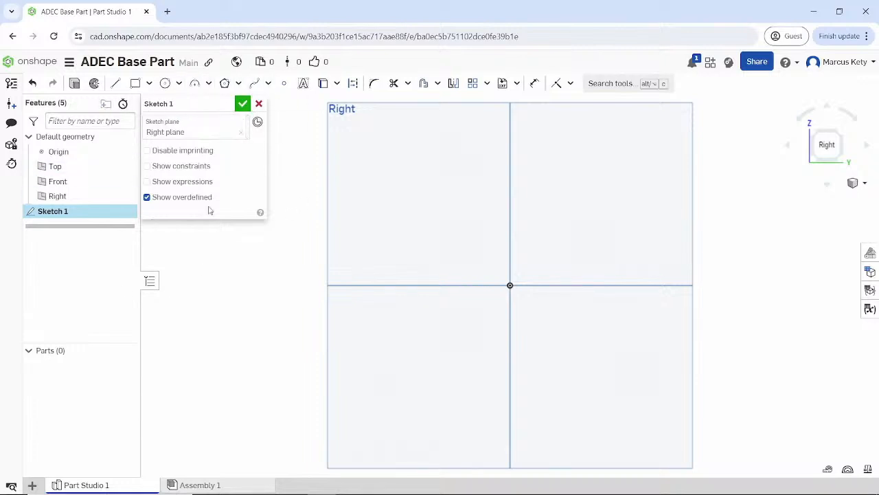
{"action": "left_click", "coordinate": [128, 166]}
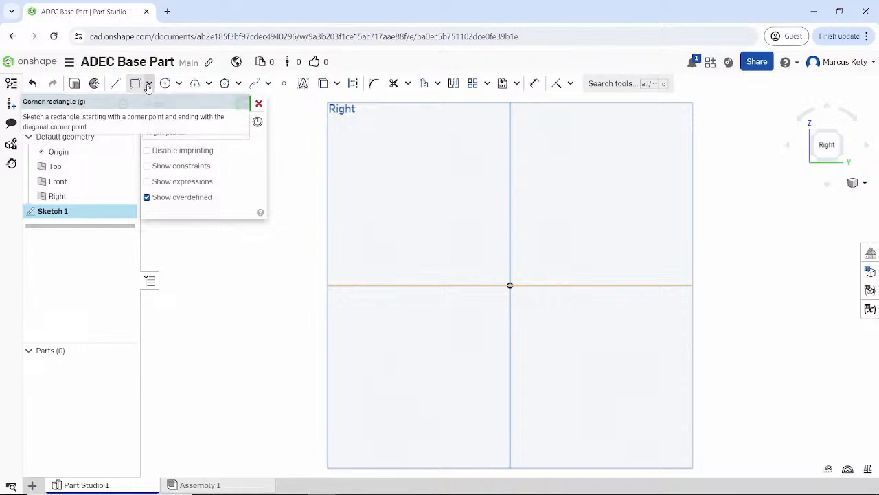
Sketch a corner rectangle about 3.68 in wide and 2.57 in high around the origin
{"action": "left_click", "coordinate": [149, 84]}
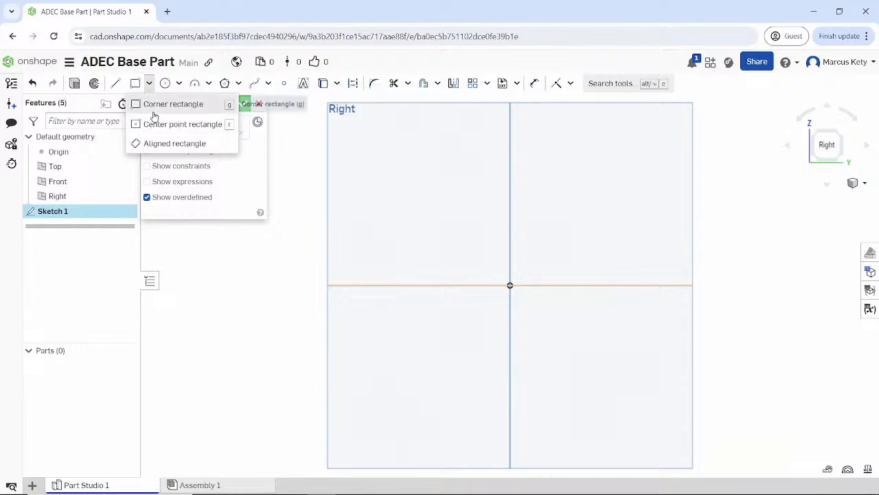
{"action": "left_click", "coordinate": [154, 112]}
{"action": "left_click", "coordinate": [378, 341]}
{"action": "left_click", "coordinate": [604, 185]}
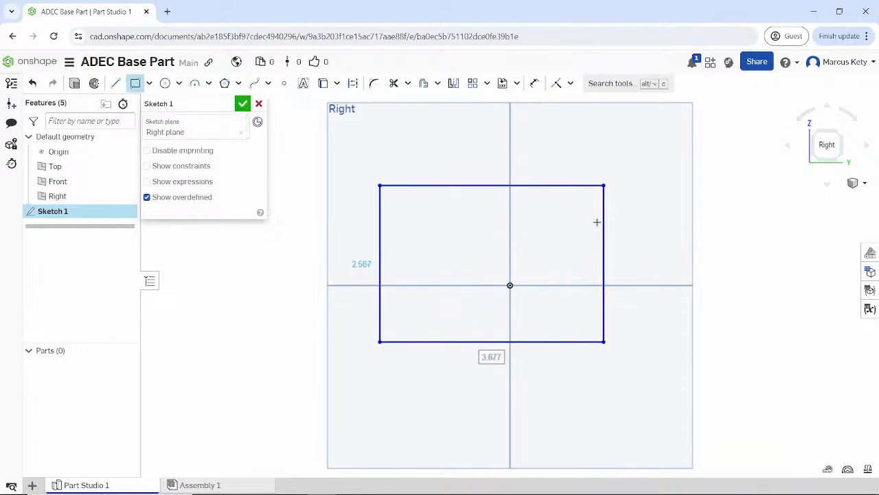
{"action": "key", "text": "Escape"}
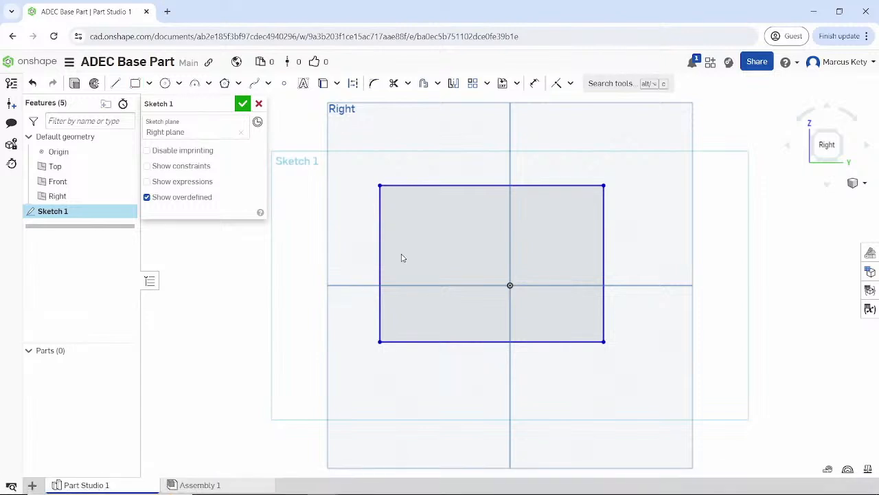
Sketch two more corner rectangles, one overlapping the first rectangle's upper-left corner and a smaller one overlapping its upper-right corner
{"action": "left_click", "coordinate": [136, 84]}
{"action": "left_click", "coordinate": [300, 295]}
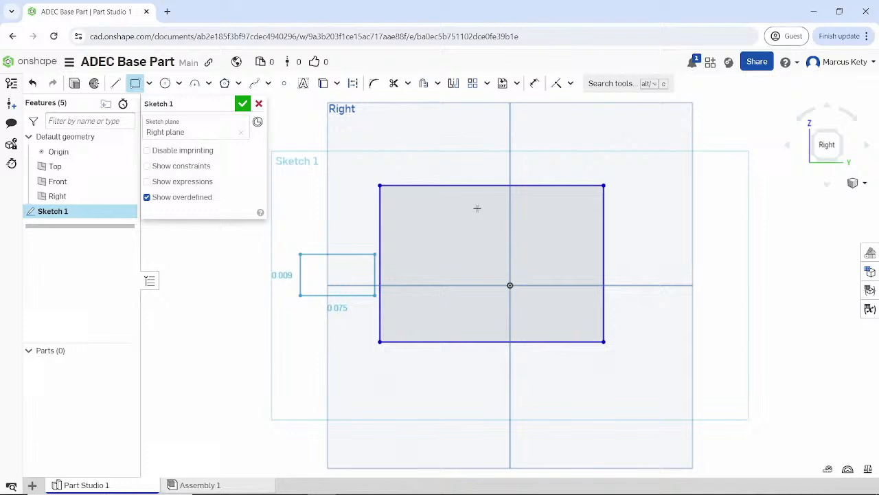
{"action": "left_click", "coordinate": [492, 162]}
{"action": "left_click", "coordinate": [568, 143]}
{"action": "left_click", "coordinate": [650, 209]}
{"action": "key", "text": "Escape"}
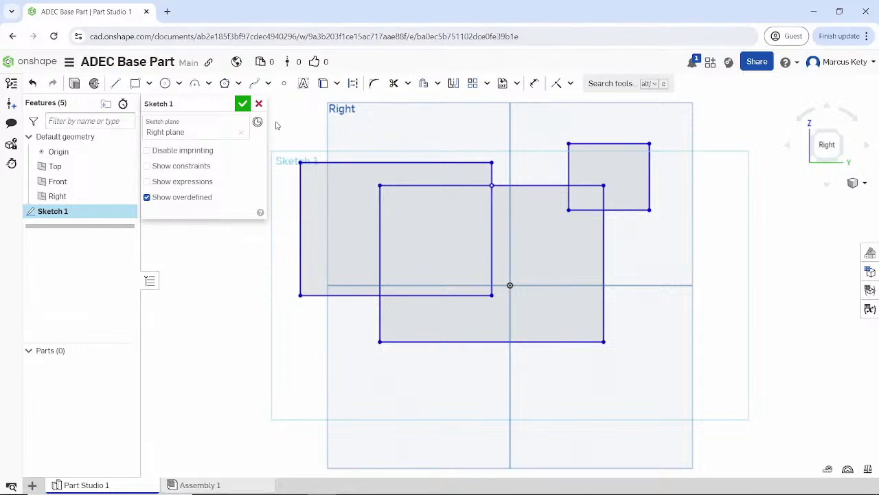
Try enclosing and crossing box selections over the overlapping rectangles in both directions, clearing the selection between attempts
{"action": "left_click_drag", "start_coordinate": [280, 119], "coordinate": [591, 293]}
{"action": "left_click", "coordinate": [717, 332]}
{"action": "mouse_move", "coordinate": [736, 351]}
{"action": "left_mouse_down"}
{"action": "mouse_move", "coordinate": [546, 186]}
{"action": "mouse_move", "coordinate": [461, 141]}
{"action": "left_mouse_up"}
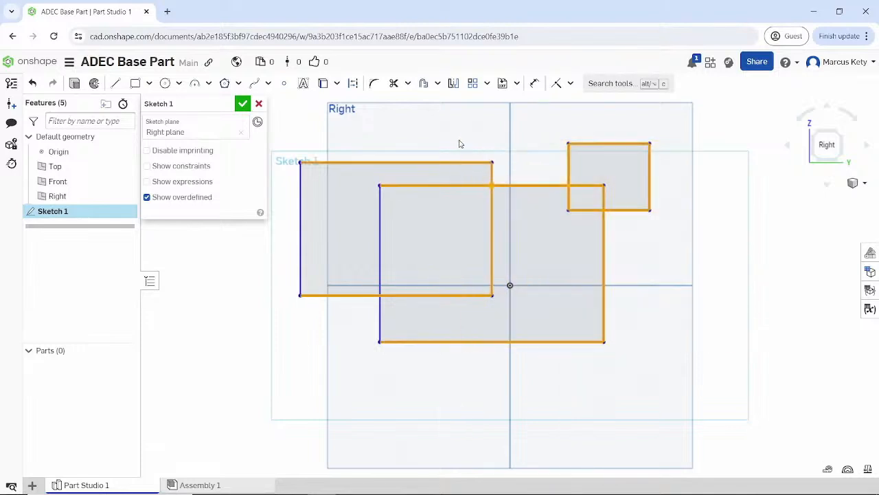
{"action": "left_click", "coordinate": [288, 126]}
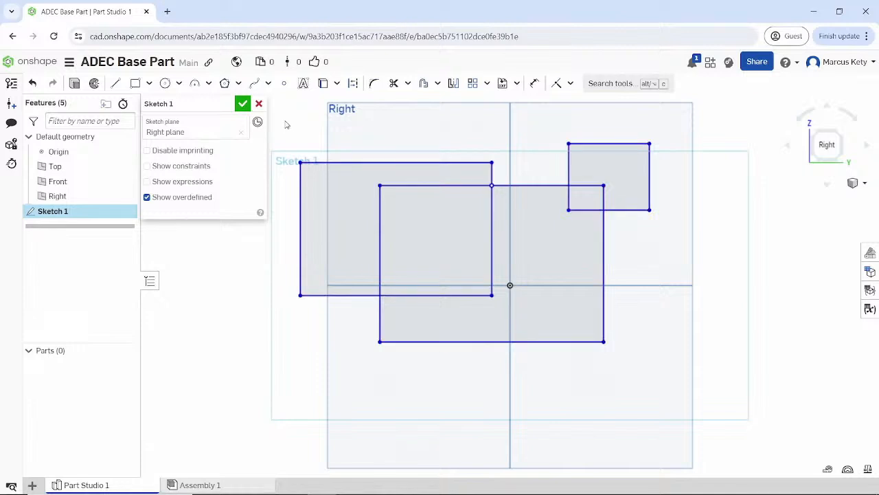
{"action": "mouse_move", "coordinate": [285, 121]}
{"action": "left_mouse_down"}
{"action": "mouse_move", "coordinate": [351, 176]}
{"action": "mouse_move", "coordinate": [433, 280]}
{"action": "mouse_move", "coordinate": [478, 309]}
{"action": "left_mouse_up"}
{"action": "mouse_move", "coordinate": [480, 312]}
{"action": "left_mouse_down"}
{"action": "mouse_move", "coordinate": [316, 164]}
{"action": "mouse_move", "coordinate": [313, 179]}
{"action": "left_mouse_up"}
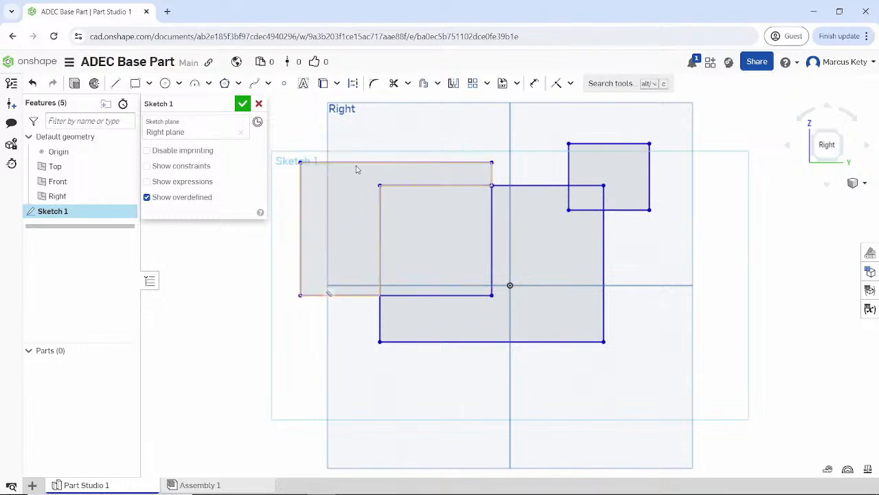
{"action": "left_click_drag", "start_coordinate": [280, 135], "coordinate": [370, 325]}
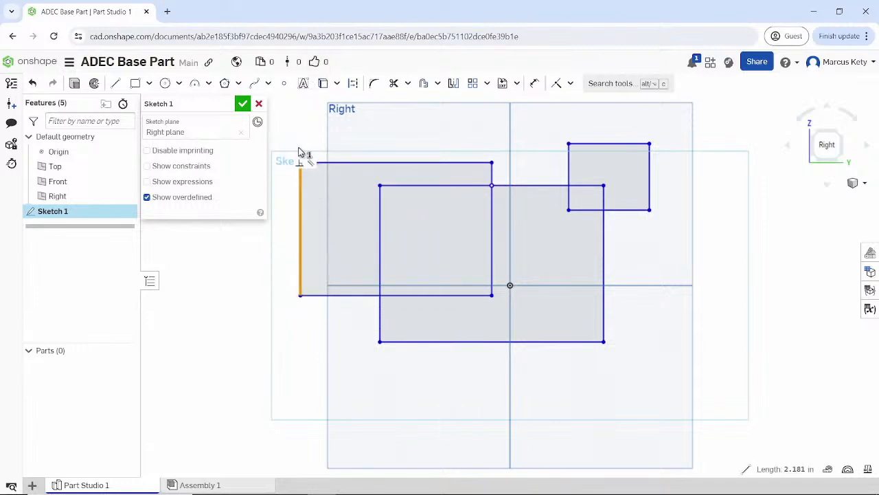
{"action": "left_click", "coordinate": [397, 148]}
{"action": "mouse_move", "coordinate": [377, 139]}
{"action": "left_mouse_down"}
{"action": "mouse_move", "coordinate": [300, 274]}
{"action": "mouse_move", "coordinate": [293, 322]}
{"action": "left_mouse_up"}
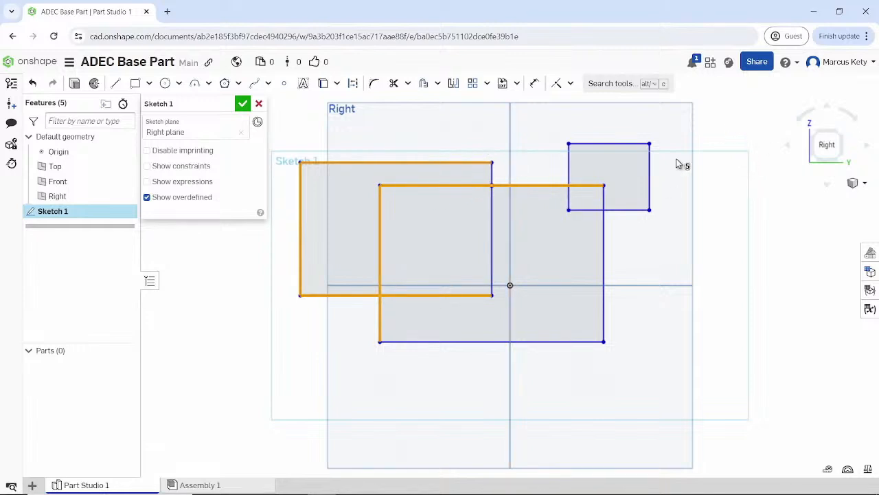
Select all three sketched rectangles and delete them
{"action": "left_click_drag", "start_coordinate": [731, 114], "coordinate": [288, 420]}
{"action": "left_click", "coordinate": [320, 436]}
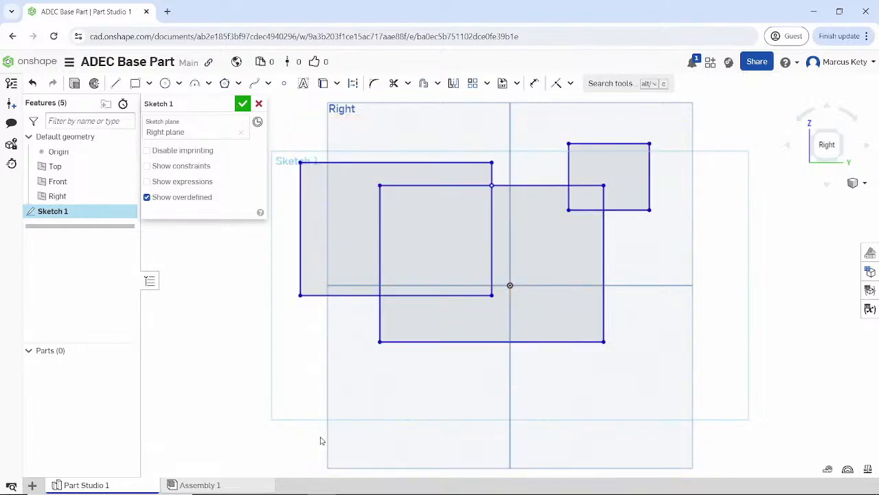
{"action": "key", "text": "Delete"}
Sketch a center point rectangle centred on the origin and shrink it from its upper-left corner to about 3.36 in wide
{"action": "left_click", "coordinate": [149, 83]}
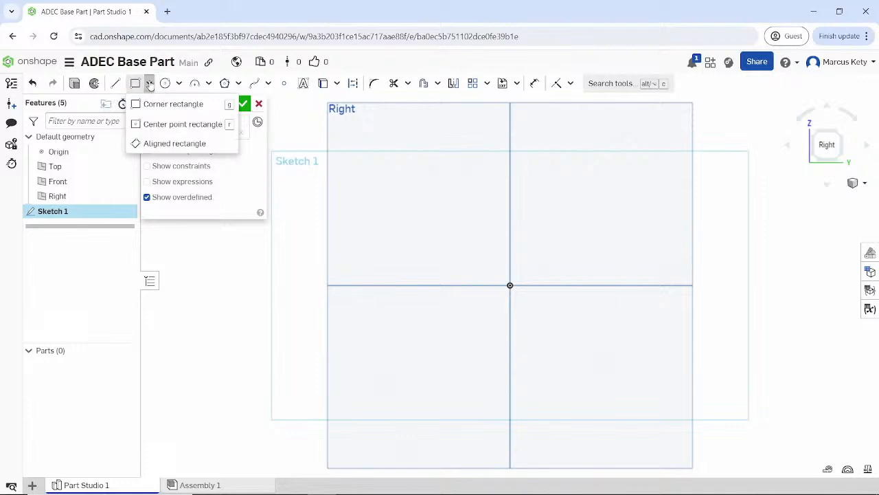
{"action": "left_click", "coordinate": [183, 124]}
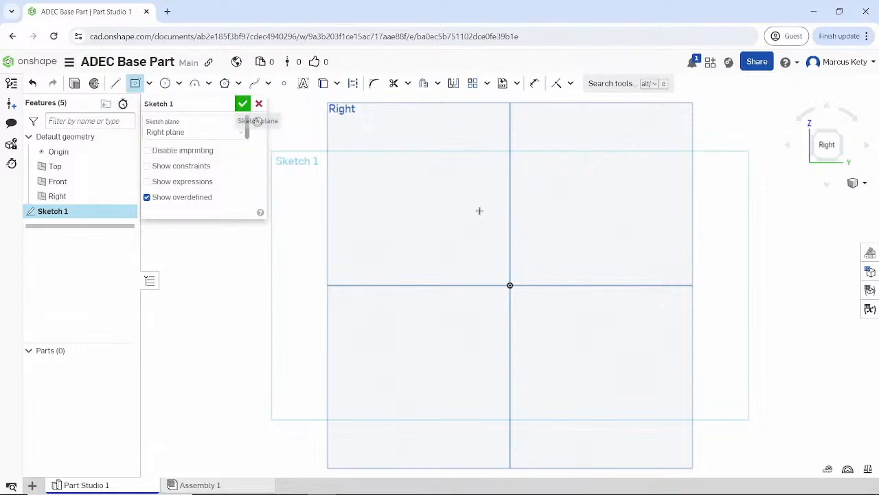
{"action": "left_click", "coordinate": [510, 285]}
{"action": "left_click", "coordinate": [648, 389]}
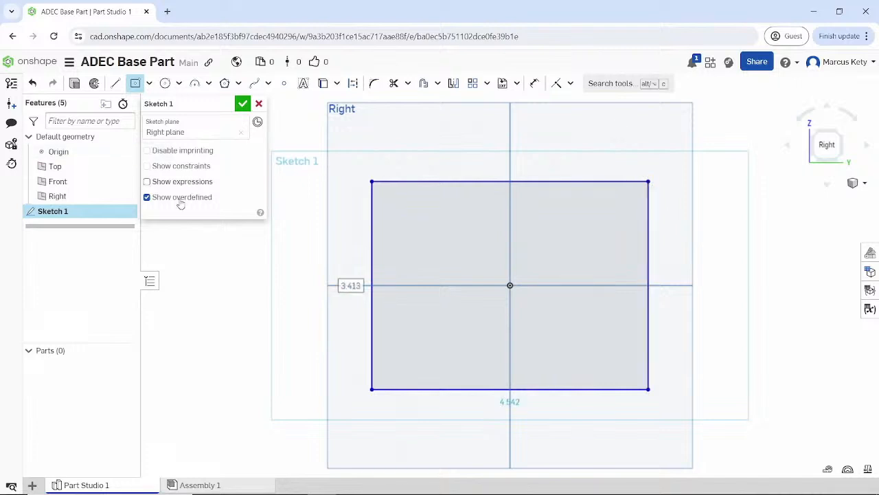
{"action": "key", "text": "Escape"}
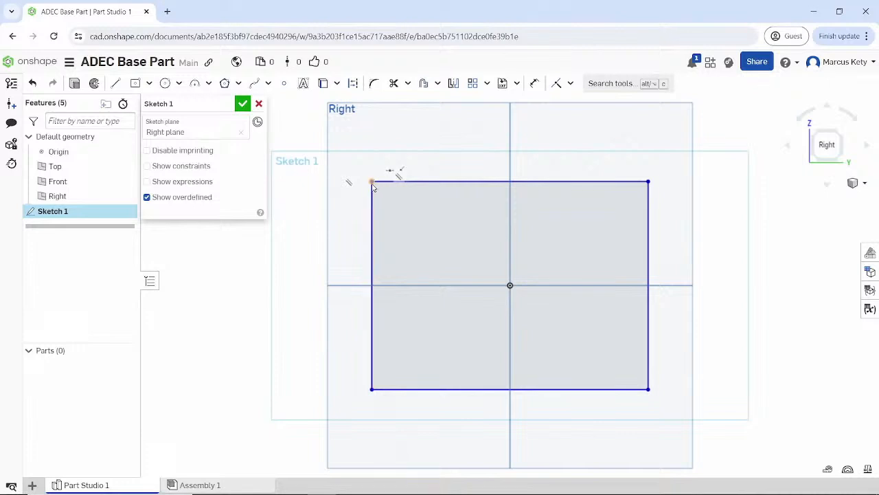
{"action": "left_click_drag", "start_coordinate": [372, 184], "coordinate": [408, 204]}
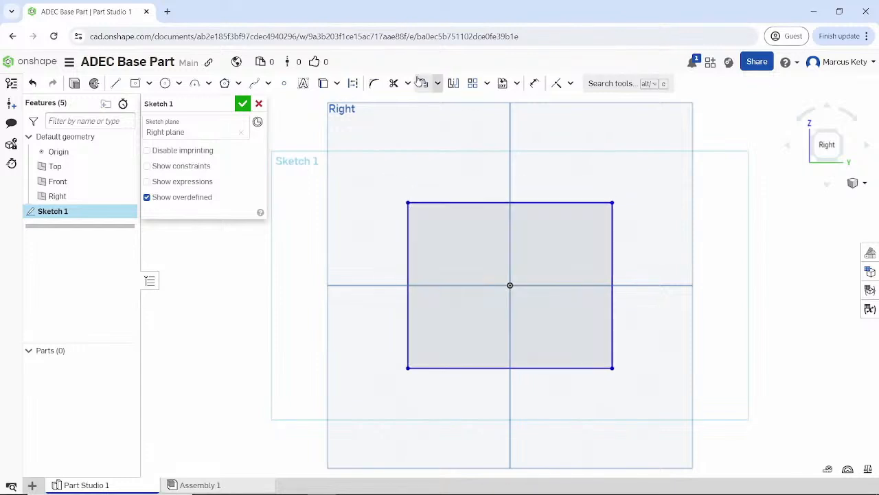
Dimension the rectangle's top edge to 55 mm and check the entered value
{"action": "left_click", "coordinate": [536, 83]}
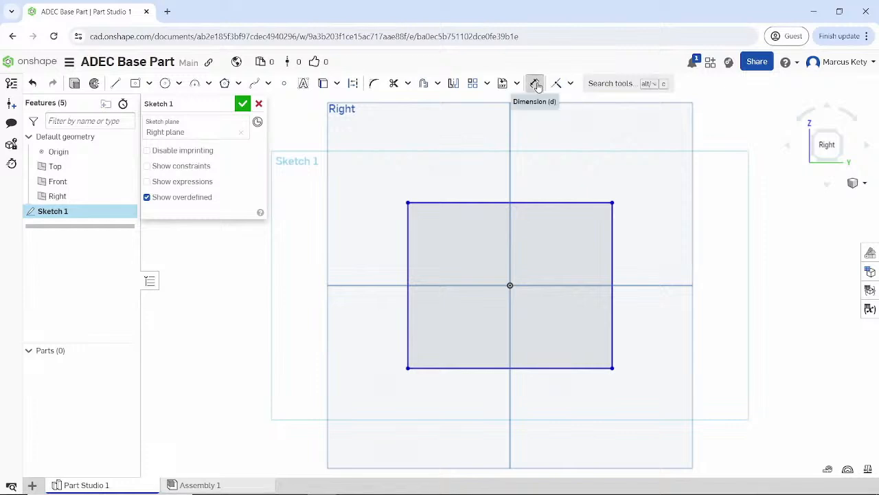
{"action": "left_click", "coordinate": [445, 202]}
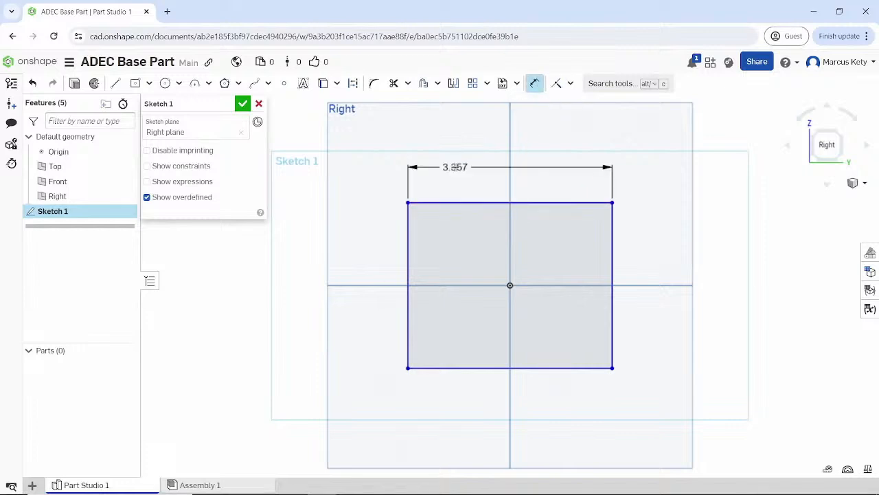
{"action": "left_click", "coordinate": [456, 169]}
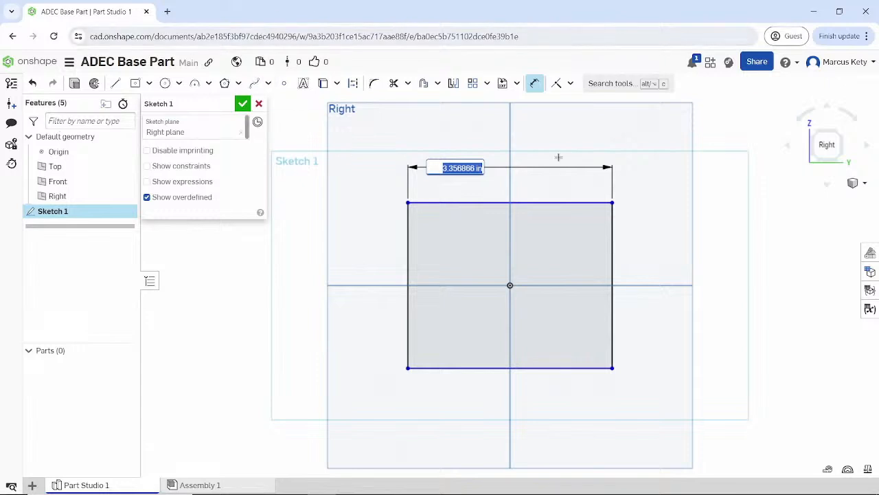
{"action": "type", "text": "55"}
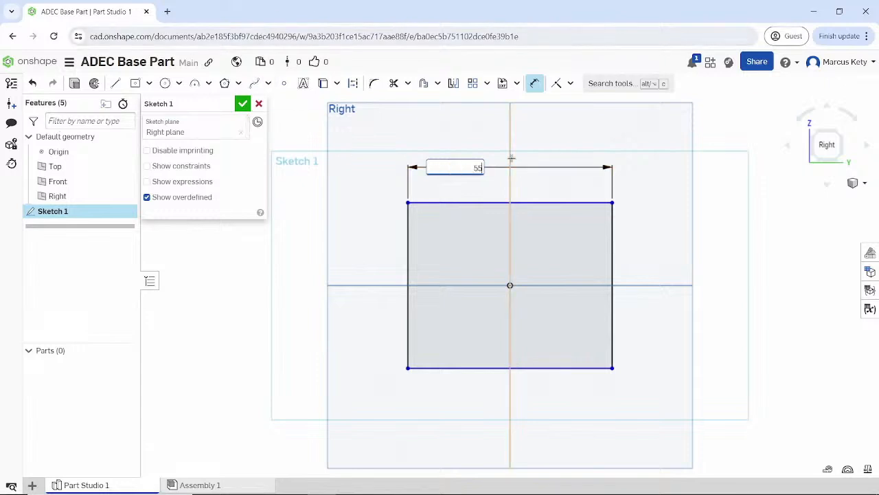
{"action": "key", "text": "Return"}
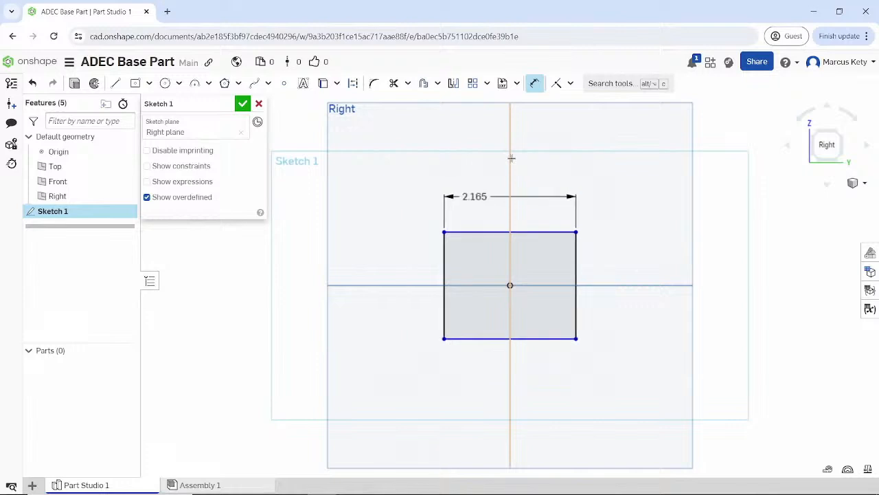
{"action": "double_click", "coordinate": [474, 199]}
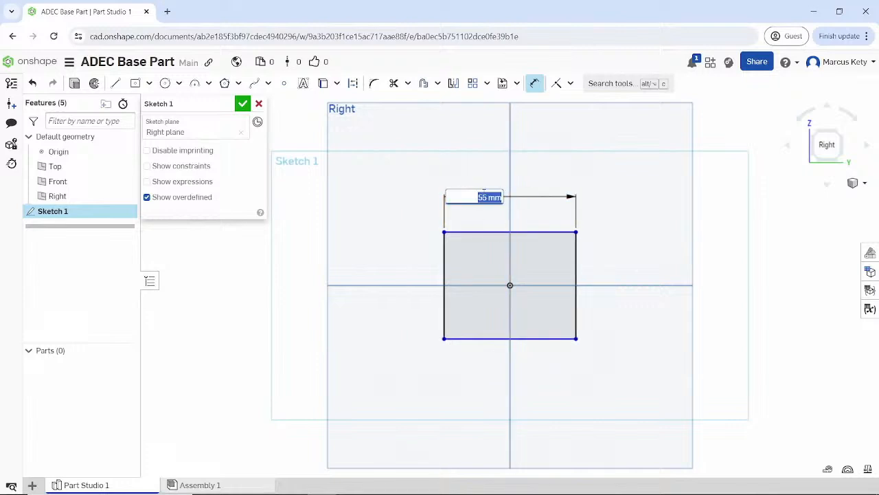
{"action": "key", "text": "Return"}
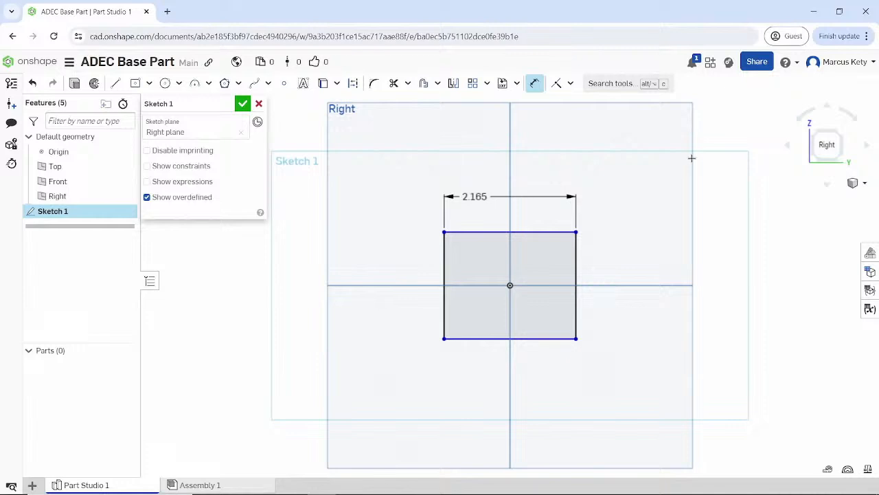
Stretch the rectangle slightly in height, then apply an Equal constraint between its left and top edges
{"action": "key", "text": "Escape"}
{"action": "left_click_drag", "start_coordinate": [449, 233], "coordinate": [472, 228]}
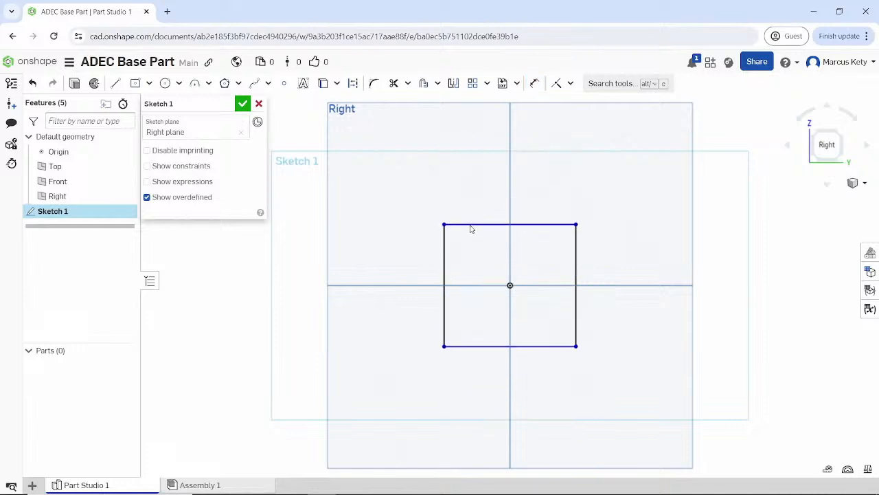
{"action": "left_click", "coordinate": [445, 261]}
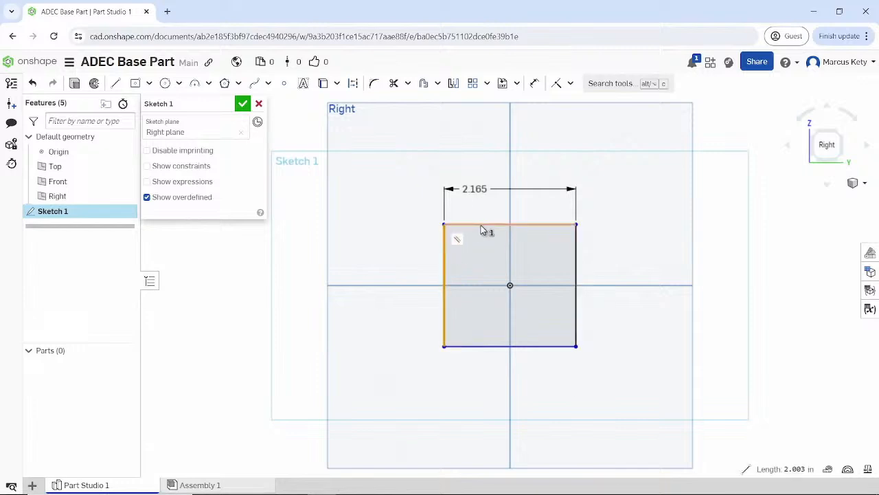
{"action": "left_click", "coordinate": [472, 224]}
{"action": "left_click", "coordinate": [571, 83]}
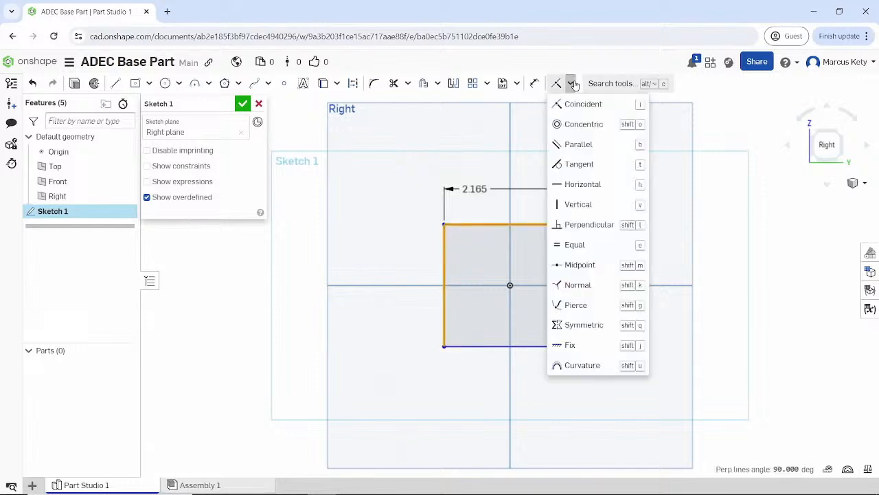
{"action": "left_click", "coordinate": [576, 248]}
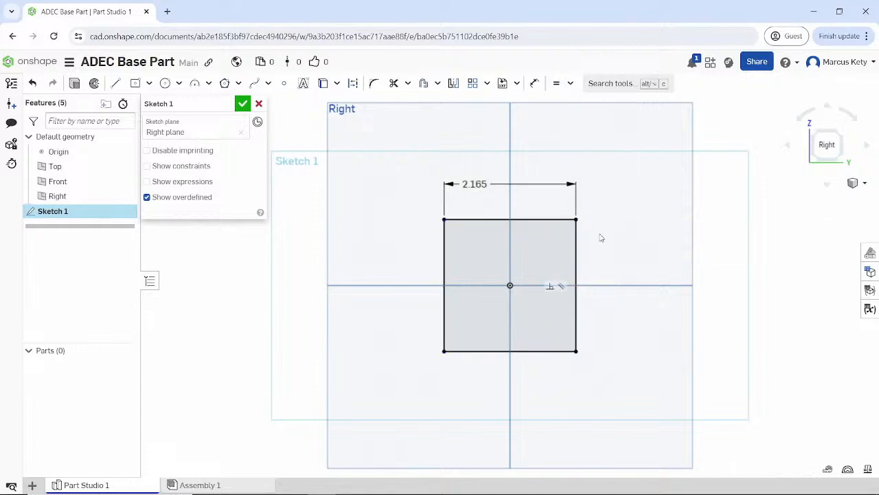
Set the square's width dimension to 4 in and finish the sketch
{"action": "double_click", "coordinate": [477, 186]}
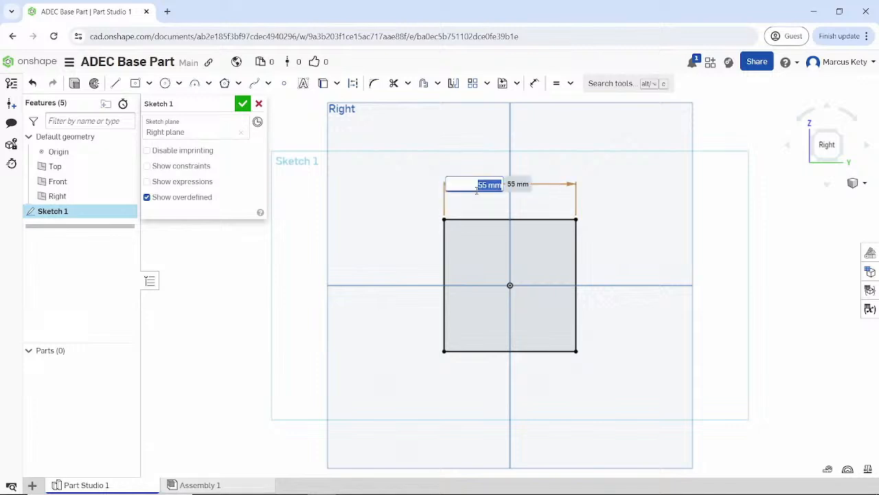
{"action": "type", "text": "4in"}
{"action": "key", "text": "Return"}
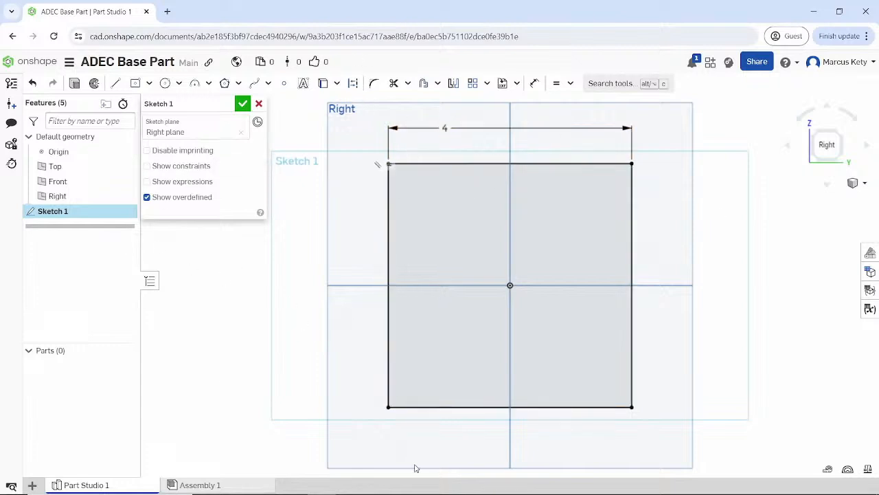
{"action": "left_click", "coordinate": [243, 103]}
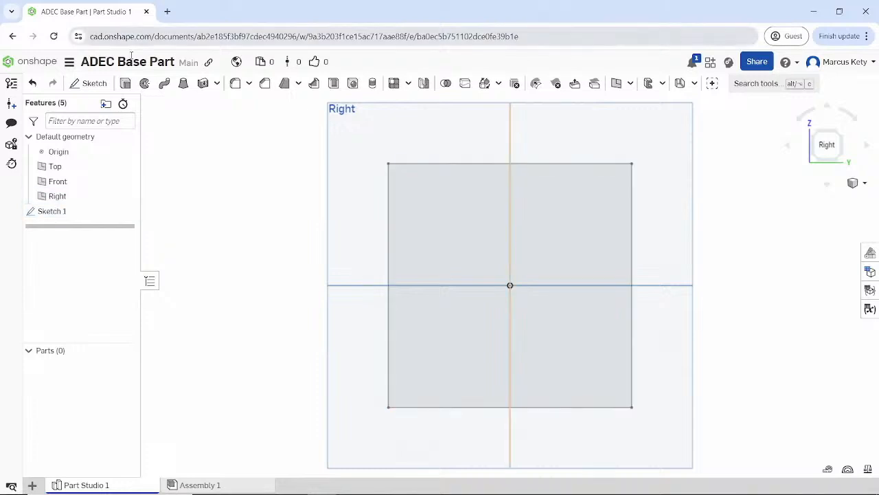
Start a new solid extrusion using the whole square sketch as the profile
{"action": "left_click", "coordinate": [125, 85]}
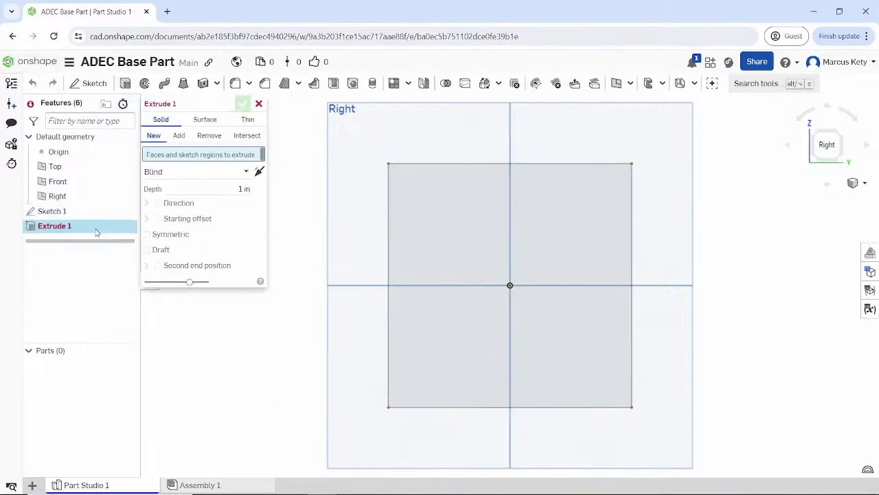
{"action": "left_click", "coordinate": [500, 165]}
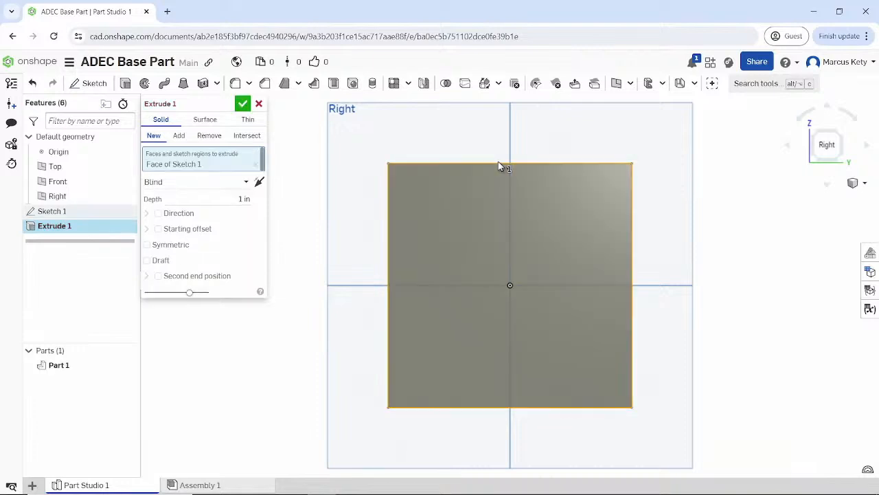
{"action": "left_click", "coordinate": [51, 211]}
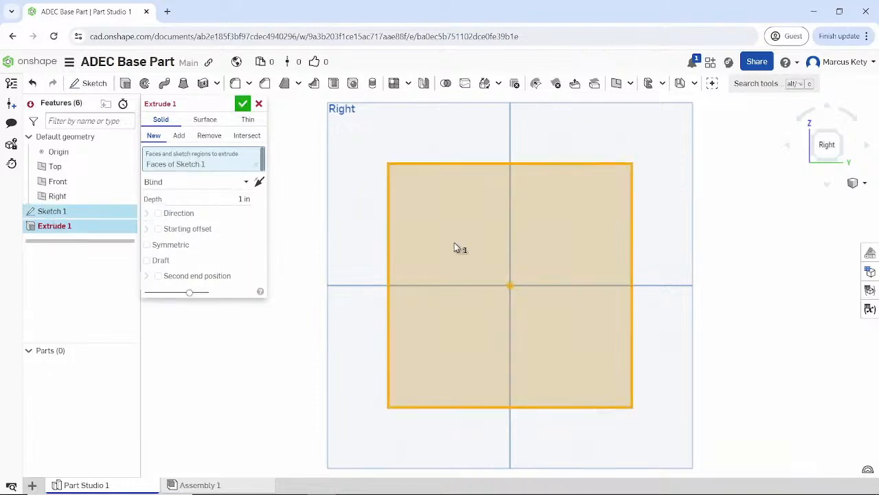
{"action": "right_click_drag", "start_coordinate": [454, 241], "coordinate": [515, 195]}
{"action": "scroll", "coordinate": [493, 383], "scroll_direction": "down", "scroll_amount": 1}
{"action": "scroll", "coordinate": [493, 383], "scroll_direction": "up", "scroll_amount": 2}
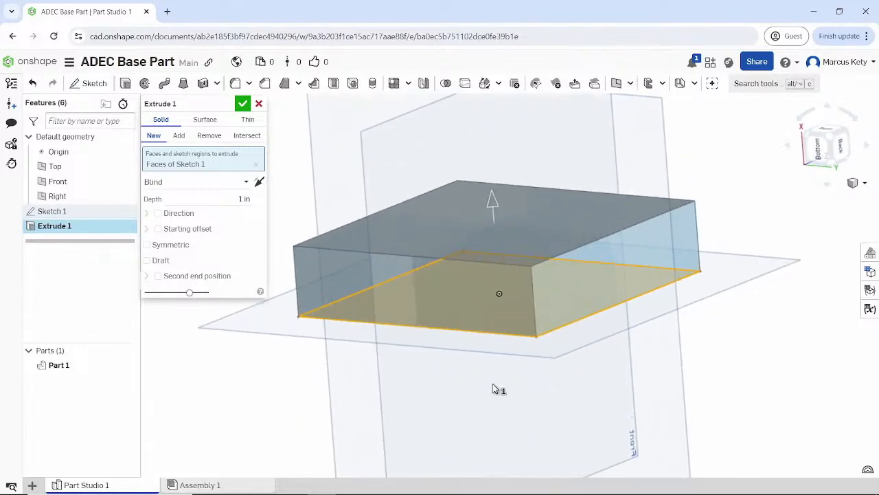
{"action": "right_click_drag", "start_coordinate": [492, 383], "coordinate": [492, 377]}
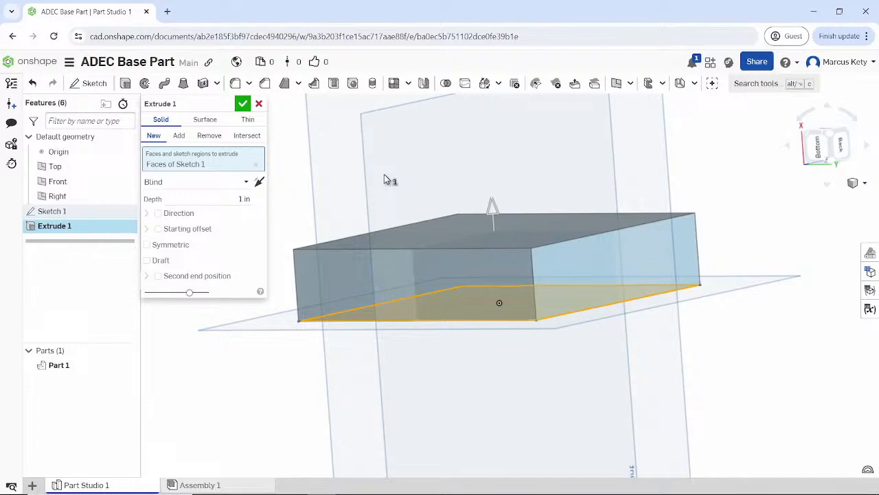
Review the end types, keep Blind for the extrusion, and make it symmetric about the sketch plane
{"action": "left_click", "coordinate": [244, 181]}
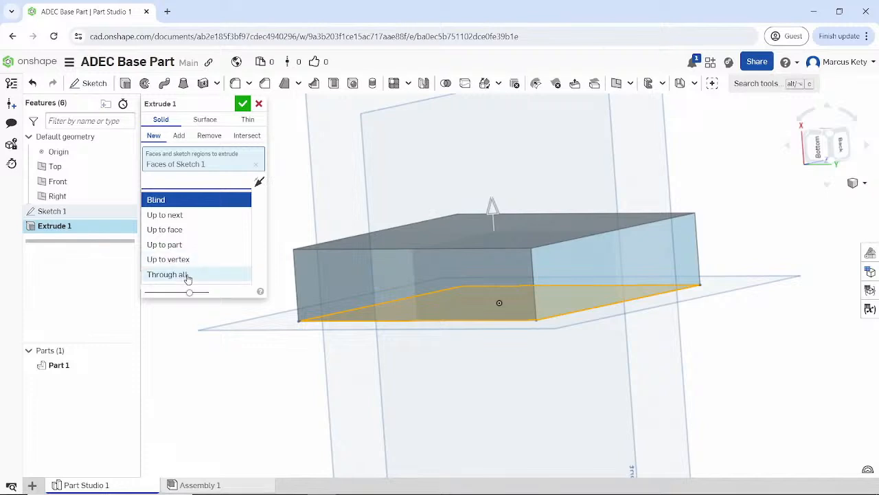
{"action": "left_click", "coordinate": [239, 199]}
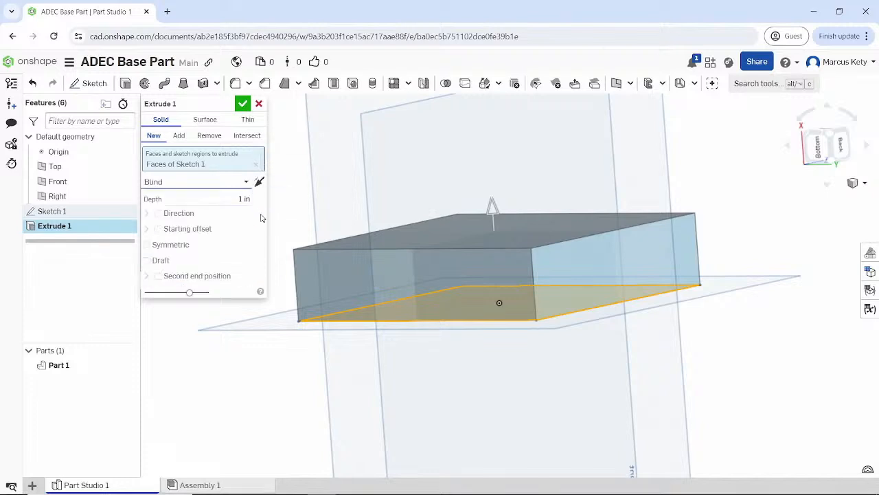
{"action": "left_click", "coordinate": [235, 198]}
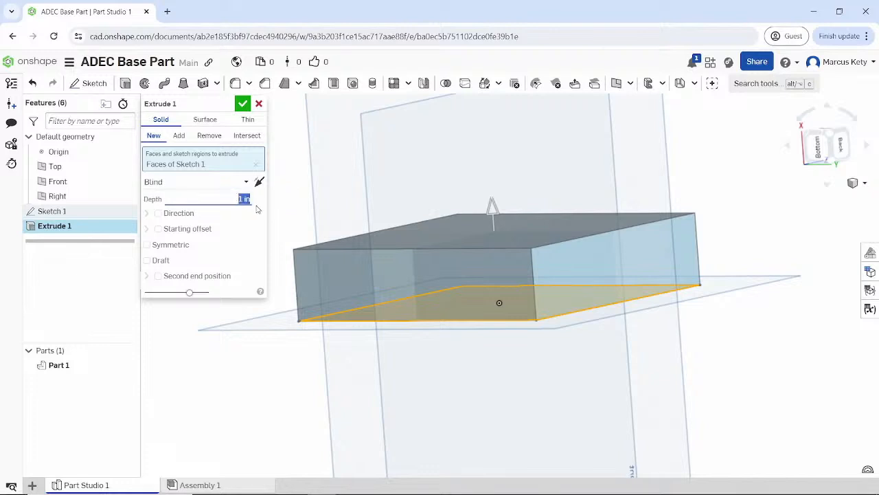
{"action": "left_click", "coordinate": [151, 245]}
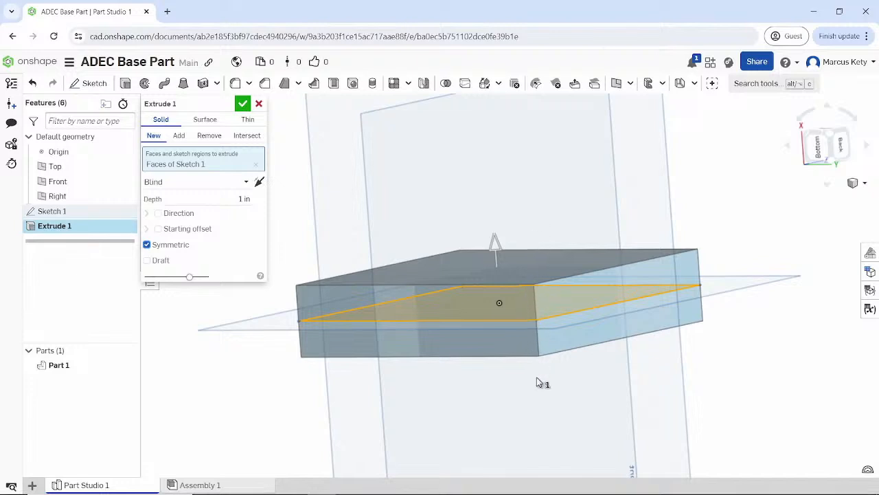
Try a 3 degree draft on the symmetric extrusion, flip its direction back and forth, and remove the draft
{"action": "left_click", "coordinate": [165, 262]}
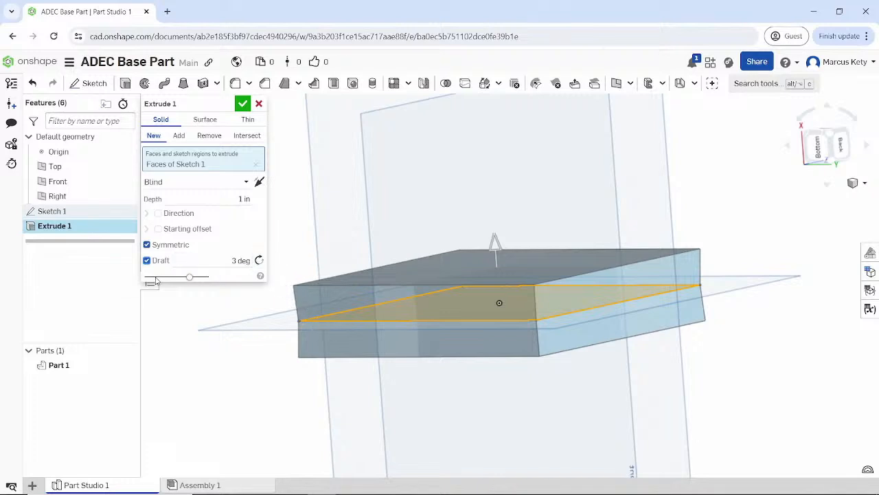
{"action": "left_click", "coordinate": [259, 260]}
{"action": "left_click", "coordinate": [259, 260]}
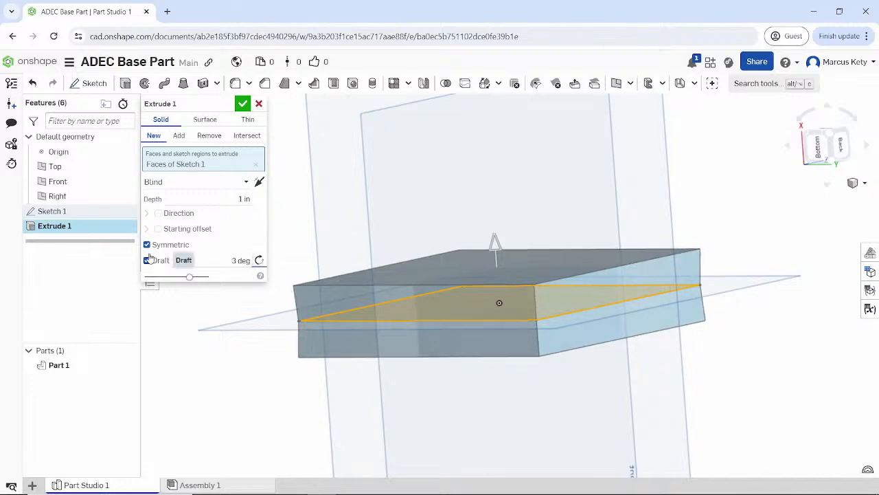
{"action": "left_click", "coordinate": [147, 261]}
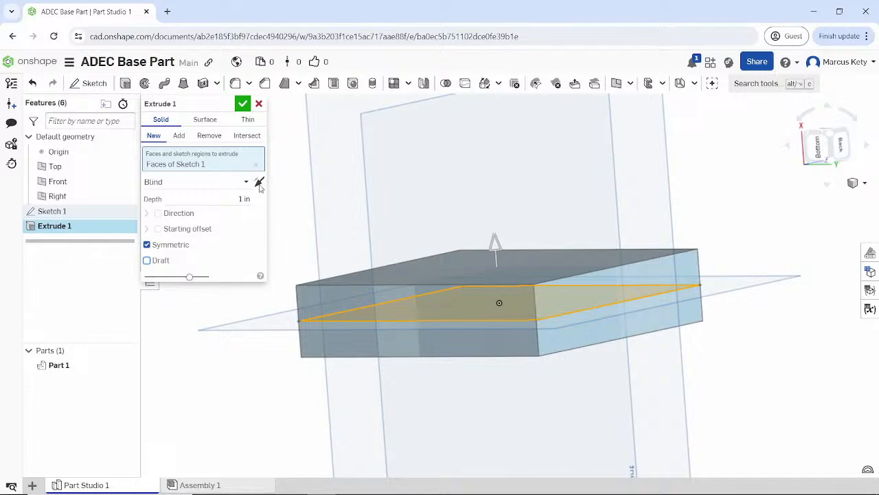
Set the symmetric extrusion's total depth to 2 in and accept the feature
{"action": "left_click", "coordinate": [244, 199]}
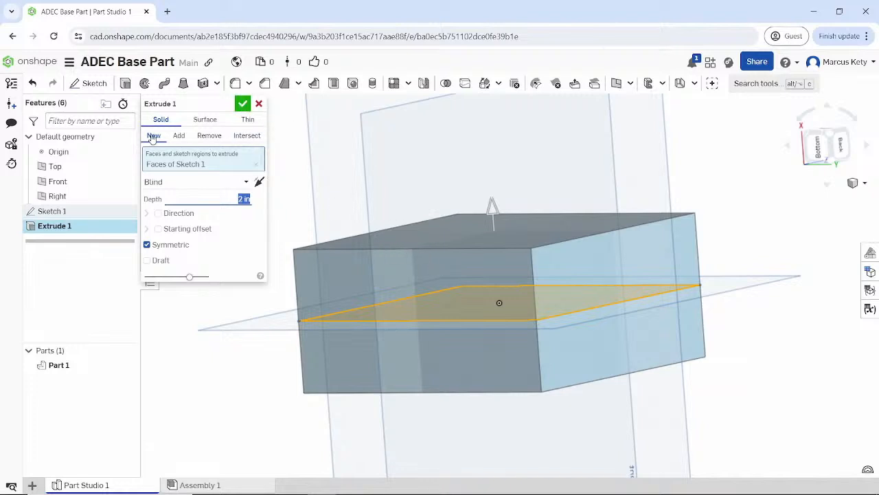
{"action": "left_click", "coordinate": [246, 103]}
Examine from several angles how the extruded block sits relative to the Right plane
{"action": "right_click_drag", "start_coordinate": [465, 261], "coordinate": [509, 243]}
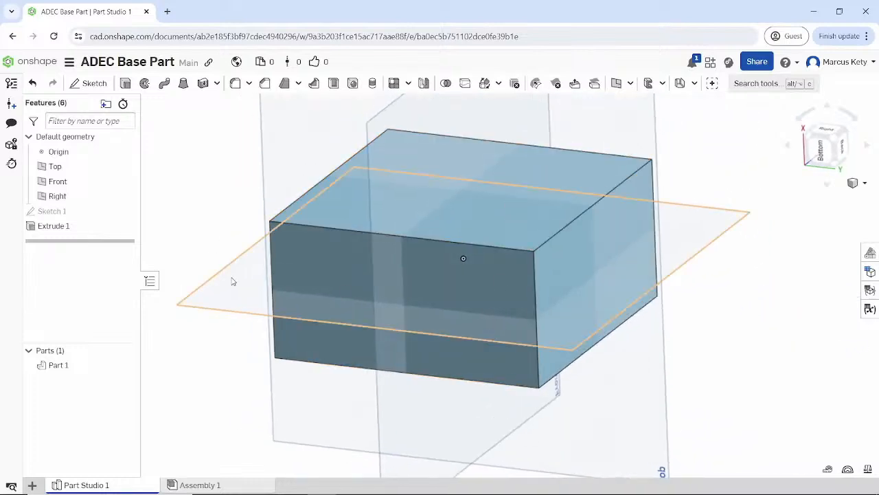
{"action": "left_click", "coordinate": [214, 303]}
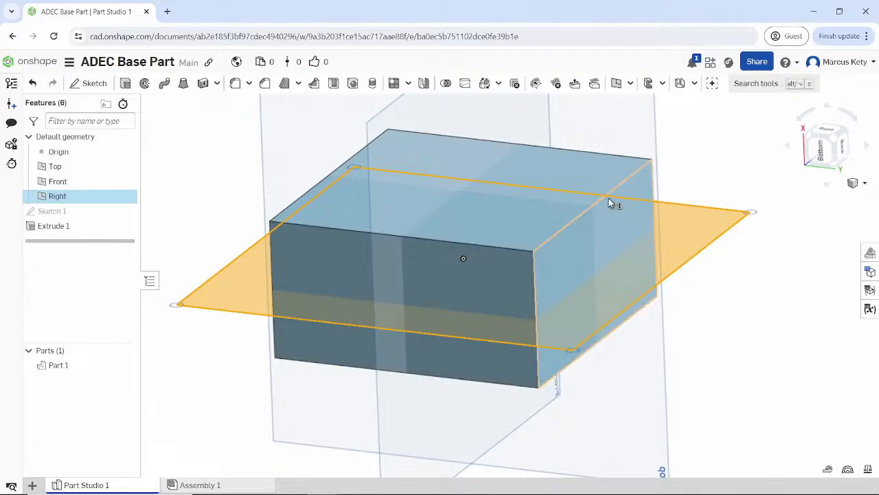
{"action": "left_click", "coordinate": [557, 212]}
{"action": "right_click_drag", "start_coordinate": [534, 309], "coordinate": [567, 390]}
{"action": "left_click", "coordinate": [251, 200]}
{"action": "right_click_drag", "start_coordinate": [379, 210], "coordinate": [387, 277]}
{"action": "scroll", "coordinate": [441, 316], "scroll_direction": "down", "scroll_amount": 3}
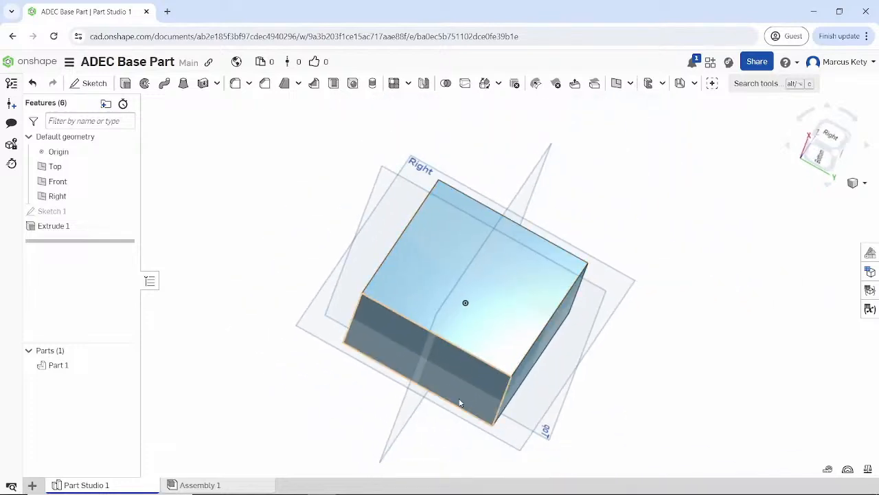
{"action": "mouse_move", "coordinate": [459, 400]}
{"action": "right_mouse_down"}
{"action": "mouse_move", "coordinate": [452, 389]}
{"action": "mouse_move", "coordinate": [477, 386]}
{"action": "mouse_move", "coordinate": [454, 386]}
{"action": "right_mouse_up"}
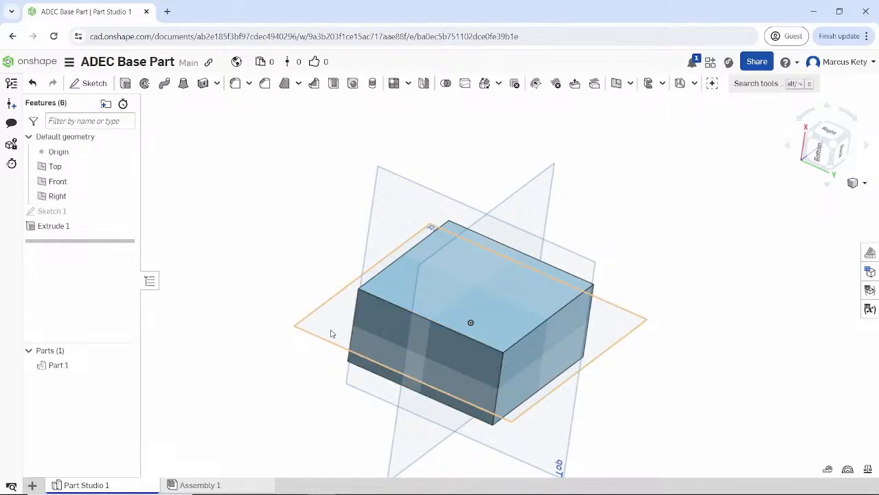
Start a new sketch on the Right plane and view it face-on
{"action": "left_click", "coordinate": [332, 334]}
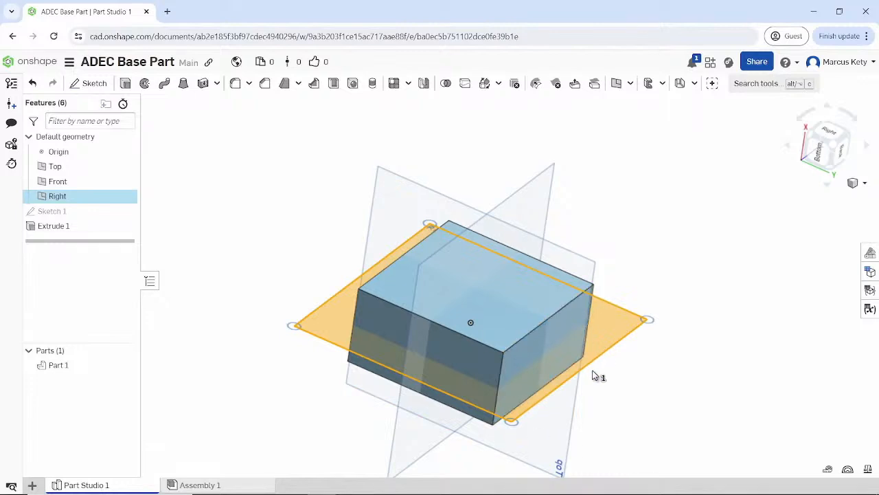
{"action": "left_click", "coordinate": [88, 83]}
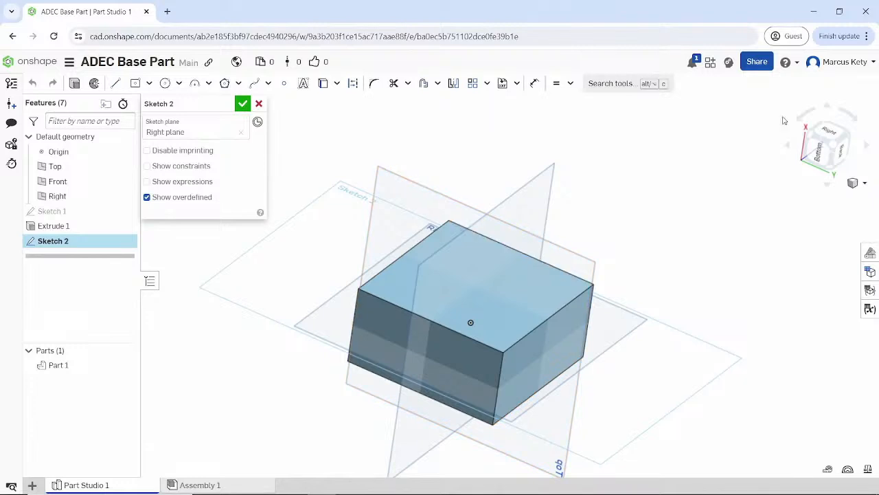
{"action": "left_click", "coordinate": [829, 132]}
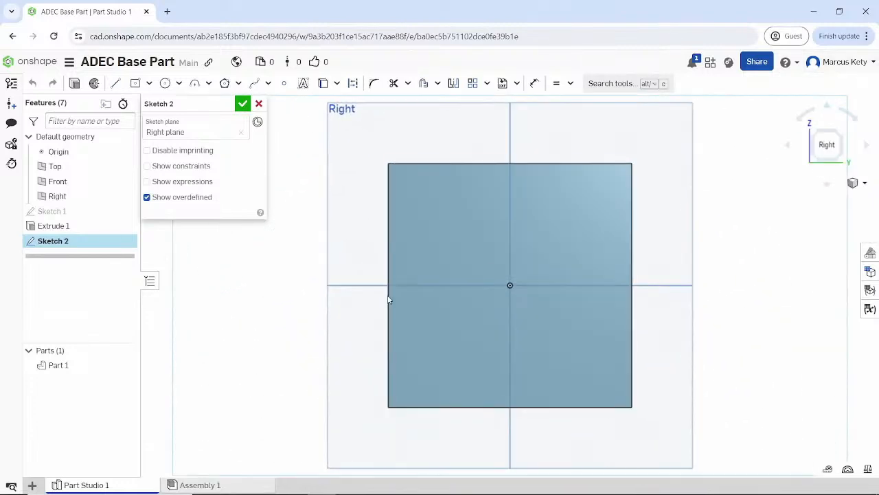
Draw a corner rectangle from the block's lower-left corner to its right edge, full width and about 1.5 in tall
{"action": "left_click", "coordinate": [149, 83]}
{"action": "left_click", "coordinate": [150, 110]}
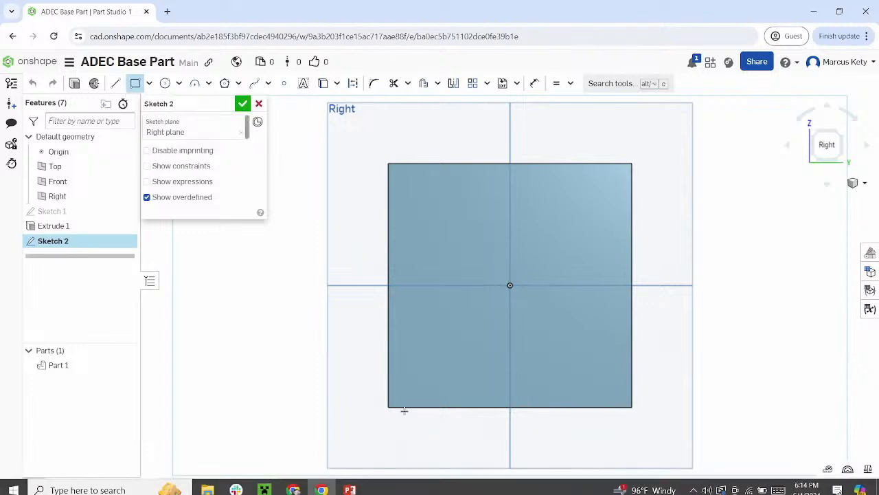
{"action": "left_click", "coordinate": [389, 406]}
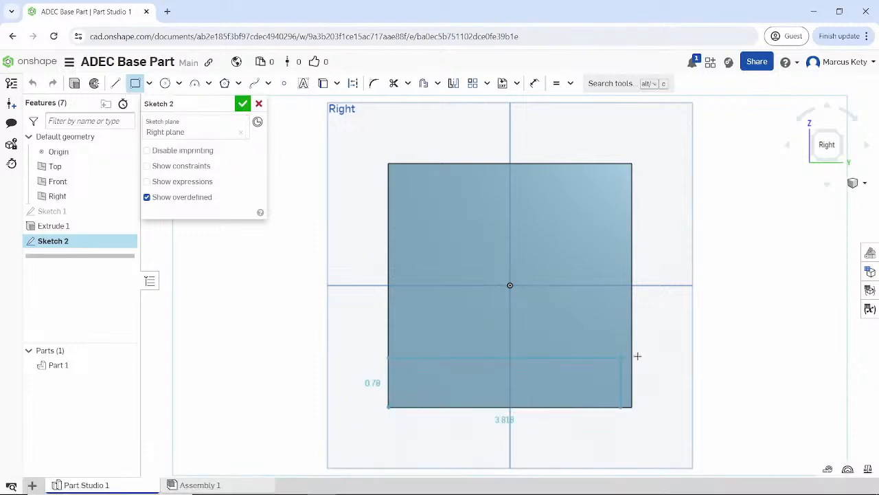
{"action": "left_click", "coordinate": [632, 316]}
{"action": "key", "text": "Escape"}
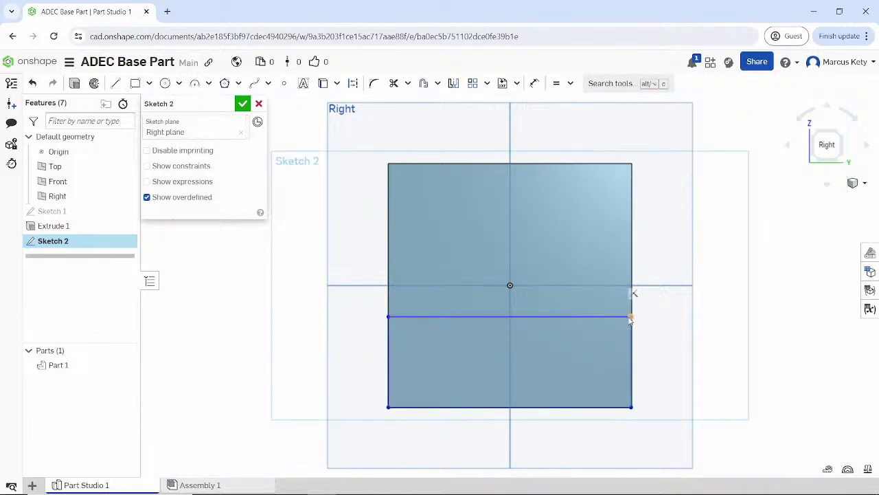
Pull the rectangle's right side inward and apply a Coincident constraint between it and the block's right edge
{"action": "mouse_move", "coordinate": [631, 316]}
{"action": "left_mouse_down"}
{"action": "mouse_move", "coordinate": [622, 309]}
{"action": "mouse_move", "coordinate": [635, 316]}
{"action": "mouse_move", "coordinate": [618, 321]}
{"action": "left_mouse_up"}
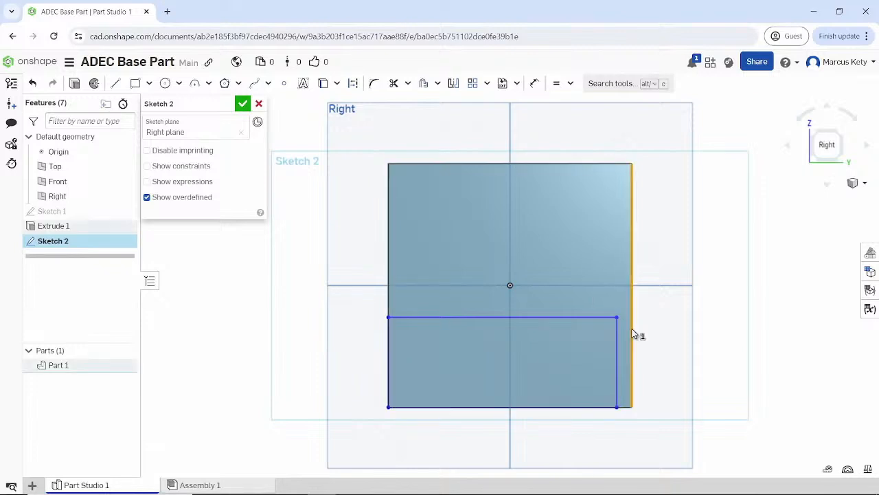
{"action": "left_click", "coordinate": [615, 342]}
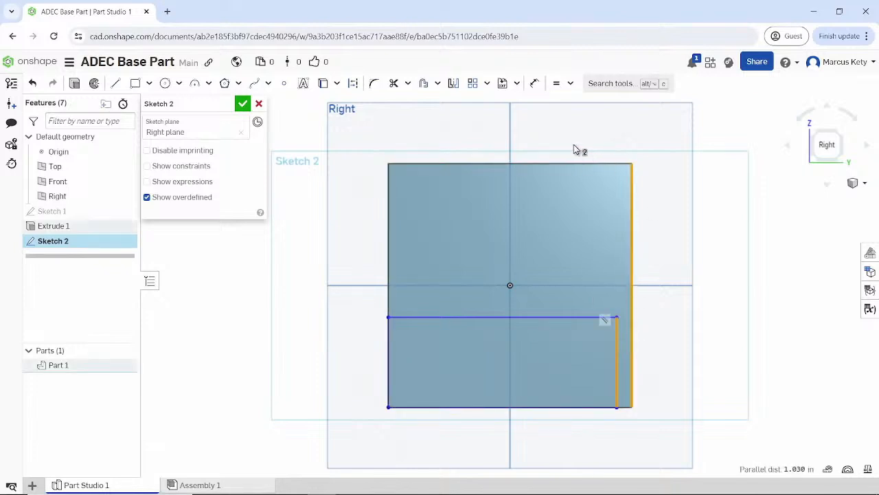
{"action": "left_click", "coordinate": [571, 83]}
{"action": "left_click", "coordinate": [566, 103]}
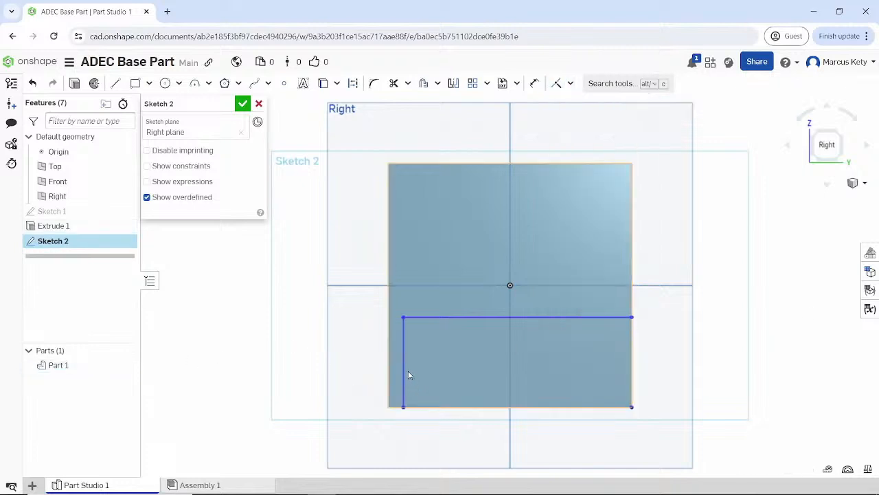
Make the rectangle's left side coincident with the block's left edge
{"action": "left_click", "coordinate": [406, 369]}
{"action": "left_click", "coordinate": [388, 371]}
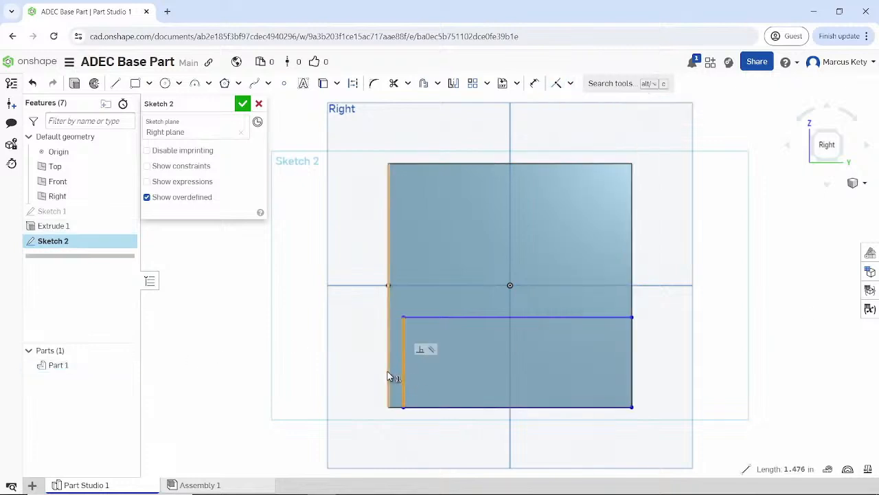
{"action": "left_click", "coordinate": [556, 83]}
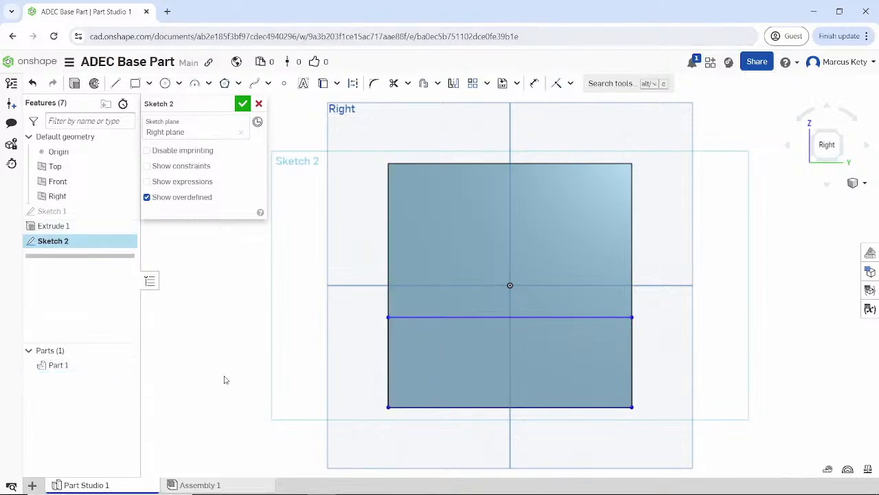
Raise the rectangle's bottom side clear of the block's bottom edge, leaving both edges unconstrained and deselected
{"action": "left_click_drag", "start_coordinate": [390, 410], "coordinate": [396, 383]}
{"action": "left_click", "coordinate": [397, 384]}
{"action": "left_click", "coordinate": [402, 408]}
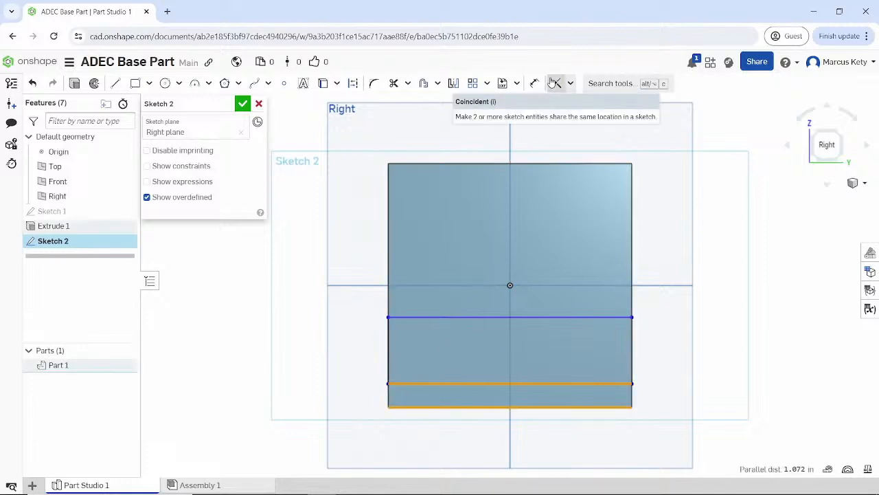
{"action": "left_click", "coordinate": [277, 378]}
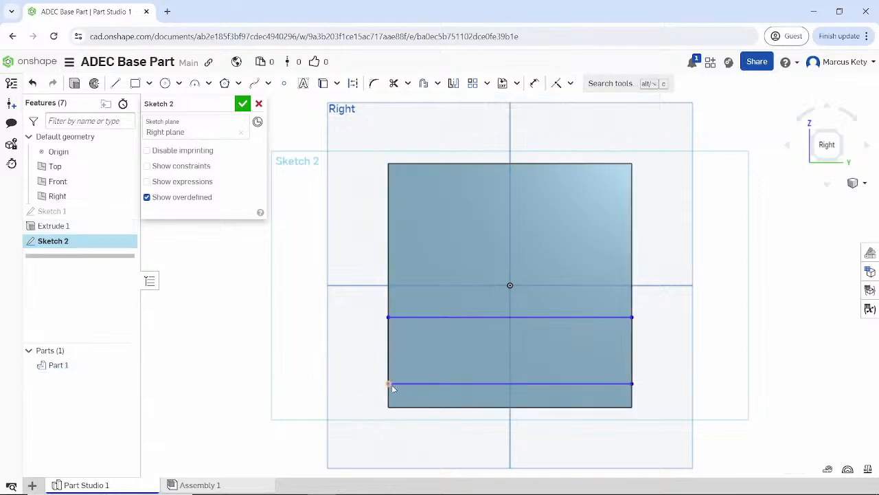
Pull the rectangle's bottom side below the block and undo that move
{"action": "left_click_drag", "start_coordinate": [399, 414], "coordinate": [398, 433]}
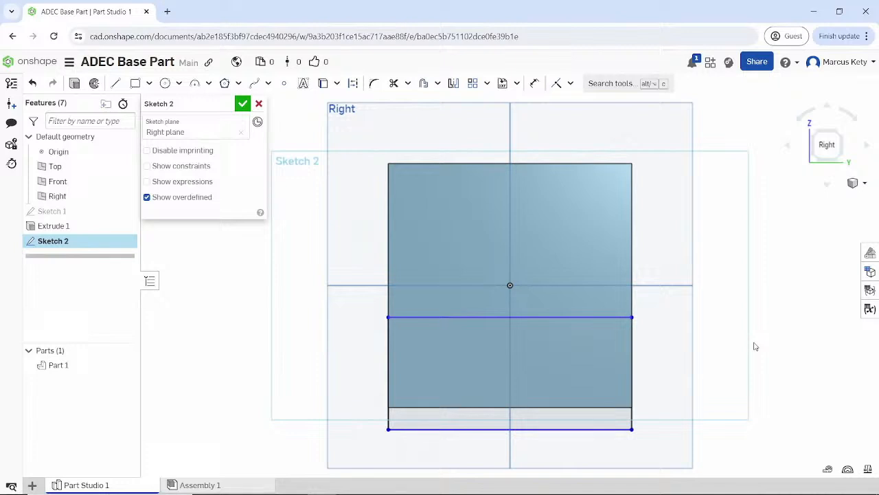
{"action": "key", "text": "f"}
{"action": "key", "text": "z"}
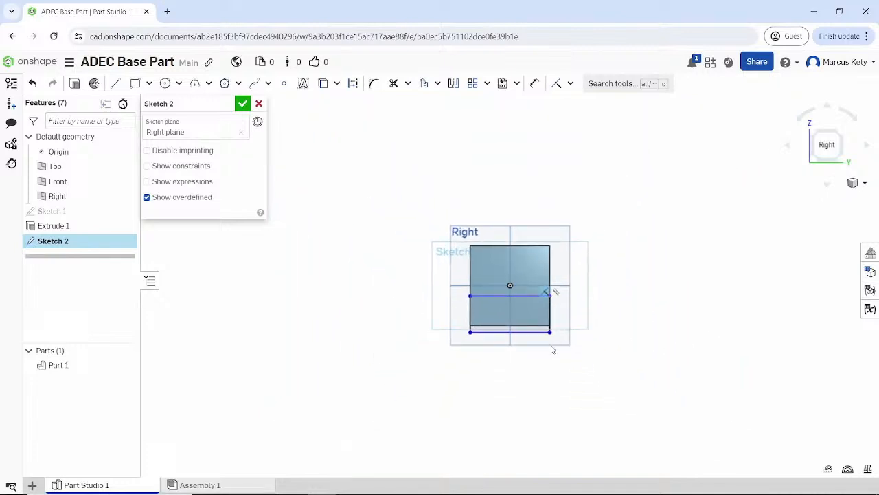
{"action": "key", "text": "ctrl+z"}
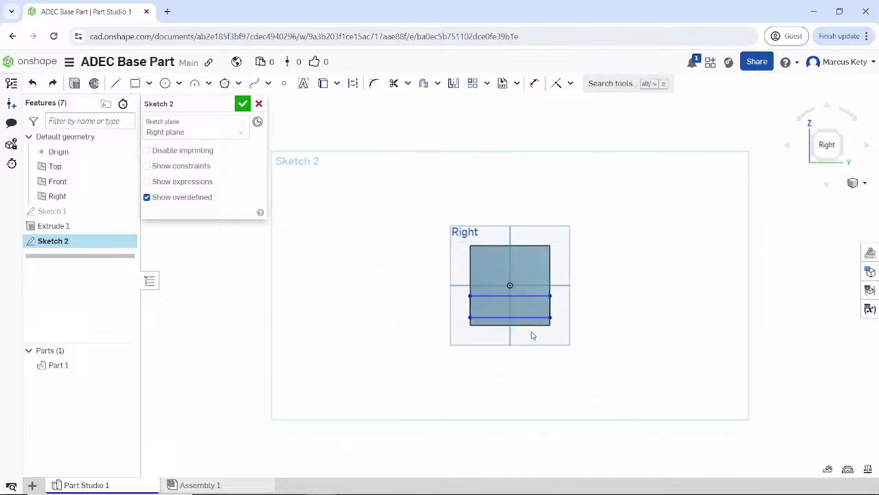
{"action": "scroll", "coordinate": [523, 277], "scroll_direction": "down", "scroll_amount": 6}
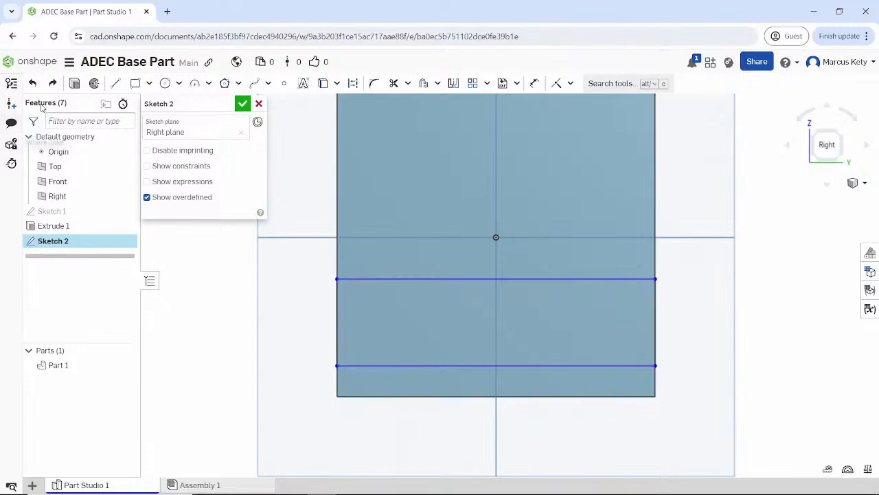
Open the document's version history, check the changes in the Main workspace, and close the history
{"action": "left_click", "coordinate": [12, 82]}
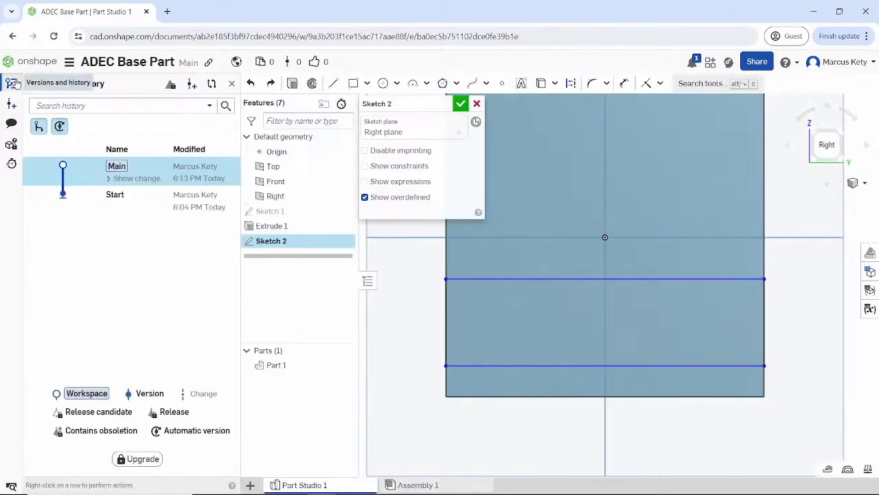
{"action": "left_click", "coordinate": [121, 180]}
{"action": "left_click", "coordinate": [121, 180]}
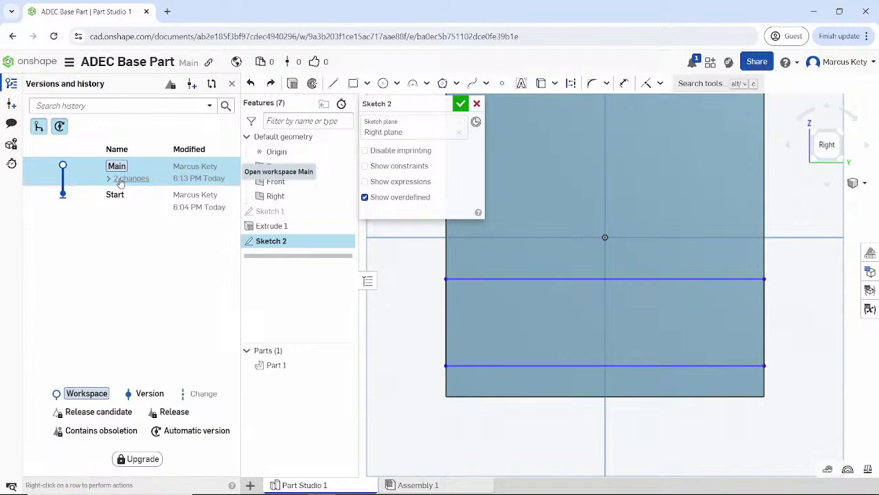
{"action": "left_click", "coordinate": [11, 83]}
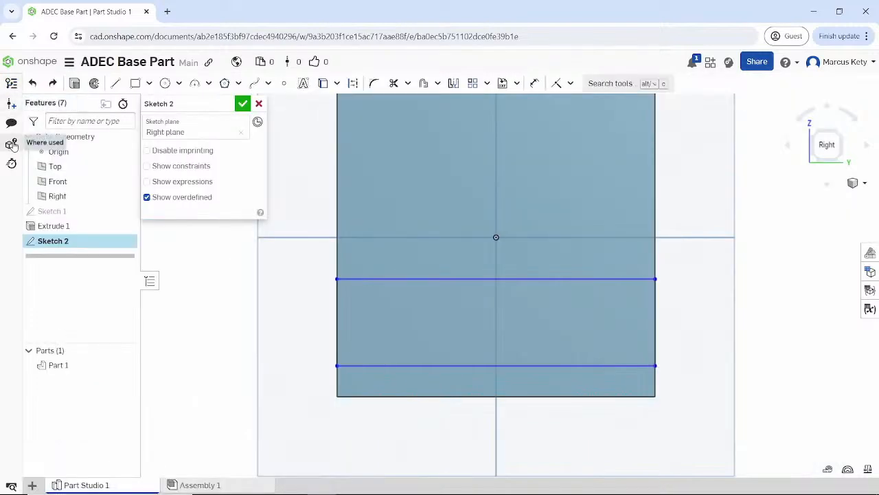
Make the rectangle's bottom side coincident with the block's bottom edge
{"action": "left_click", "coordinate": [599, 365]}
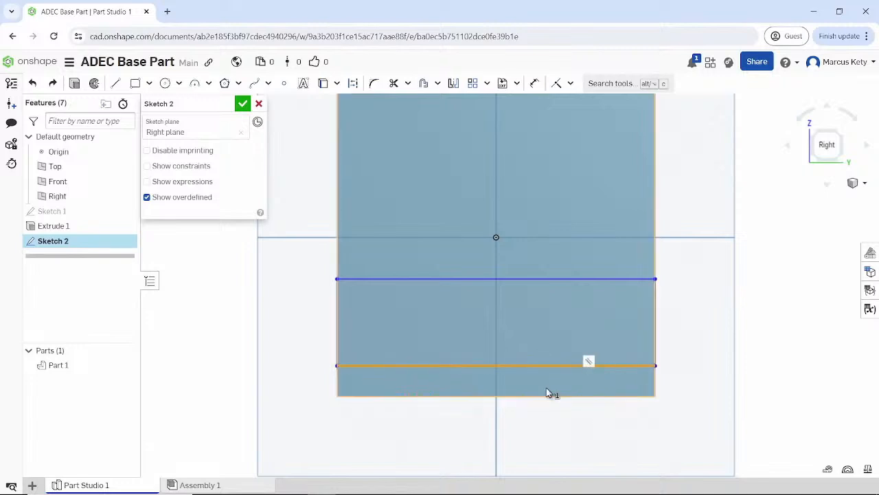
{"action": "left_click", "coordinate": [540, 397]}
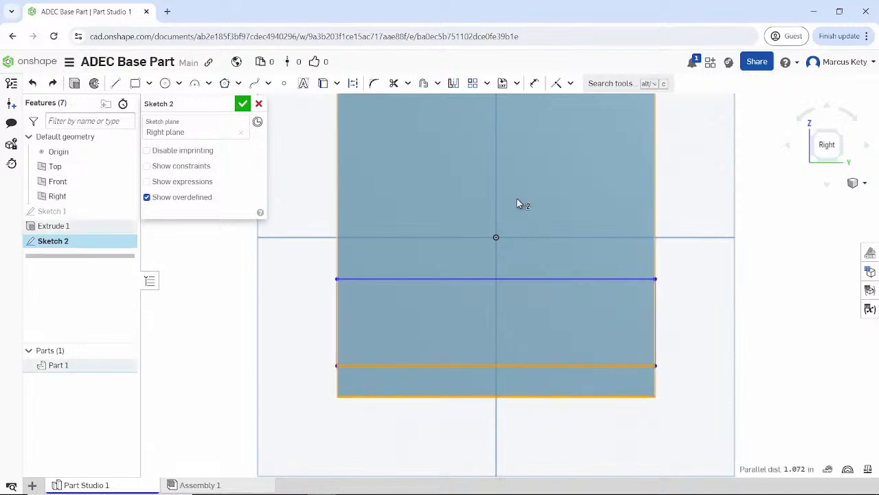
{"action": "left_click", "coordinate": [558, 83]}
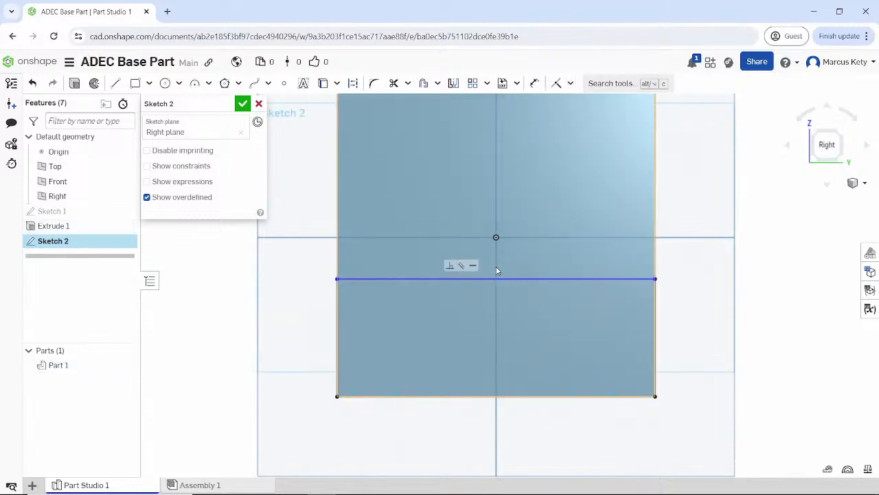
Make the rectangle's upper right corner coincident with the midpoint of the block's right edge and accept the sketch
{"action": "left_click", "coordinate": [657, 279]}
{"action": "left_click", "coordinate": [656, 238]}
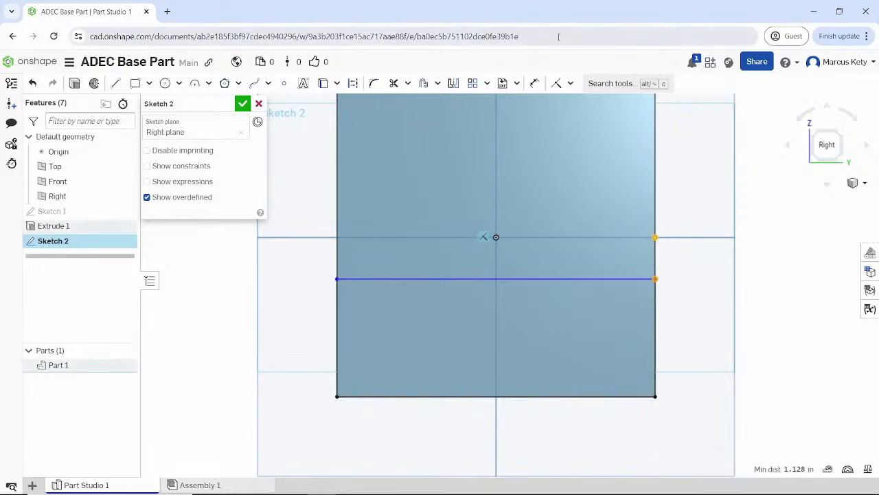
{"action": "left_click", "coordinate": [557, 83]}
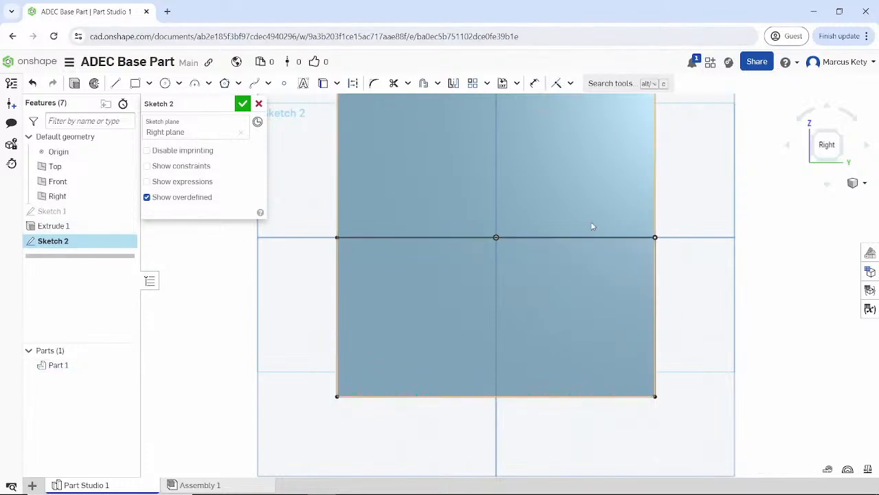
{"action": "left_click", "coordinate": [243, 103]}
Extrude the Sketch 2 rectangle as a symmetric blind removal with a depth of 1 in, cutting a slot into the block
{"action": "mouse_move", "coordinate": [286, 232]}
{"action": "right_mouse_down"}
{"action": "mouse_move", "coordinate": [255, 121]}
{"action": "mouse_move", "coordinate": [277, 203]}
{"action": "mouse_move", "coordinate": [232, 192]}
{"action": "right_mouse_up"}
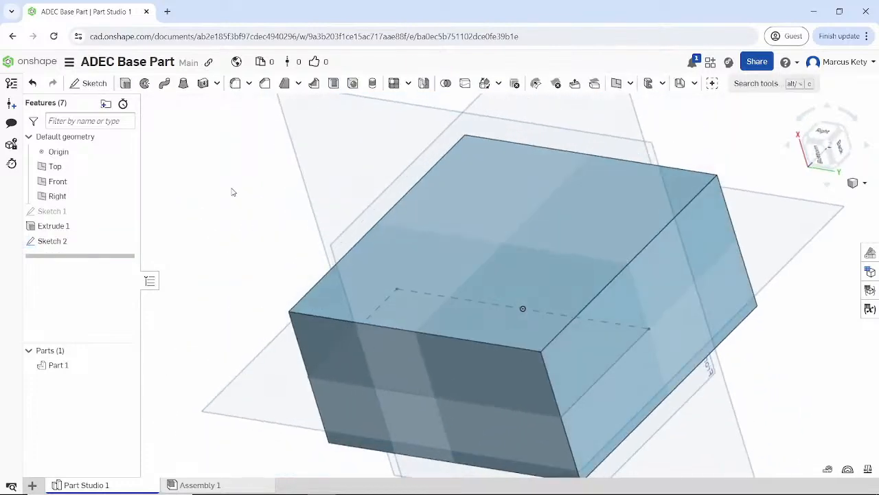
{"action": "scroll", "coordinate": [377, 383], "scroll_direction": "down", "scroll_amount": 3}
{"action": "scroll", "coordinate": [386, 397], "scroll_direction": "up", "scroll_amount": 2}
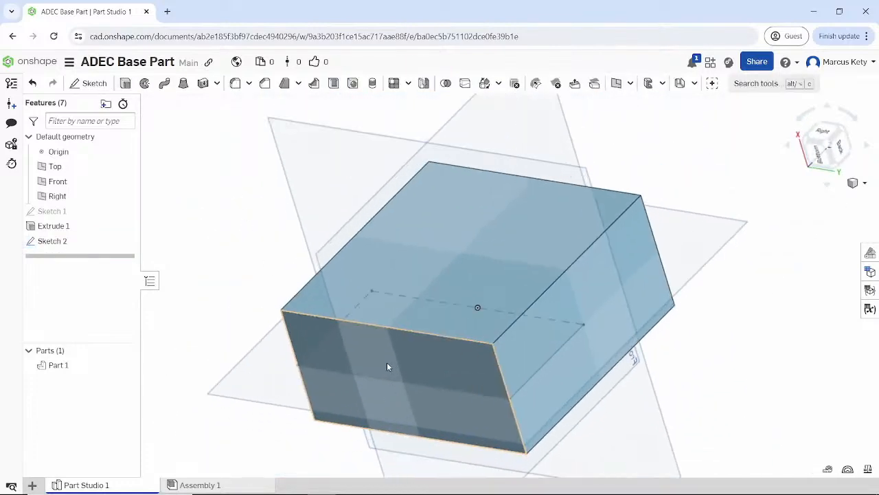
{"action": "right_click_drag", "start_coordinate": [387, 366], "coordinate": [577, 311]}
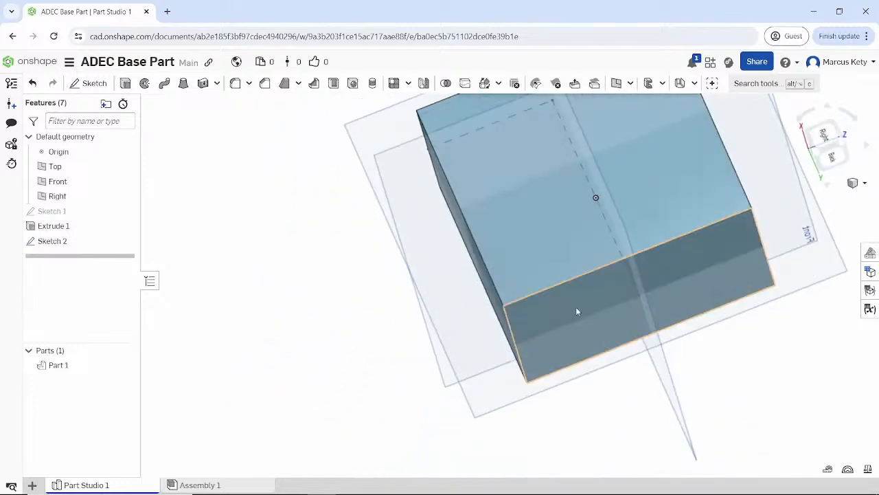
{"action": "right_click_drag", "start_coordinate": [632, 315], "coordinate": [636, 245]}
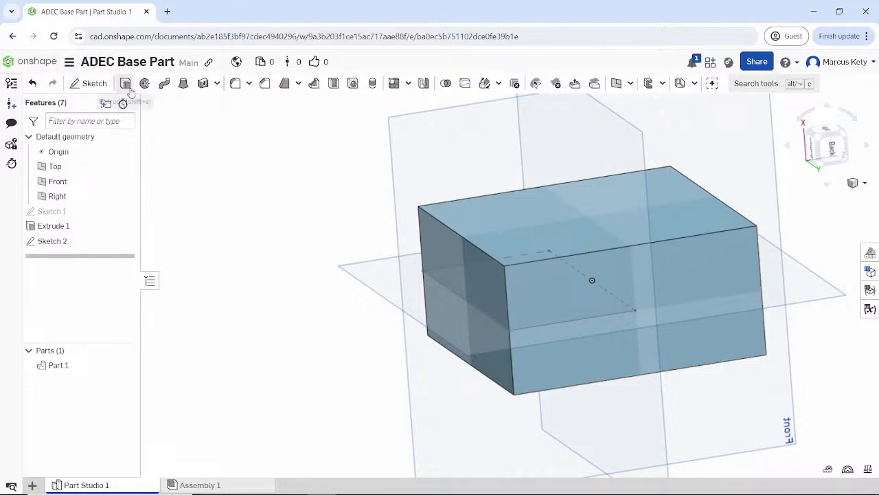
{"action": "left_click", "coordinate": [51, 242]}
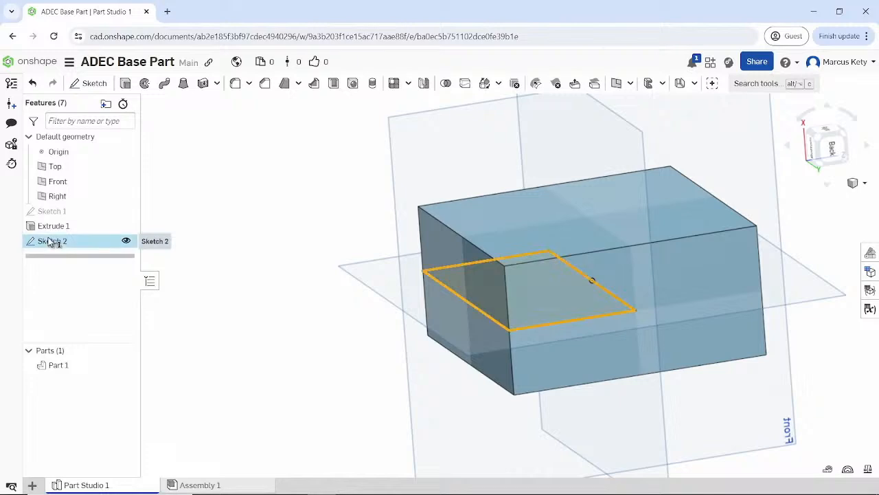
{"action": "left_click", "coordinate": [126, 83]}
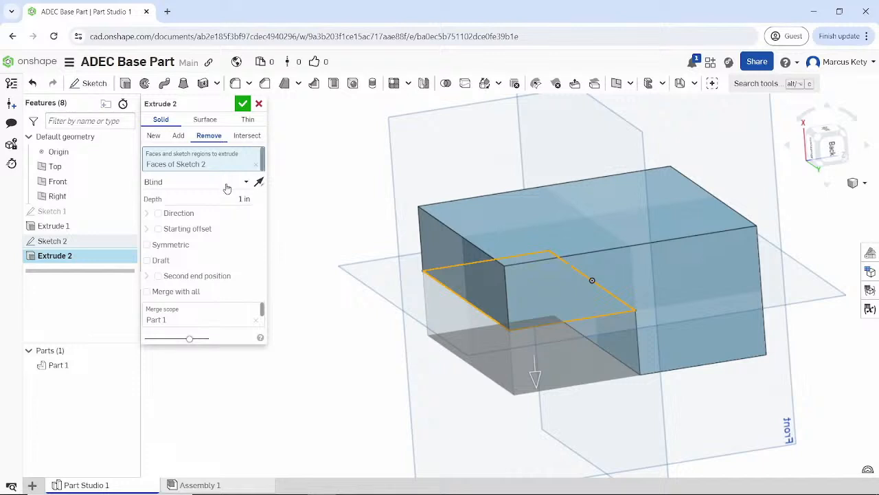
{"action": "left_click", "coordinate": [169, 245]}
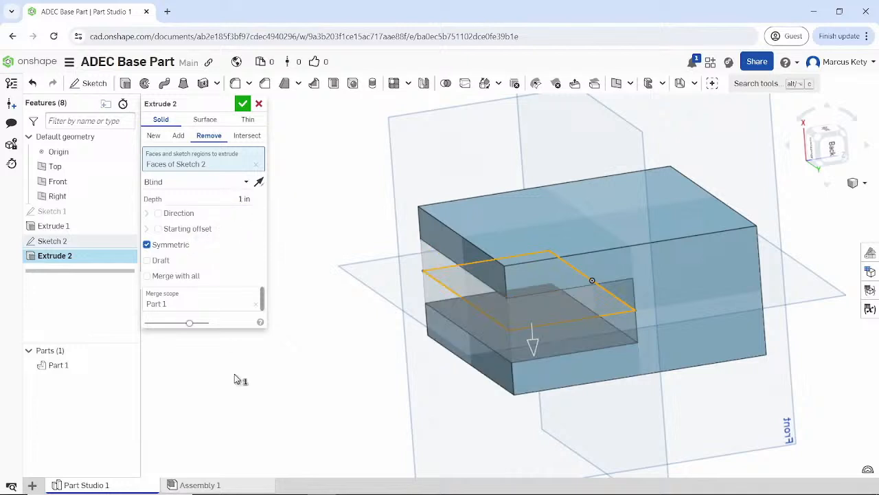
{"action": "left_click", "coordinate": [243, 103]}
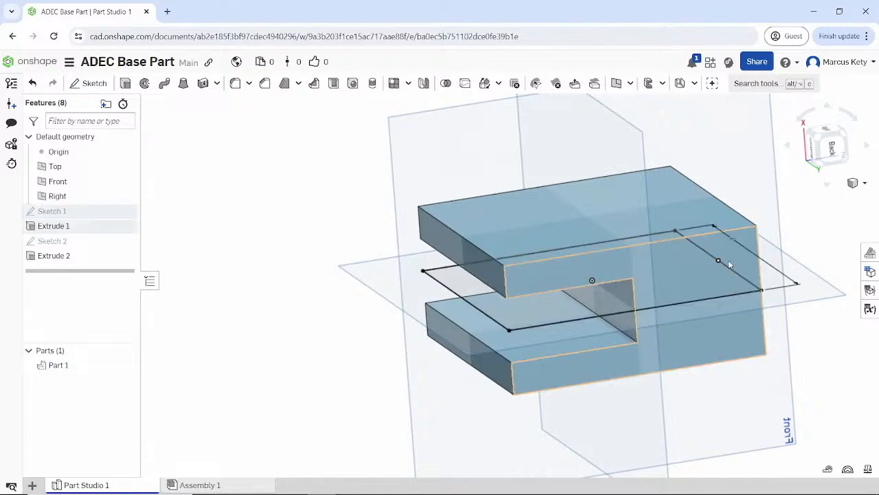
Set the side dimension of the square in Sketch 1 to 6 in and accept the sketch
{"action": "right_click_drag", "start_coordinate": [728, 260], "coordinate": [565, 184]}
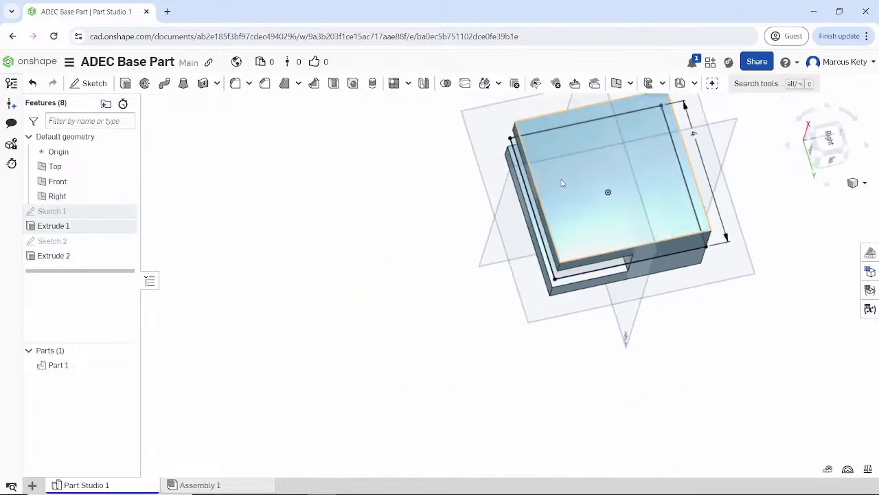
{"action": "double_click", "coordinate": [693, 135]}
{"action": "double_click", "coordinate": [694, 134]}
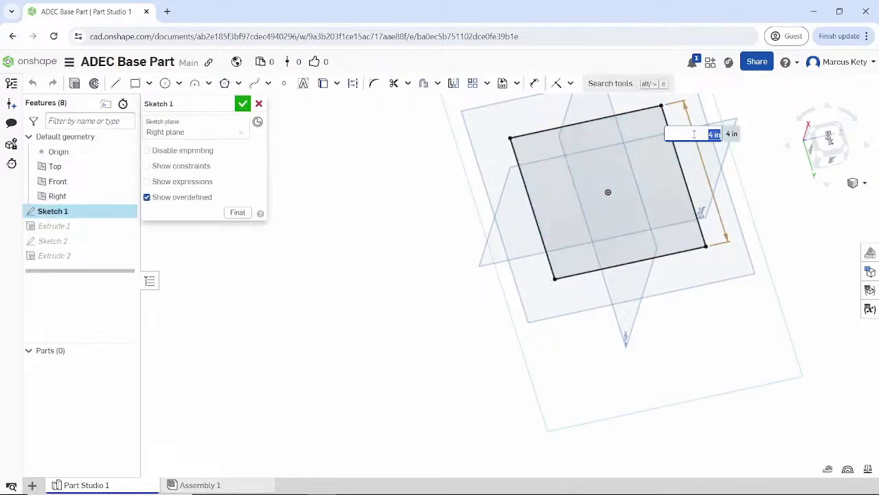
{"action": "key", "text": "Return"}
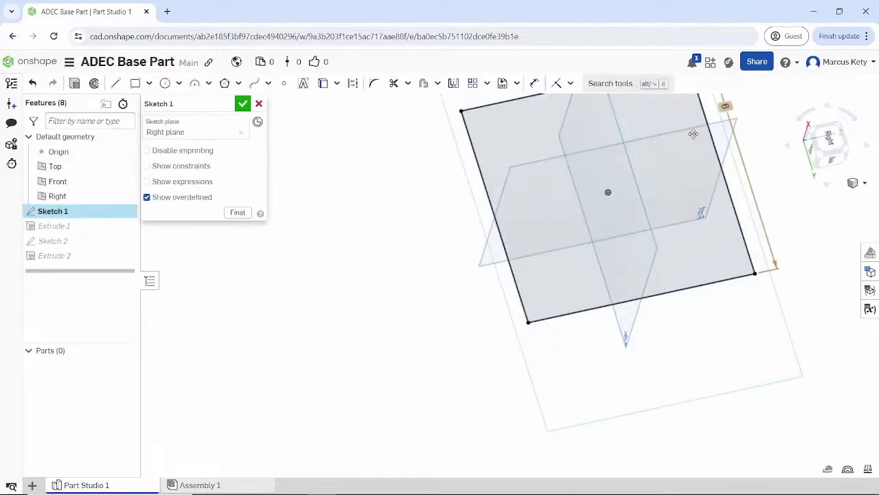
{"action": "left_click", "coordinate": [243, 104]}
{"action": "right_click_drag", "start_coordinate": [500, 272], "coordinate": [506, 215]}
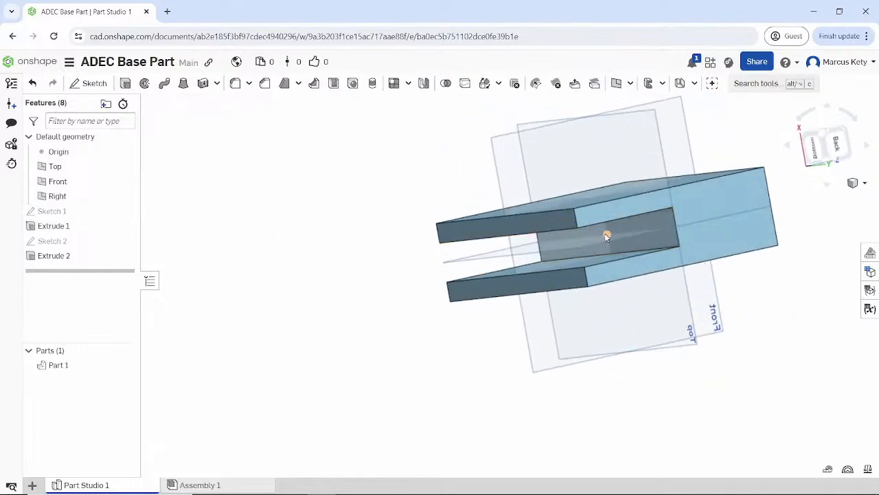
Measure the distance from the midpoint of the block's upper long edge to the Right plane and clear the selection
{"action": "left_click", "coordinate": [668, 187]}
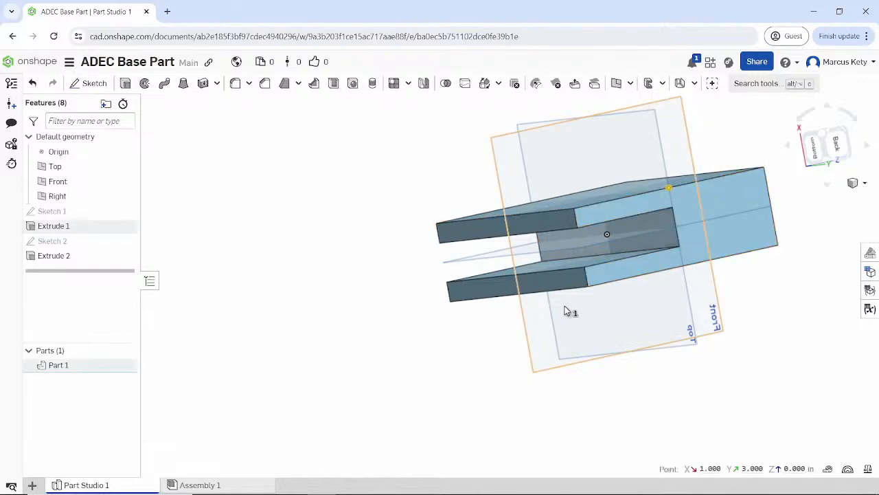
{"action": "right_click_drag", "start_coordinate": [564, 306], "coordinate": [569, 319]}
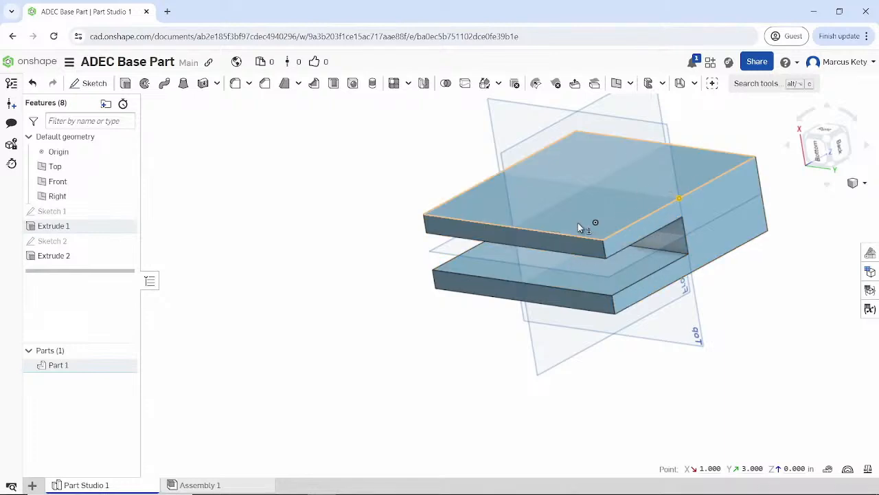
{"action": "left_click", "coordinate": [443, 250]}
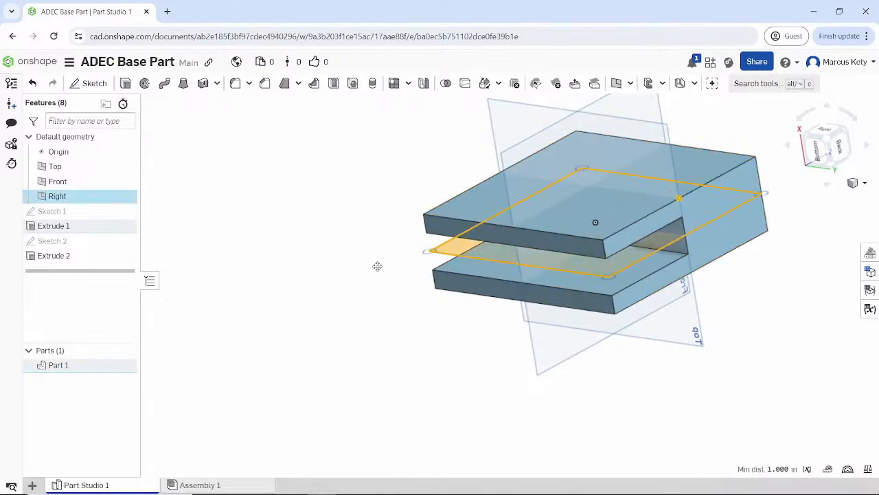
{"action": "left_click", "coordinate": [329, 315]}
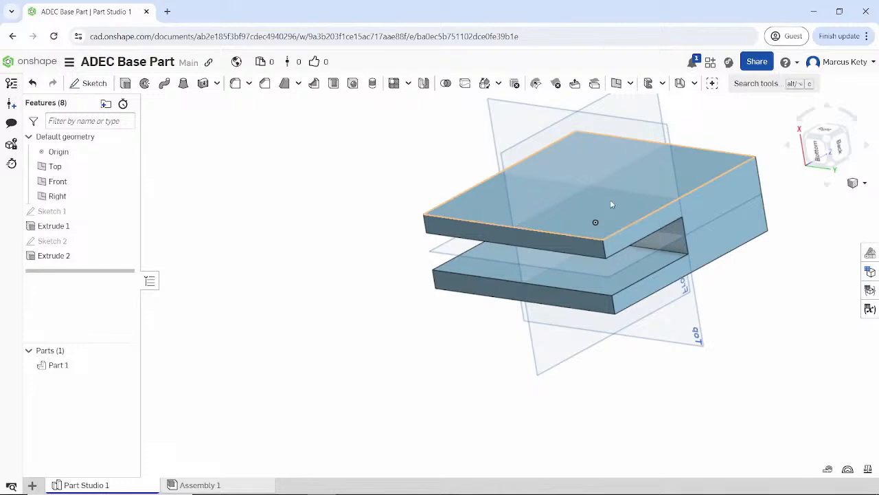
{"action": "left_click", "coordinate": [596, 212]}
{"action": "left_click", "coordinate": [39, 298]}
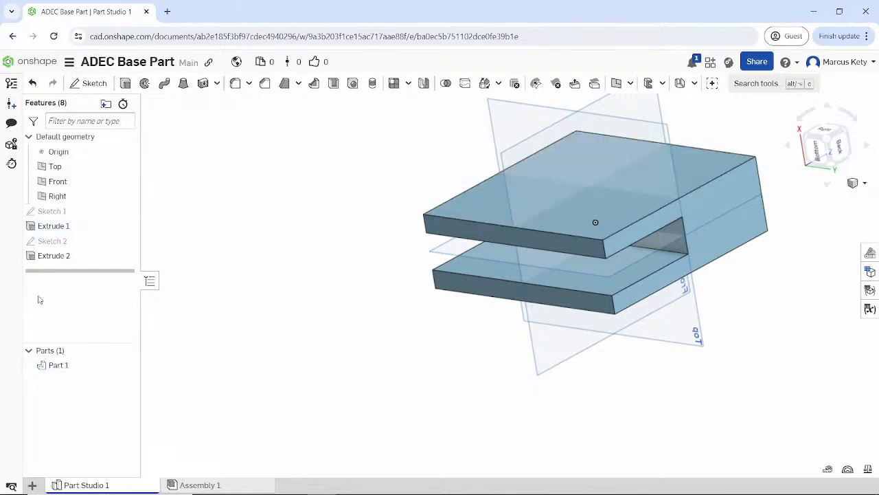
Edit Sketch 2 to move its sketch plane from the Right plane to the block's upper face
{"action": "right_click", "coordinate": [51, 241]}
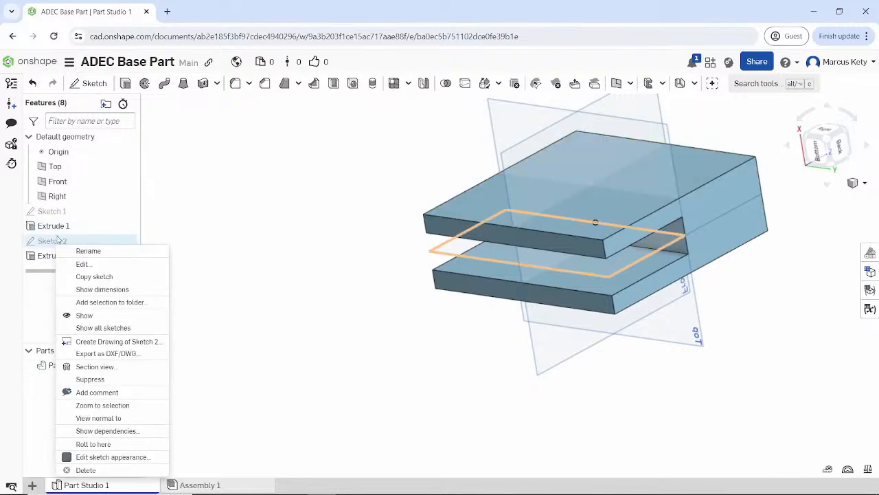
{"action": "left_click", "coordinate": [101, 266]}
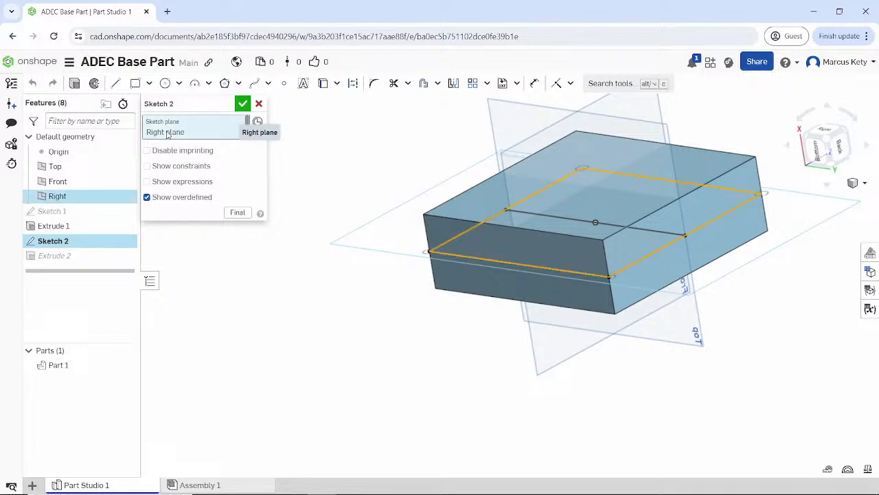
{"action": "left_click", "coordinate": [479, 217]}
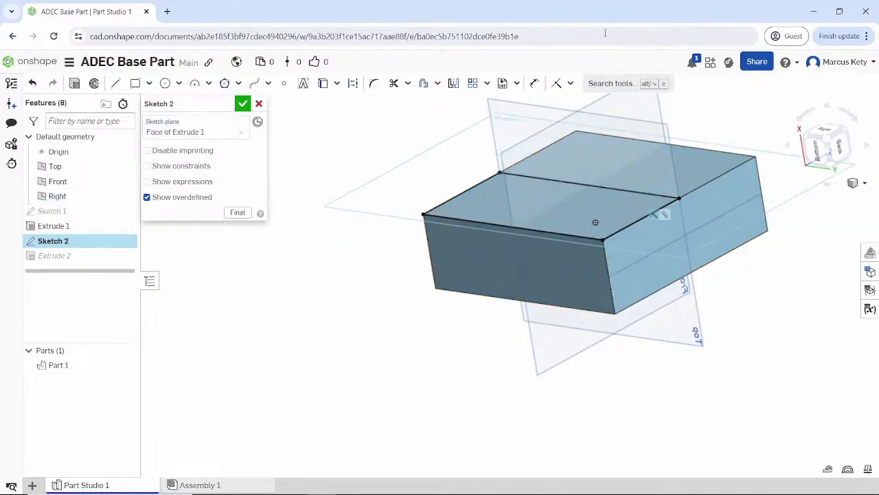
{"action": "left_click", "coordinate": [242, 104]}
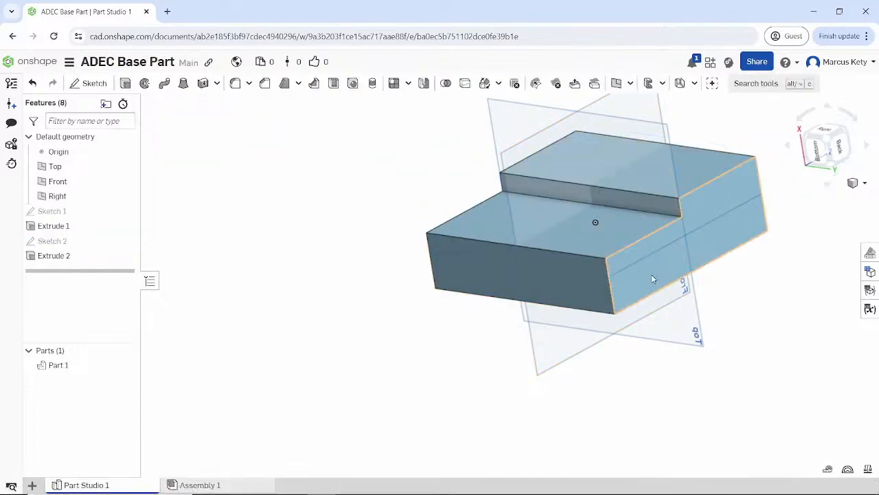
Set the symmetric depth of Extrude 1 to 3 in
{"action": "left_click", "coordinate": [81, 228]}
{"action": "right_click", "coordinate": [83, 232]}
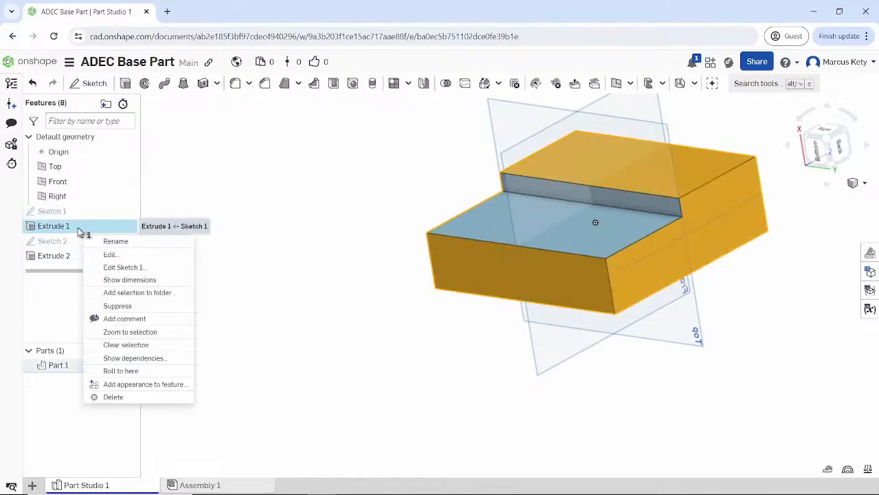
{"action": "left_click", "coordinate": [110, 254]}
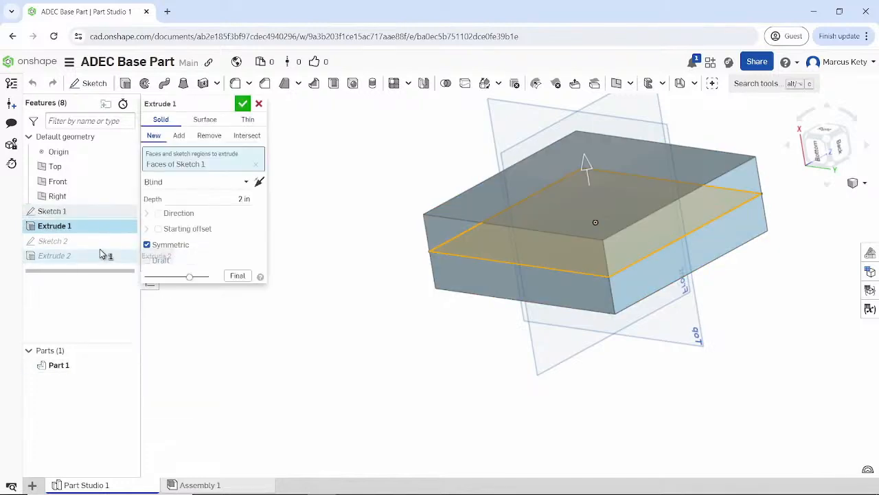
{"action": "left_click", "coordinate": [244, 199]}
{"action": "type", "text": "3"}
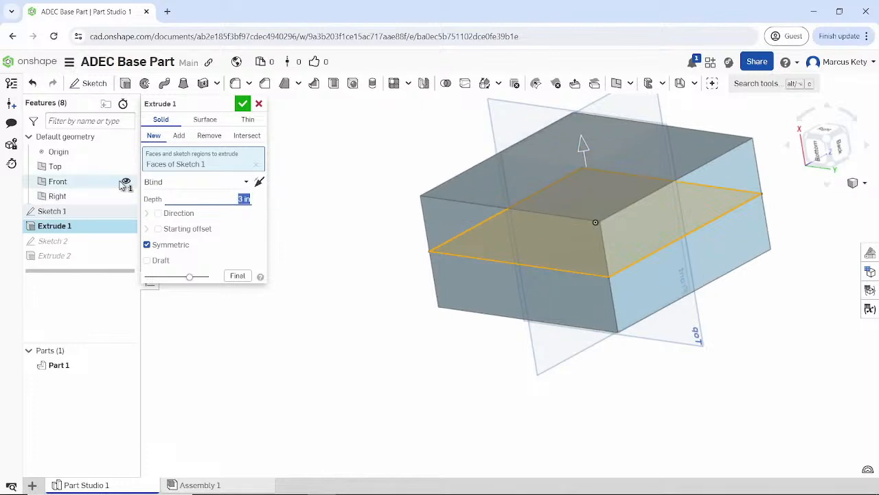
{"action": "key", "text": "Return"}
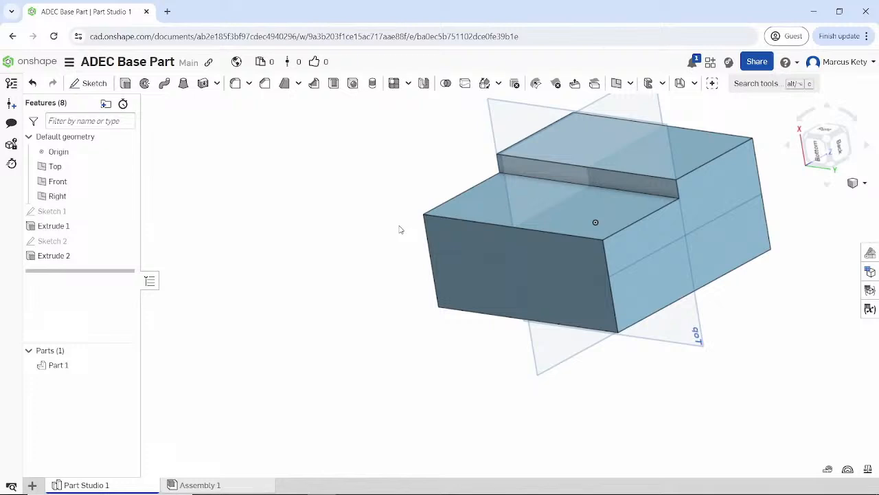
Review the depth and symmetric settings of Extrude 2 without changing them, and measure the step's short vertical edge
{"action": "right_click_drag", "start_coordinate": [589, 182], "coordinate": [535, 170]}
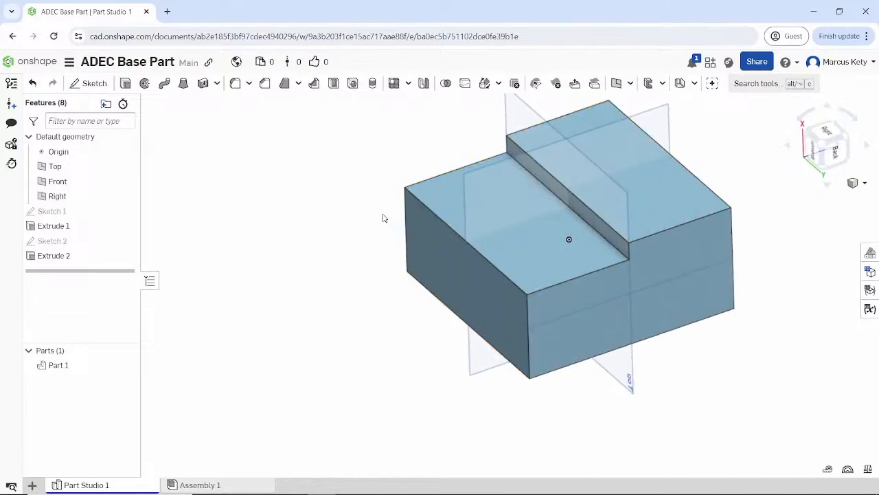
{"action": "right_click", "coordinate": [53, 256]}
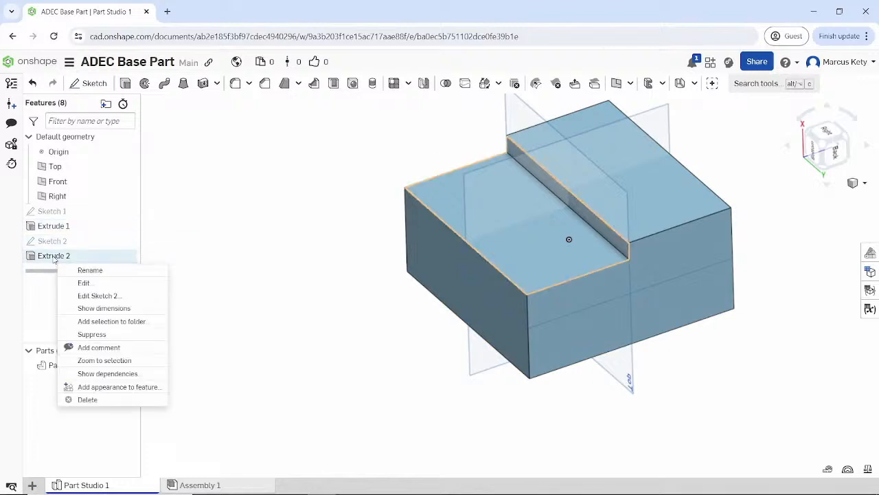
{"action": "left_click", "coordinate": [84, 282]}
{"action": "right_click_drag", "start_coordinate": [510, 228], "coordinate": [513, 208]}
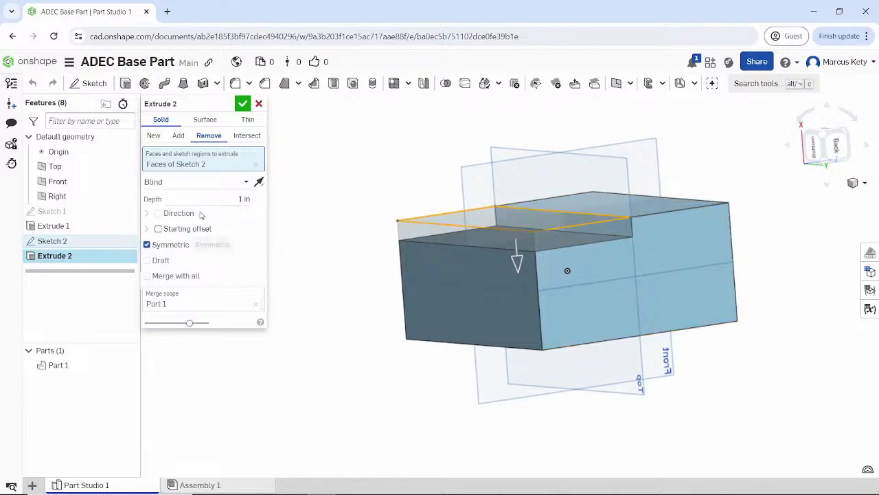
{"action": "left_click", "coordinate": [259, 103]}
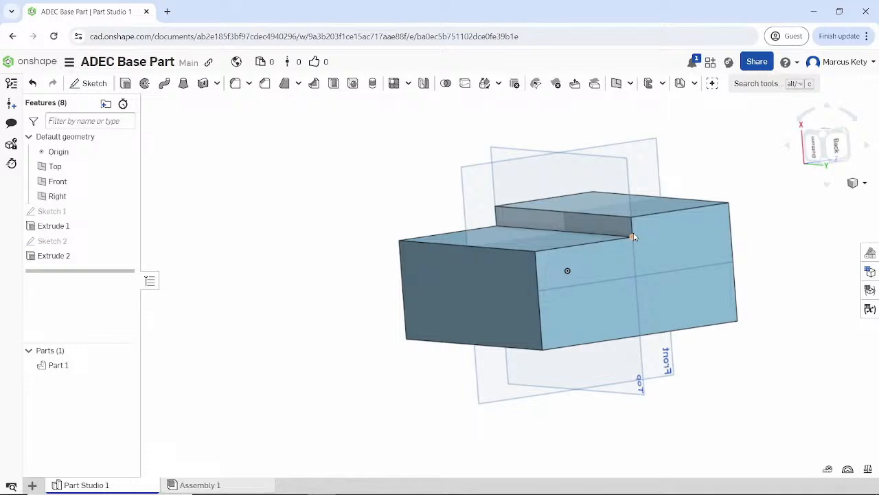
{"action": "scroll", "coordinate": [633, 233], "scroll_direction": "up", "scroll_amount": 5}
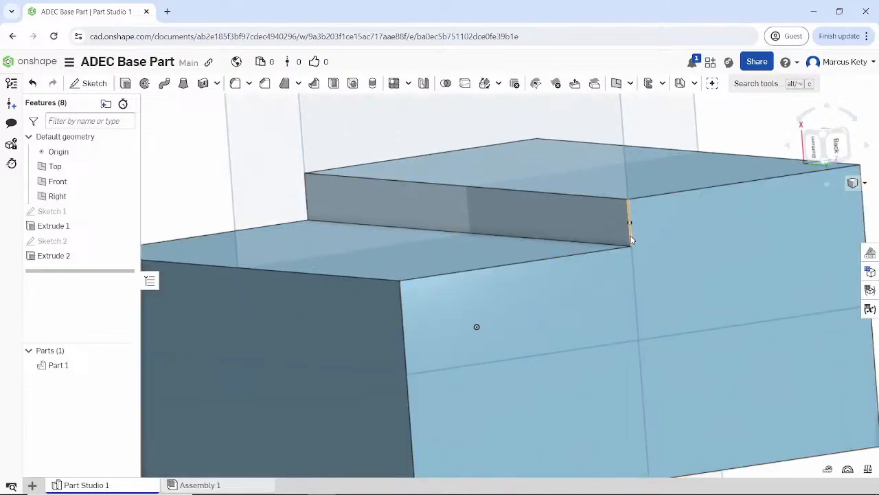
{"action": "left_click", "coordinate": [631, 232]}
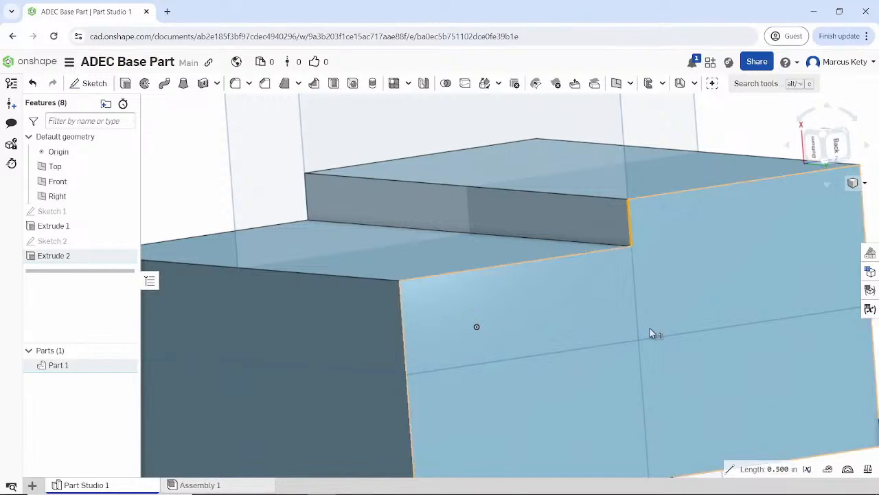
Edit Extrude 2 to turn off its symmetric option, keeping a 1 in blind cut from the upper face
{"action": "right_click", "coordinate": [51, 255]}
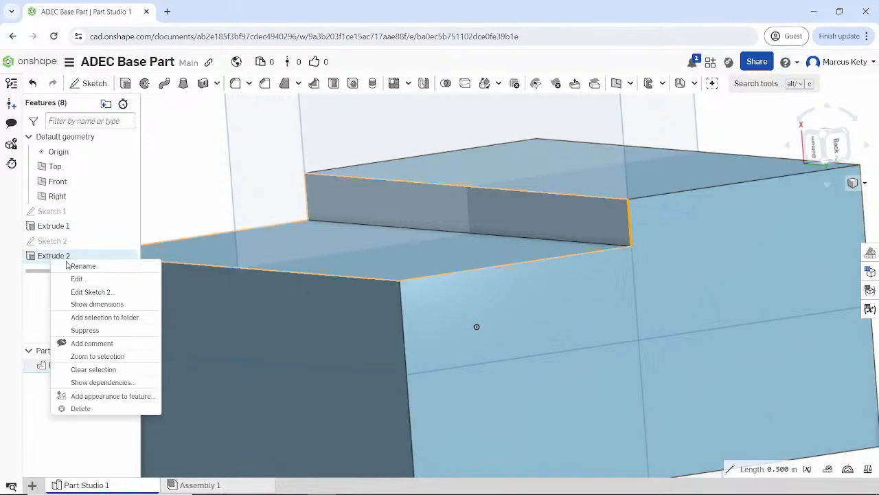
{"action": "left_click", "coordinate": [69, 277]}
{"action": "left_click", "coordinate": [147, 245]}
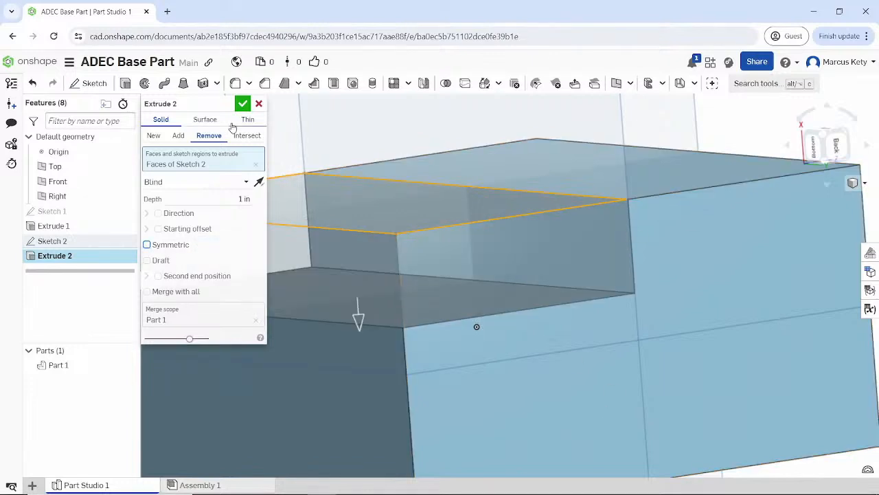
{"action": "left_click", "coordinate": [242, 103]}
{"action": "scroll", "coordinate": [549, 275], "scroll_direction": "down", "scroll_amount": 3}
{"action": "right_click_drag", "start_coordinate": [517, 270], "coordinate": [476, 287]}
Try to extrude the block's raised upper face by 1 in as added material, and undo the extrusion
{"action": "left_click", "coordinate": [643, 244]}
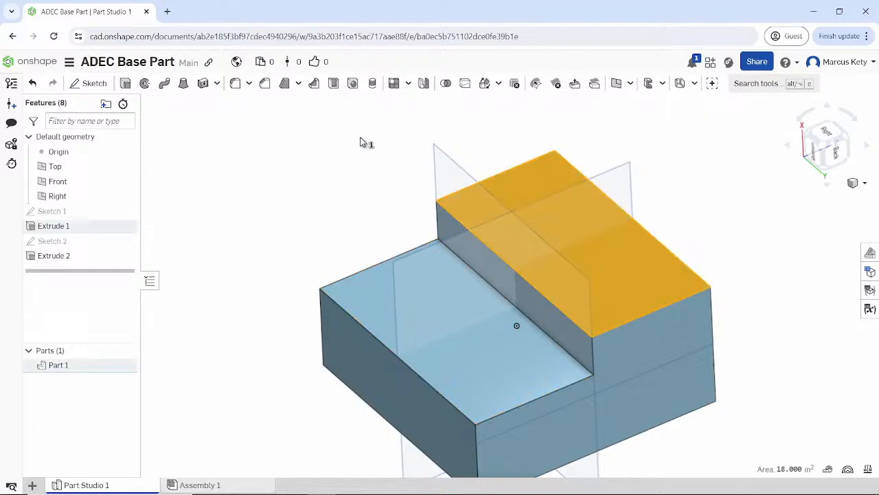
{"action": "left_click", "coordinate": [52, 241]}
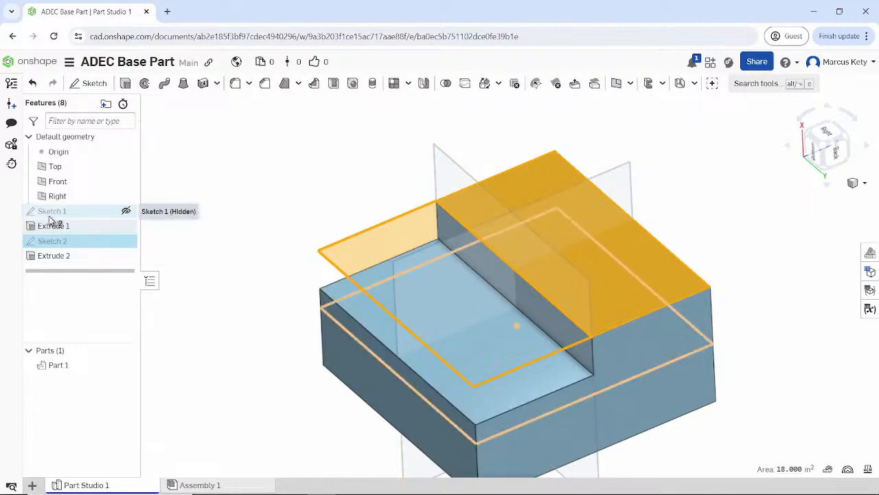
{"action": "right_click", "coordinate": [49, 240]}
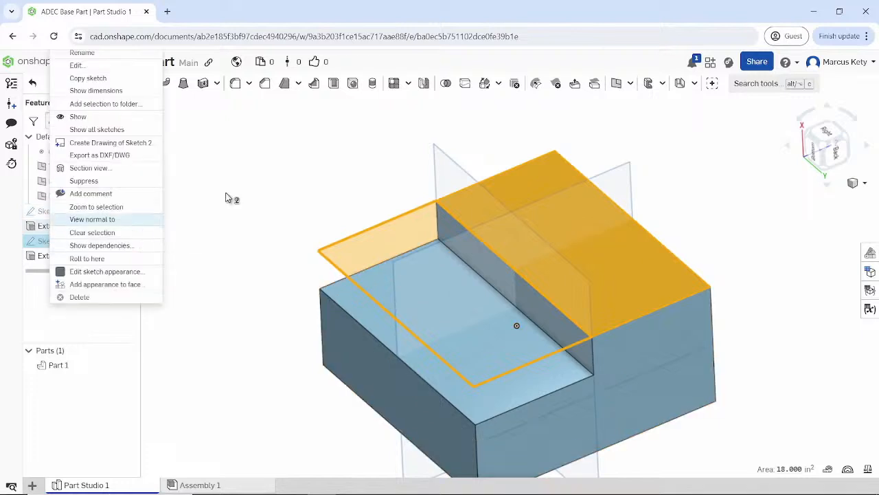
{"action": "left_click", "coordinate": [320, 183]}
{"action": "left_click", "coordinate": [64, 244]}
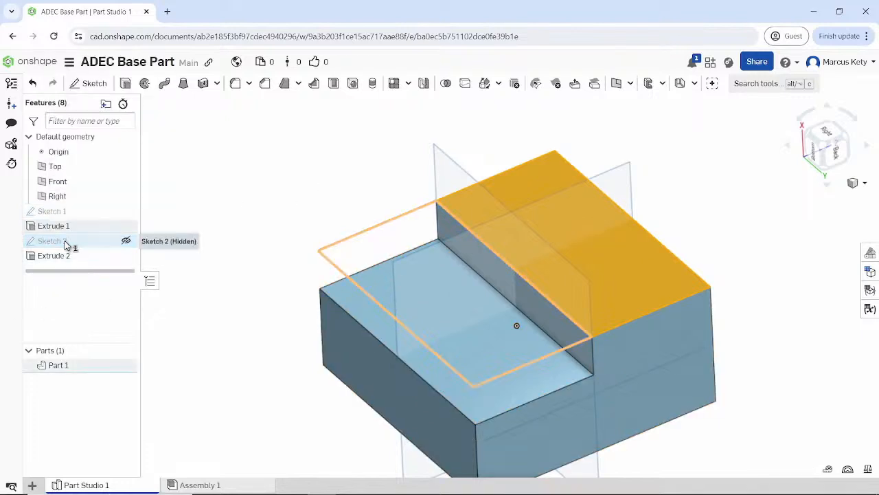
{"action": "left_click", "coordinate": [125, 83]}
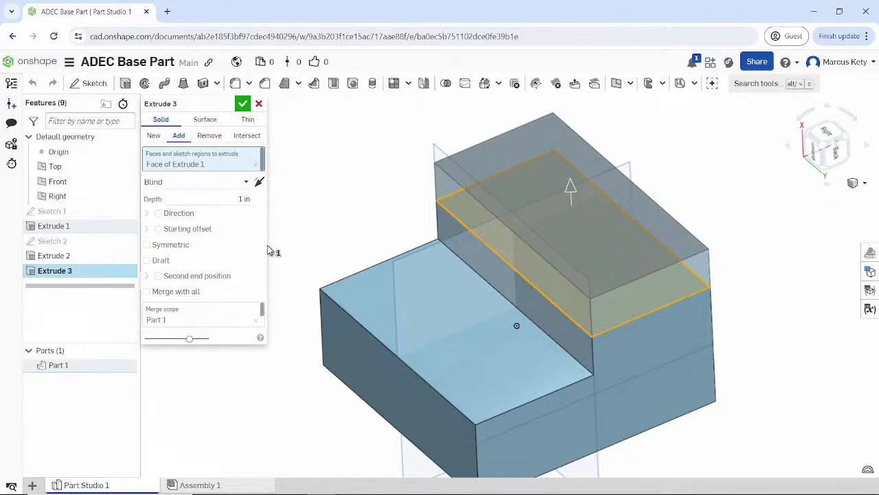
{"action": "left_click", "coordinate": [243, 103]}
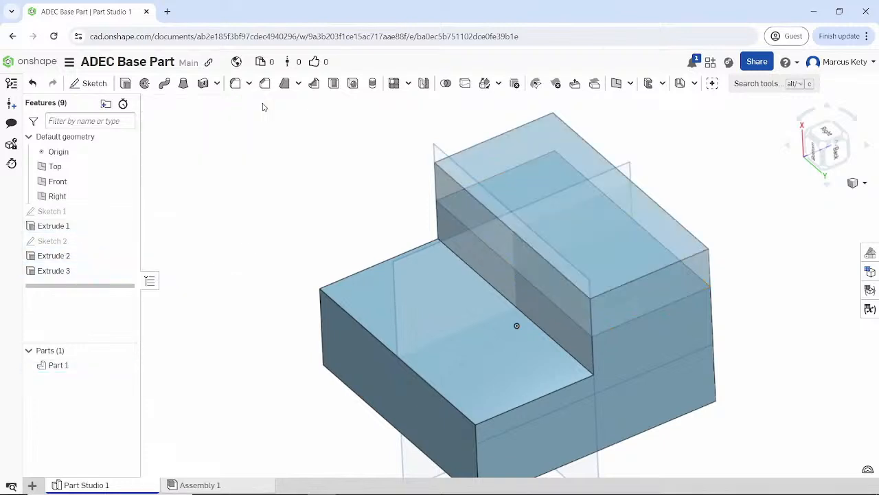
{"action": "key", "text": "ctrl+z"}
Preview a 1 in blind solid extrusion of the Sketch 2 regions as a new part
{"action": "left_click", "coordinate": [122, 241]}
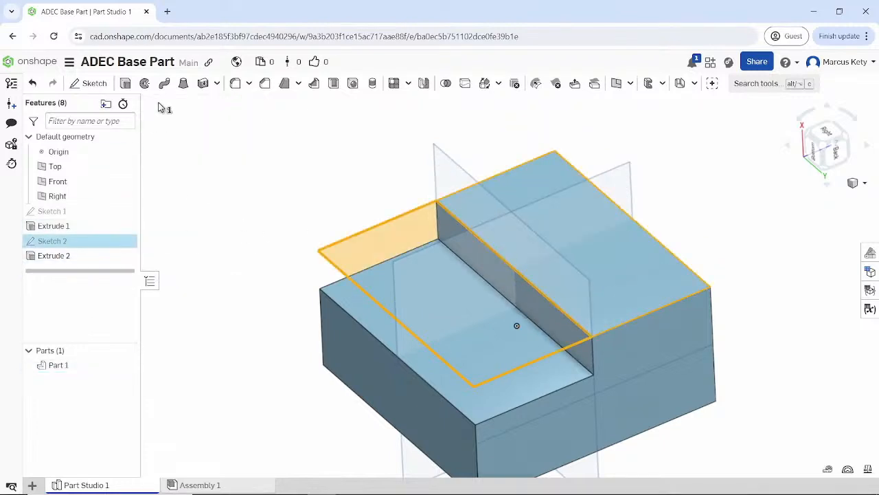
{"action": "left_click", "coordinate": [125, 83]}
{"action": "mouse_move", "coordinate": [350, 272]}
{"action": "right_mouse_down"}
{"action": "mouse_move", "coordinate": [369, 269]}
{"action": "mouse_move", "coordinate": [378, 251]}
{"action": "right_mouse_up"}
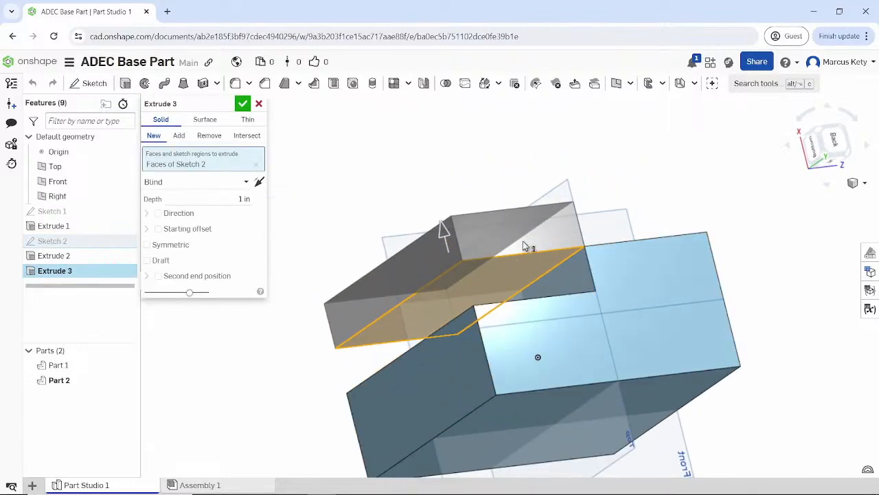
{"action": "right_click_drag", "start_coordinate": [522, 257], "coordinate": [529, 277]}
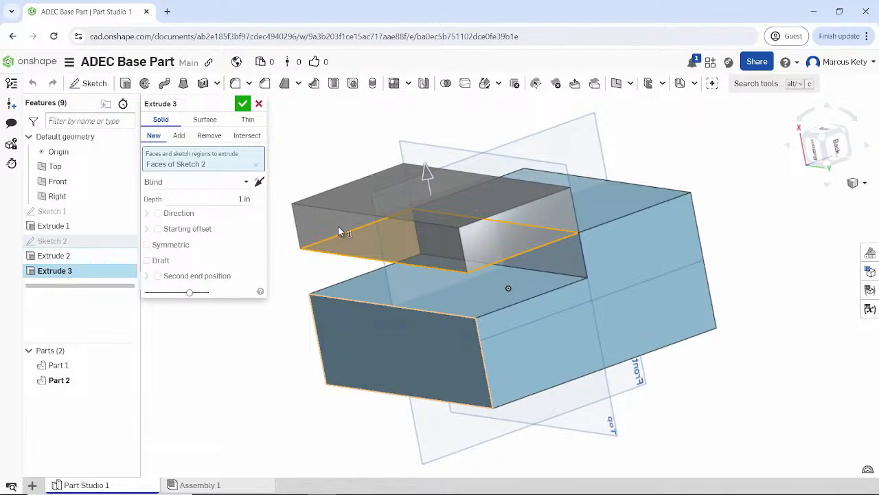
Compare the surface and thin extrusion types, and show Sketch 2 to use its short exposed edge as the thin profile
{"action": "left_click", "coordinate": [204, 120]}
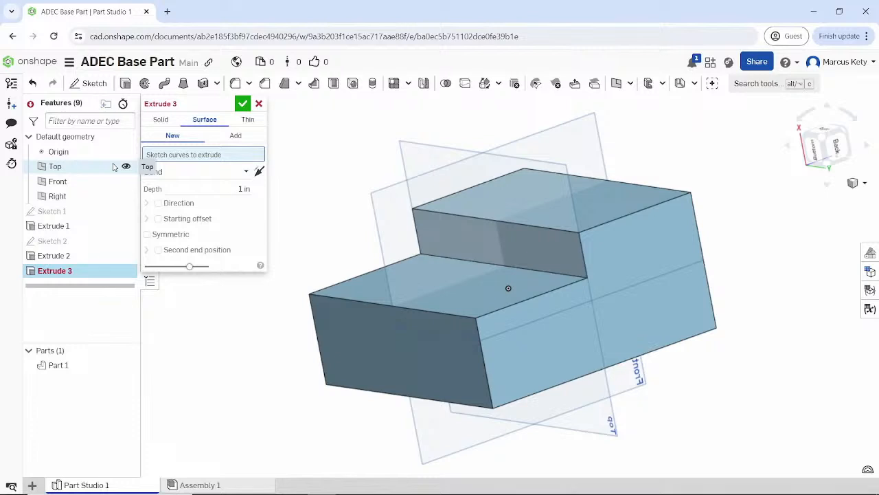
{"action": "left_click", "coordinate": [248, 121]}
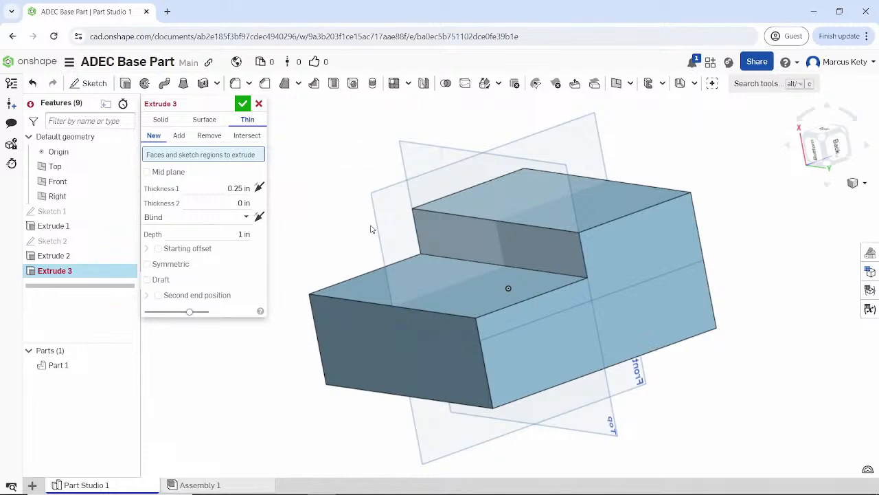
{"action": "right_click_drag", "start_coordinate": [371, 227], "coordinate": [407, 246]}
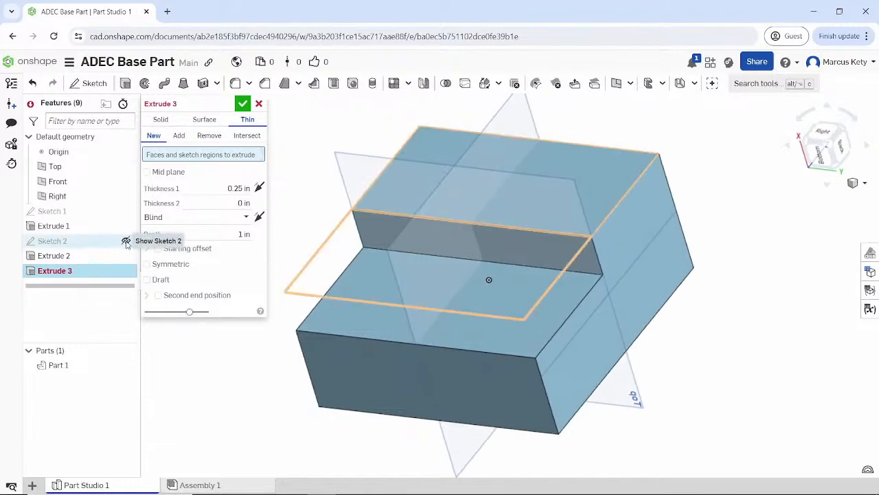
{"action": "left_click", "coordinate": [126, 242]}
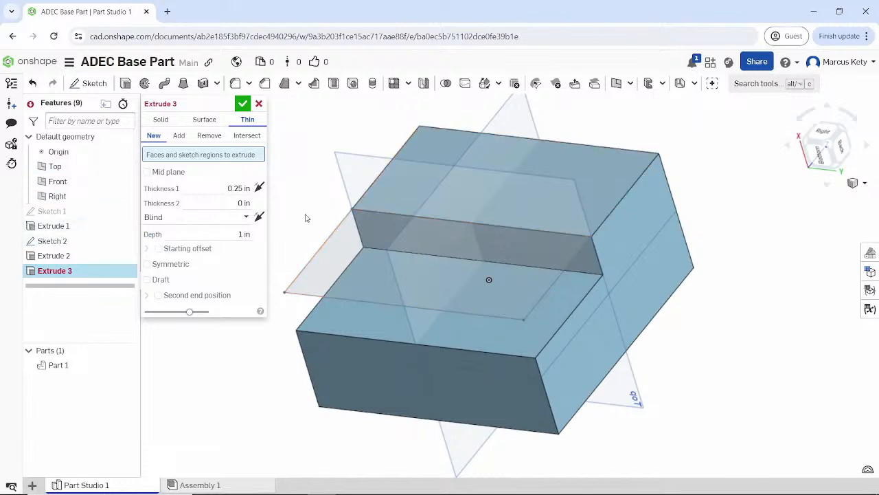
{"action": "scroll", "coordinate": [360, 204], "scroll_direction": "down", "scroll_amount": 1}
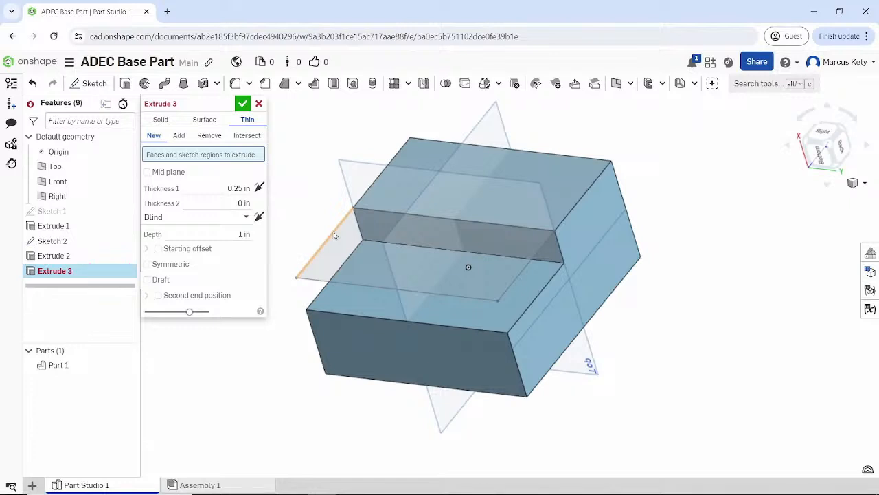
{"action": "left_click", "coordinate": [334, 235]}
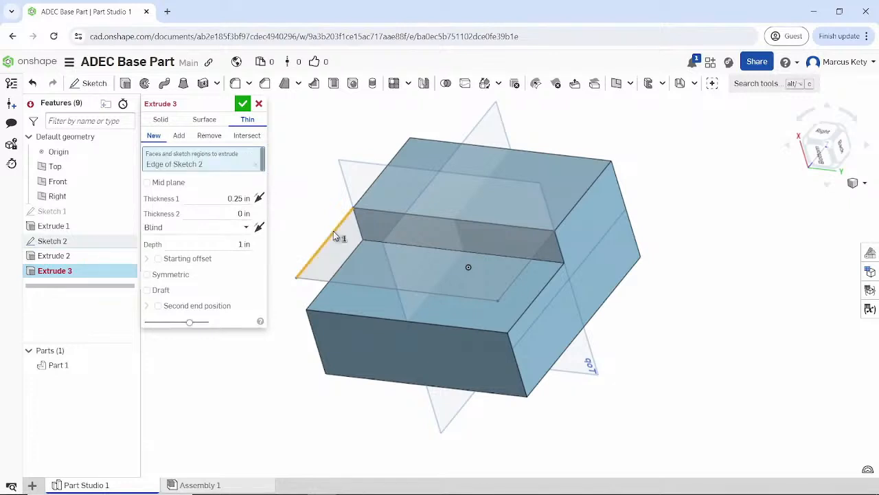
Set the thin extrusion's second thickness to 0.25 in, examine the wall on both sides of the edge, and cancel the extrusion
{"action": "scroll", "coordinate": [273, 249], "scroll_direction": "up", "scroll_amount": 2}
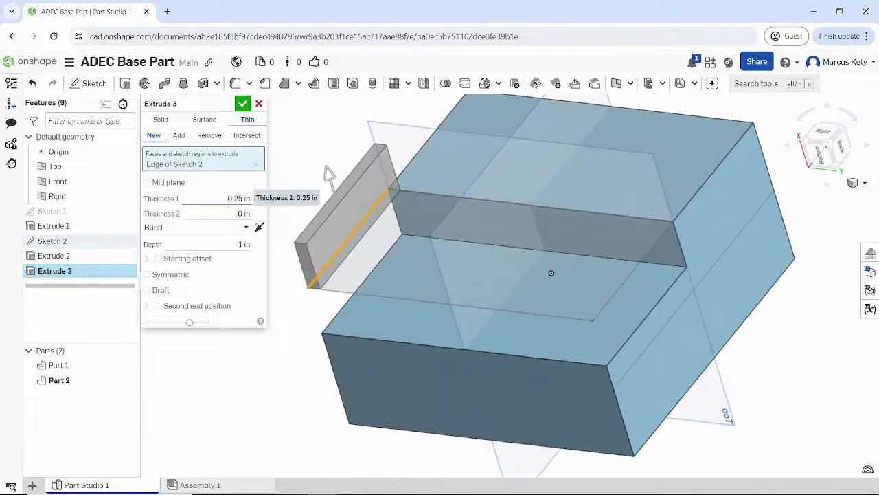
{"action": "right_click_drag", "start_coordinate": [361, 250], "coordinate": [385, 287]}
{"action": "left_click", "coordinate": [246, 214]}
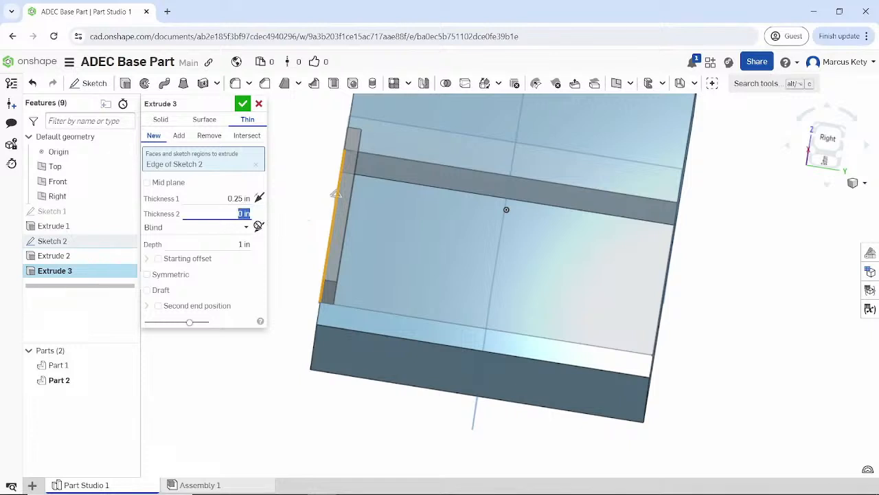
{"action": "type", "text": "0.25"}
{"action": "key", "text": "Return"}
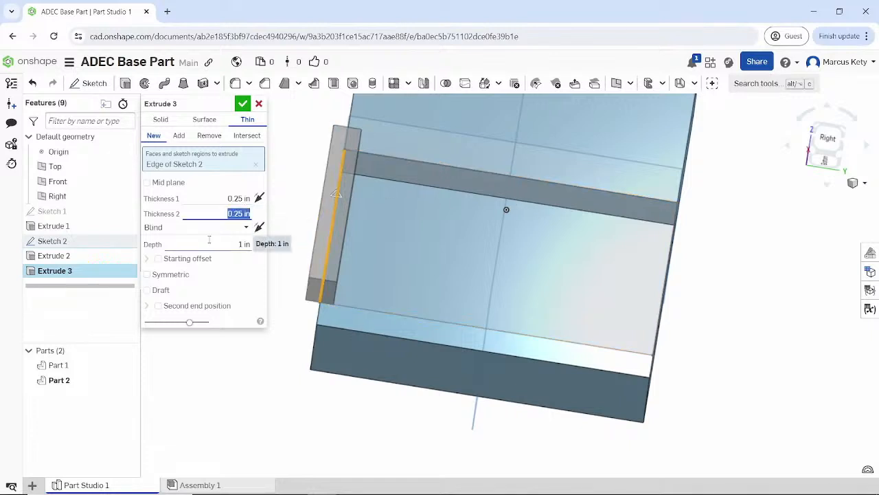
{"action": "right_click_drag", "start_coordinate": [367, 253], "coordinate": [357, 344]}
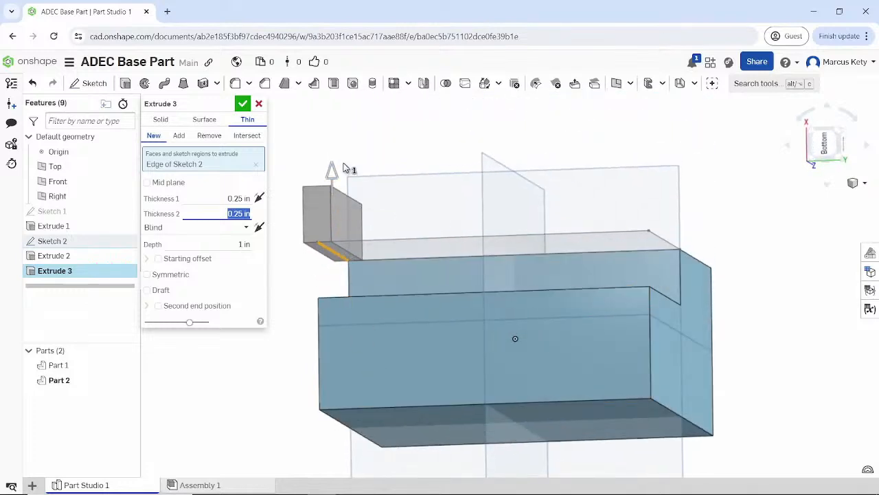
{"action": "right_click_drag", "start_coordinate": [391, 190], "coordinate": [349, 196]}
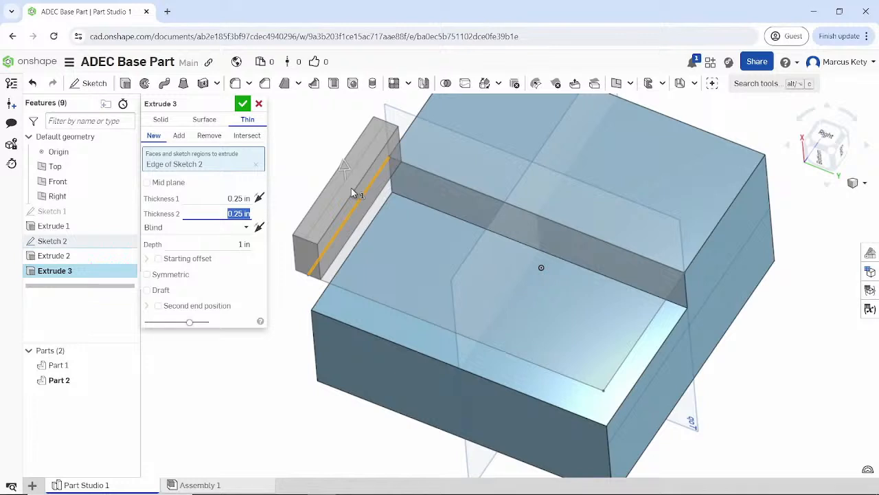
{"action": "scroll", "coordinate": [467, 239], "scroll_direction": "down", "scroll_amount": 2}
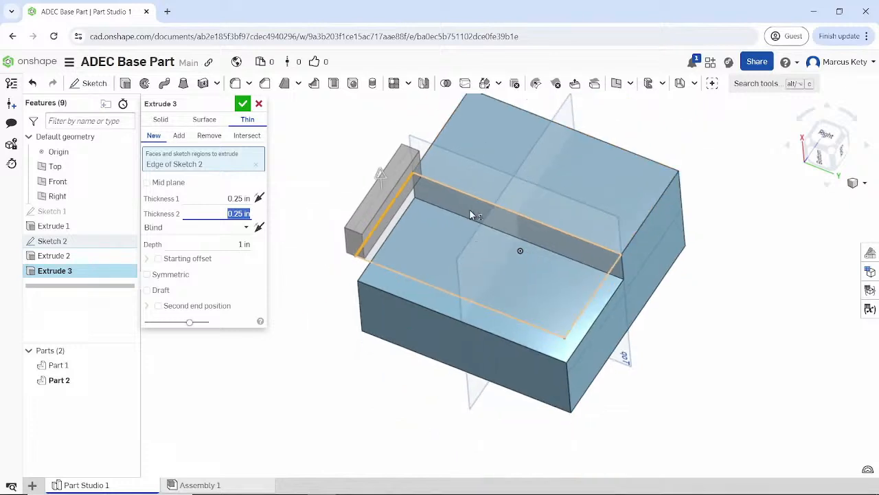
{"action": "right_click_drag", "start_coordinate": [468, 244], "coordinate": [462, 176]}
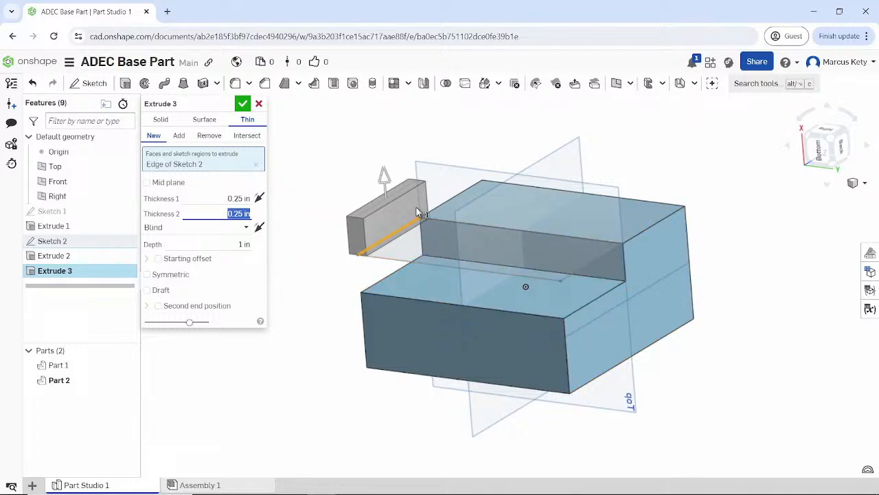
{"action": "left_click", "coordinate": [259, 104]}
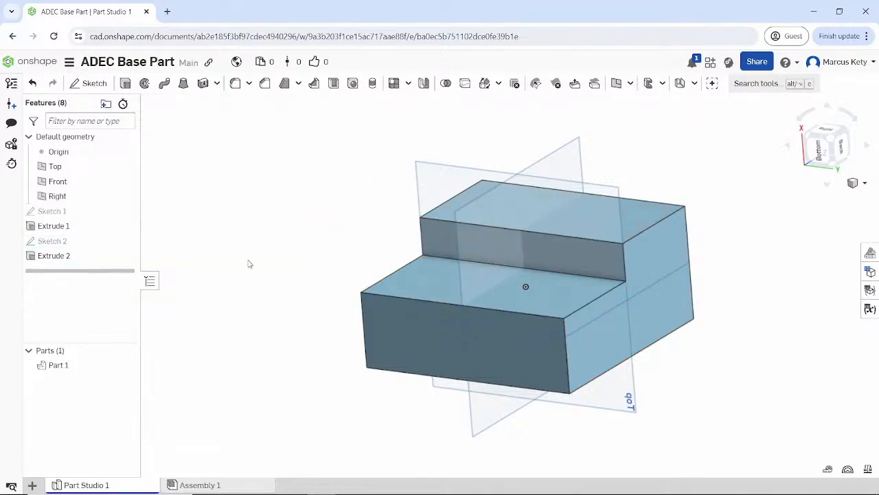
{"action": "left_click", "coordinate": [567, 226]}
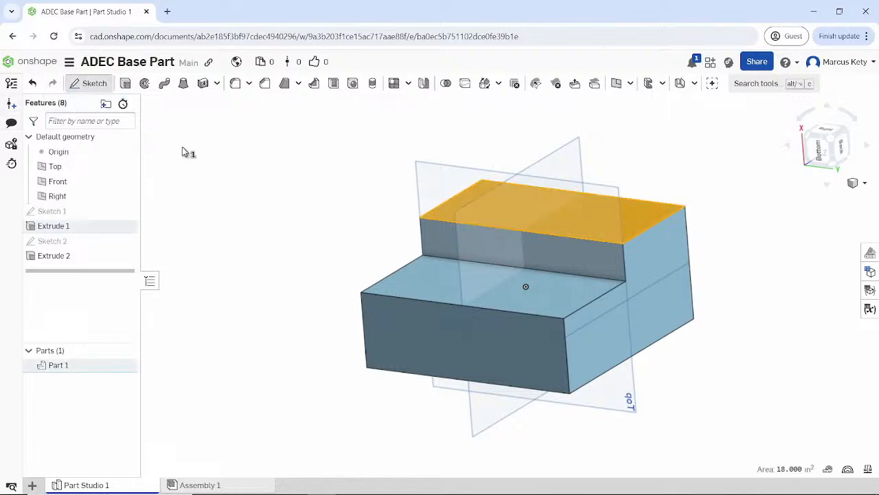
{"action": "left_click", "coordinate": [96, 84]}
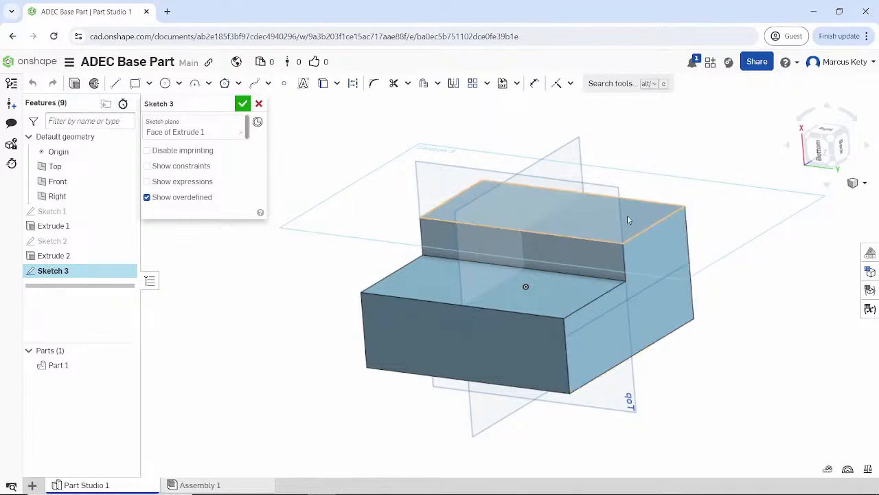
{"action": "left_click", "coordinate": [260, 105]}
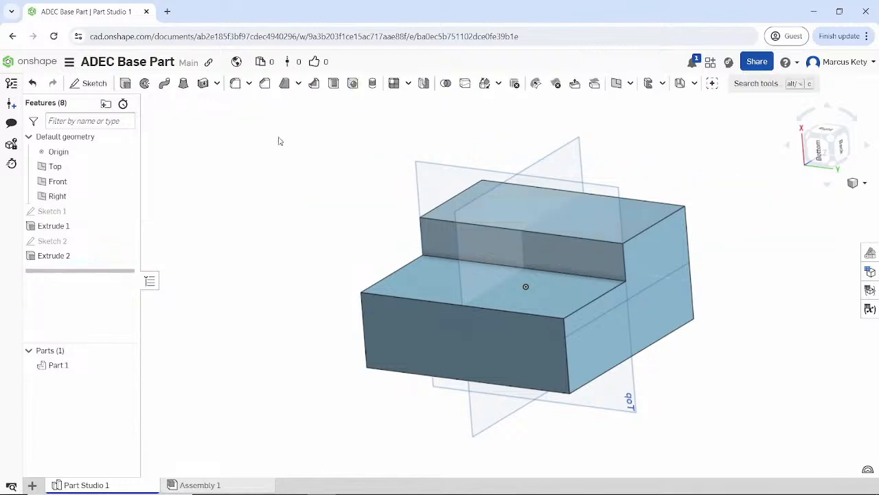
Sketch a horizontal 6 in line across the block's raised upper face, viewed face-on, from one side edge to the opposite one
{"action": "left_click", "coordinate": [94, 83]}
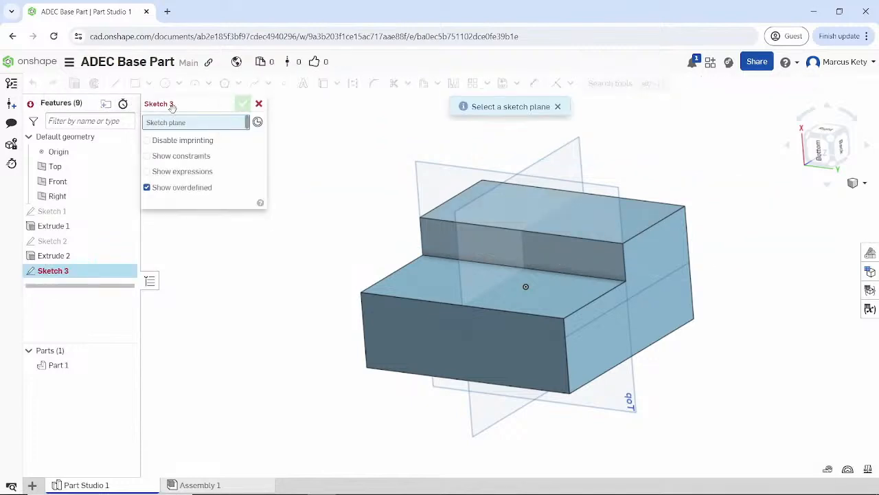
{"action": "left_click", "coordinate": [607, 253]}
{"action": "key", "text": "n"}
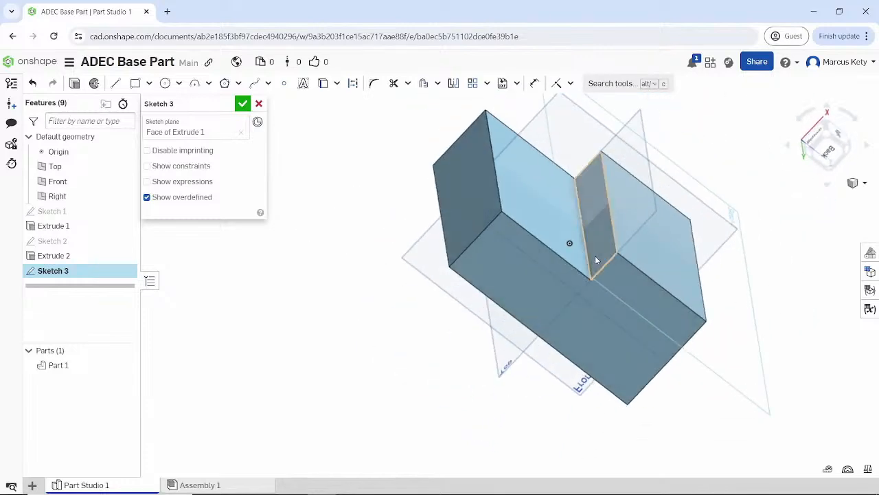
{"action": "left_click", "coordinate": [836, 134]}
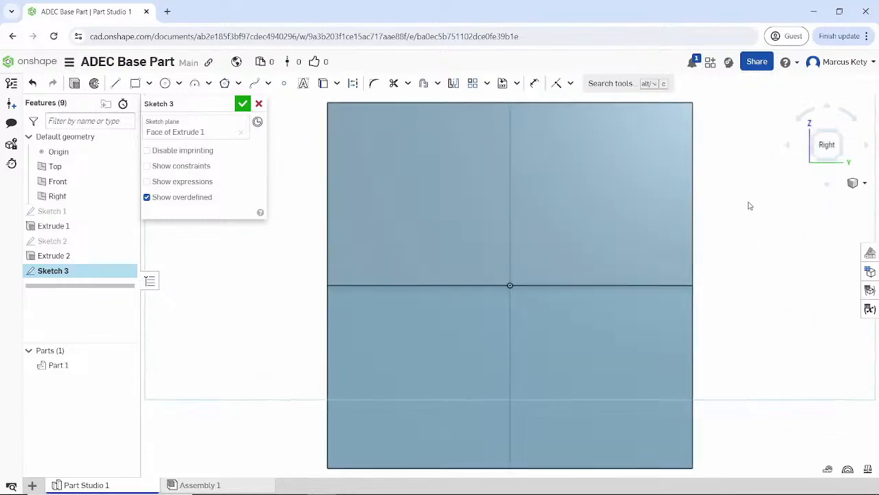
{"action": "scroll", "coordinate": [413, 163], "scroll_direction": "up", "scroll_amount": 2}
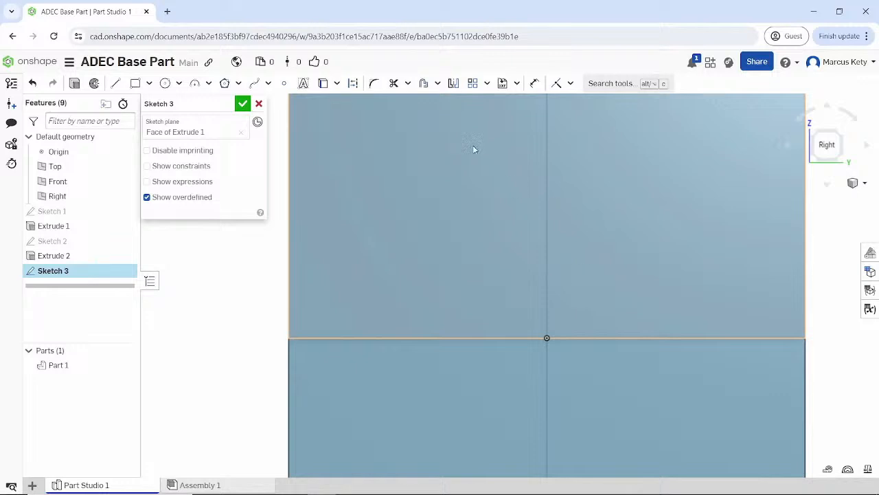
{"action": "left_click", "coordinate": [115, 83]}
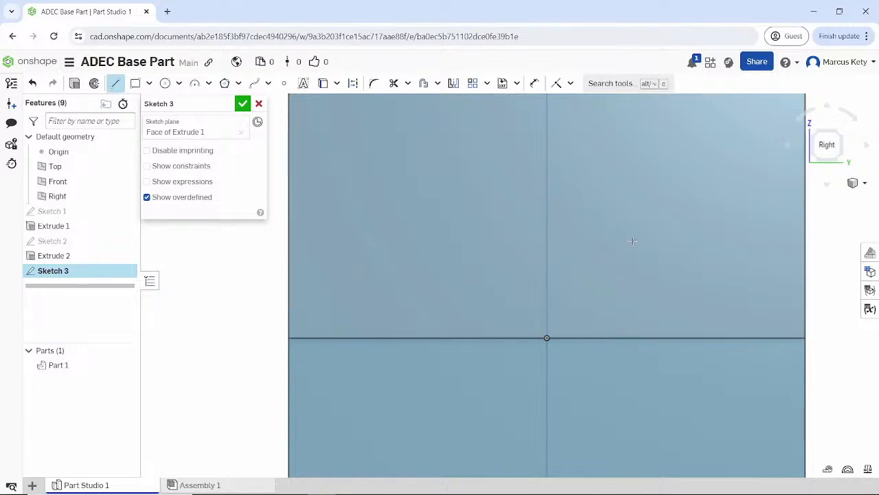
{"action": "left_click", "coordinate": [290, 209]}
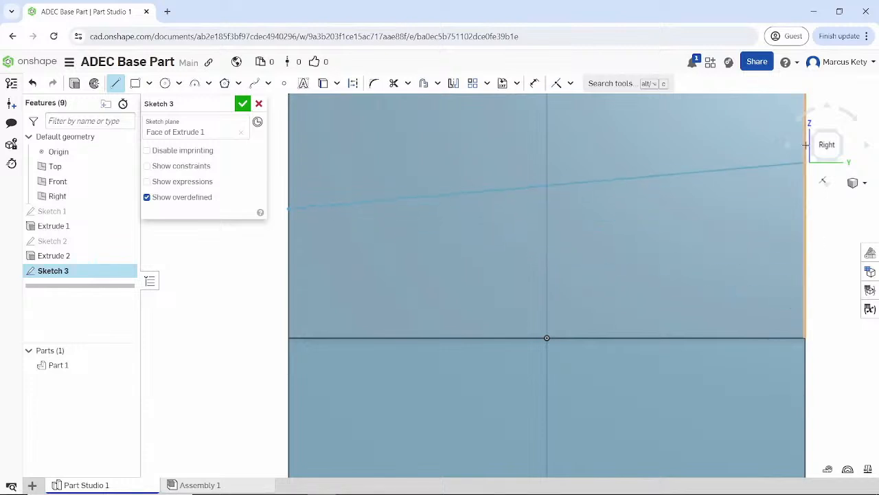
{"action": "left_click", "coordinate": [804, 210]}
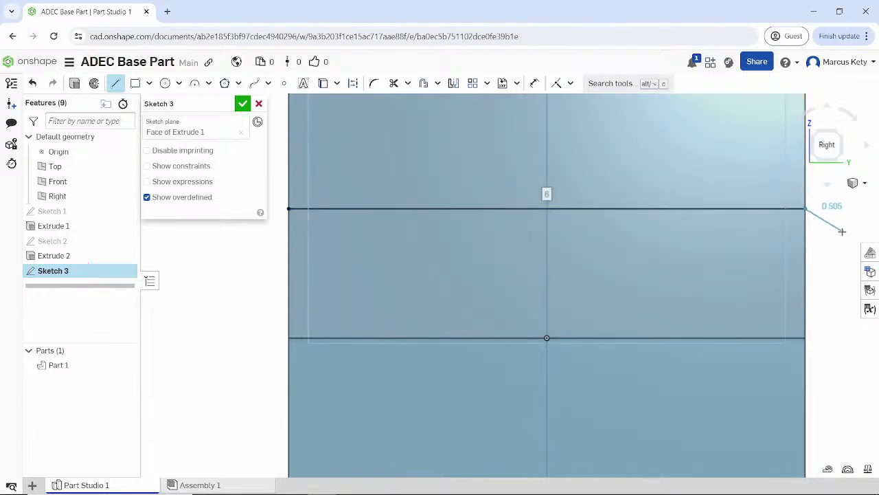
Delete the horizontal line on the block's raised face and redraw it 6 in long between the same two side edges
{"action": "key", "text": "Escape"}
{"action": "left_click", "coordinate": [749, 208]}
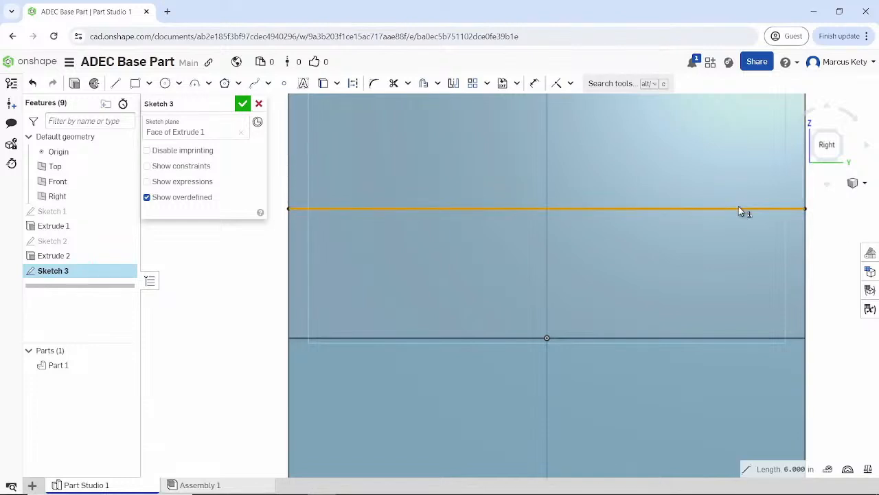
{"action": "key", "text": "Delete"}
{"action": "left_click", "coordinate": [117, 83]}
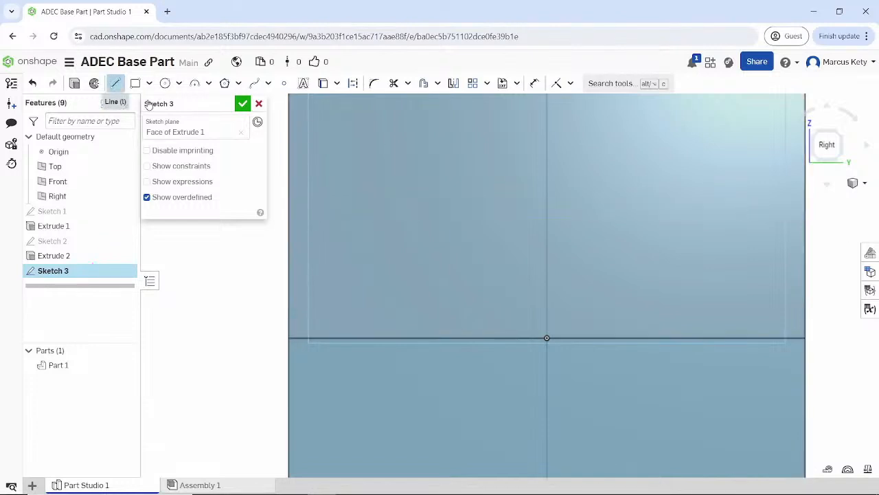
{"action": "left_click", "coordinate": [290, 209]}
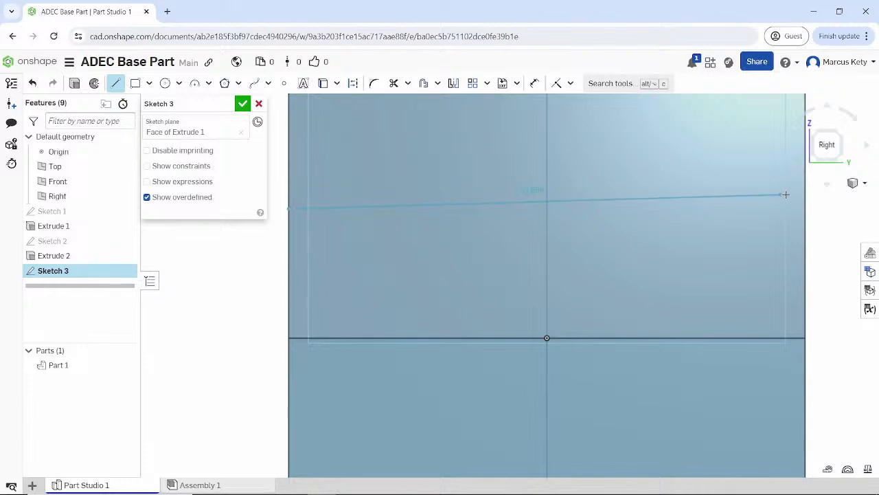
{"action": "left_click", "coordinate": [802, 207]}
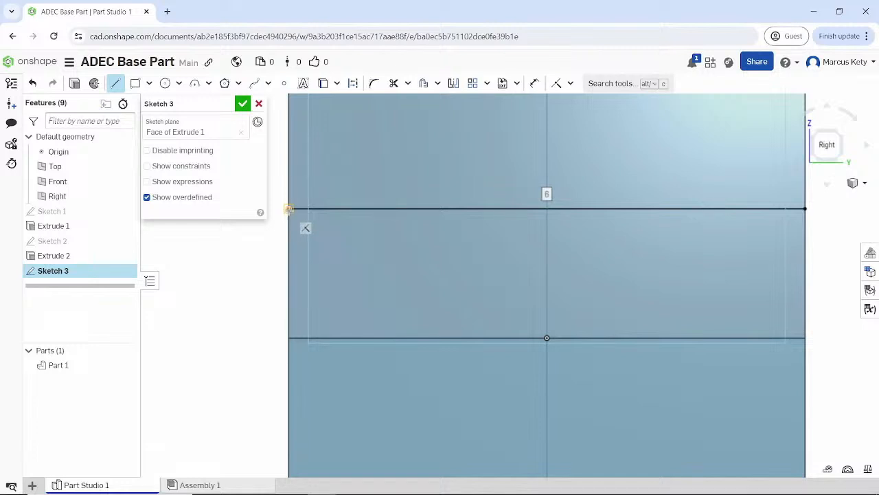
Sketch a second horizontal 6 in line below the first, between the side edges, and remove its perpendicular constraint
{"action": "left_click", "coordinate": [290, 262]}
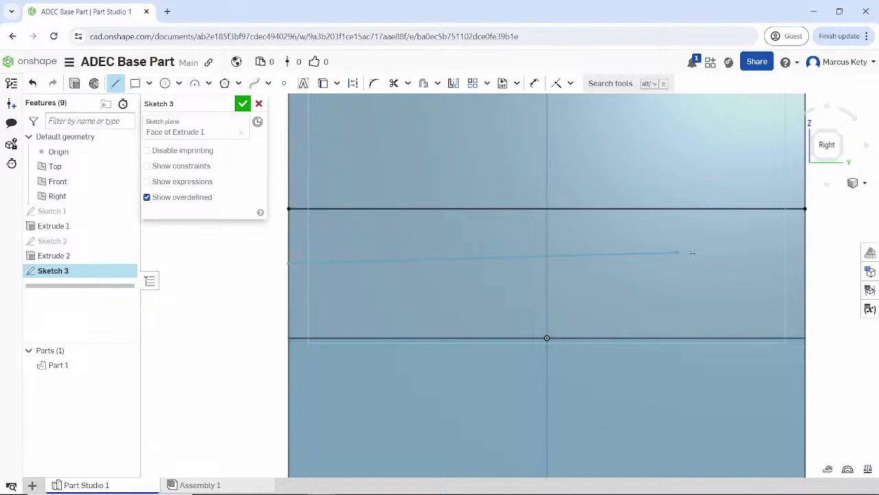
{"action": "left_click", "coordinate": [805, 263]}
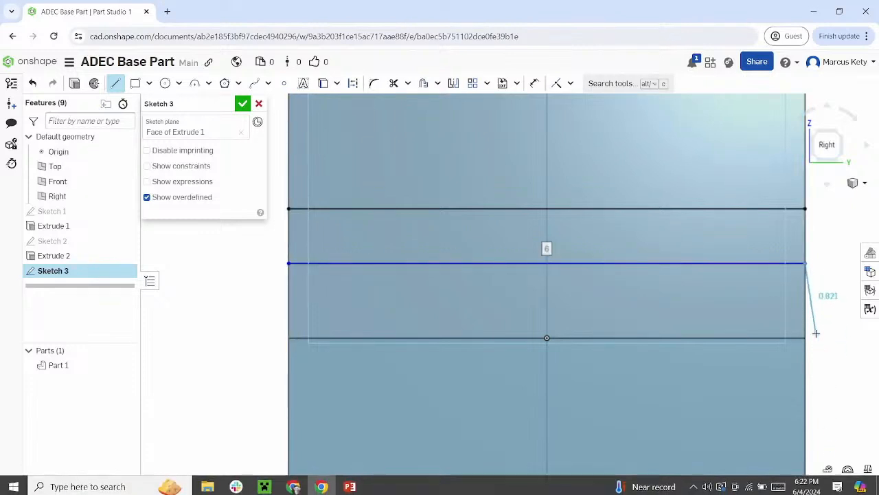
{"action": "key", "text": "Escape"}
{"action": "left_click_drag", "start_coordinate": [694, 263], "coordinate": [692, 267]}
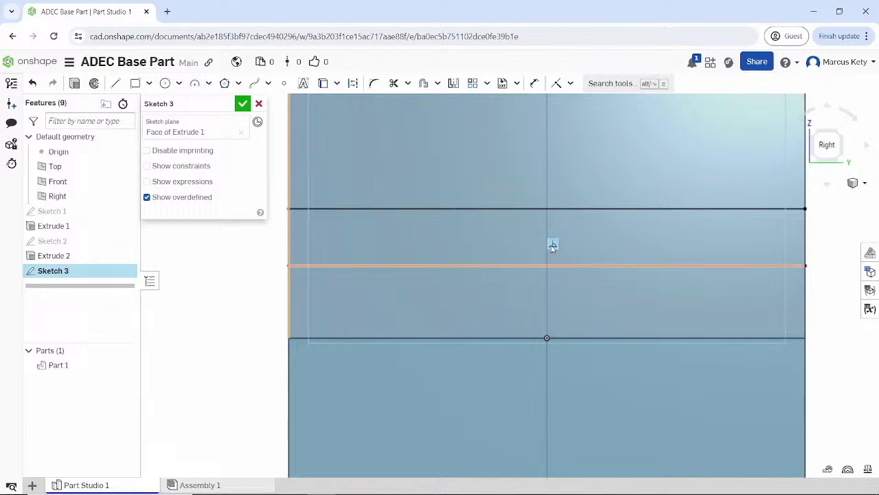
{"action": "key", "text": "Delete"}
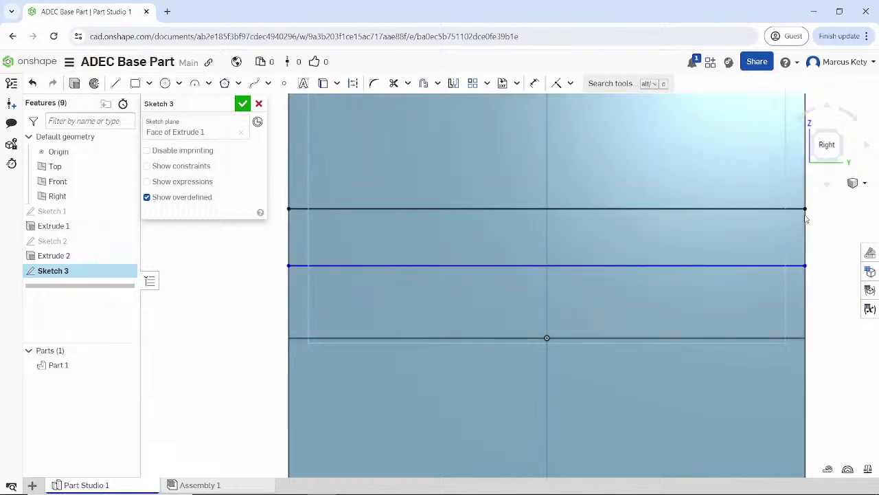
Tilt the lower line by moving one endpoint slightly down, and level it with a Horizontal constraint
{"action": "mouse_move", "coordinate": [805, 265]}
{"action": "left_mouse_down"}
{"action": "mouse_move", "coordinate": [805, 225]}
{"action": "mouse_move", "coordinate": [801, 298]}
{"action": "mouse_move", "coordinate": [790, 213]}
{"action": "mouse_move", "coordinate": [781, 309]}
{"action": "mouse_move", "coordinate": [791, 269]}
{"action": "left_mouse_up"}
{"action": "left_click", "coordinate": [767, 267]}
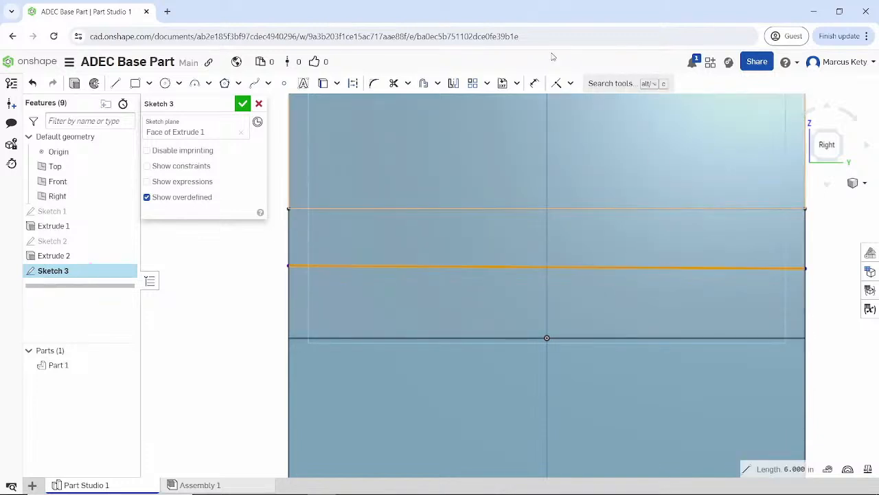
{"action": "left_click", "coordinate": [571, 84]}
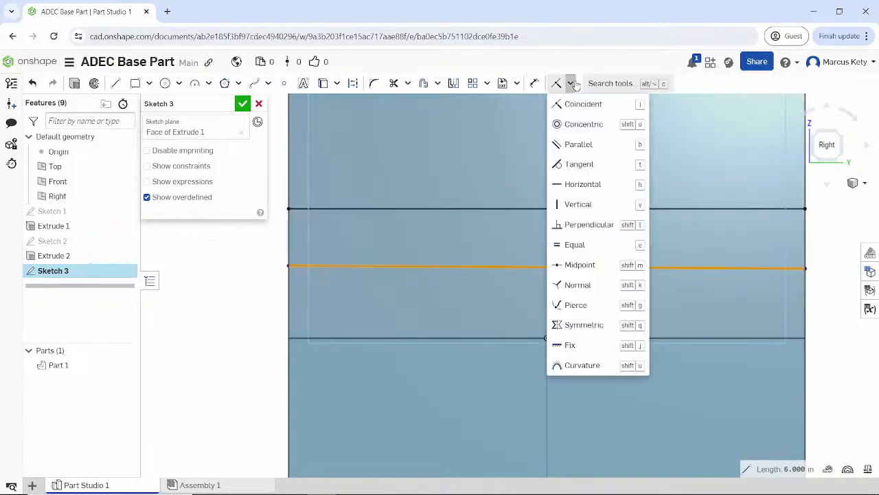
{"action": "left_click", "coordinate": [594, 191]}
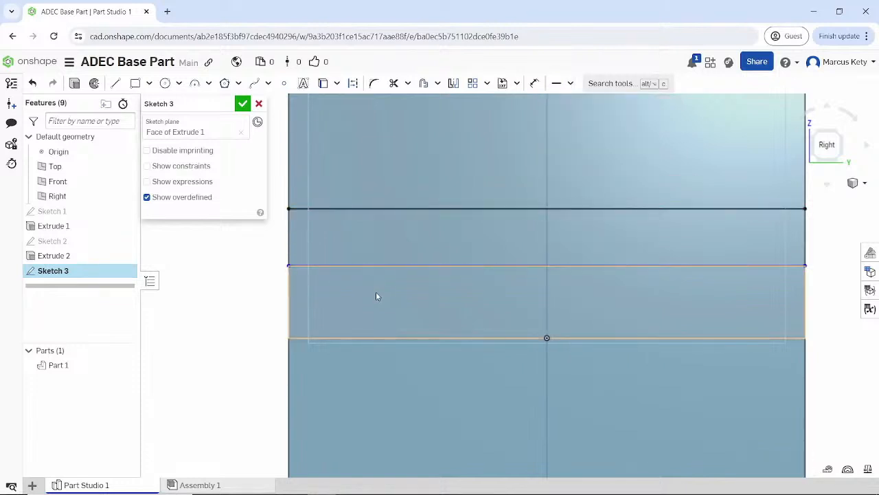
Delete the lower line and offset the remaining horizontal line 0.5 in downward
{"action": "left_click", "coordinate": [428, 266]}
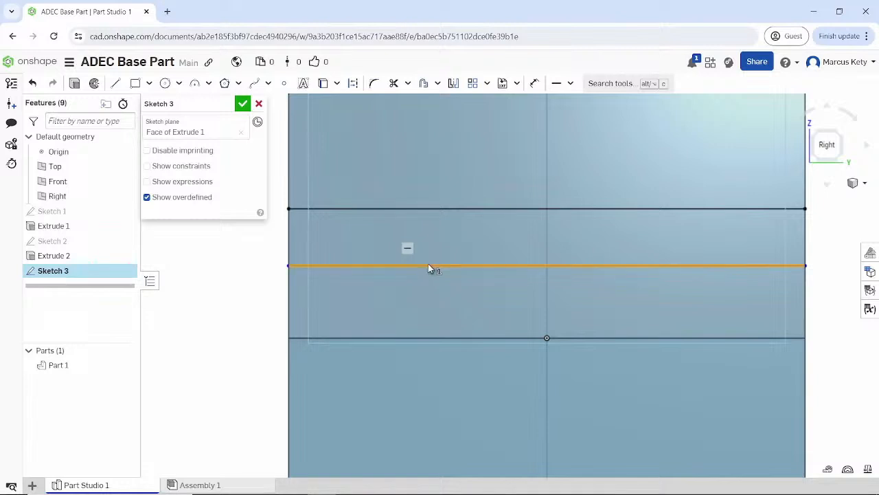
{"action": "key", "text": "Delete"}
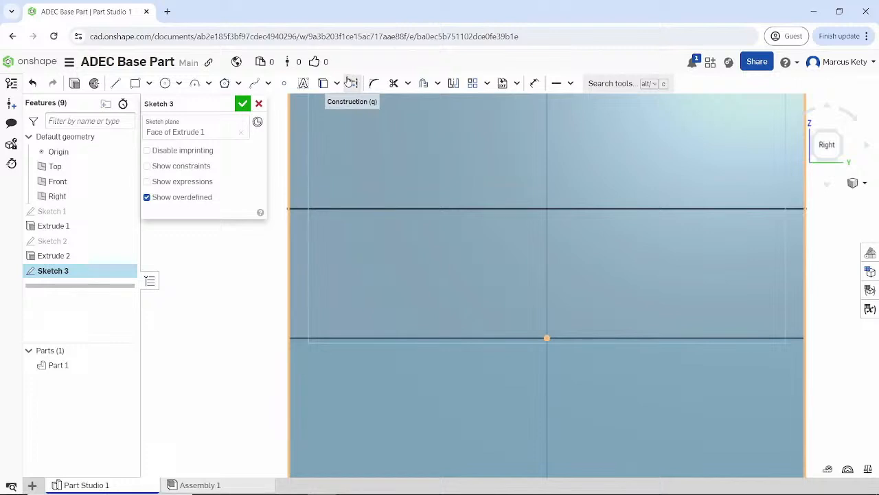
{"action": "left_click", "coordinate": [439, 87]}
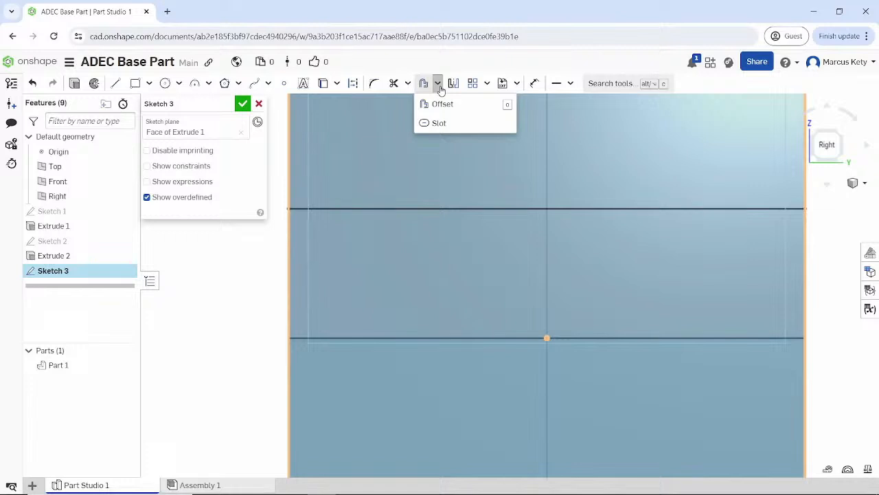
{"action": "left_click", "coordinate": [433, 104]}
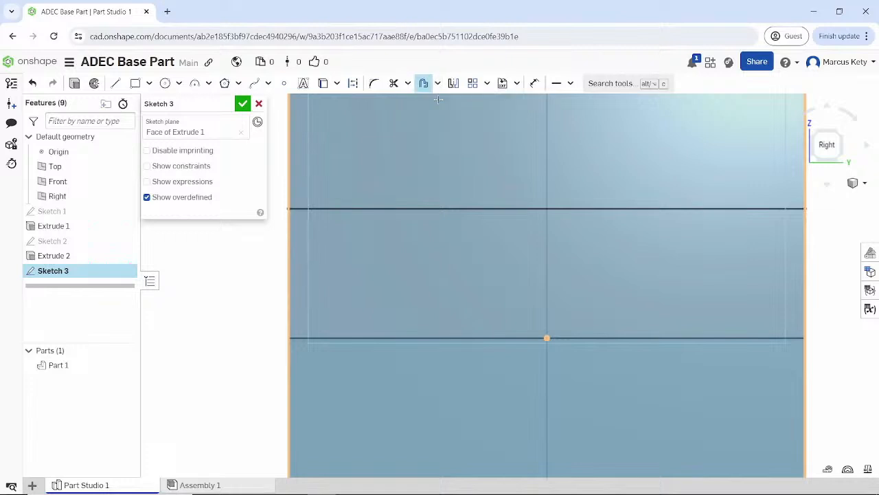
{"action": "left_click", "coordinate": [421, 208]}
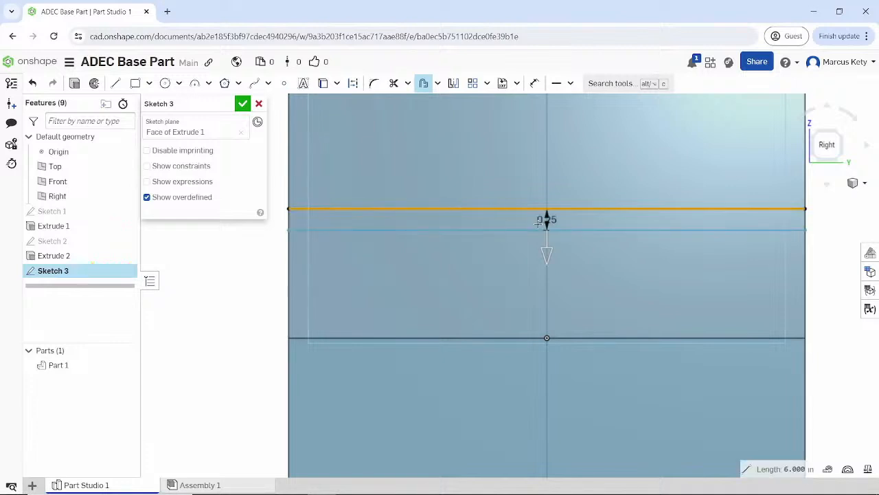
{"action": "mouse_move", "coordinate": [548, 259]}
{"action": "left_mouse_down"}
{"action": "mouse_move", "coordinate": [540, 244]}
{"action": "mouse_move", "coordinate": [548, 258]}
{"action": "mouse_move", "coordinate": [546, 99]}
{"action": "mouse_move", "coordinate": [547, 256]}
{"action": "mouse_move", "coordinate": [540, 250]}
{"action": "left_mouse_up"}
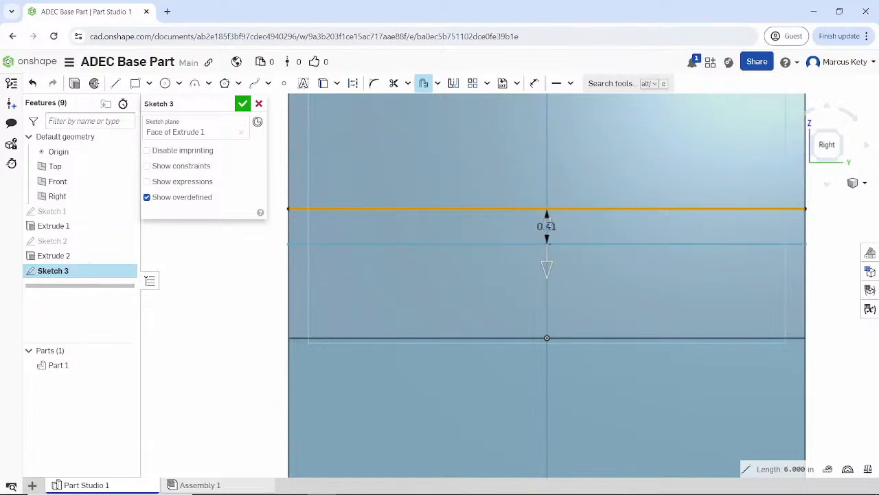
{"action": "double_click", "coordinate": [547, 220]}
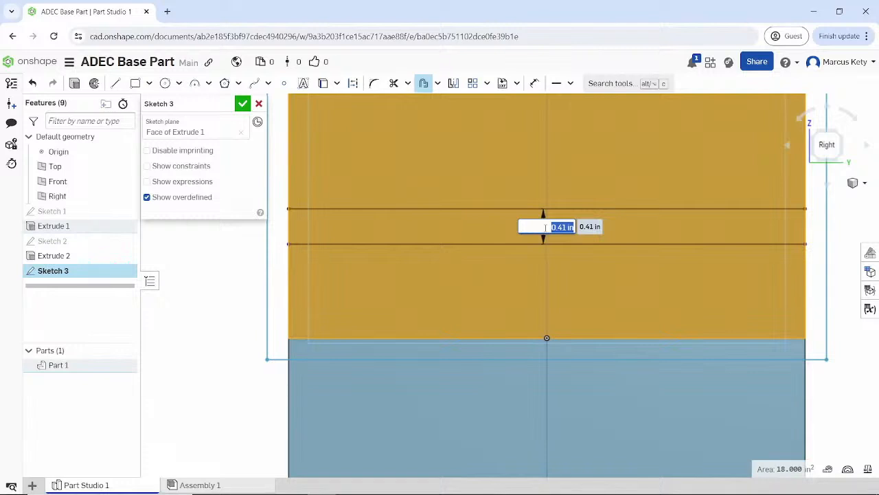
{"action": "type", "text": "0.5"}
{"action": "key", "text": "Return"}
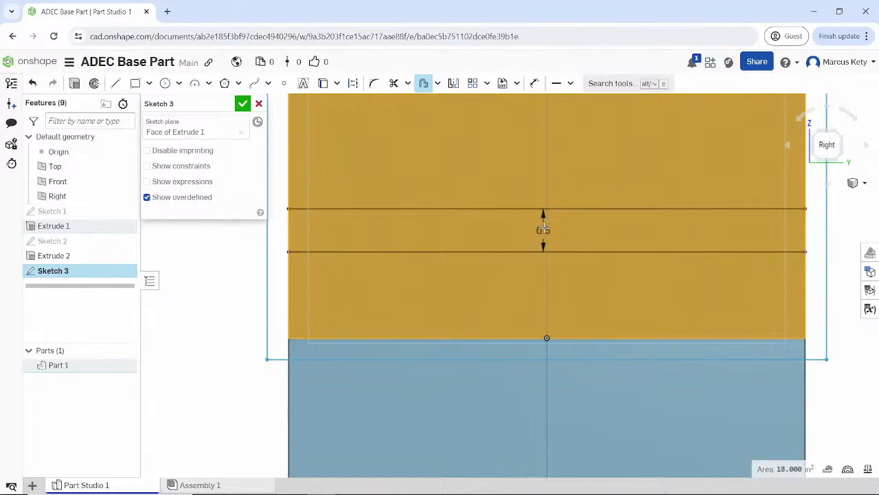
Delete the four sides of the offset rectangle around the raised face and the line offset 0.5 in below the original
{"action": "scroll", "coordinate": [258, 299], "scroll_direction": "down", "scroll_amount": 1}
{"action": "left_click", "coordinate": [247, 332]}
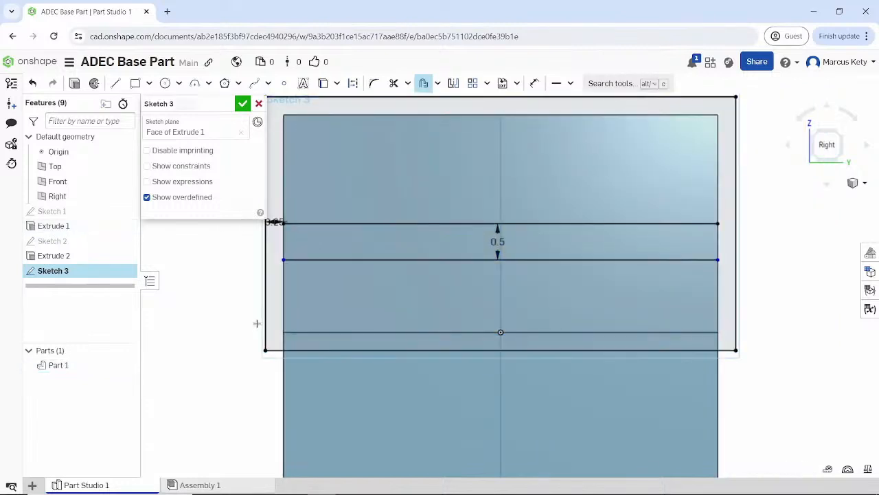
{"action": "scroll", "coordinate": [392, 217], "scroll_direction": "up", "scroll_amount": 1}
{"action": "scroll", "coordinate": [368, 222], "scroll_direction": "down", "scroll_amount": 1}
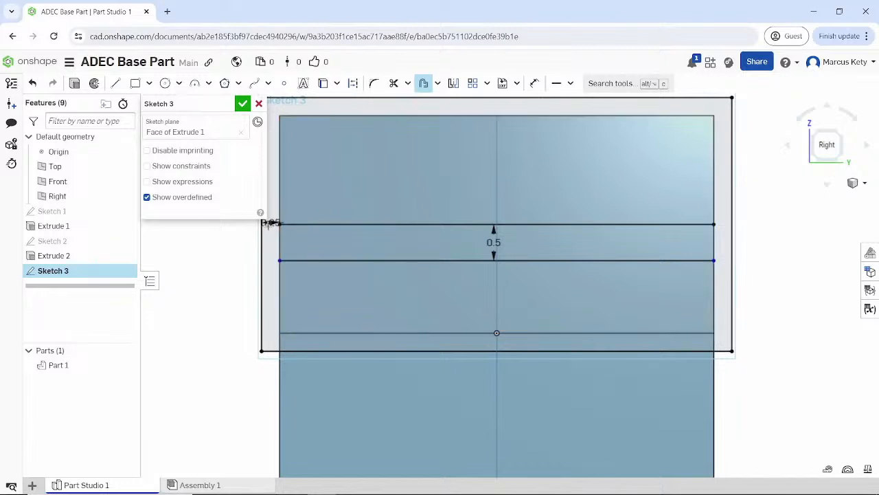
{"action": "left_click", "coordinate": [424, 83]}
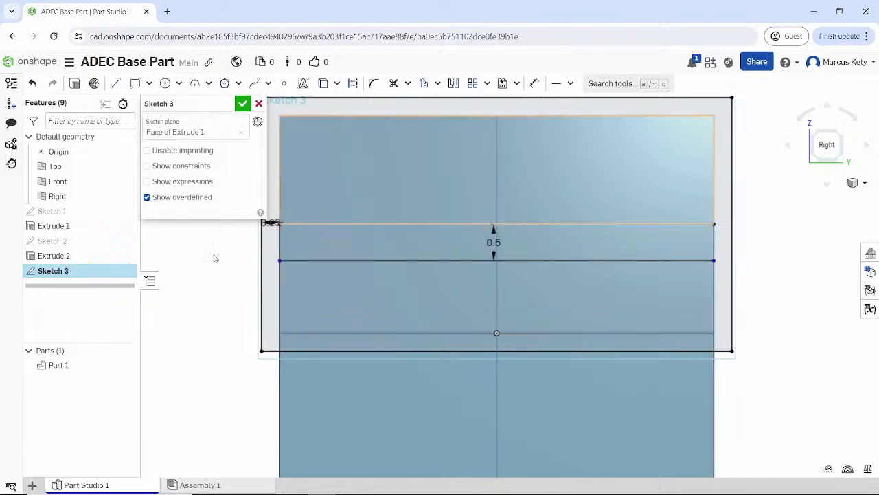
{"action": "left_click", "coordinate": [262, 253]}
{"action": "key", "text": "Delete"}
{"action": "left_click", "coordinate": [334, 352]}
{"action": "key", "text": "Delete"}
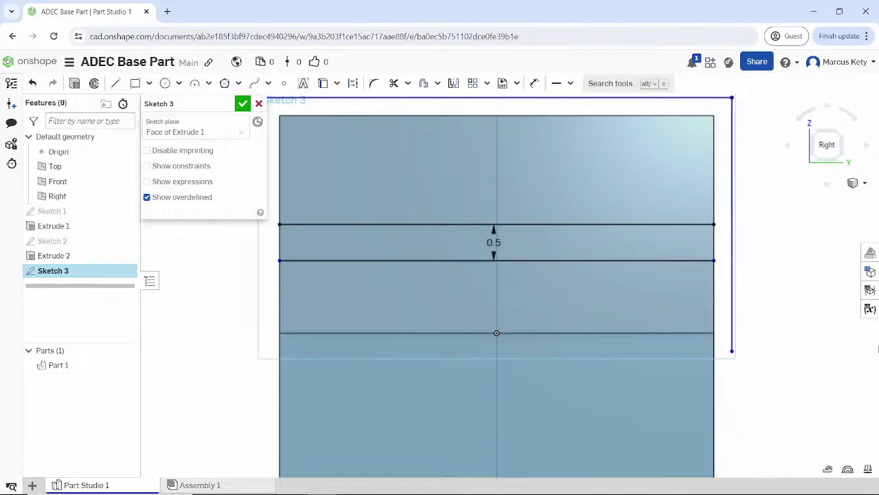
{"action": "left_click", "coordinate": [732, 237]}
{"action": "key", "text": "Delete"}
{"action": "left_click", "coordinate": [659, 101]}
{"action": "key", "text": "Delete"}
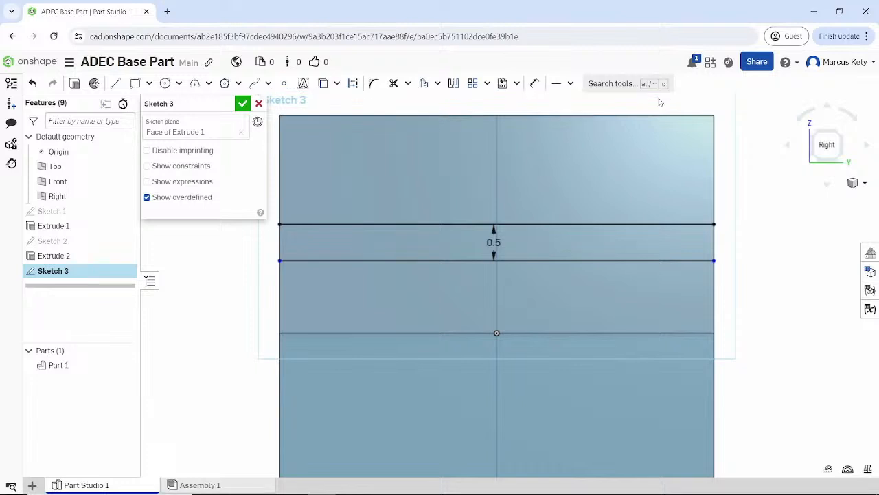
{"action": "left_click", "coordinate": [518, 259]}
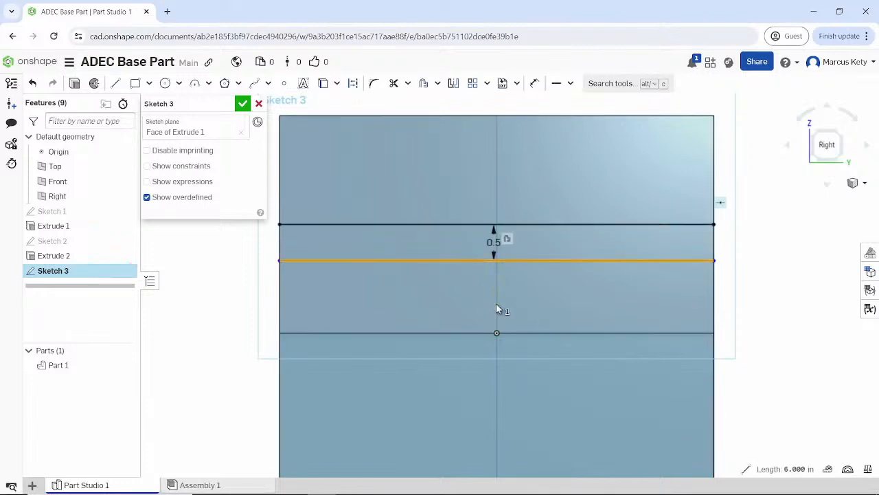
{"action": "key", "text": "Delete"}
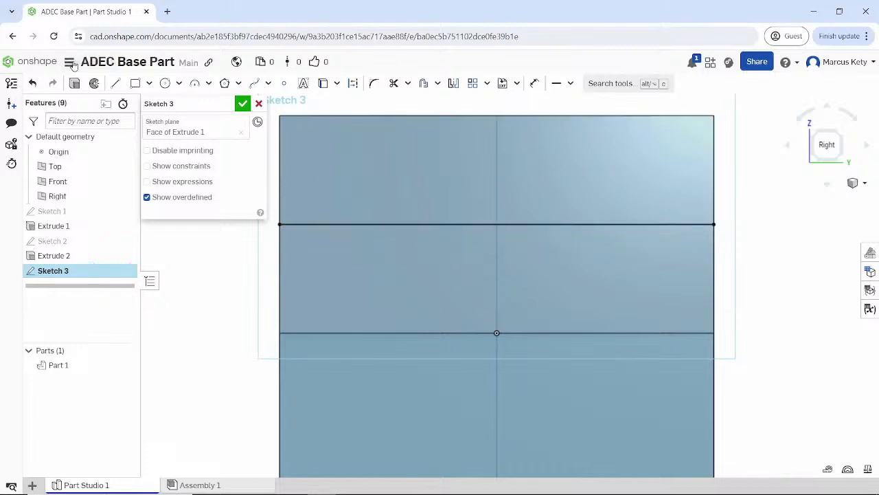
Sketch a center point circle about 2.58 in in diameter at the horizontal line's midpoint and accept the sketch
{"action": "left_click", "coordinate": [179, 84]}
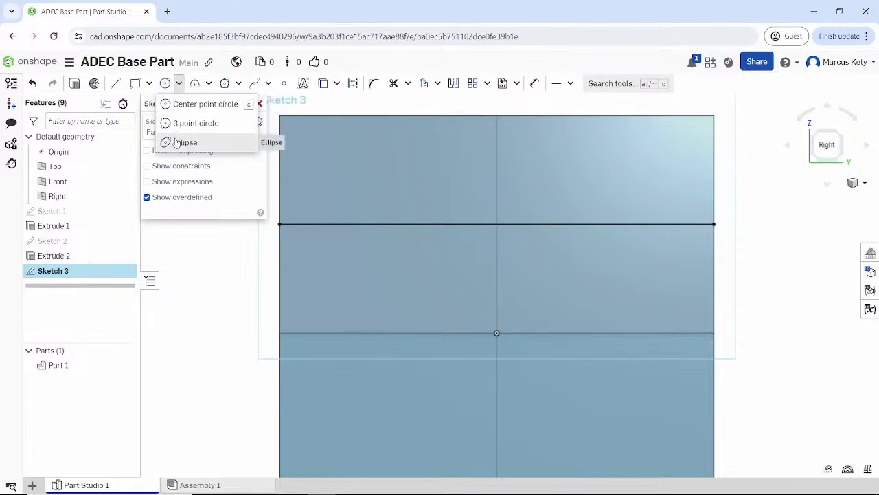
{"action": "left_click", "coordinate": [179, 103]}
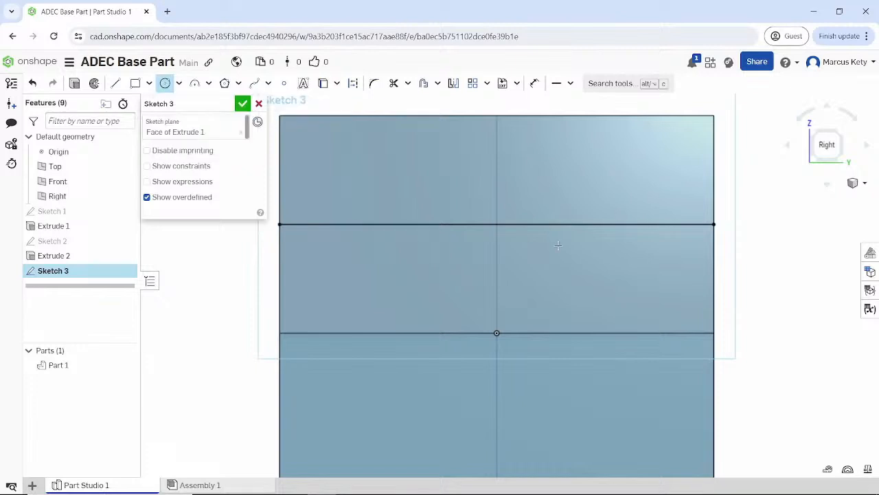
{"action": "left_click", "coordinate": [497, 224]}
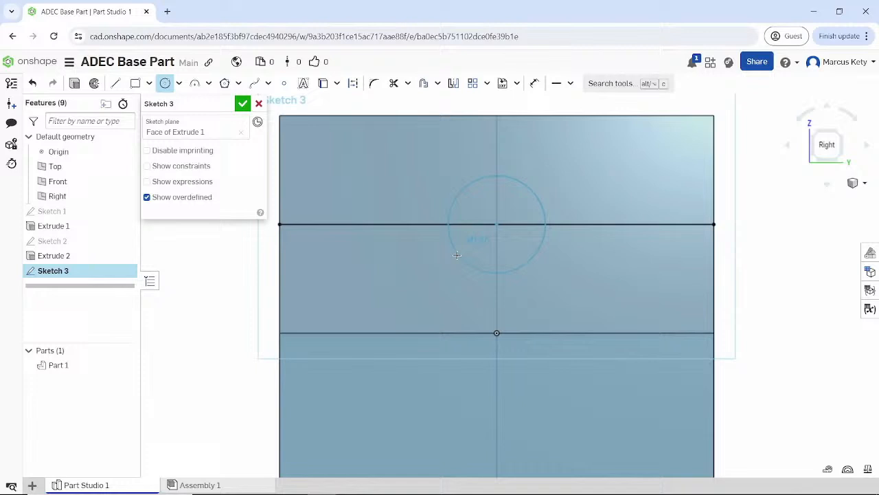
{"action": "left_click", "coordinate": [411, 262]}
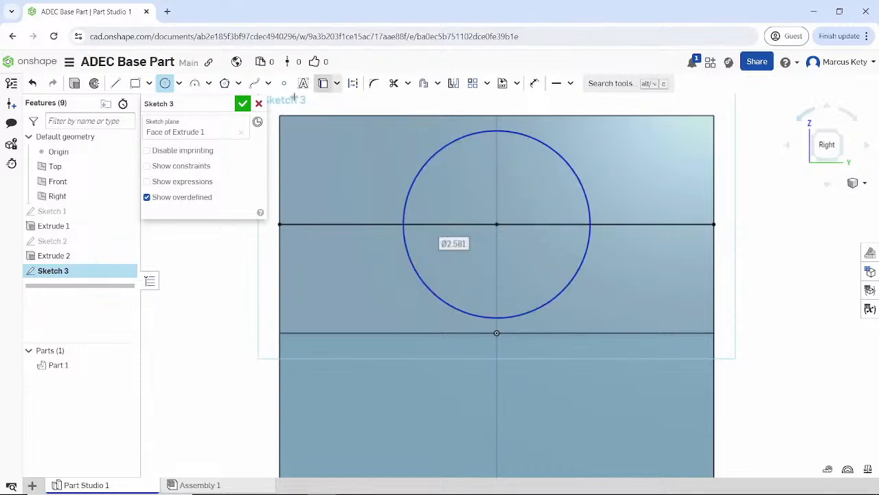
{"action": "left_click", "coordinate": [243, 102]}
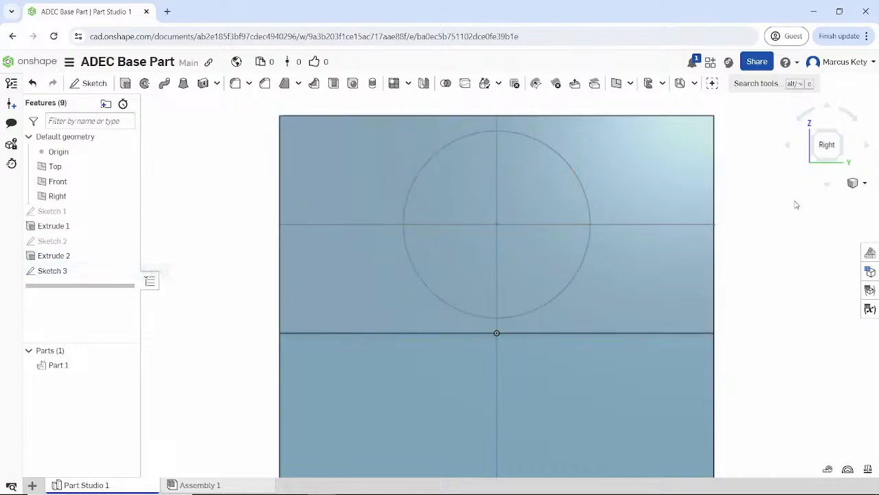
Reopen Sketch 3 for editing, resize the circle to about 2.51 in diameter, and make it tangent to the raised face's upper edge
{"action": "left_click", "coordinate": [49, 272]}
{"action": "right_click", "coordinate": [49, 272]}
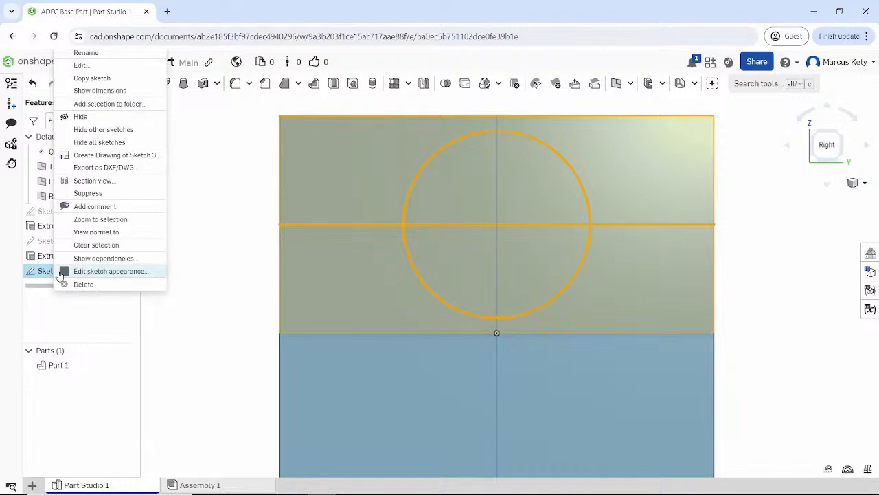
{"action": "left_click", "coordinate": [133, 68]}
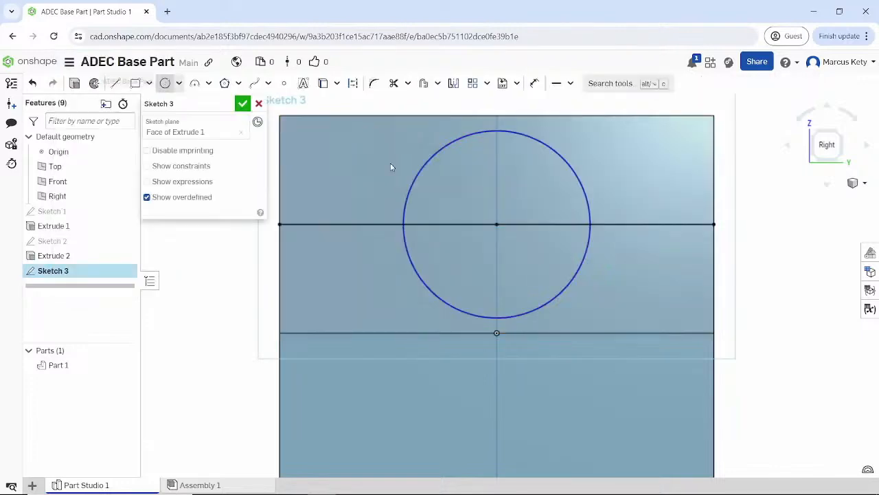
{"action": "mouse_move", "coordinate": [418, 279]}
{"action": "left_mouse_down"}
{"action": "mouse_move", "coordinate": [463, 280]}
{"action": "mouse_move", "coordinate": [405, 281]}
{"action": "mouse_move", "coordinate": [348, 296]}
{"action": "mouse_move", "coordinate": [414, 279]}
{"action": "mouse_move", "coordinate": [408, 266]}
{"action": "left_mouse_up"}
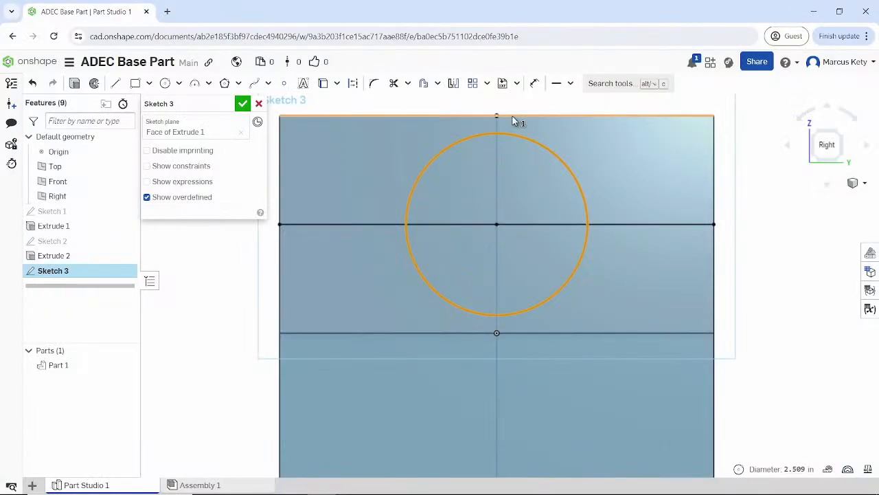
{"action": "left_click", "coordinate": [513, 116]}
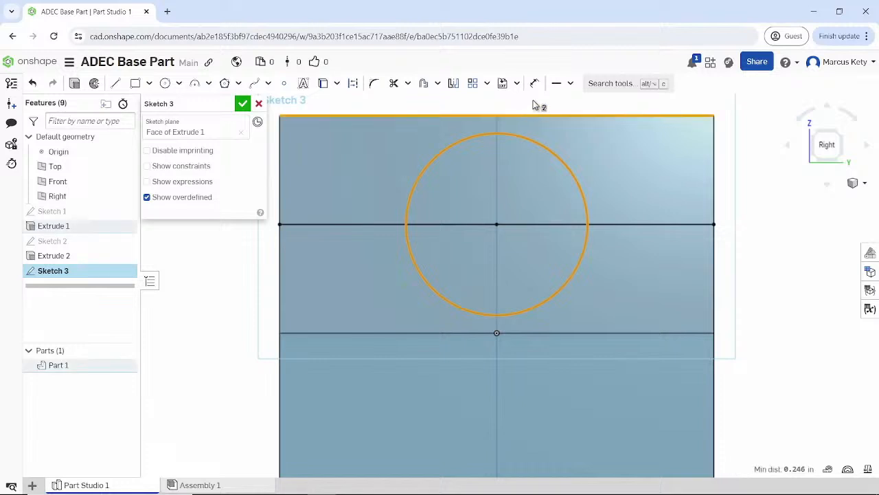
{"action": "left_click", "coordinate": [572, 83]}
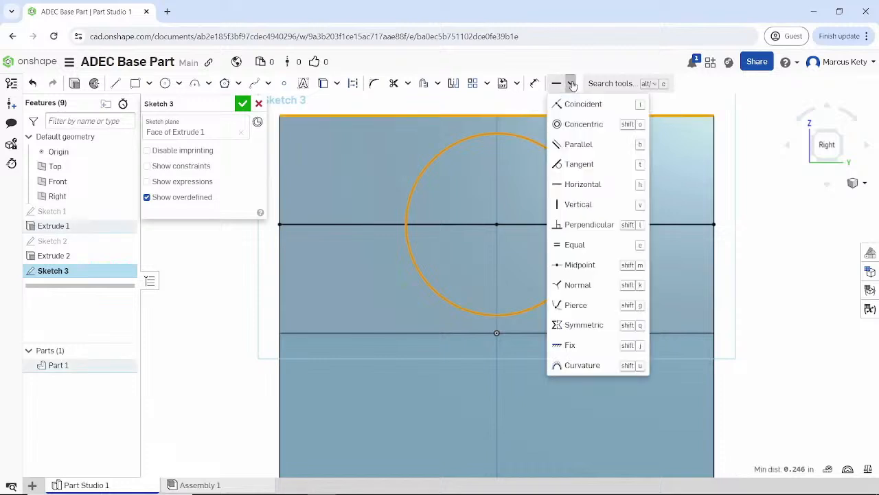
{"action": "left_click", "coordinate": [581, 165]}
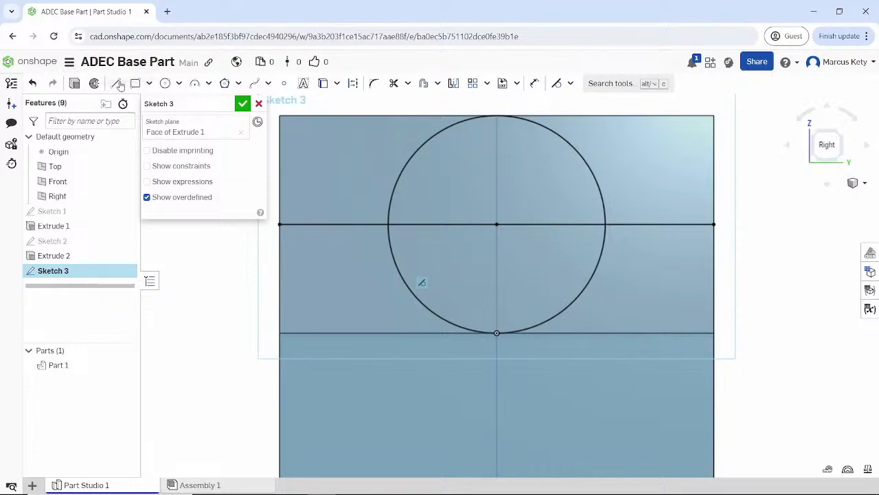
{"action": "left_click", "coordinate": [75, 83]}
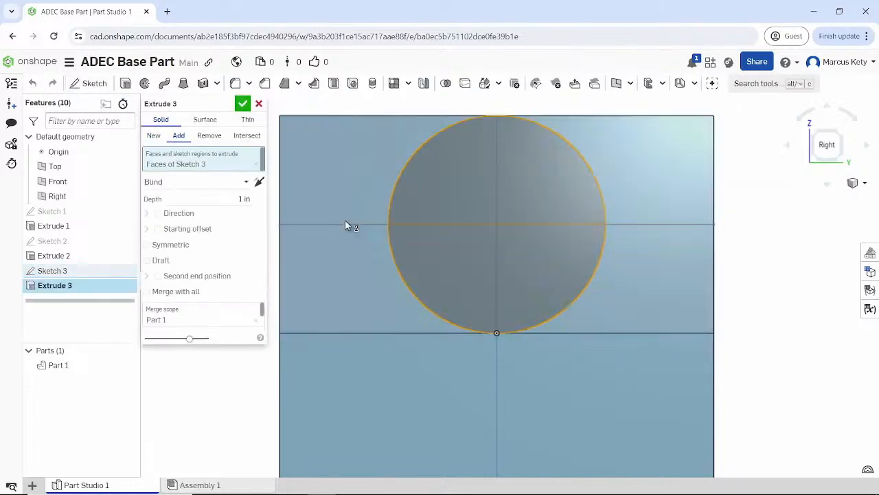
{"action": "left_click", "coordinate": [209, 136]}
{"action": "right_click_drag", "start_coordinate": [481, 308], "coordinate": [452, 283]}
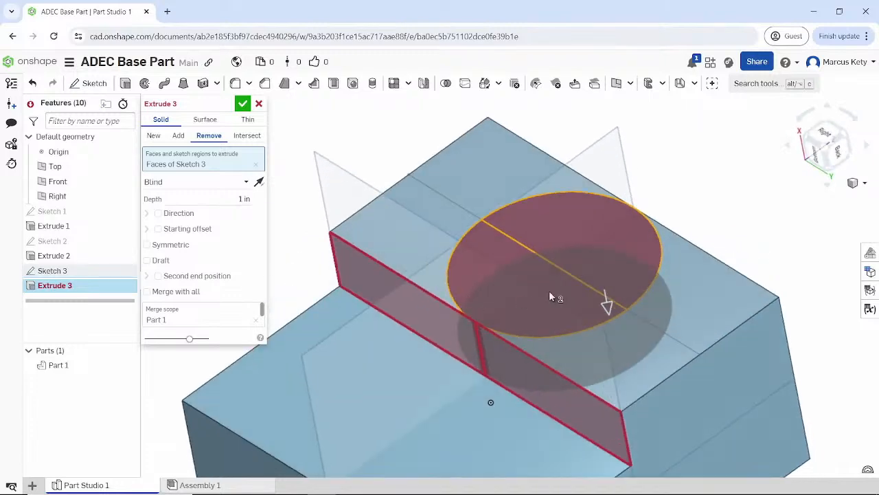
{"action": "left_click", "coordinate": [416, 249]}
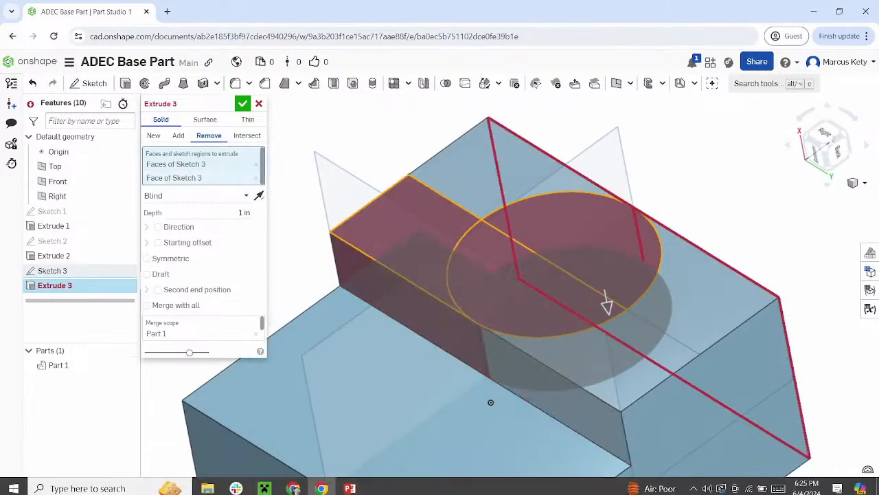
{"action": "left_click", "coordinate": [504, 320]}
{"action": "left_click", "coordinate": [570, 266]}
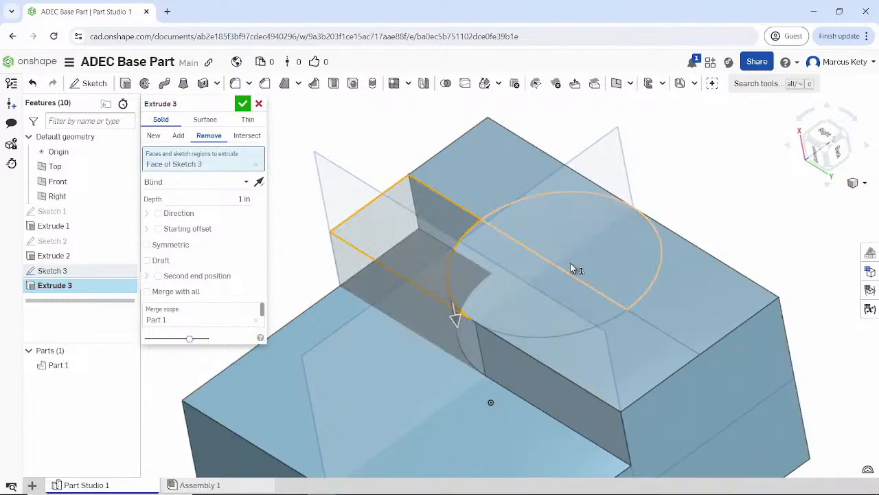
{"action": "left_click", "coordinate": [702, 342]}
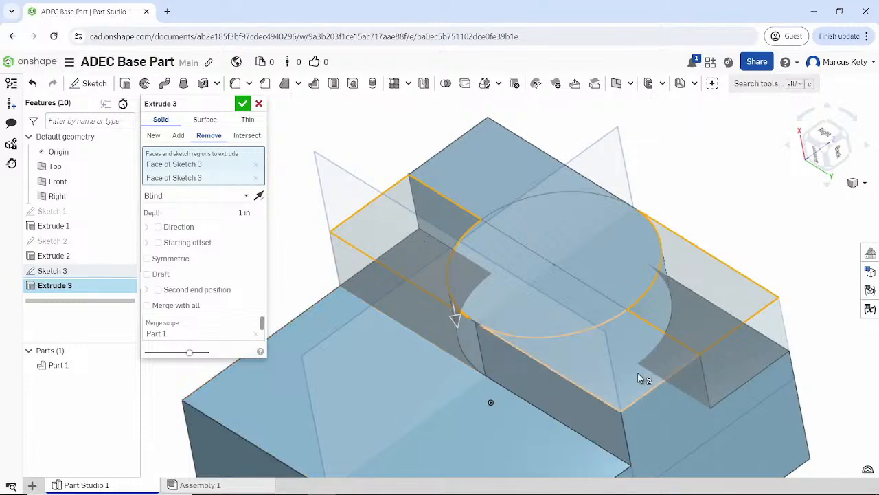
{"action": "left_click", "coordinate": [259, 104]}
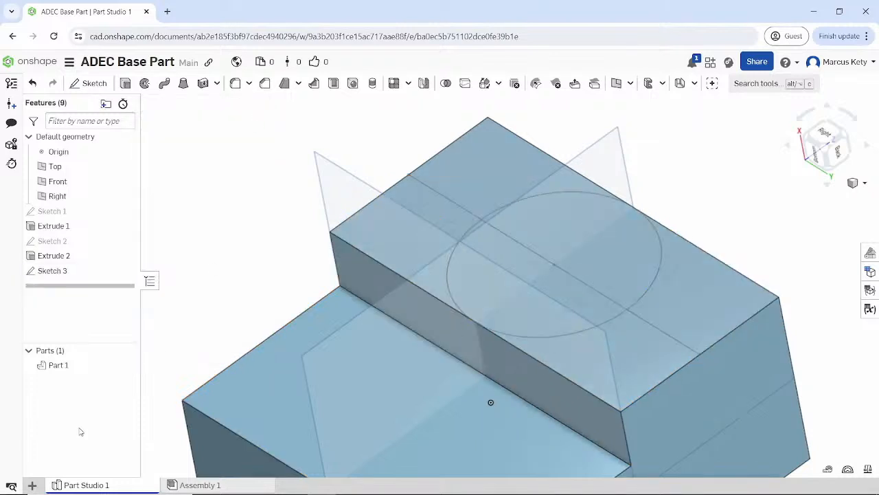
Reopen Sketch 3 for editing, convert the horizontal line through the circle's centre to construction, and accept the sketch
{"action": "right_click", "coordinate": [62, 276]}
{"action": "left_click", "coordinate": [116, 63]}
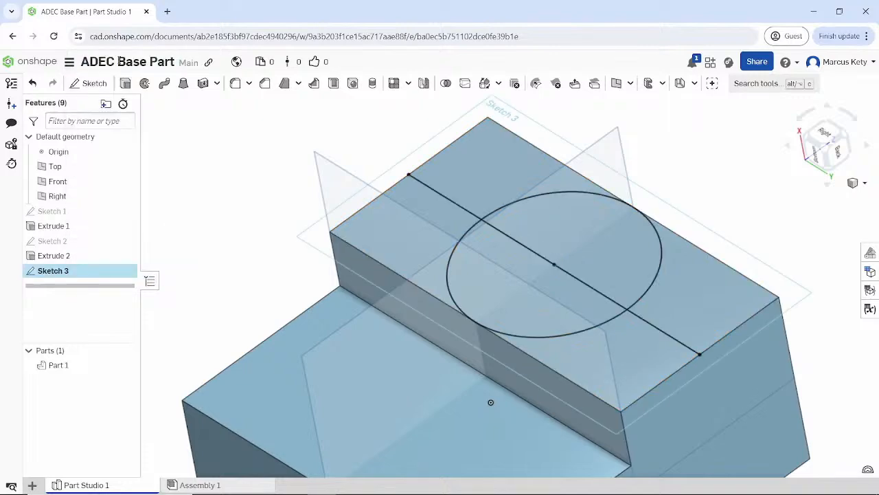
{"action": "mouse_move", "coordinate": [556, 307]}
{"action": "right_mouse_down"}
{"action": "mouse_move", "coordinate": [594, 304]}
{"action": "mouse_move", "coordinate": [563, 336]}
{"action": "right_mouse_up"}
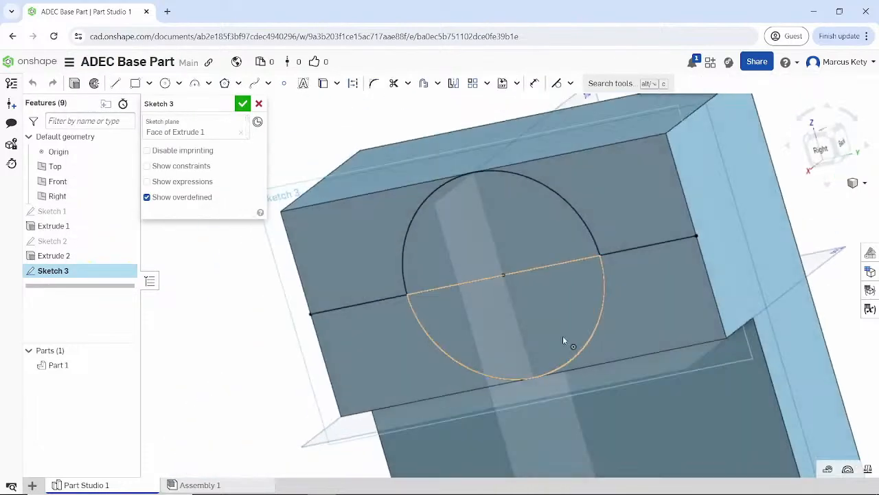
{"action": "left_click", "coordinate": [621, 251]}
{"action": "mouse_move", "coordinate": [620, 250]}
{"action": "right_mouse_down"}
{"action": "mouse_move", "coordinate": [590, 260]}
{"action": "mouse_move", "coordinate": [590, 225]}
{"action": "mouse_move", "coordinate": [583, 245]}
{"action": "mouse_move", "coordinate": [748, 289]}
{"action": "right_mouse_up"}
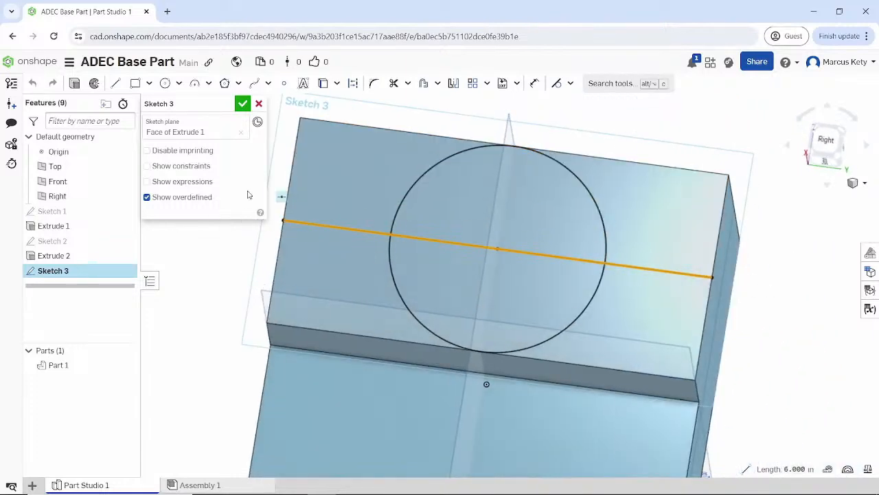
{"action": "left_click", "coordinate": [353, 83]}
{"action": "left_click", "coordinate": [781, 255]}
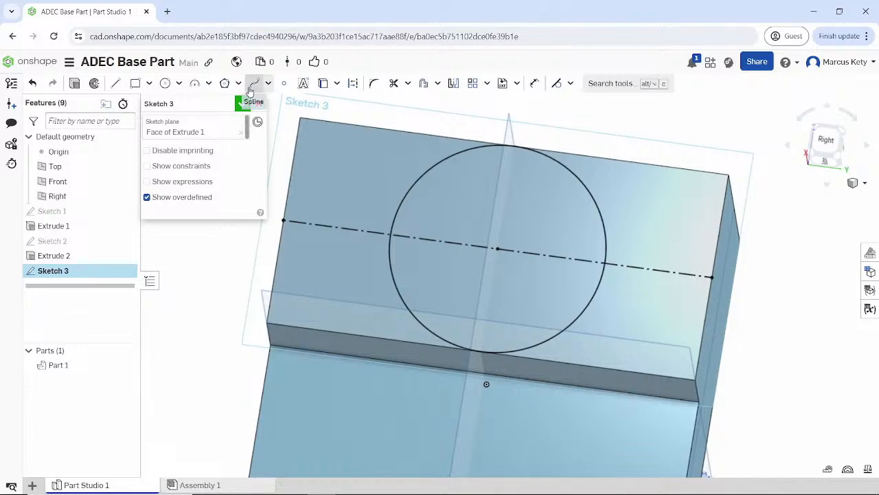
{"action": "left_click", "coordinate": [242, 104]}
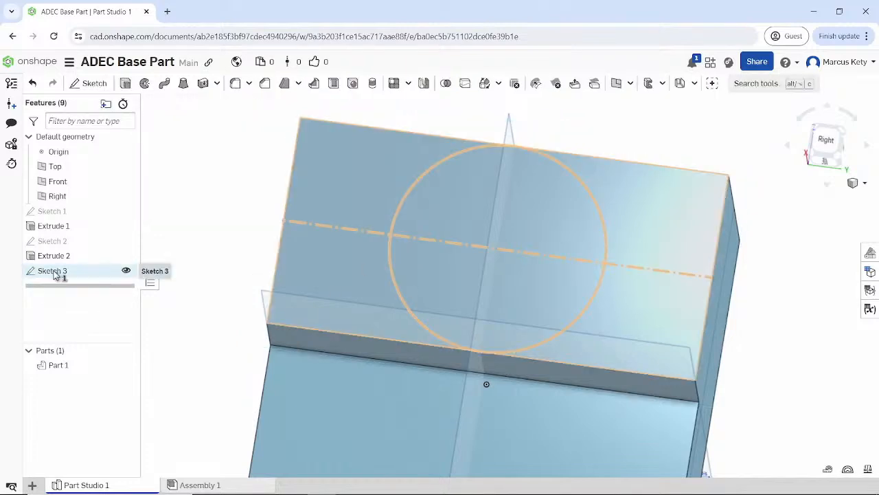
Try to extrude the Sketch 3 circle 1 in into the raised face as a Remove operation
{"action": "left_click", "coordinate": [125, 83]}
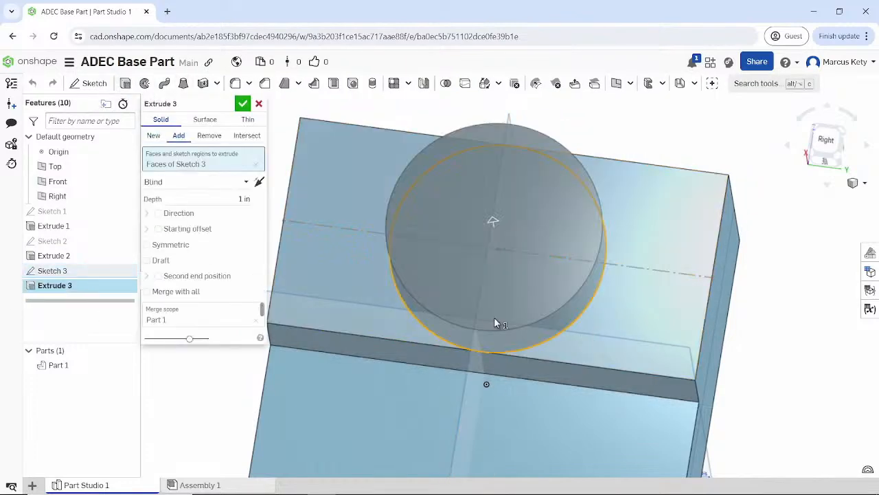
{"action": "mouse_move", "coordinate": [494, 316]}
{"action": "right_mouse_down"}
{"action": "mouse_move", "coordinate": [491, 246]}
{"action": "mouse_move", "coordinate": [469, 314]}
{"action": "right_mouse_up"}
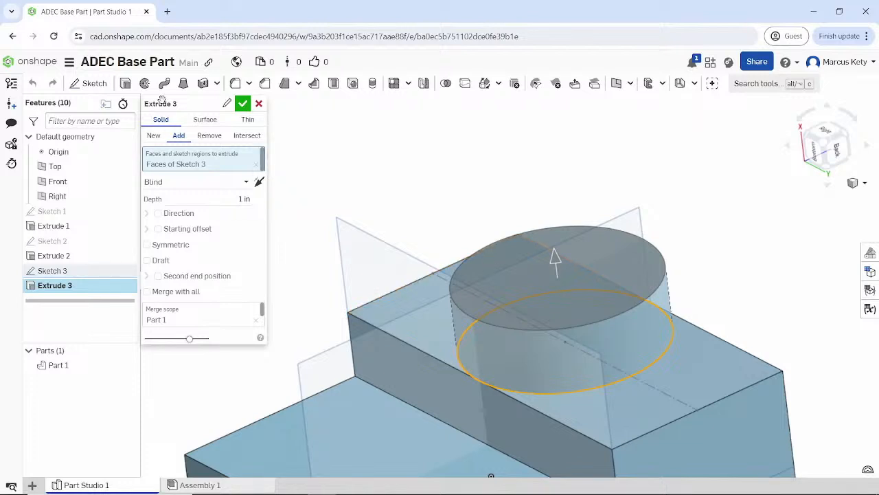
{"action": "left_click", "coordinate": [210, 135]}
{"action": "right_click_drag", "start_coordinate": [501, 349], "coordinate": [485, 387]}
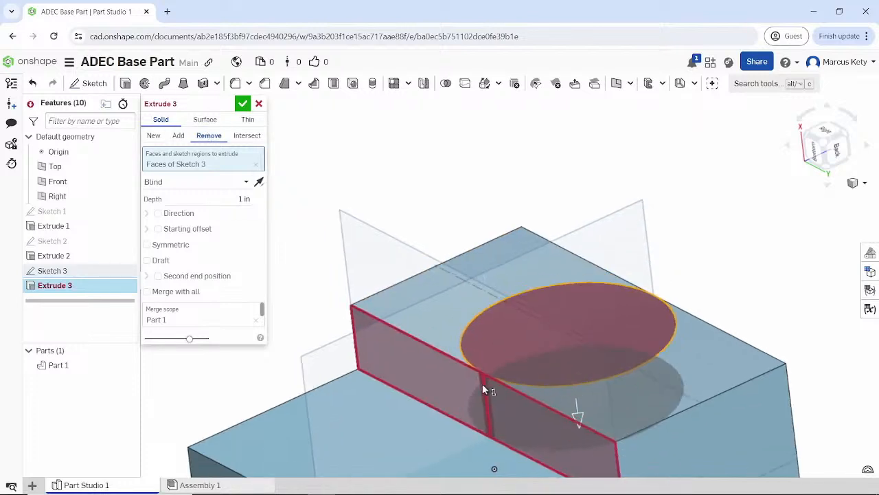
Examine from several angles where the previewed circular cut meets the step's vertical wall, and cancel the extrude
{"action": "scroll", "coordinate": [484, 390], "scroll_direction": "down", "scroll_amount": 3}
{"action": "scroll", "coordinate": [483, 390], "scroll_direction": "up", "scroll_amount": 2}
{"action": "middle_click_drag", "start_coordinate": [483, 390], "coordinate": [469, 237]}
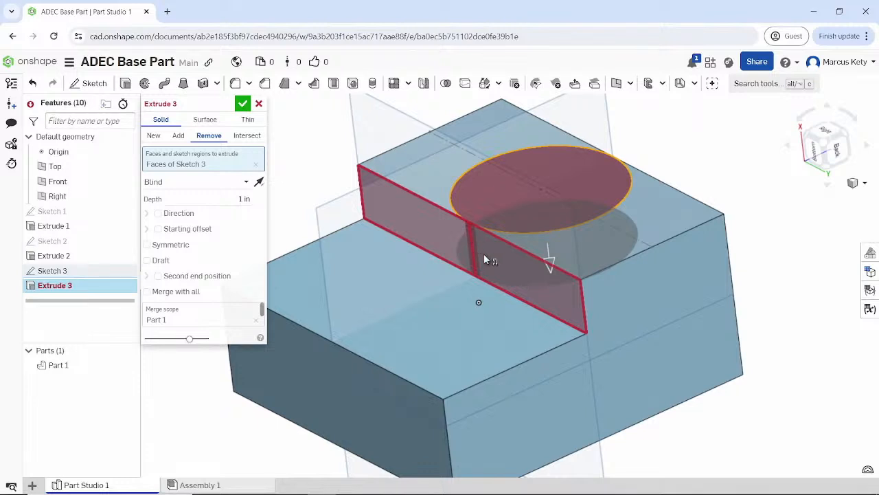
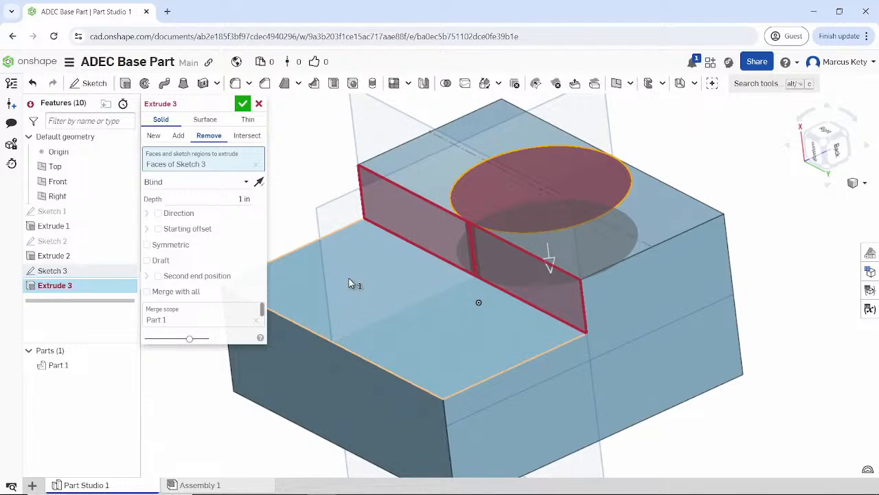
{"action": "scroll", "coordinate": [453, 249], "scroll_direction": "up", "scroll_amount": 5}
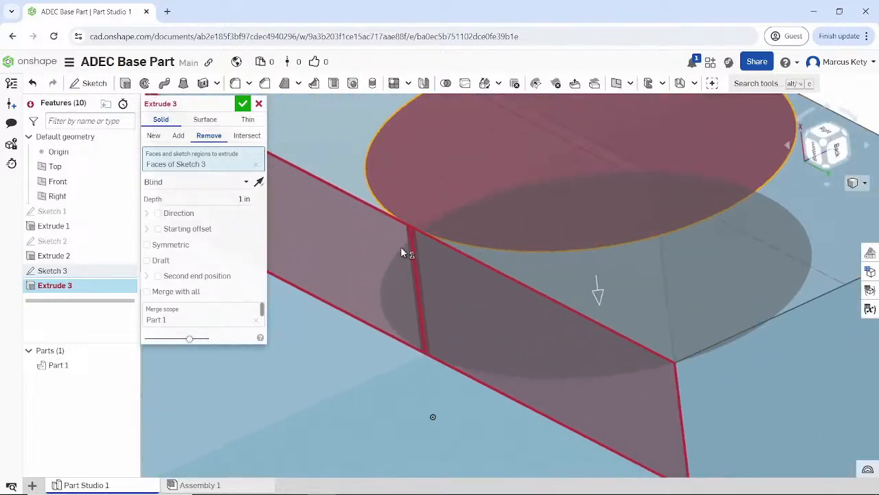
{"action": "scroll", "coordinate": [412, 268], "scroll_direction": "up", "scroll_amount": 5}
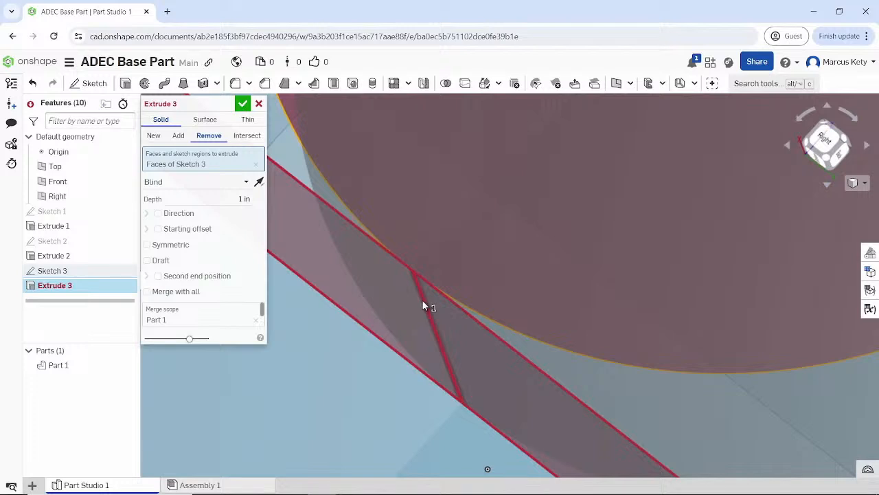
{"action": "scroll", "coordinate": [423, 303], "scroll_direction": "down", "scroll_amount": 10}
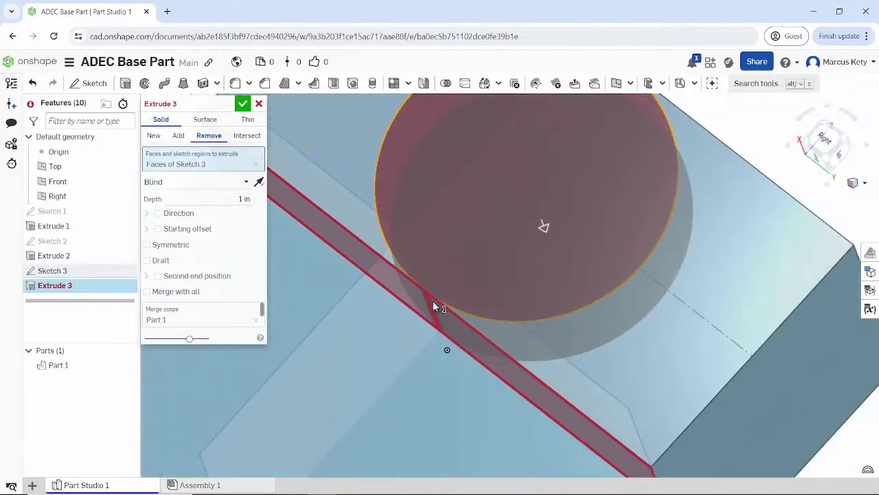
{"action": "right_click_drag", "start_coordinate": [419, 323], "coordinate": [390, 264]}
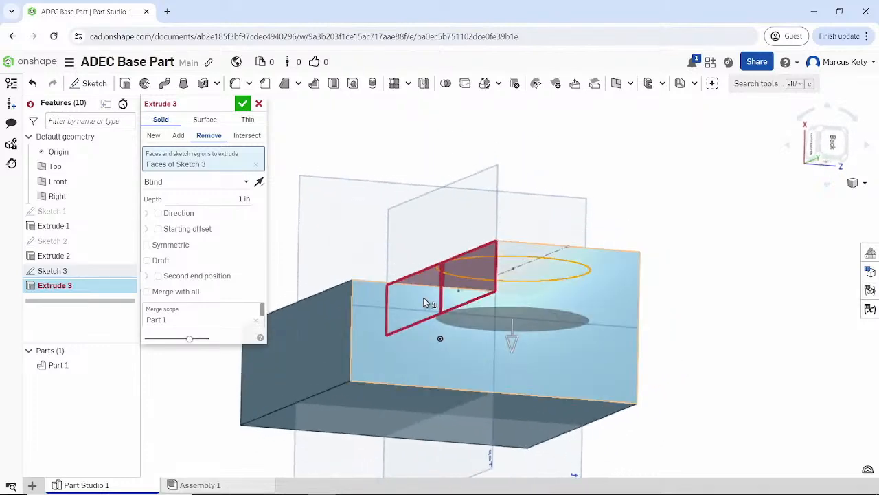
{"action": "right_click_drag", "start_coordinate": [422, 299], "coordinate": [433, 358]}
{"action": "scroll", "coordinate": [439, 140], "scroll_direction": "down", "scroll_amount": 3}
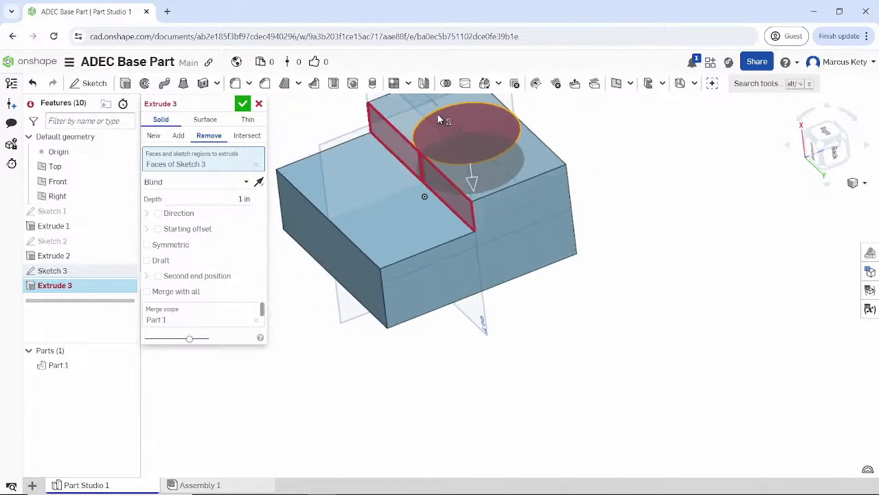
{"action": "scroll", "coordinate": [437, 120], "scroll_direction": "up", "scroll_amount": 2}
{"action": "middle_click_drag", "start_coordinate": [439, 142], "coordinate": [452, 196]}
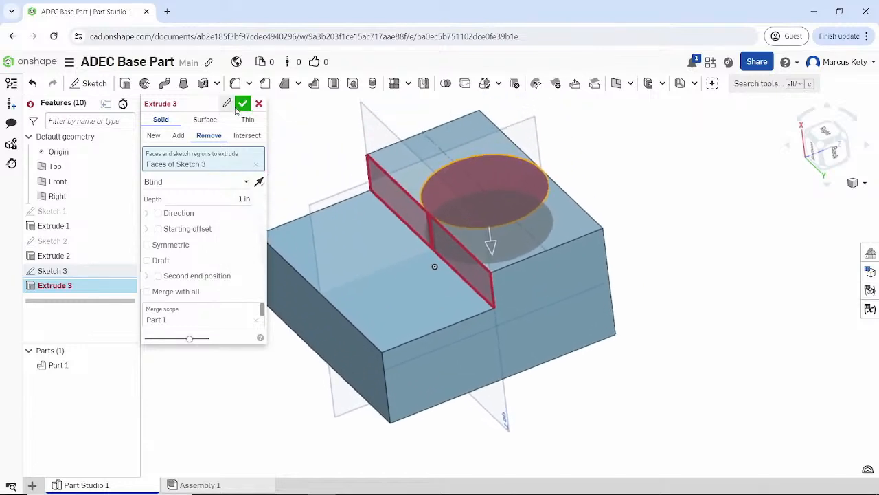
{"action": "left_click", "coordinate": [258, 104]}
Reopen Sketch 3 for editing and delete the circle's Tangent constraint
{"action": "scroll", "coordinate": [473, 249], "scroll_direction": "up", "scroll_amount": 5}
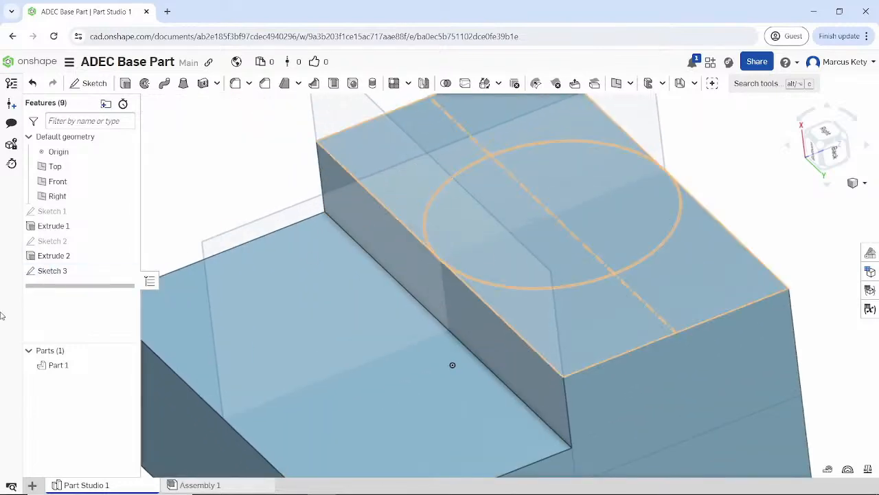
{"action": "left_click", "coordinate": [47, 272]}
{"action": "right_click", "coordinate": [69, 274]}
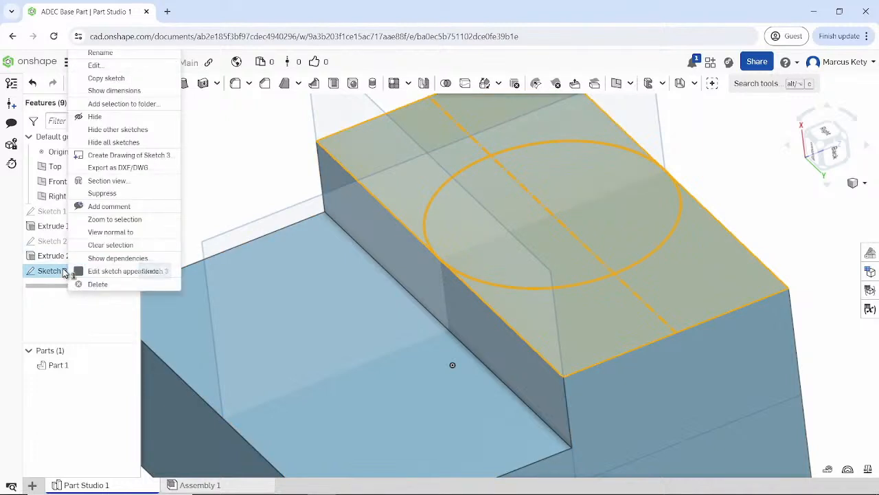
{"action": "left_click", "coordinate": [96, 66]}
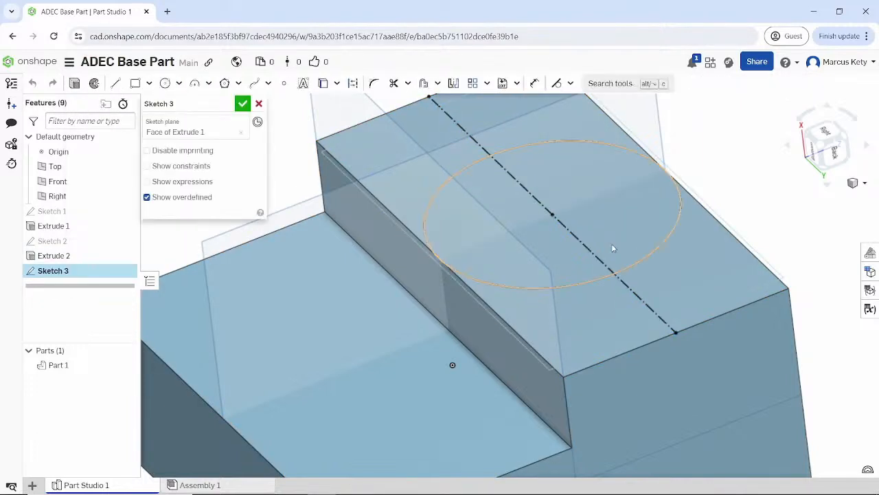
{"action": "left_click", "coordinate": [567, 287]}
{"action": "left_click", "coordinate": [559, 268]}
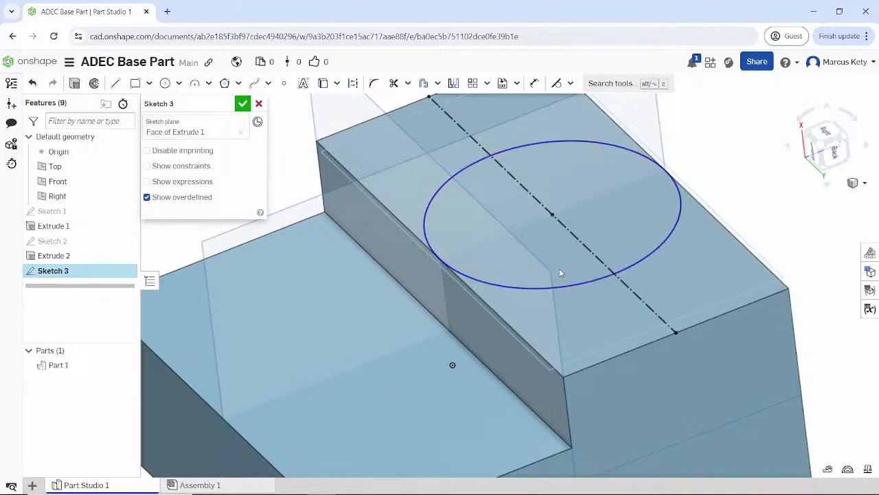
Dimension the Sketch 3 circle's diameter to 2 in and accept the sketch
{"action": "right_click_drag", "start_coordinate": [567, 281], "coordinate": [722, 275]}
{"action": "left_click", "coordinate": [820, 138]}
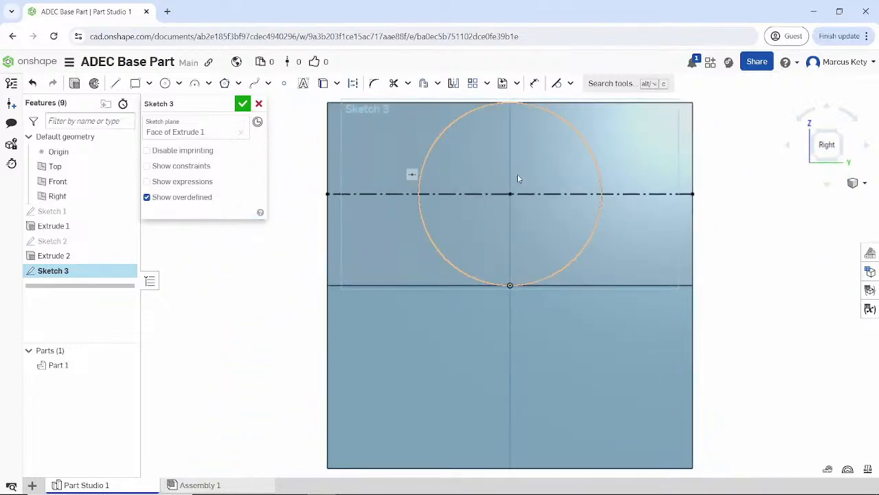
{"action": "left_click", "coordinate": [576, 131]}
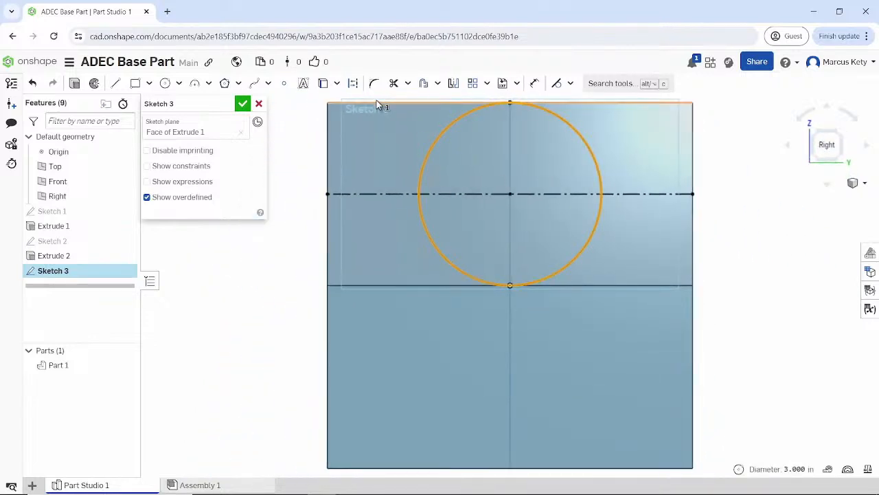
{"action": "left_click", "coordinate": [534, 83]}
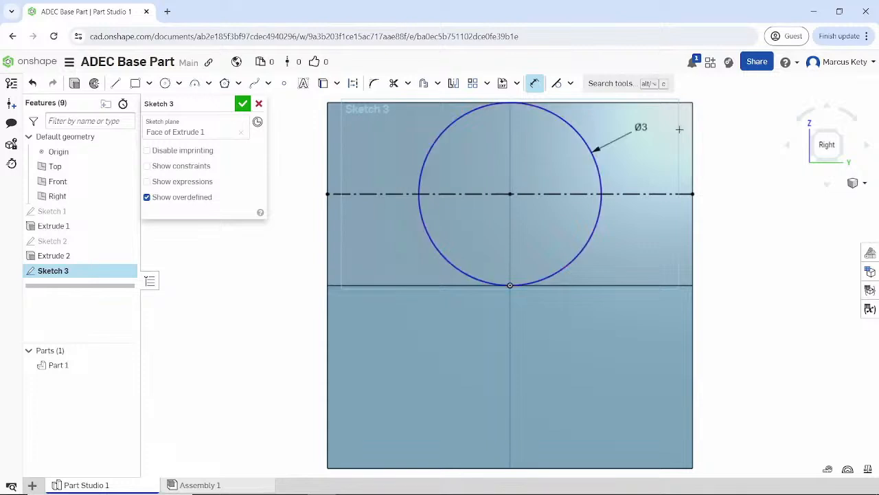
{"action": "left_click", "coordinate": [763, 126]}
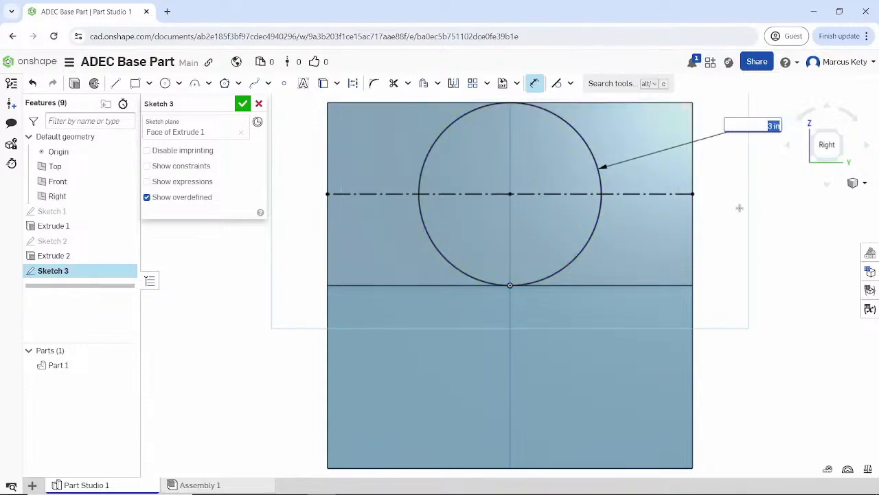
{"action": "type", "text": "2"}
{"action": "key", "text": "Return"}
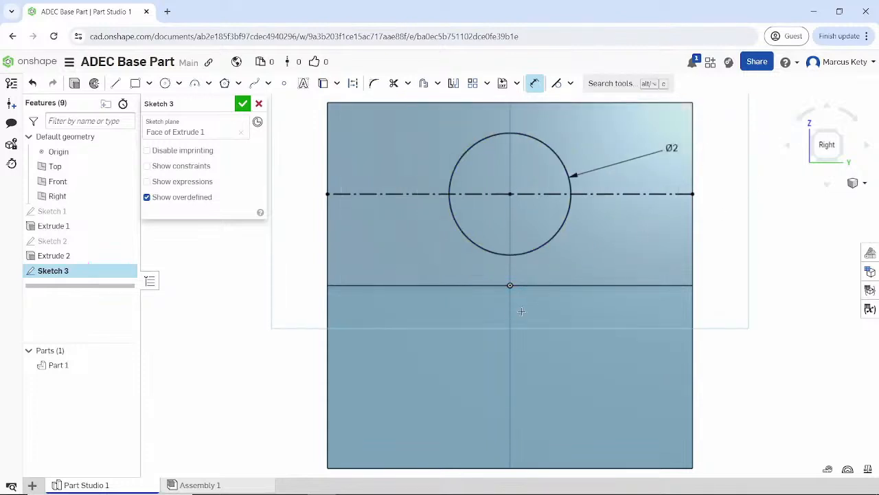
{"action": "left_click", "coordinate": [242, 104]}
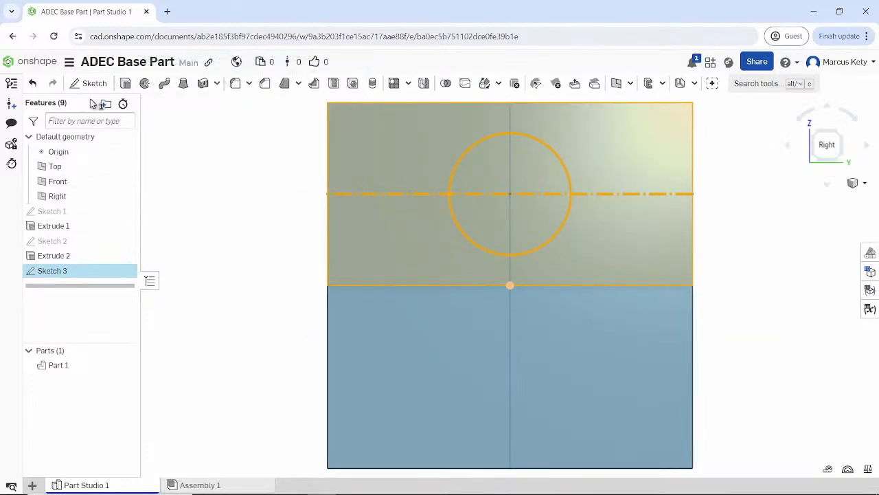
{"action": "left_click", "coordinate": [145, 83]}
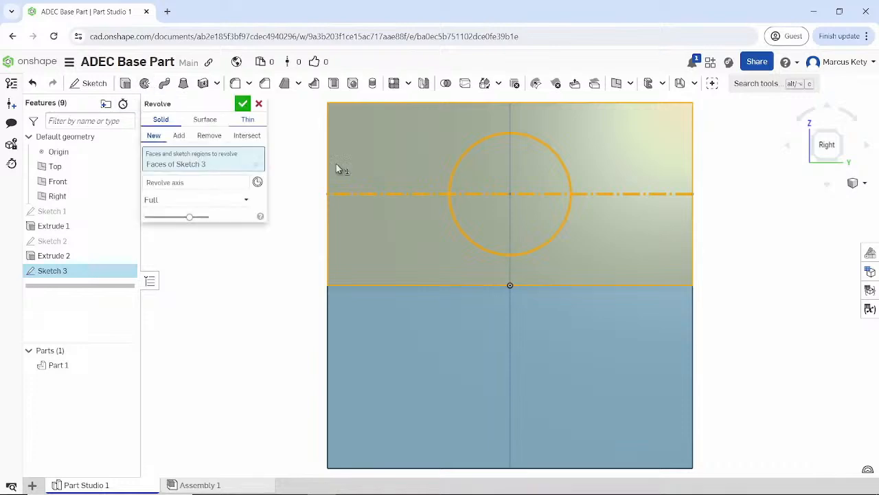
{"action": "mouse_move", "coordinate": [450, 232]}
{"action": "right_mouse_down"}
{"action": "mouse_move", "coordinate": [440, 172]}
{"action": "mouse_move", "coordinate": [420, 198]}
{"action": "mouse_move", "coordinate": [485, 212]}
{"action": "mouse_move", "coordinate": [191, 219]}
{"action": "right_mouse_up"}
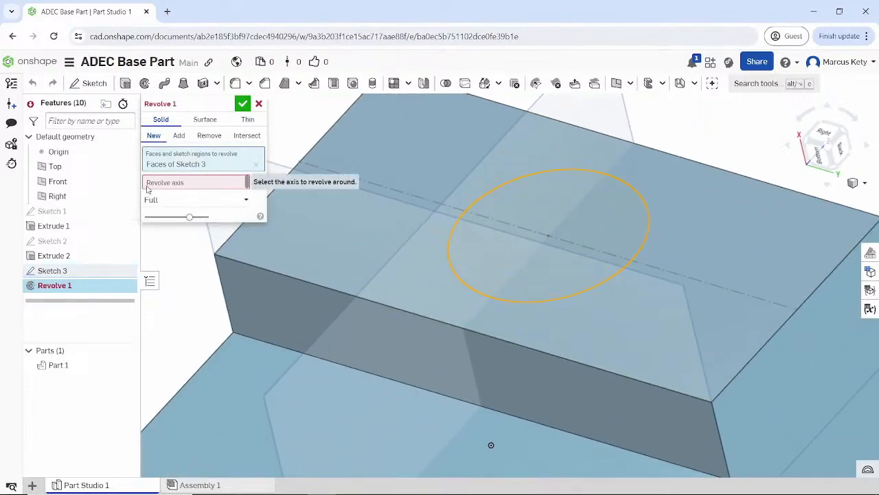
{"action": "left_click", "coordinate": [492, 219]}
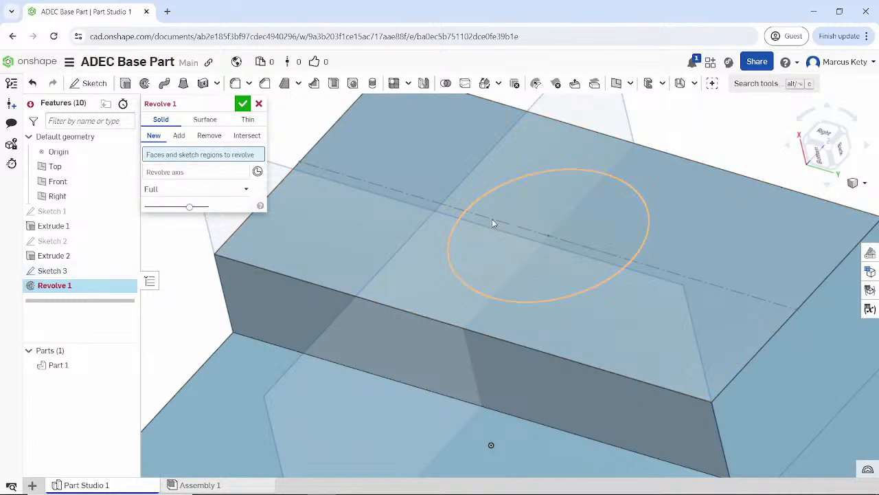
{"action": "left_click", "coordinate": [424, 204]}
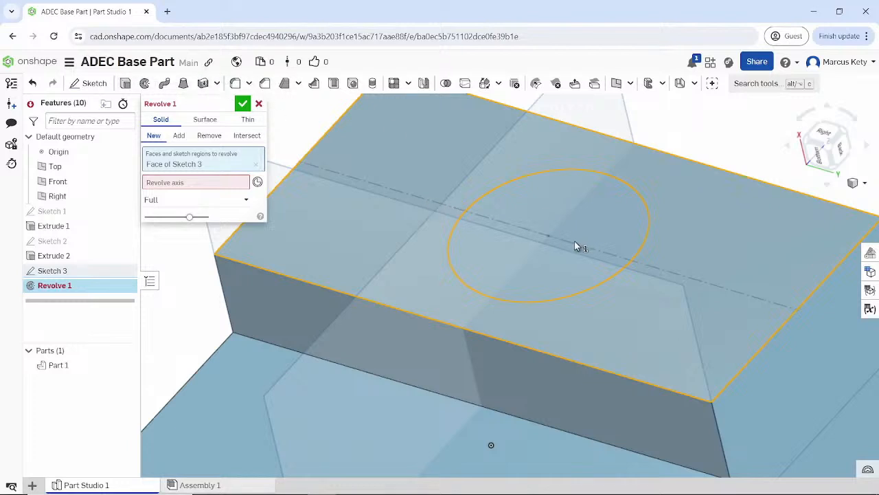
{"action": "left_click", "coordinate": [259, 103]}
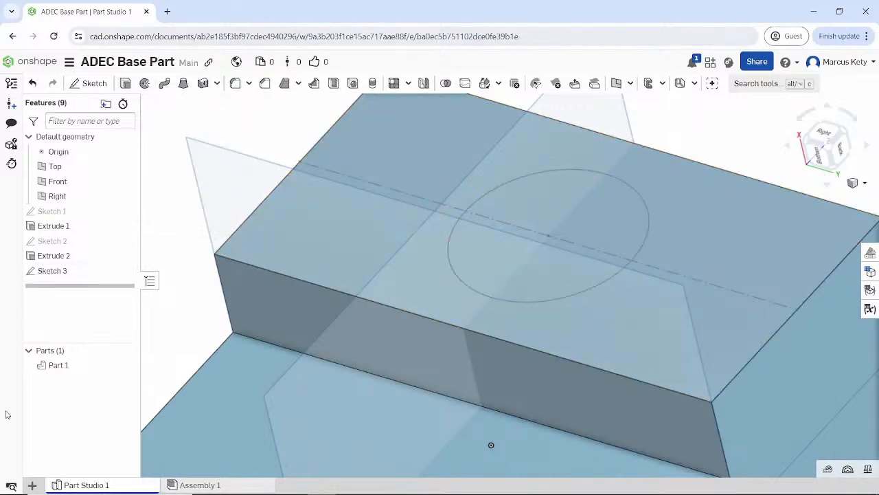
Reopen Sketch 3 for editing, convert the construction line through the circle's centre back to a regular line, and accept the sketch
{"action": "left_click", "coordinate": [52, 273]}
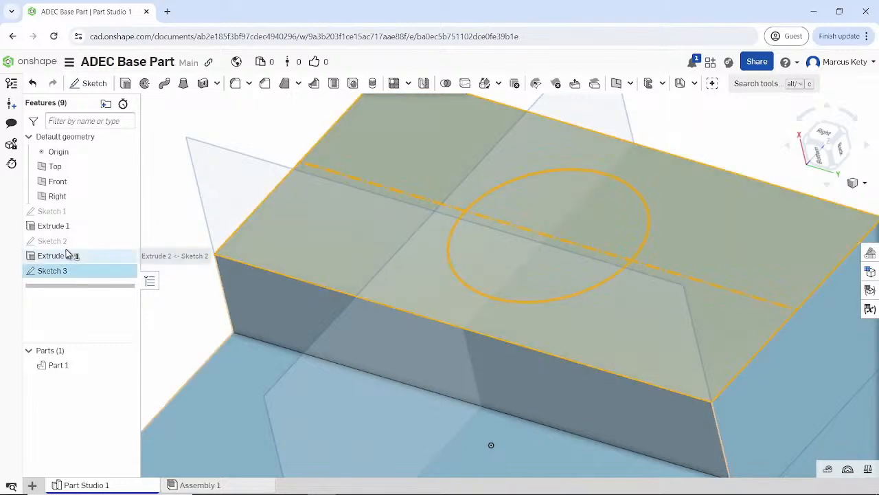
{"action": "right_click", "coordinate": [68, 271]}
{"action": "left_click", "coordinate": [96, 66]}
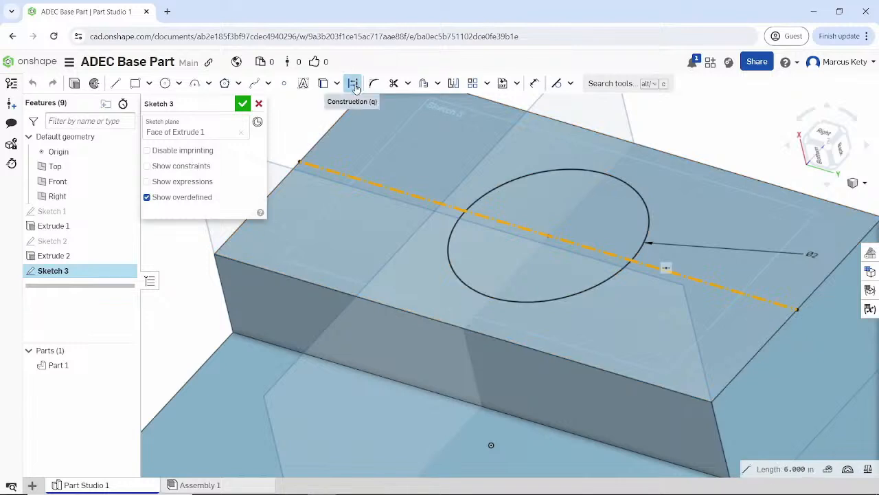
{"action": "left_click", "coordinate": [244, 103]}
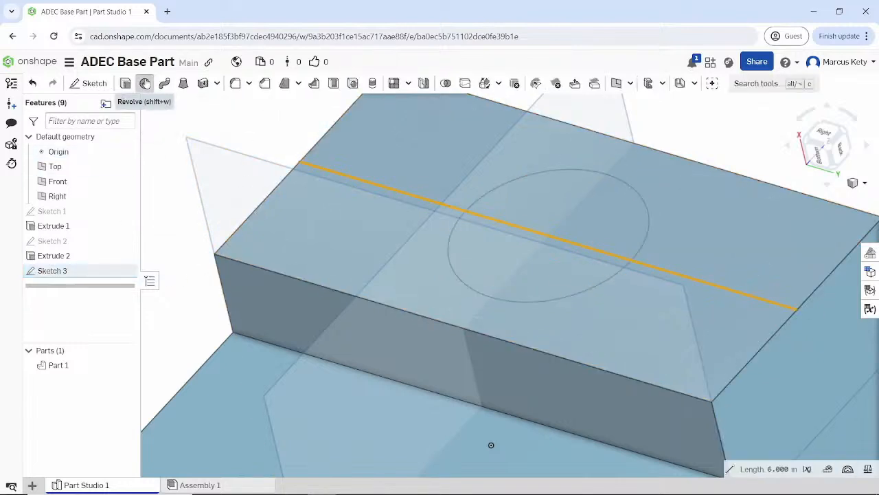
Create a full surface Revolve of the Sketch 3 circle about the line through its centre, using the Add operation with Merge with all
{"action": "left_click", "coordinate": [145, 83]}
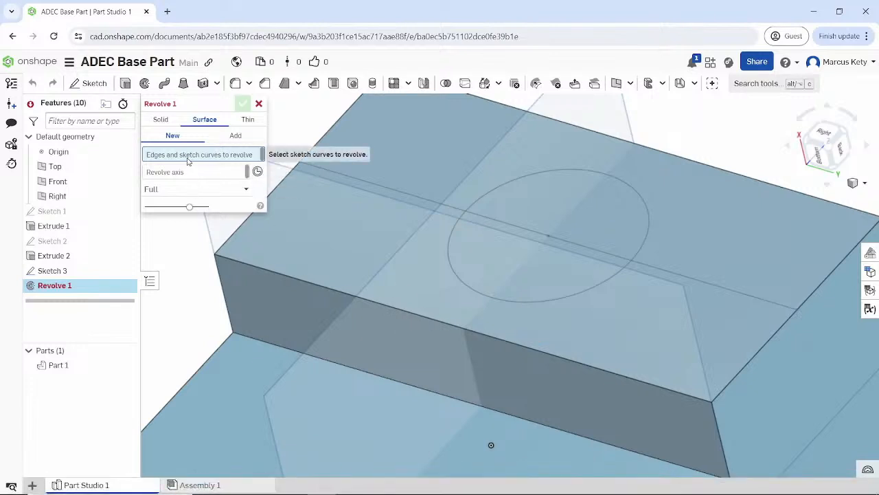
{"action": "left_click", "coordinate": [648, 211]}
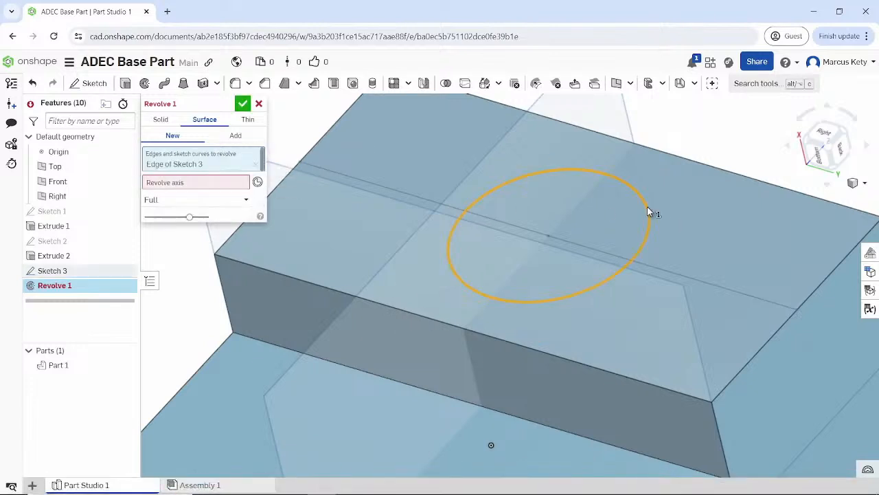
{"action": "left_click", "coordinate": [656, 266]}
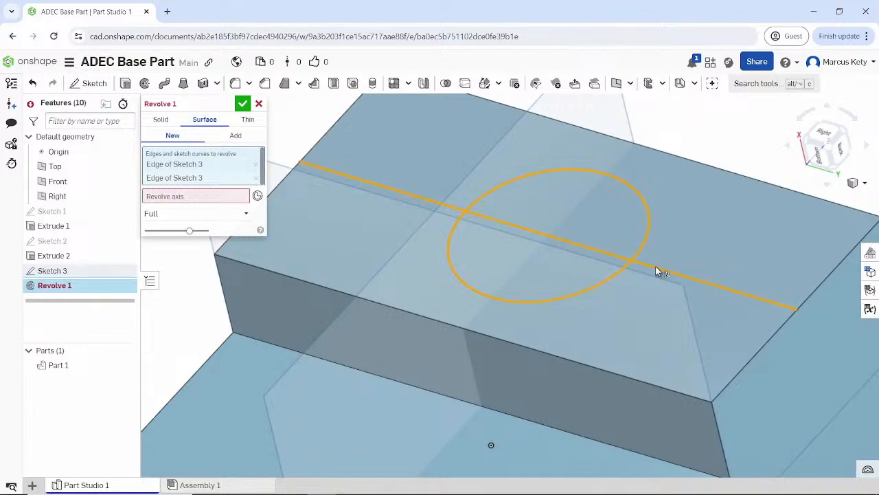
{"action": "mouse_move", "coordinate": [656, 265]}
{"action": "right_mouse_down"}
{"action": "mouse_move", "coordinate": [597, 278]}
{"action": "mouse_move", "coordinate": [359, 210]}
{"action": "right_mouse_up"}
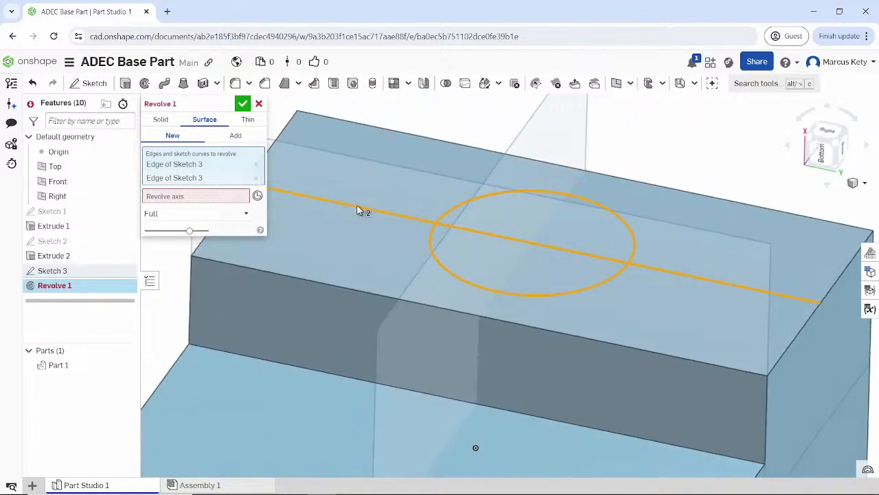
{"action": "left_click", "coordinate": [259, 178]}
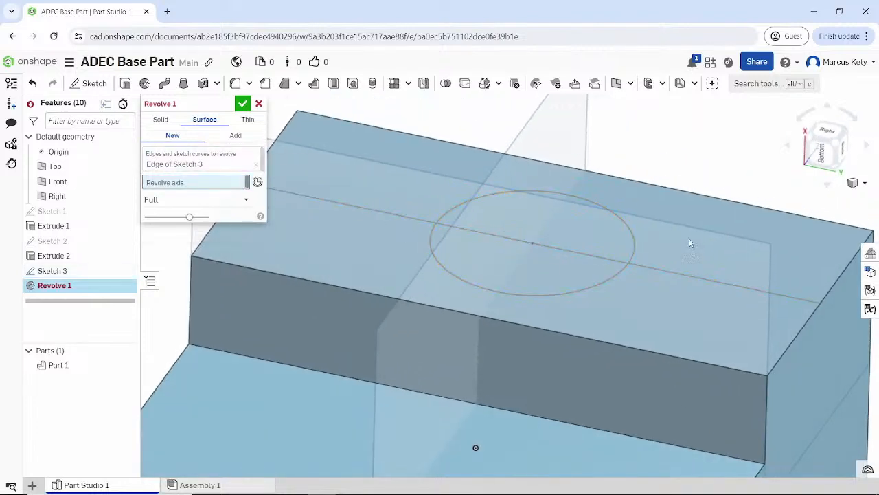
{"action": "left_click", "coordinate": [678, 272]}
{"action": "mouse_move", "coordinate": [618, 314]}
{"action": "right_mouse_down"}
{"action": "mouse_move", "coordinate": [579, 289]}
{"action": "mouse_move", "coordinate": [578, 325]}
{"action": "mouse_move", "coordinate": [565, 314]}
{"action": "right_mouse_up"}
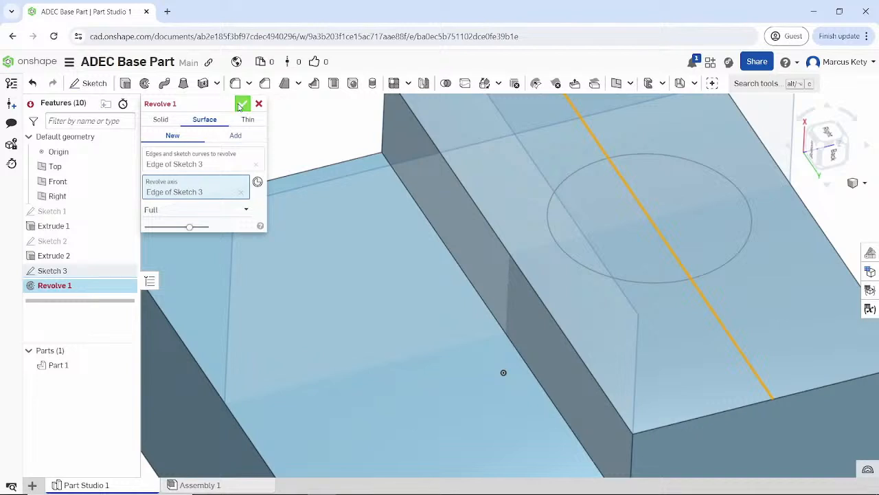
{"action": "left_click", "coordinate": [236, 133]}
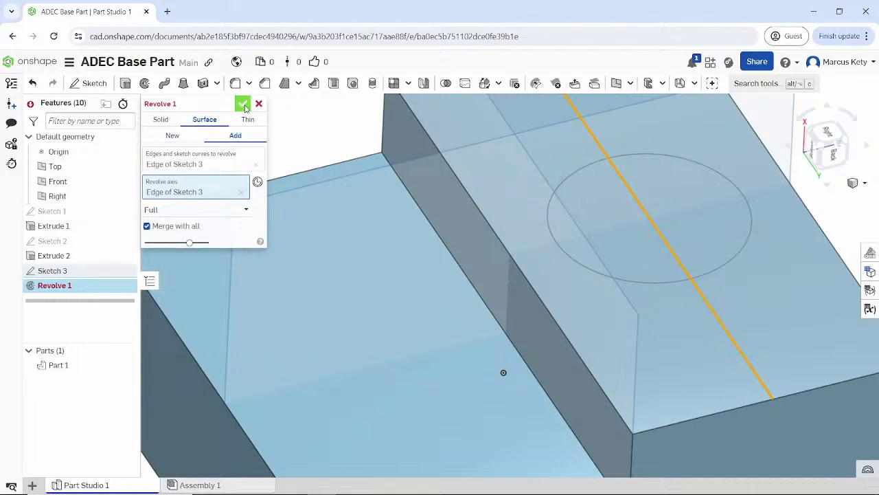
{"action": "left_click", "coordinate": [244, 104]}
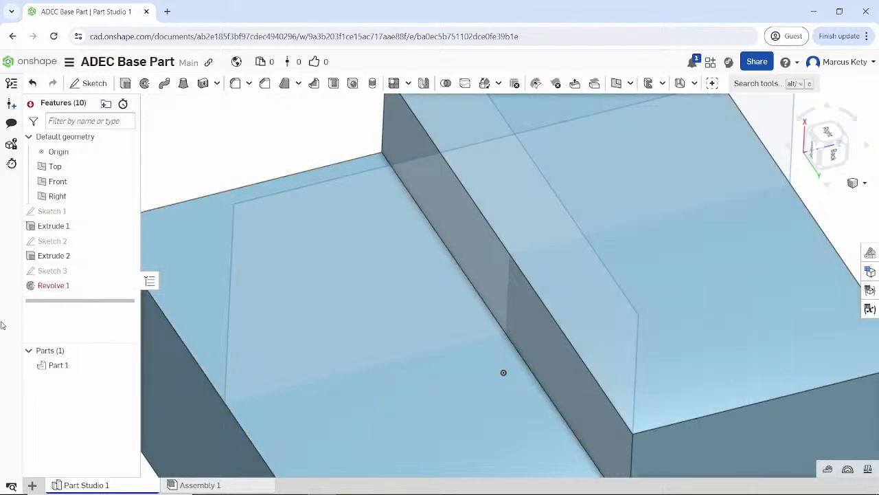
{"action": "right_click", "coordinate": [55, 287]}
{"action": "left_click", "coordinate": [83, 311]}
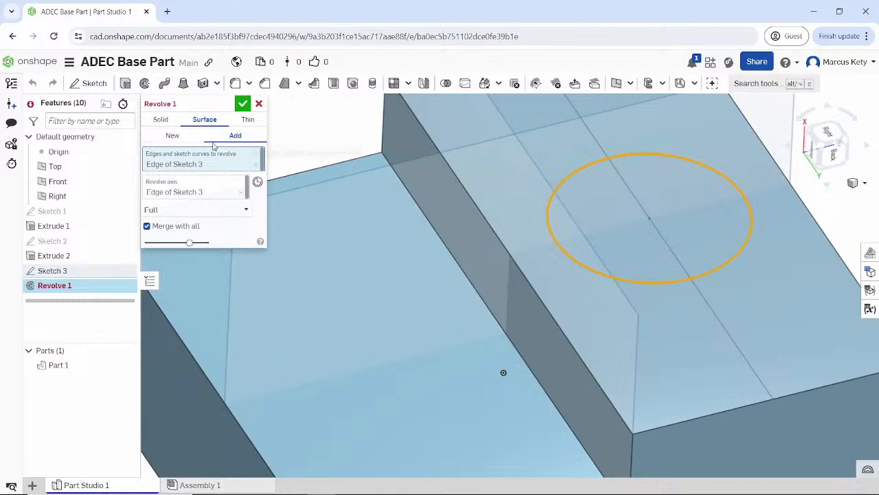
{"action": "left_click", "coordinate": [259, 105]}
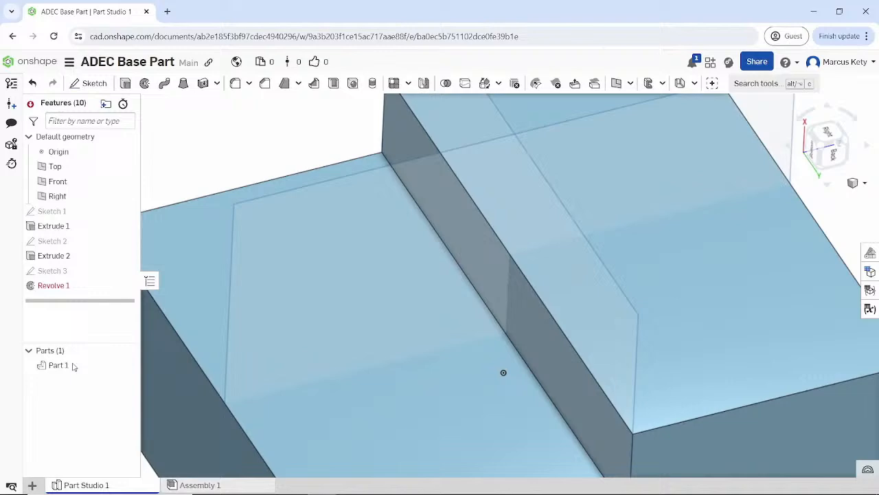
Reopen Sketch 3 for editing, trim away the half of the circle nearest the step's vertical wall, and accept the sketch
{"action": "right_click", "coordinate": [67, 270]}
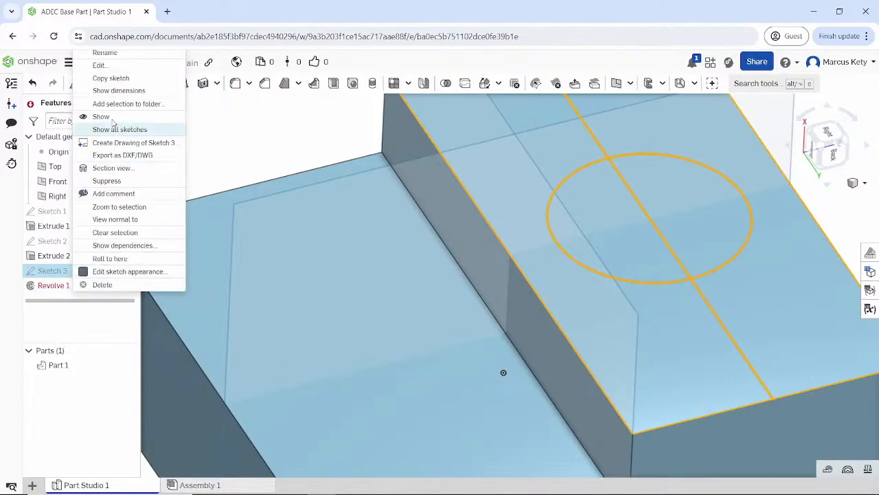
{"action": "left_click", "coordinate": [108, 63]}
{"action": "right_click_drag", "start_coordinate": [430, 231], "coordinate": [467, 230]}
{"action": "scroll", "coordinate": [484, 230], "scroll_direction": "down", "scroll_amount": 2}
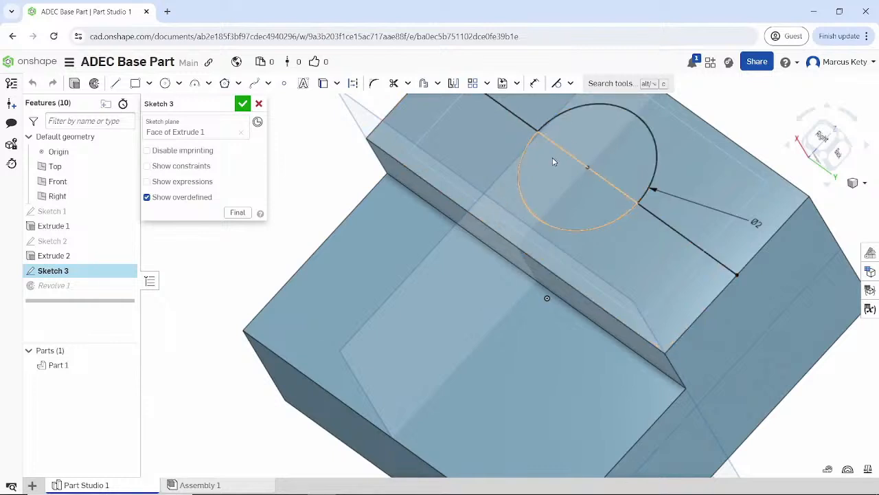
{"action": "left_click", "coordinate": [406, 83]}
{"action": "left_click", "coordinate": [394, 83]}
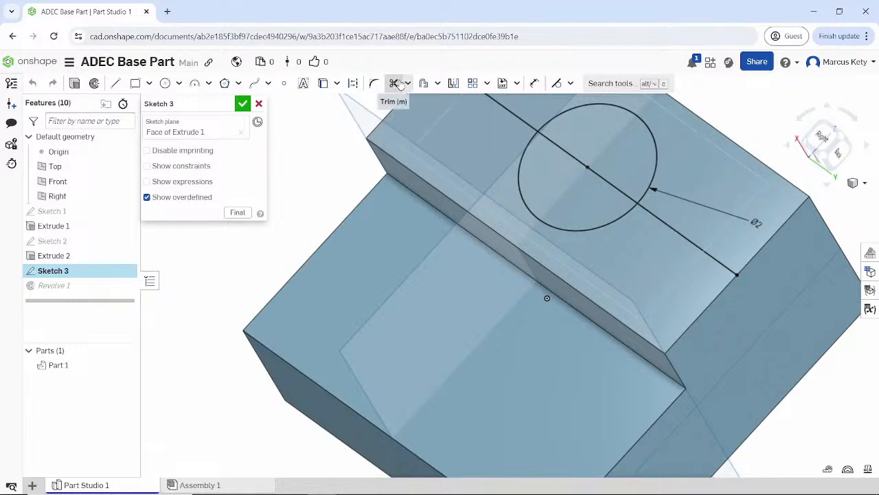
{"action": "left_click", "coordinate": [522, 192]}
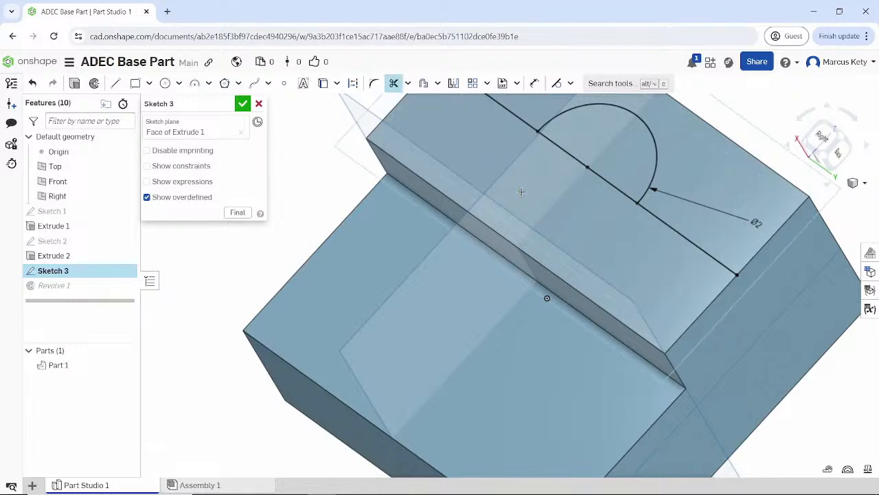
{"action": "left_click", "coordinate": [243, 103]}
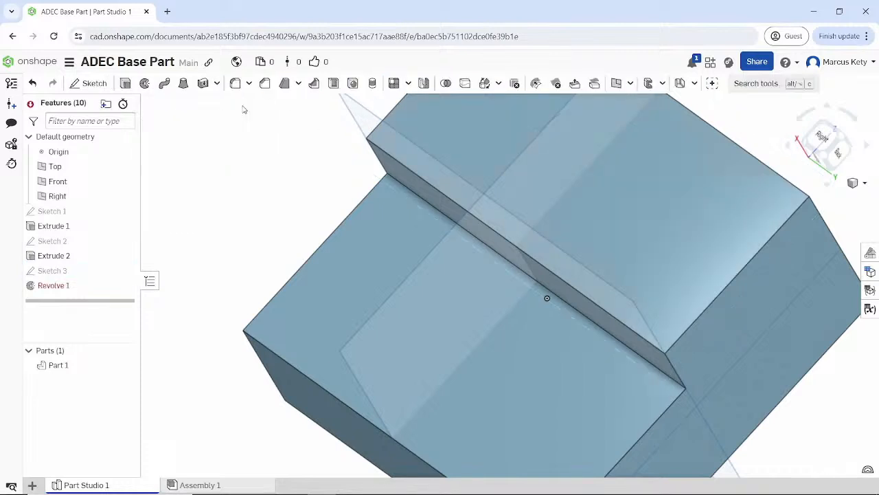
Reopen Revolve 1, examine the previewed surface of the revolved half circle on the raised face, and accept the feature
{"action": "right_click", "coordinate": [63, 287]}
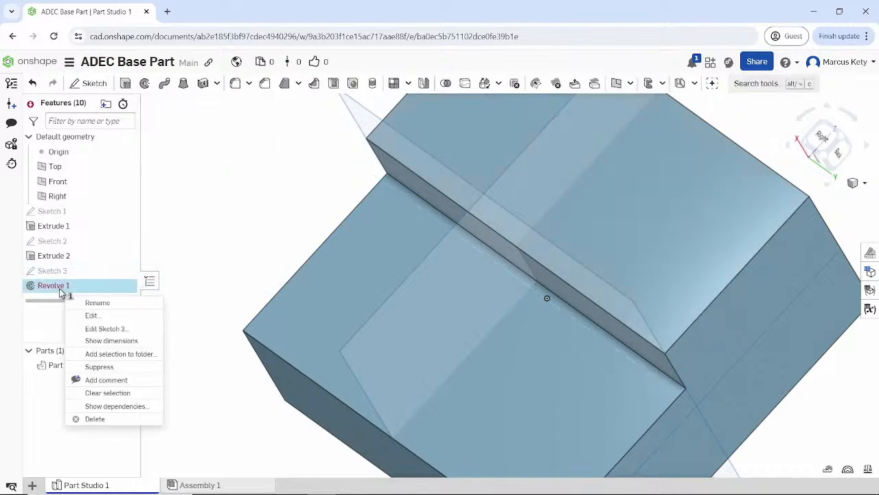
{"action": "left_click", "coordinate": [88, 314]}
{"action": "scroll", "coordinate": [596, 185], "scroll_direction": "down", "scroll_amount": 1}
{"action": "right_click_drag", "start_coordinate": [596, 185], "coordinate": [583, 151]}
{"action": "scroll", "coordinate": [584, 151], "scroll_direction": "down", "scroll_amount": 2}
{"action": "scroll", "coordinate": [592, 131], "scroll_direction": "up", "scroll_amount": 4}
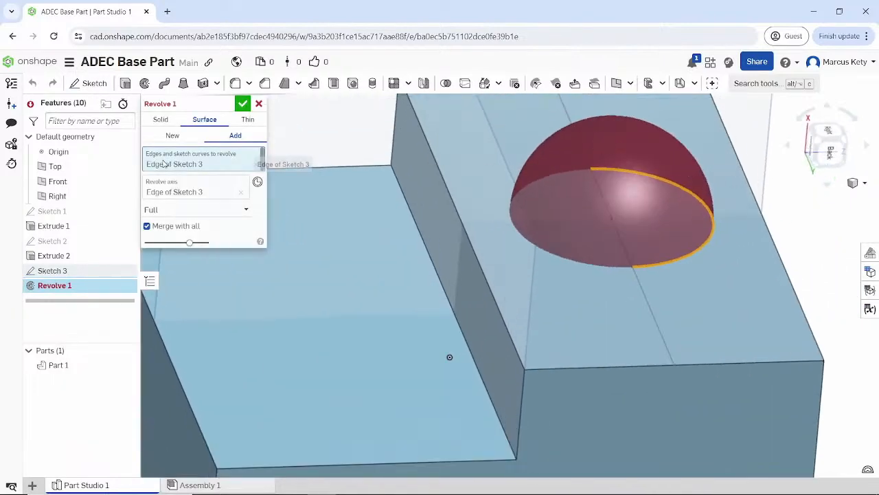
{"action": "left_click", "coordinate": [242, 104]}
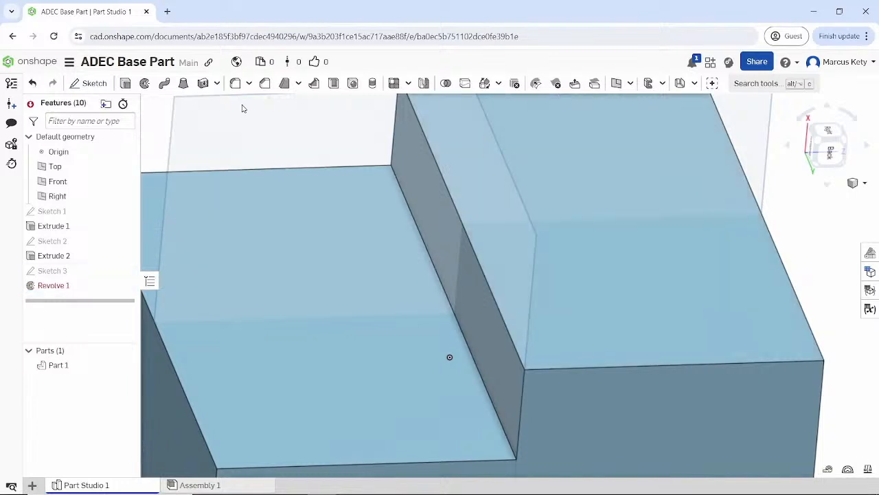
Reopen Revolve 1, change it to a full Solid revolve of Sketch 3's half-circle region using Remove with Merge with all, and accept it
{"action": "right_click", "coordinate": [55, 287]}
{"action": "left_click", "coordinate": [84, 314]}
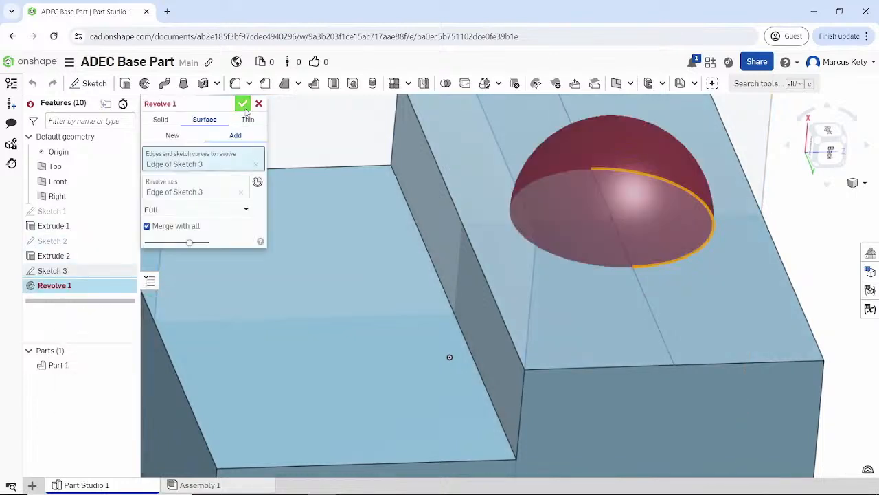
{"action": "left_click", "coordinate": [173, 135]}
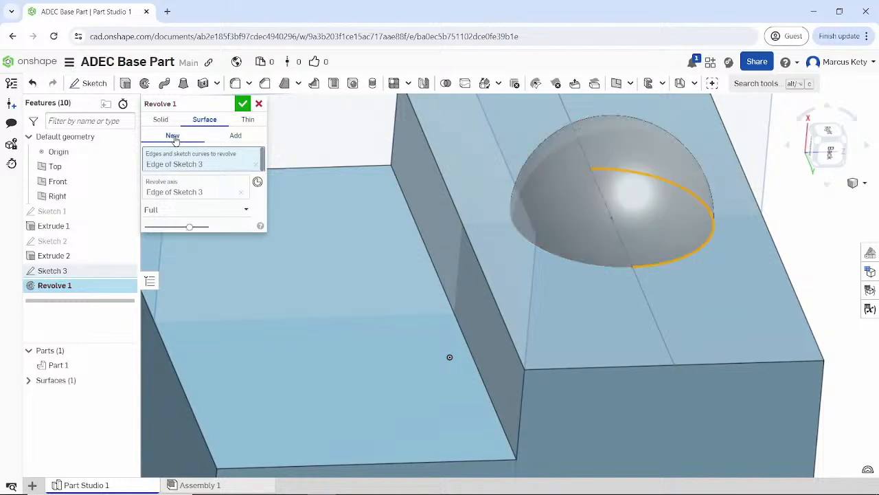
{"action": "left_click", "coordinate": [233, 136]}
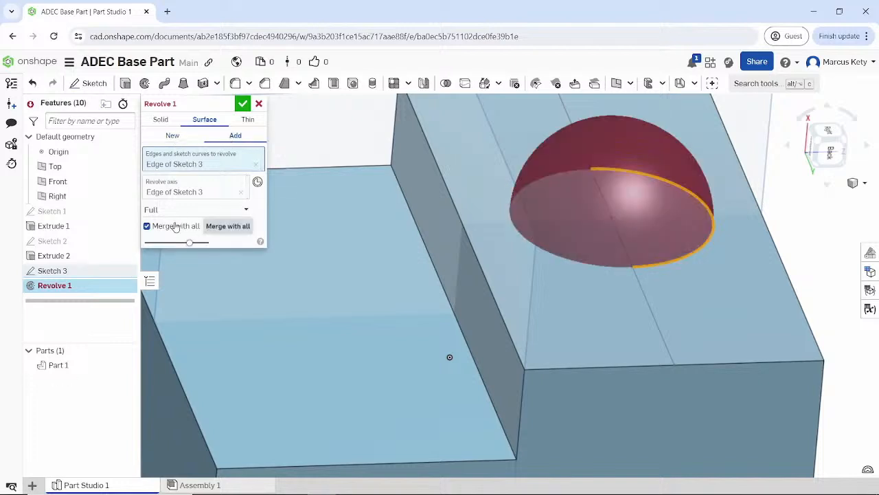
{"action": "left_click", "coordinate": [160, 119]}
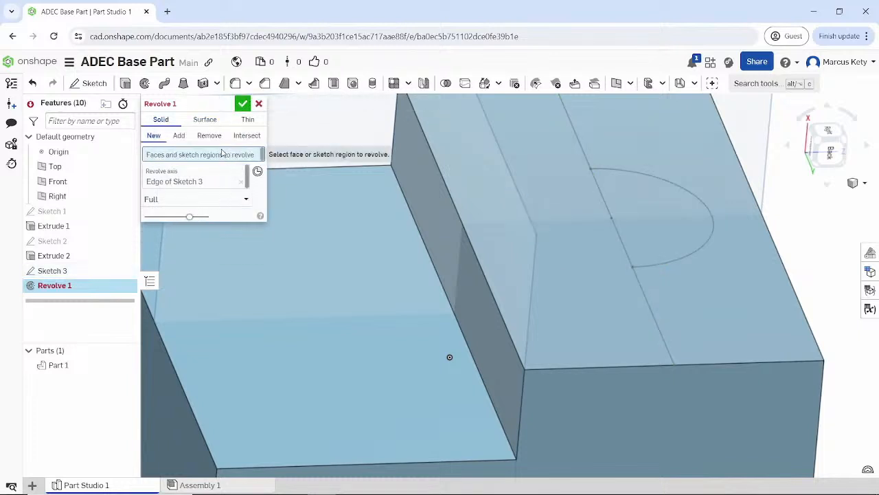
{"action": "left_click", "coordinate": [671, 216]}
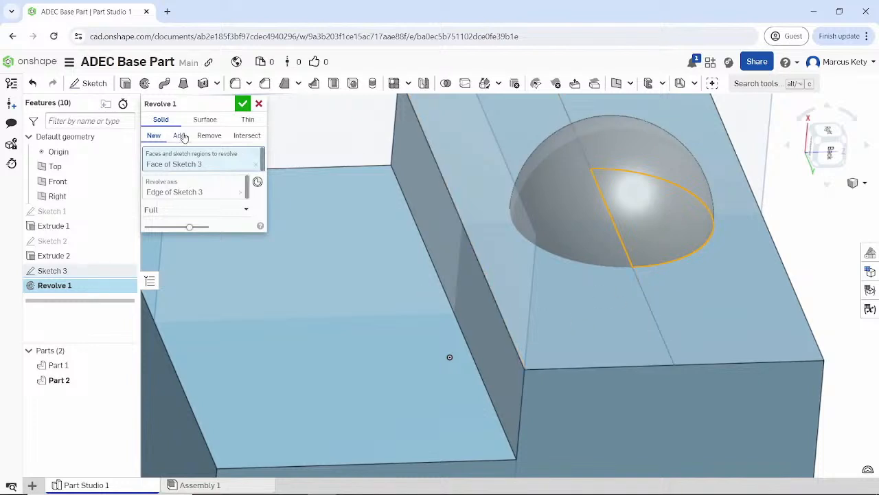
{"action": "left_click", "coordinate": [210, 135]}
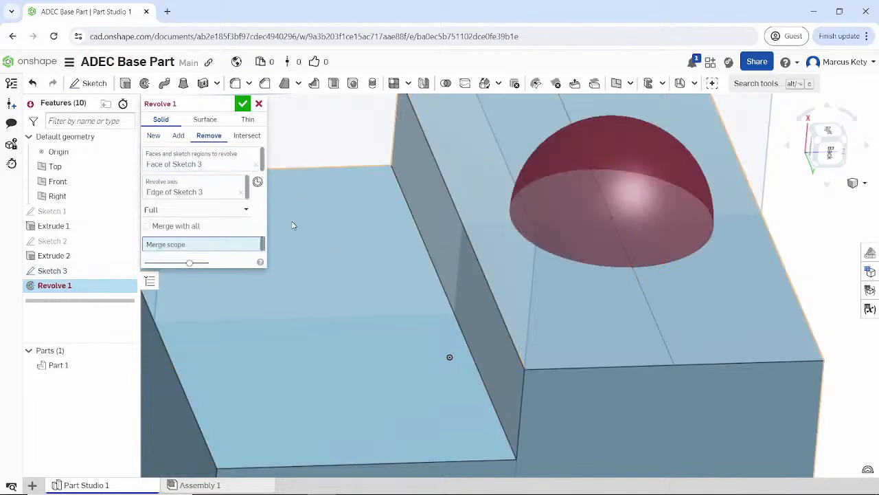
{"action": "left_click", "coordinate": [185, 230]}
{"action": "right_click_drag", "start_coordinate": [628, 263], "coordinate": [605, 261]}
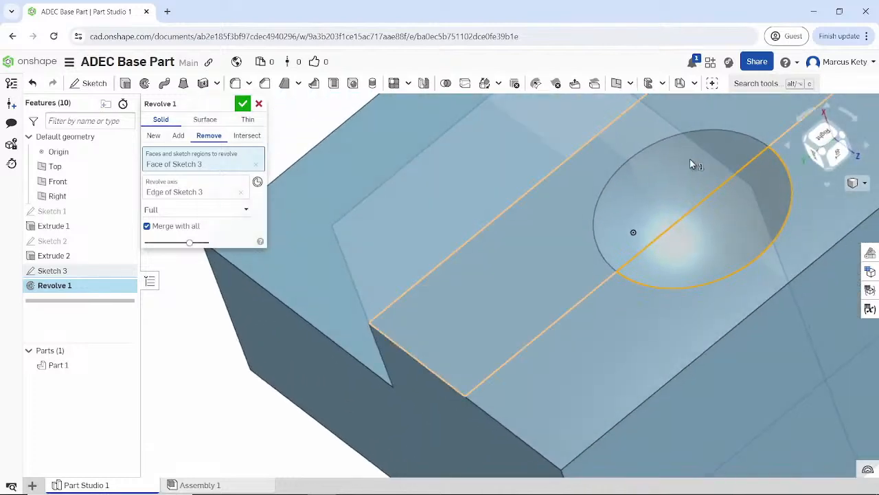
{"action": "left_click", "coordinate": [243, 104]}
Start a sketch on the lower step face and draw a 3 point arc of about 1.26 in radius across a raised-side corner
{"action": "mouse_move", "coordinate": [550, 288]}
{"action": "right_mouse_down"}
{"action": "mouse_move", "coordinate": [648, 320]}
{"action": "mouse_move", "coordinate": [606, 263]}
{"action": "mouse_move", "coordinate": [569, 245]}
{"action": "mouse_move", "coordinate": [521, 282]}
{"action": "mouse_move", "coordinate": [526, 310]}
{"action": "mouse_move", "coordinate": [520, 273]}
{"action": "mouse_move", "coordinate": [584, 248]}
{"action": "mouse_move", "coordinate": [609, 264]}
{"action": "mouse_move", "coordinate": [536, 288]}
{"action": "right_mouse_up"}
{"action": "scroll", "coordinate": [536, 288], "scroll_direction": "down", "scroll_amount": 3}
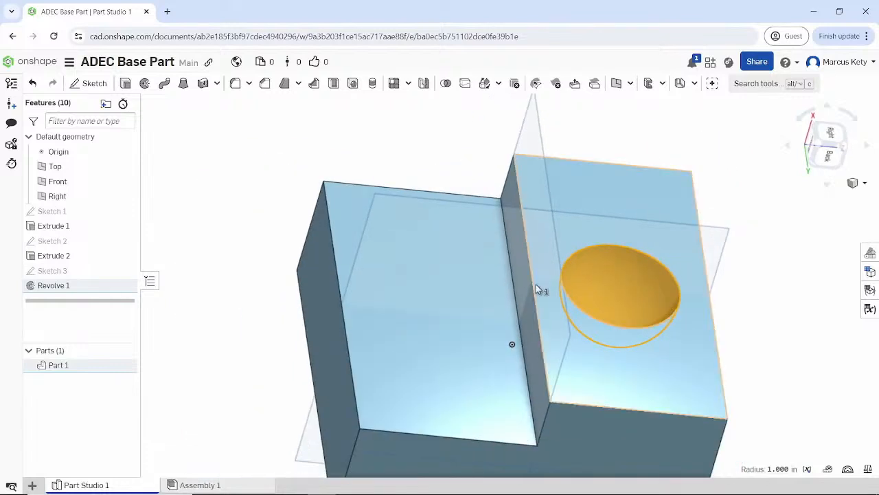
{"action": "scroll", "coordinate": [507, 378], "scroll_direction": "up", "scroll_amount": 1}
{"action": "scroll", "coordinate": [506, 390], "scroll_direction": "up", "scroll_amount": 1}
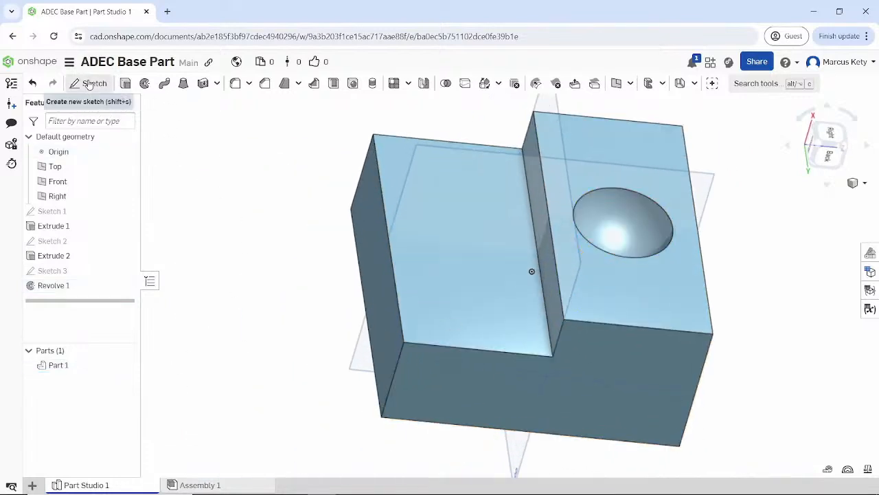
{"action": "left_click", "coordinate": [426, 312]}
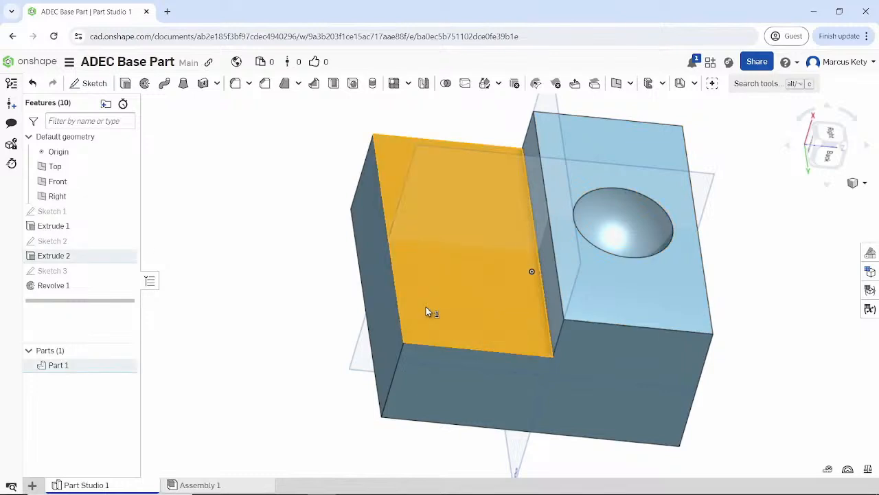
{"action": "left_click", "coordinate": [89, 83]}
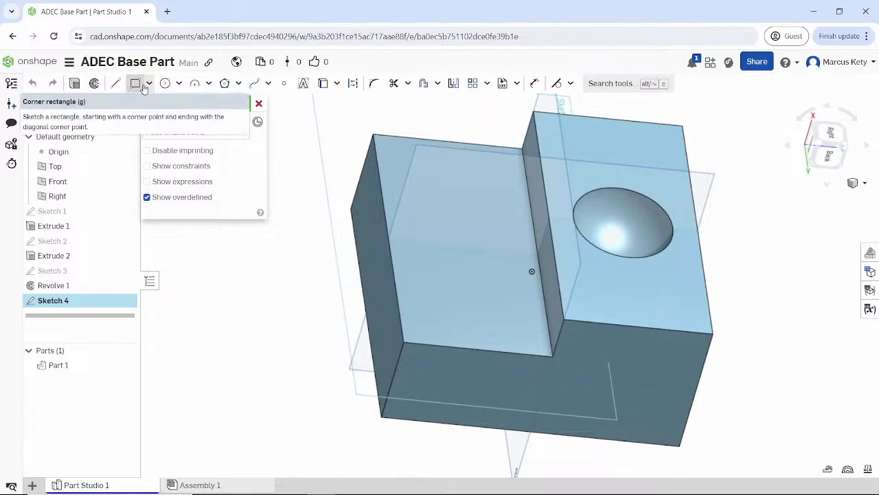
{"action": "left_click", "coordinate": [194, 83]}
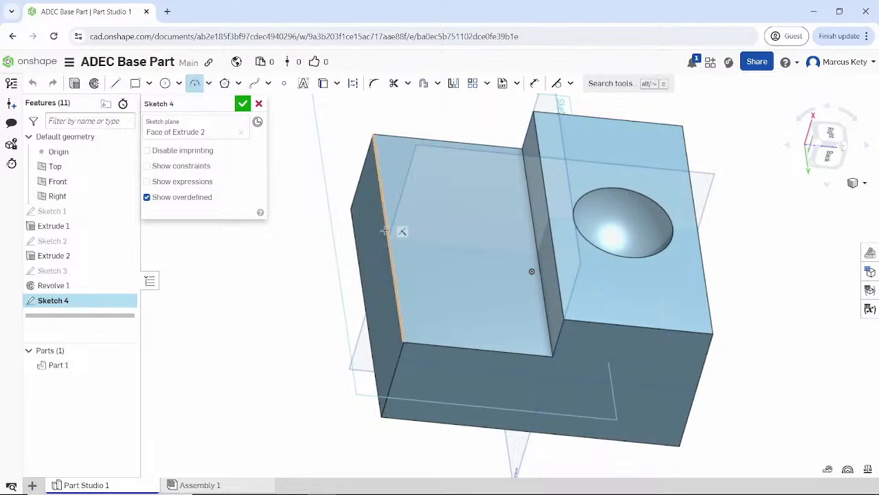
{"action": "key", "text": "n"}
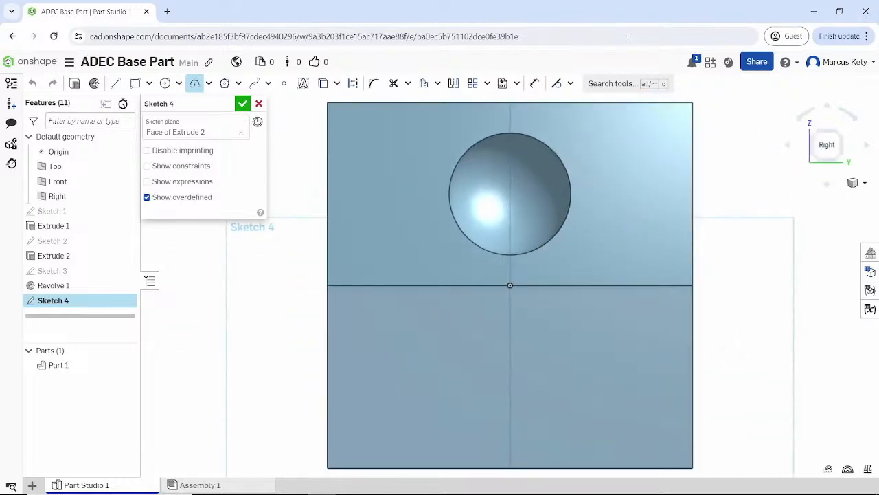
{"action": "left_click", "coordinate": [690, 182]}
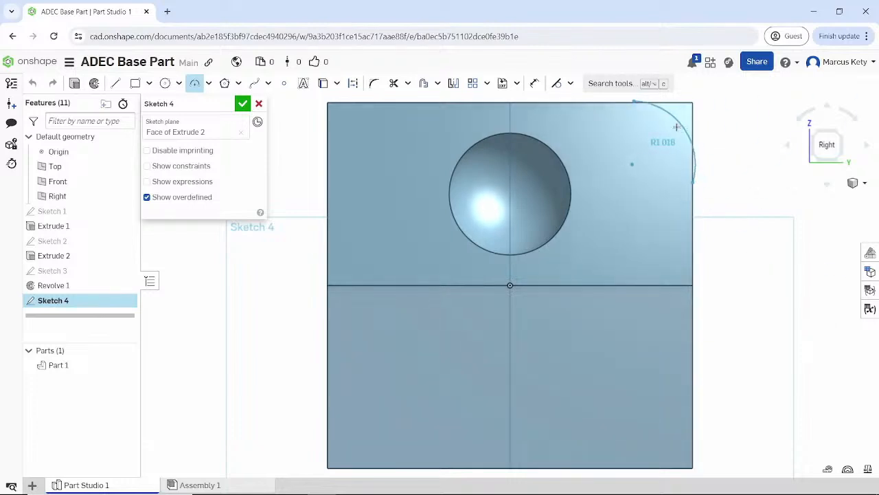
{"action": "left_click", "coordinate": [679, 132]}
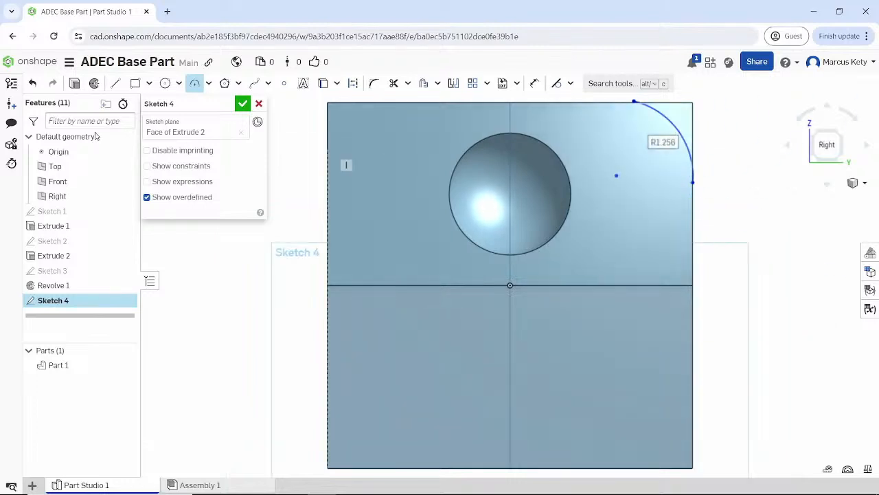
Draw a center point arc of about 0.94 in radius near the opposite raised-side corner and an elliptical arc crossing the step edge
{"action": "left_click", "coordinate": [208, 83]}
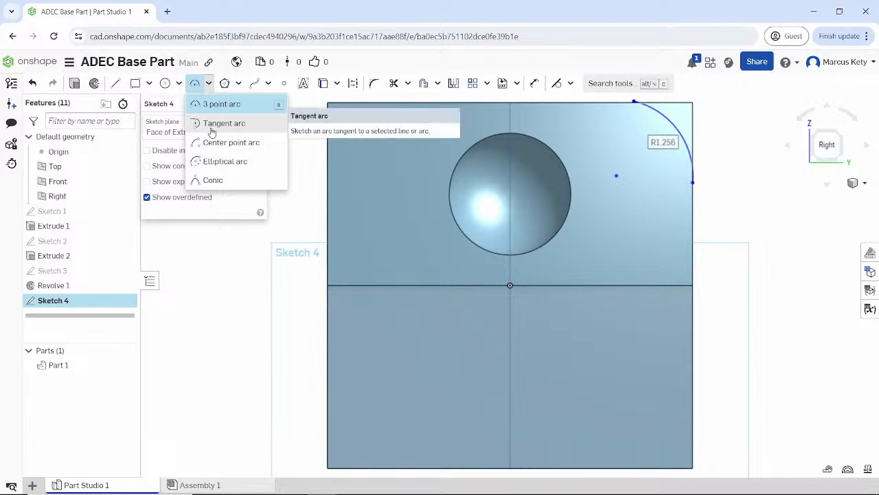
{"action": "left_click", "coordinate": [226, 150]}
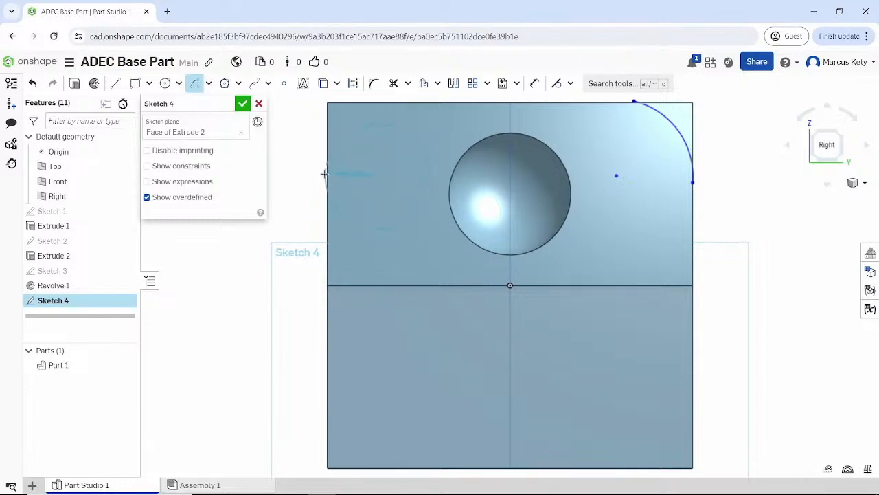
{"action": "left_click", "coordinate": [372, 131]}
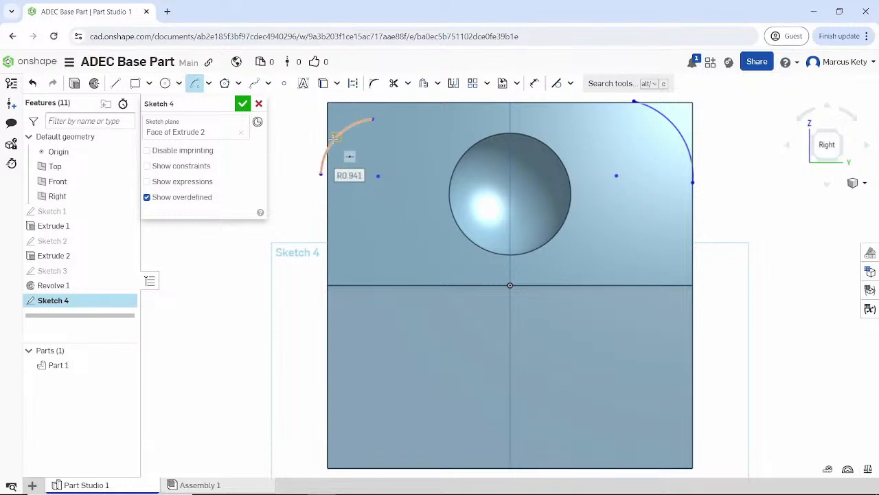
{"action": "left_click", "coordinate": [208, 83]}
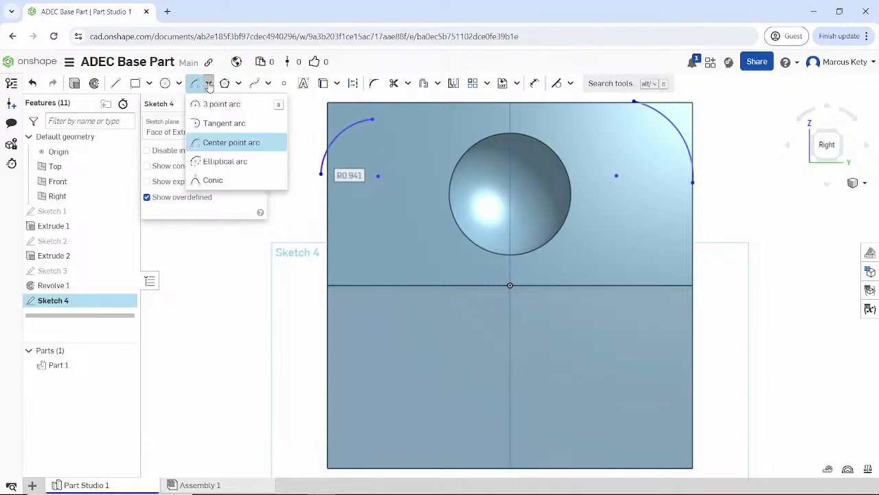
{"action": "left_click", "coordinate": [222, 161]}
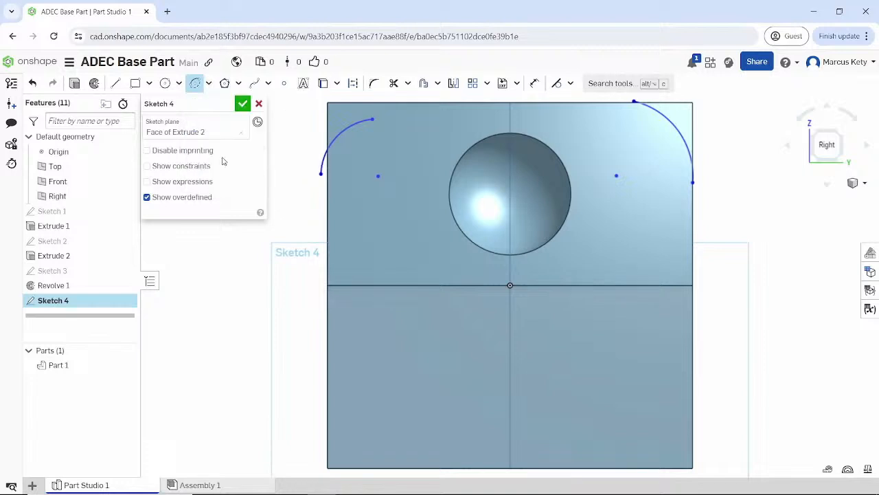
{"action": "left_click", "coordinate": [485, 353]}
{"action": "left_click", "coordinate": [489, 384]}
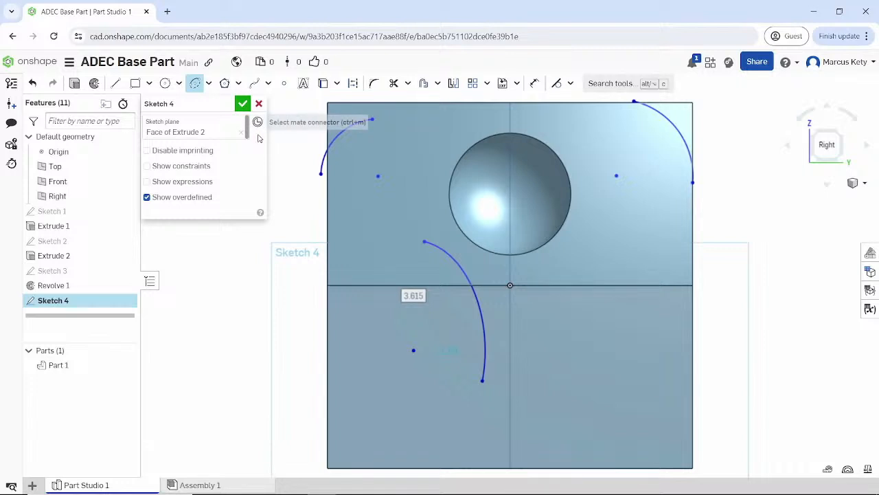
Delete the elliptical arc and the center point arc from the sketch, leaving the 3 point arc
{"action": "key", "text": "Escape"}
{"action": "left_click_drag", "start_coordinate": [428, 330], "coordinate": [430, 334]}
{"action": "key", "text": "Delete"}
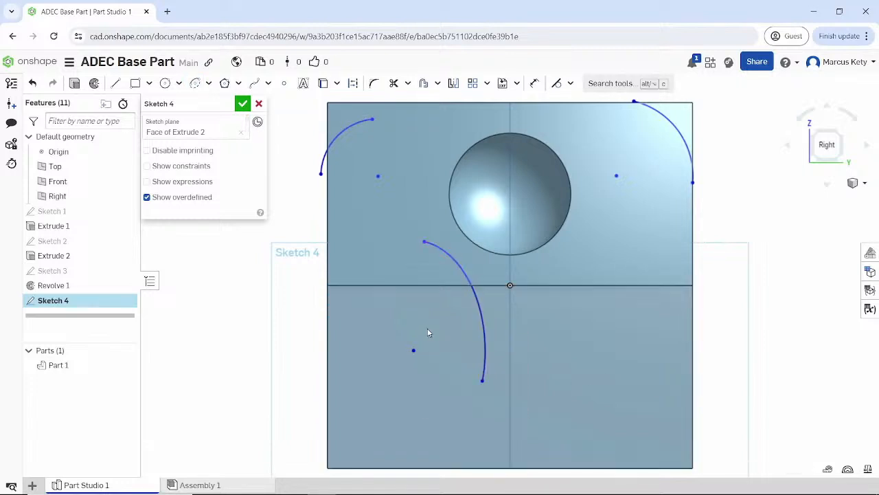
{"action": "left_click_drag", "start_coordinate": [304, 109], "coordinate": [351, 168]}
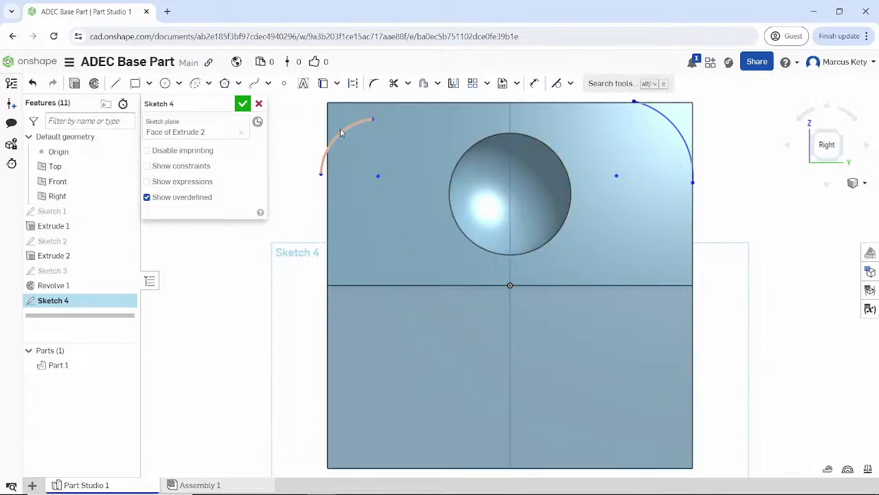
{"action": "key", "text": "Delete"}
Move the 3 point arc's endpoint onto the raised face's outer edge, closer to the hemispherical cut
{"action": "left_click", "coordinate": [677, 132]}
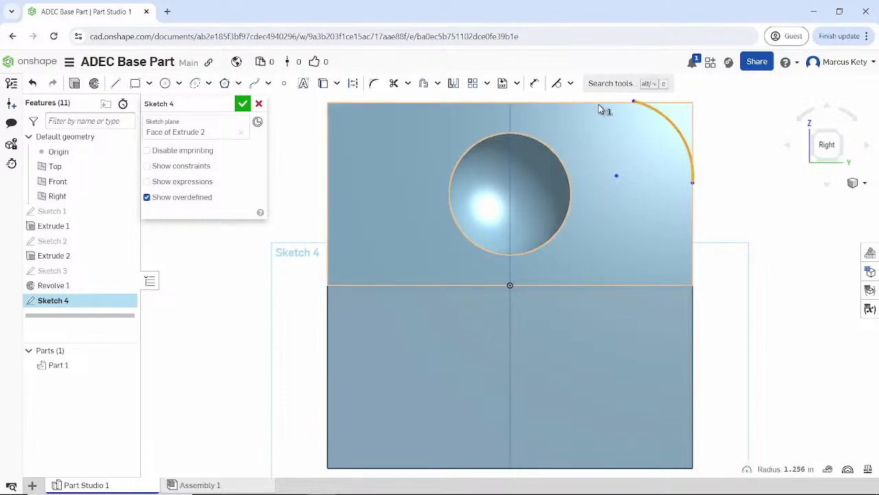
{"action": "left_click", "coordinate": [601, 102]}
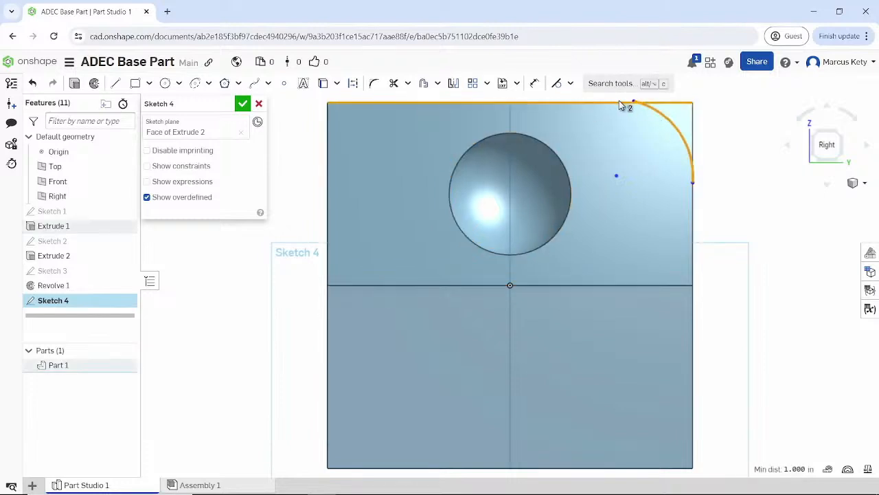
{"action": "key", "text": "Escape"}
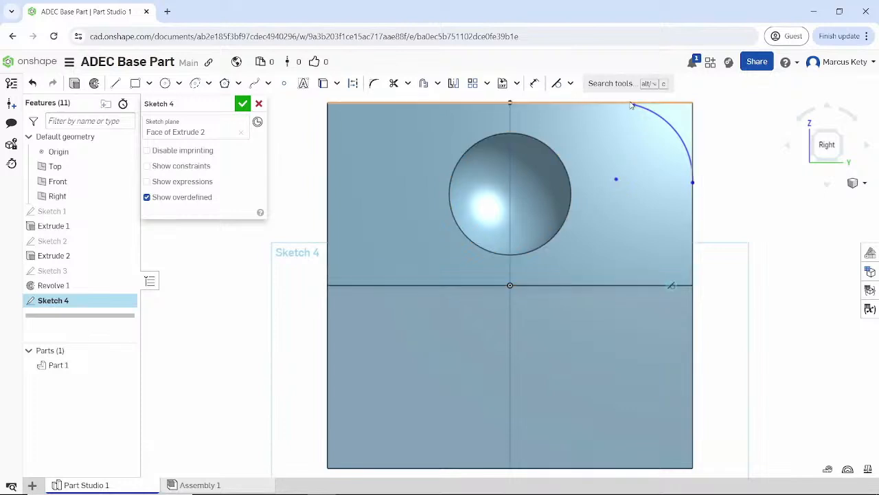
{"action": "key", "text": "ctrl+z"}
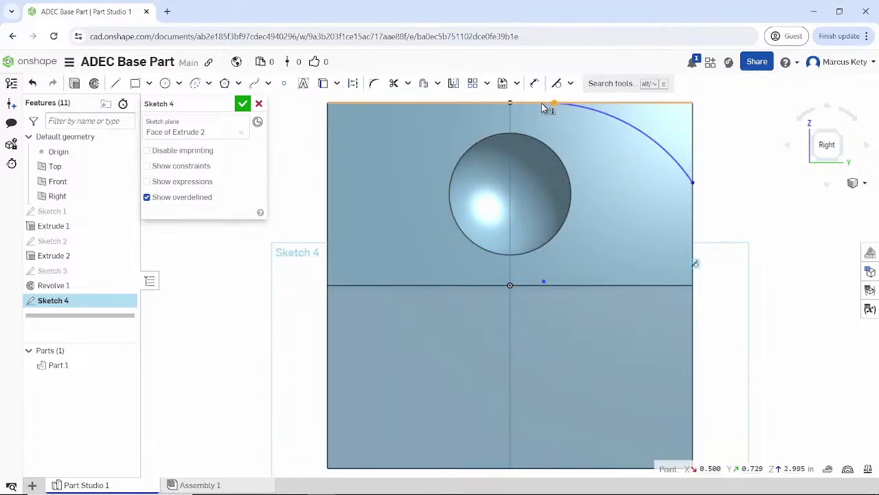
Make the arc's two endpoints coincident with the upper and right edges of the block face
{"action": "left_click", "coordinate": [570, 83]}
{"action": "left_click", "coordinate": [577, 104]}
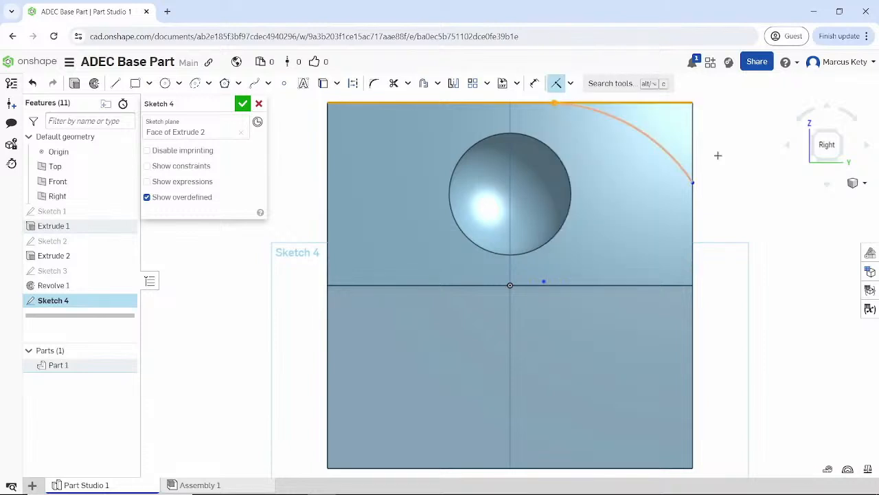
{"action": "left_click", "coordinate": [693, 190]}
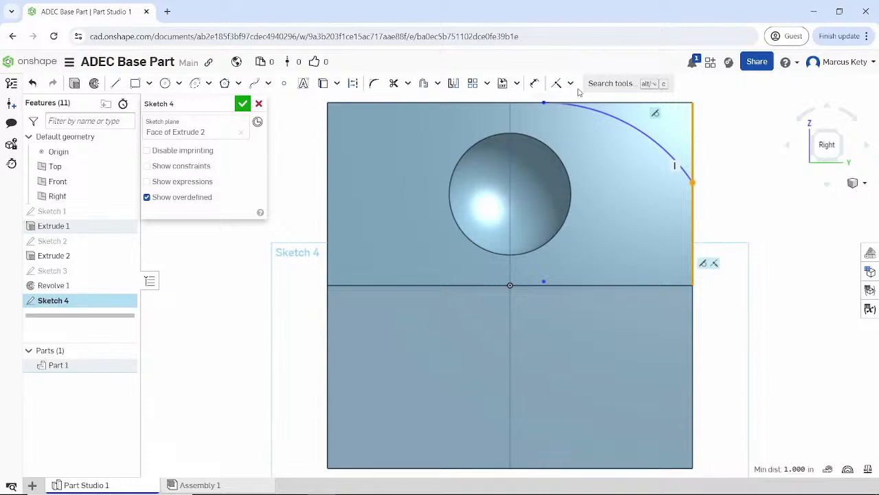
{"action": "left_click", "coordinate": [557, 83]}
Make the corner arc tangent to the right edge of the block face
{"action": "left_click", "coordinate": [680, 168]}
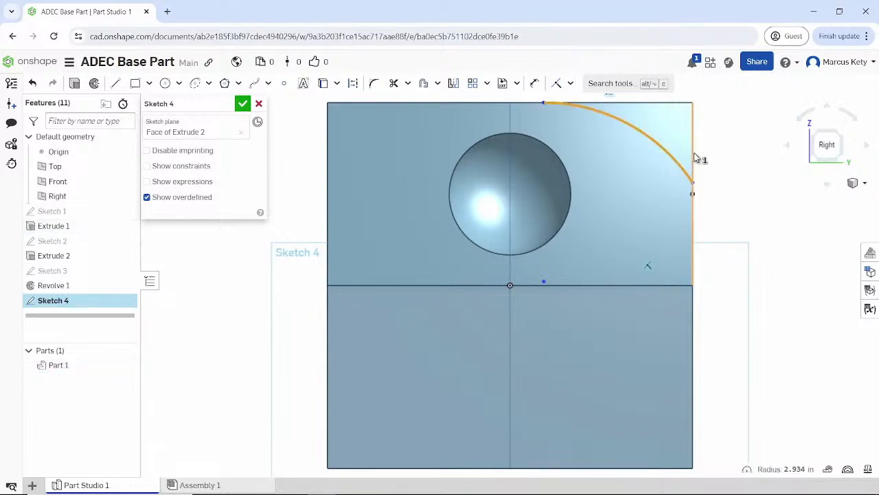
{"action": "left_click", "coordinate": [694, 158]}
{"action": "left_click", "coordinate": [570, 83]}
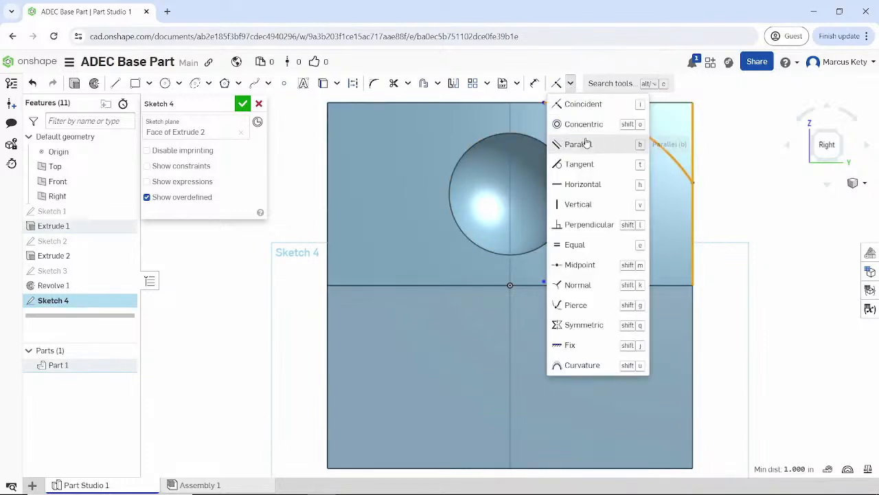
{"action": "left_click", "coordinate": [579, 164]}
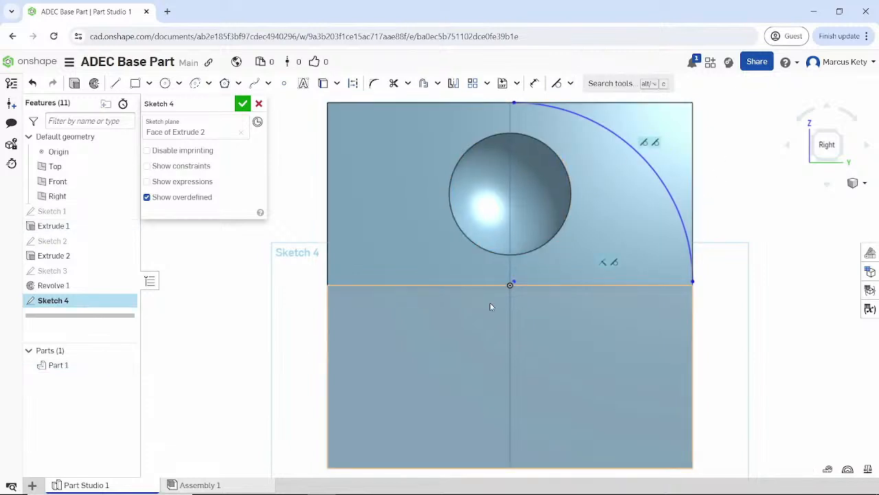
Shrink the arc toward the face's upper-right corner and dimension its radius to 1 in
{"action": "left_click_drag", "start_coordinate": [517, 278], "coordinate": [640, 140]}
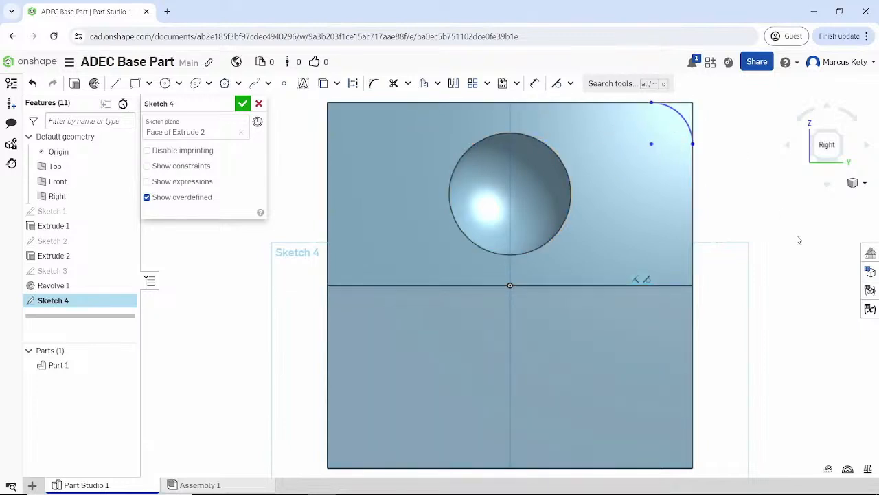
{"action": "left_click", "coordinate": [539, 84]}
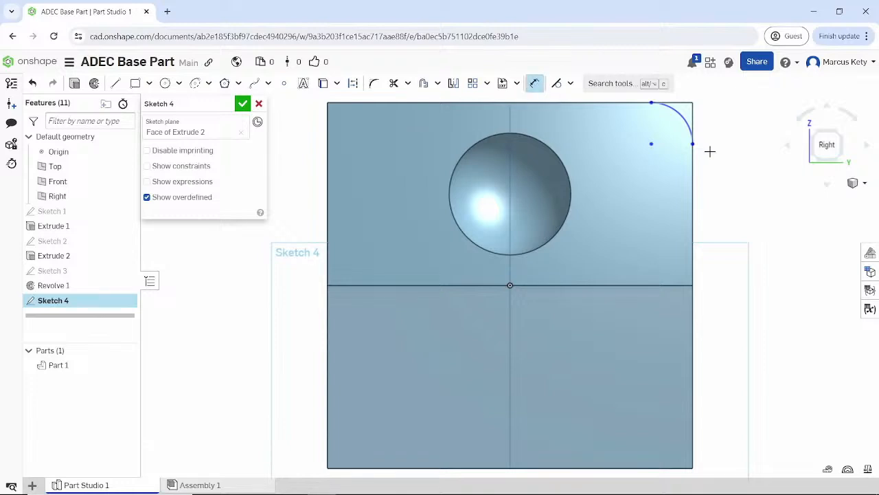
{"action": "left_click", "coordinate": [689, 123]}
{"action": "left_click", "coordinate": [737, 117]}
{"action": "type", "text": "1"}
{"action": "key", "text": "Return"}
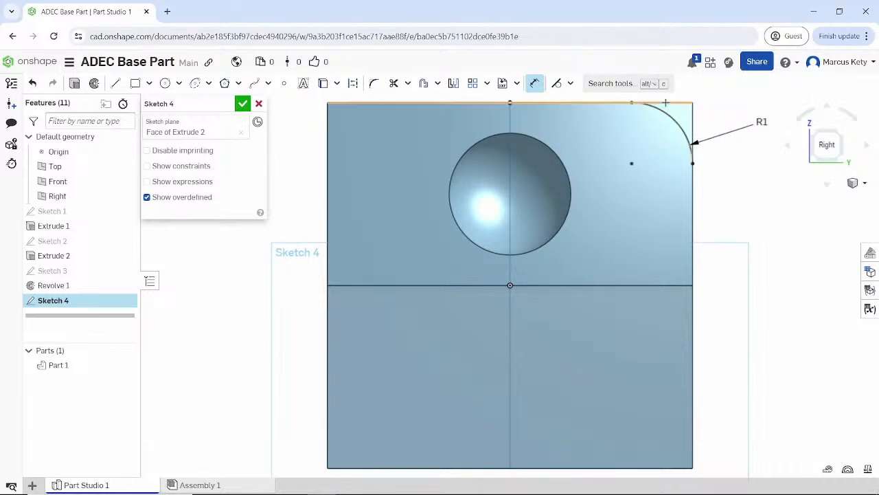
Draw two lines from the arc's upper end to the face corner and down to the arc's lower end
{"action": "left_click", "coordinate": [115, 84]}
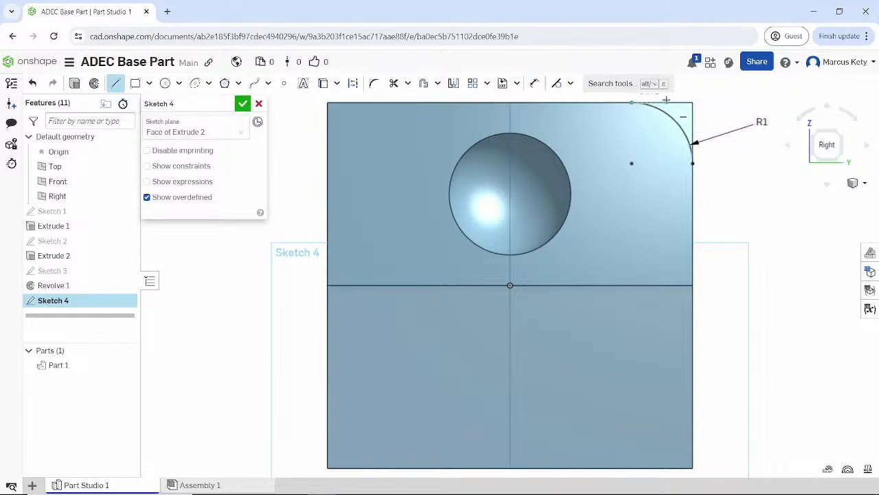
{"action": "left_click", "coordinate": [693, 103]}
{"action": "left_click", "coordinate": [693, 164]}
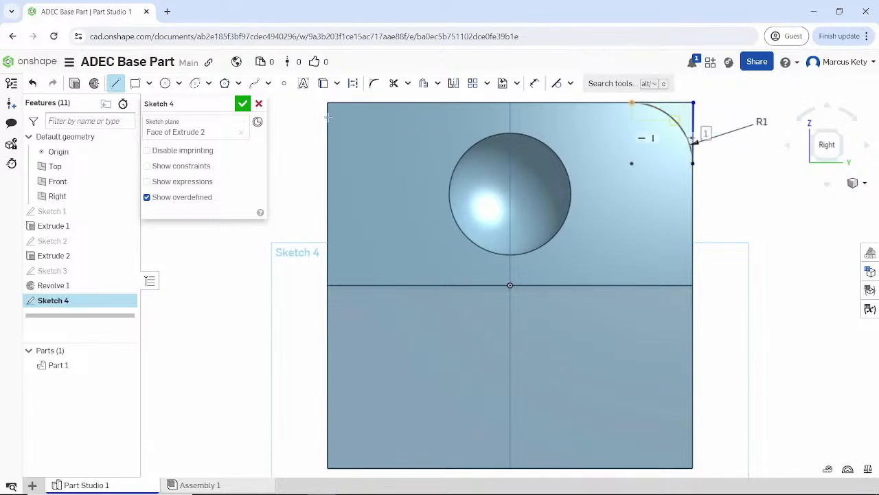
{"action": "key", "text": "Escape"}
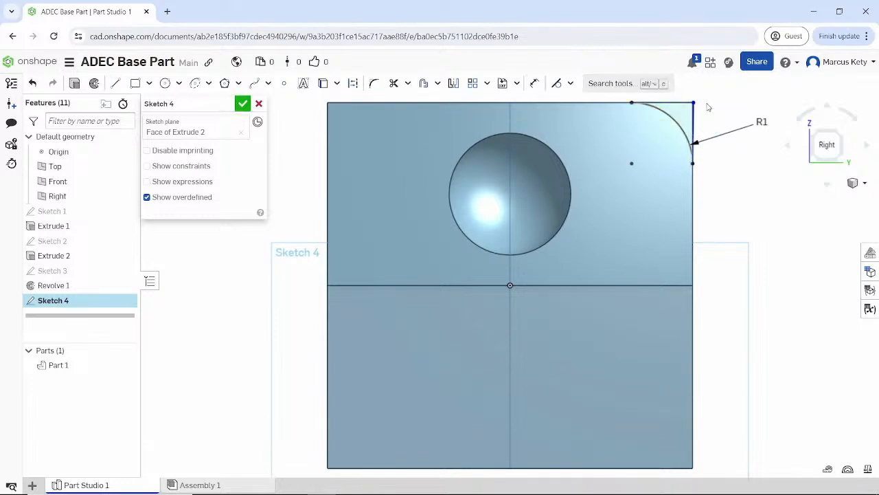
Apply a vertical constraint to the slightly slanted line on the face's right edge
{"action": "scroll", "coordinate": [695, 107], "scroll_direction": "up", "scroll_amount": 5}
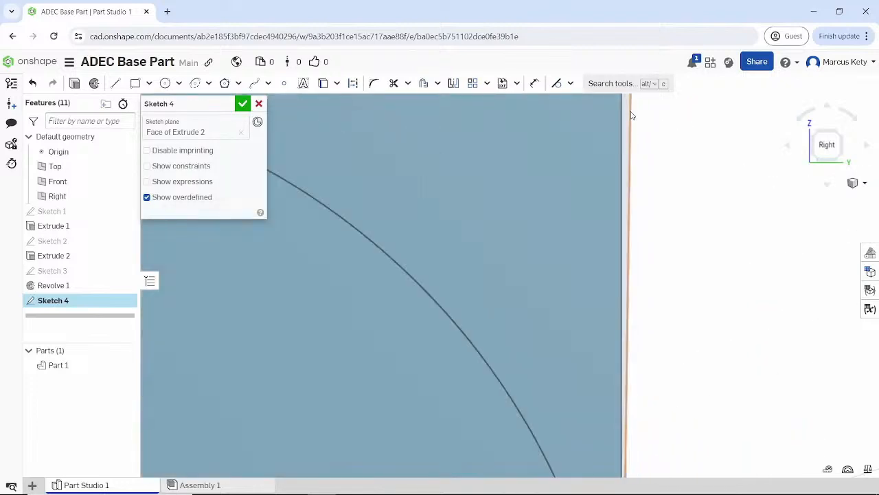
{"action": "scroll", "coordinate": [634, 112], "scroll_direction": "down", "scroll_amount": 4}
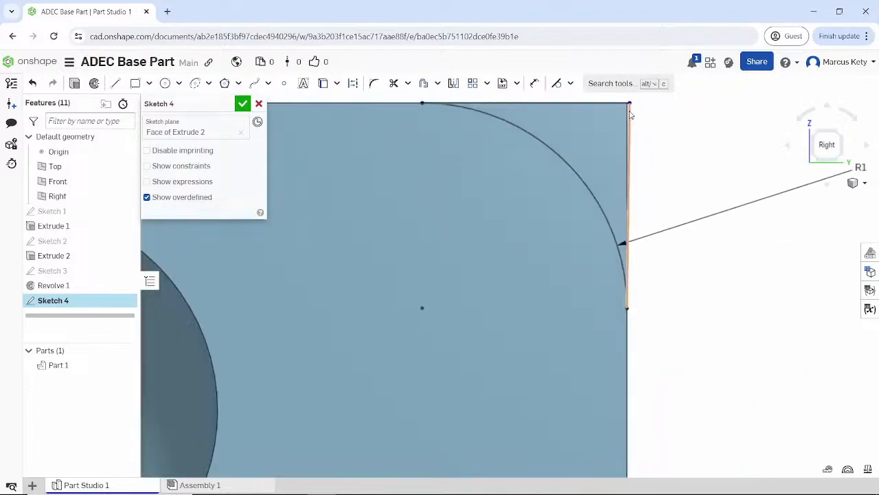
{"action": "mouse_move", "coordinate": [631, 104]}
{"action": "left_mouse_down"}
{"action": "mouse_move", "coordinate": [622, 107]}
{"action": "mouse_move", "coordinate": [638, 119]}
{"action": "left_mouse_up"}
{"action": "left_click", "coordinate": [570, 83]}
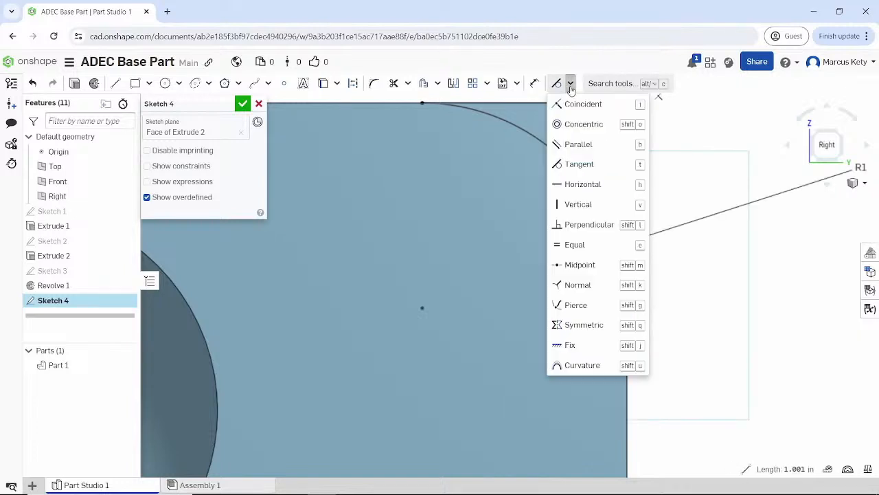
{"action": "left_click", "coordinate": [591, 204]}
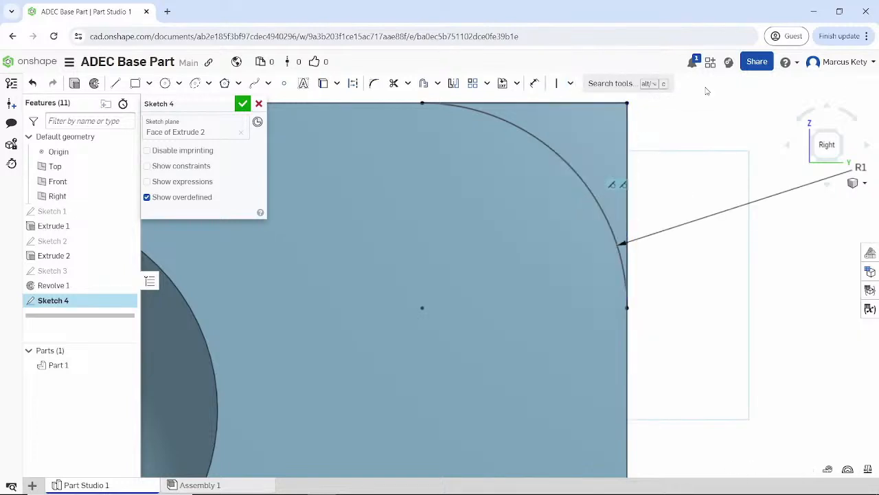
{"action": "left_click", "coordinate": [626, 191]}
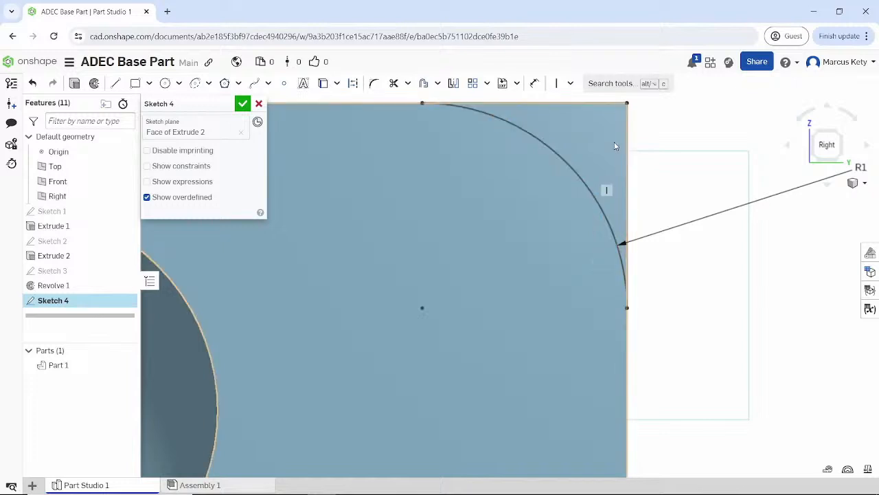
Mirror the arc and its two corner lines about the Front plane and finish Sketch 4
{"action": "scroll", "coordinate": [216, 350], "scroll_direction": "down", "scroll_amount": 5}
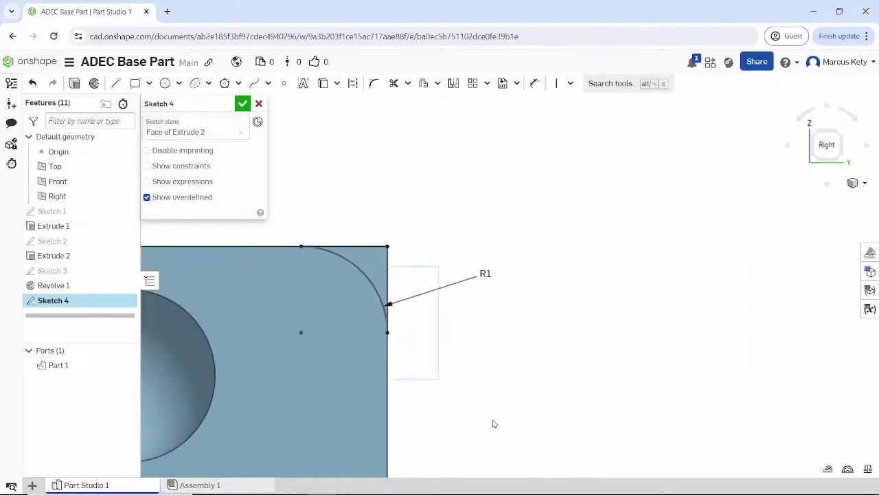
{"action": "mouse_move", "coordinate": [473, 414]}
{"action": "middle_mouse_down"}
{"action": "mouse_move", "coordinate": [873, 268]}
{"action": "mouse_move", "coordinate": [824, 309]}
{"action": "middle_mouse_up"}
{"action": "scroll", "coordinate": [387, 225], "scroll_direction": "up", "scroll_amount": 2}
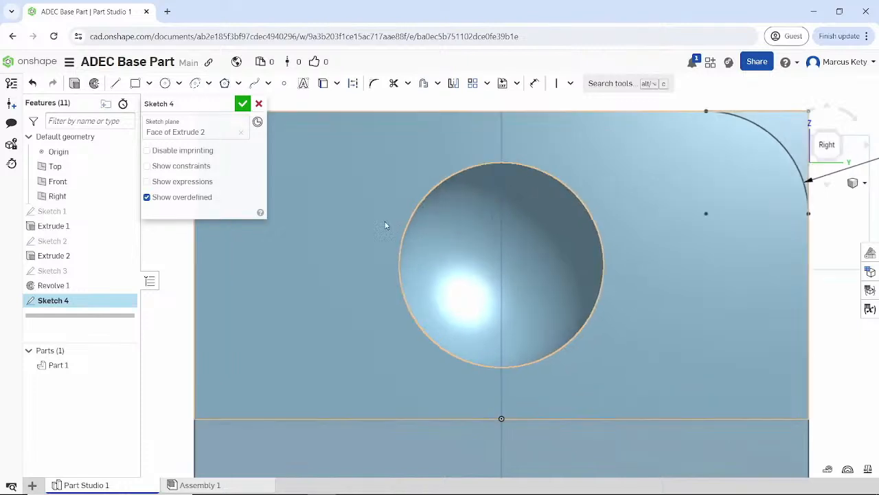
{"action": "scroll", "coordinate": [382, 233], "scroll_direction": "down", "scroll_amount": 4}
{"action": "mouse_move", "coordinate": [382, 240]}
{"action": "right_mouse_down"}
{"action": "mouse_move", "coordinate": [406, 230]}
{"action": "mouse_move", "coordinate": [383, 227]}
{"action": "right_mouse_up"}
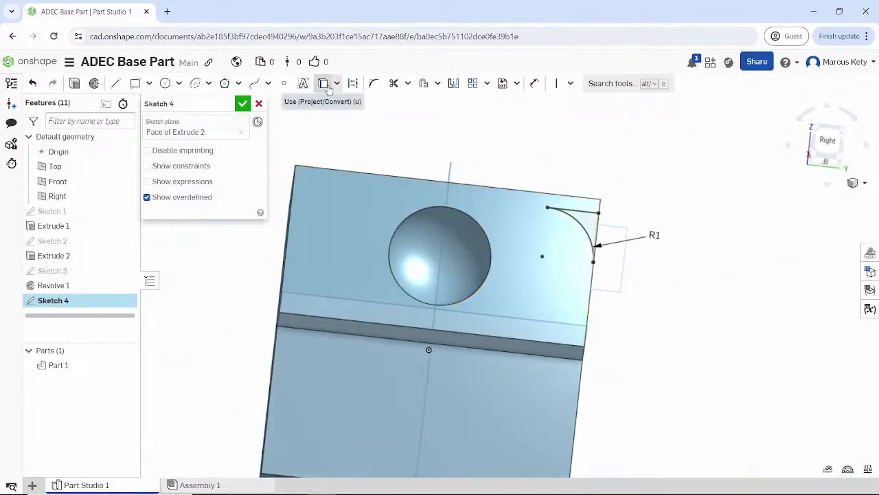
{"action": "left_click", "coordinate": [456, 83]}
{"action": "right_click_drag", "start_coordinate": [449, 146], "coordinate": [431, 194]}
{"action": "left_click", "coordinate": [429, 193]}
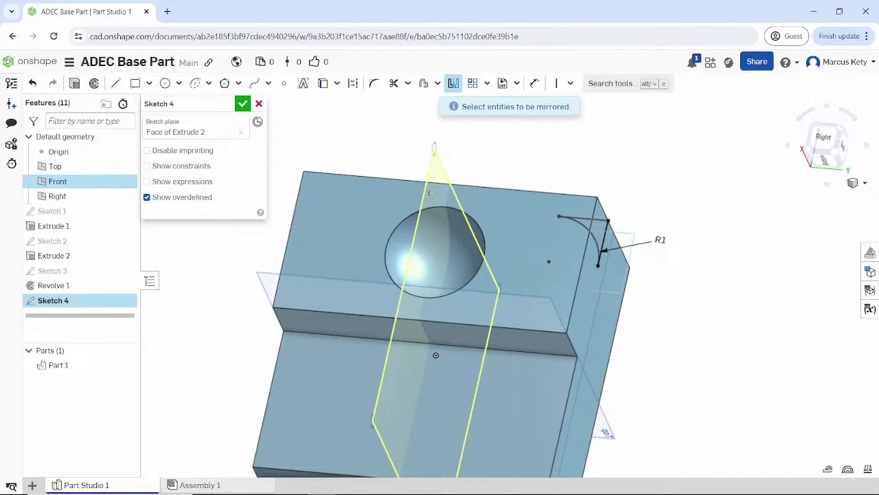
{"action": "left_click", "coordinate": [599, 224]}
{"action": "left_click", "coordinate": [595, 219]}
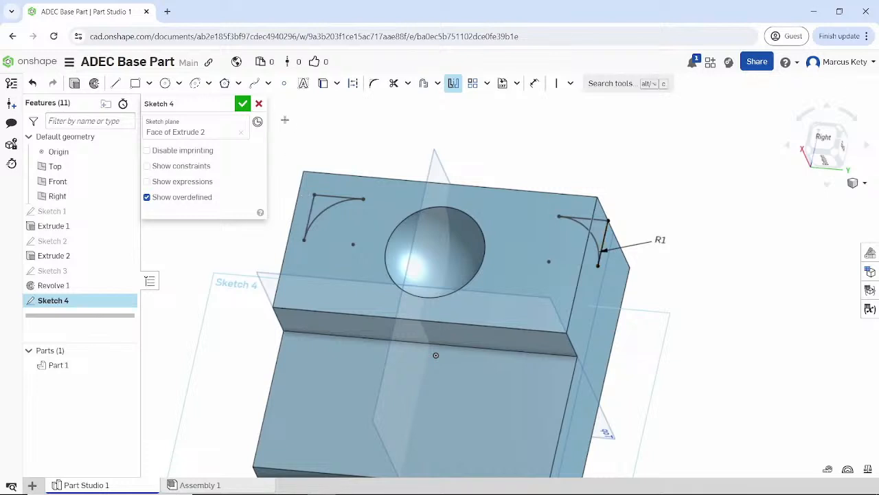
{"action": "left_click", "coordinate": [242, 103]}
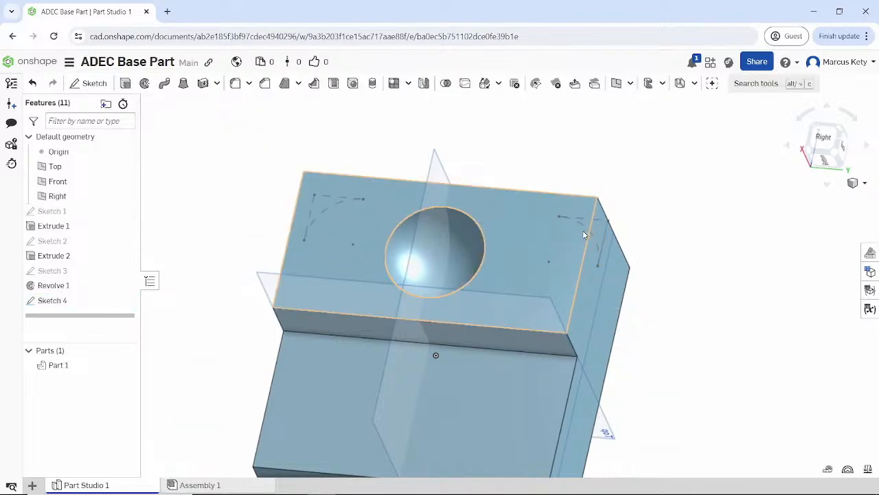
Extrude the Sketch 4 corner regions as a symmetric Remove cut with the Through all end type
{"action": "left_click", "coordinate": [50, 303]}
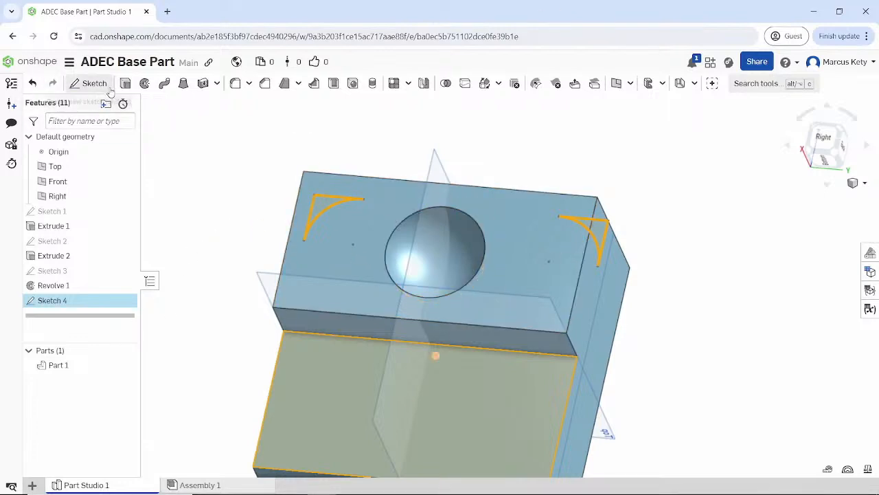
{"action": "key", "text": "shift+e"}
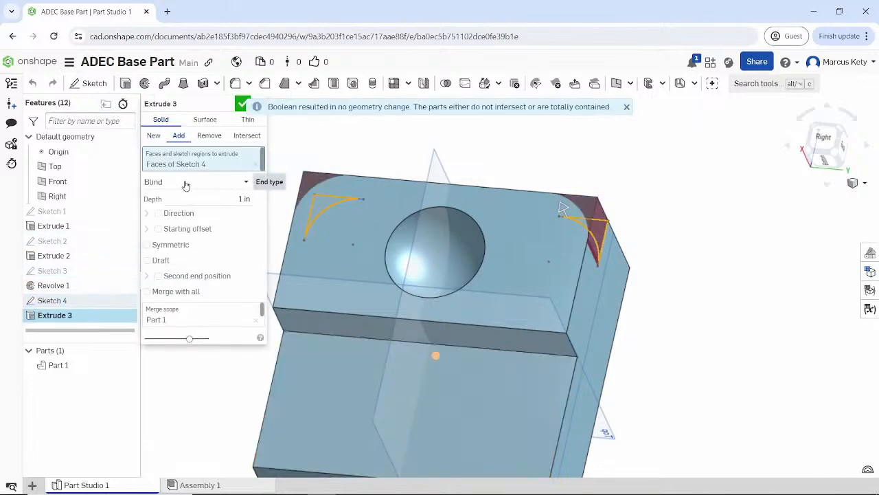
{"action": "left_click", "coordinate": [201, 135]}
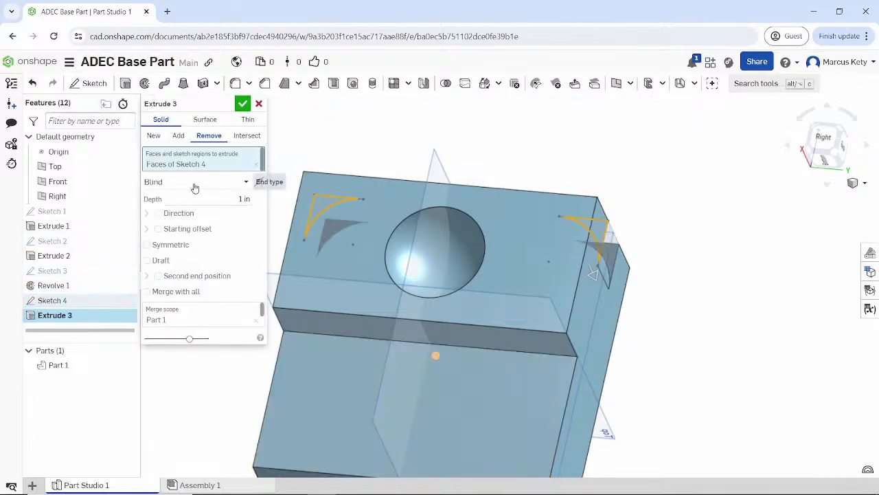
{"action": "left_click", "coordinate": [245, 181]}
{"action": "left_click", "coordinate": [187, 275]}
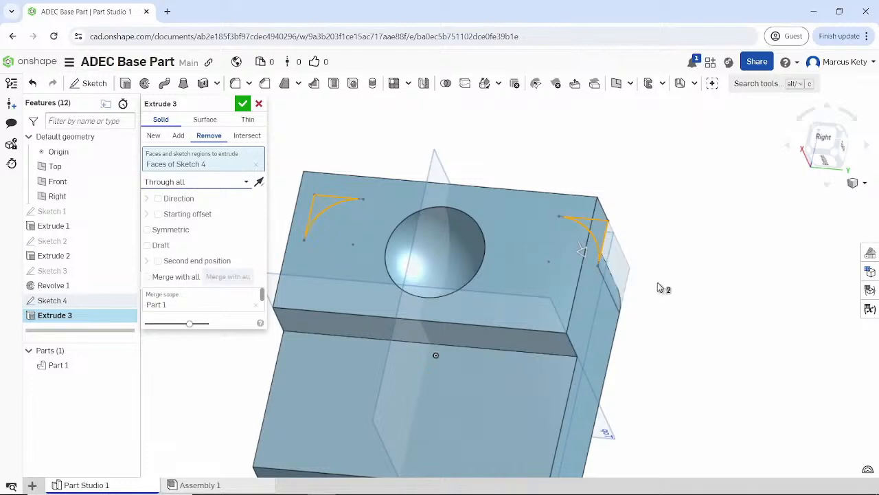
{"action": "right_click_drag", "start_coordinate": [611, 289], "coordinate": [527, 265]}
{"action": "right_click_drag", "start_coordinate": [653, 255], "coordinate": [662, 274]}
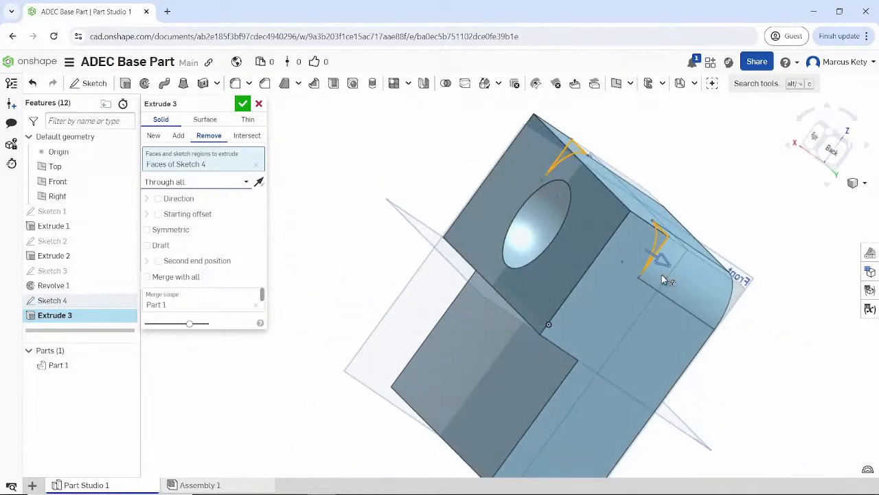
{"action": "left_click", "coordinate": [163, 234]}
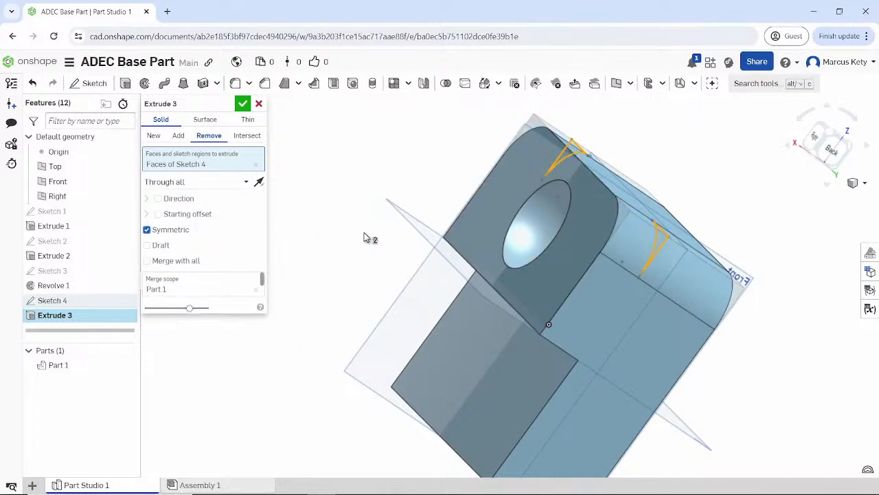
{"action": "left_click", "coordinate": [245, 103]}
Rename Part 1 as Fred
{"action": "right_click_drag", "start_coordinate": [467, 243], "coordinate": [493, 235]}
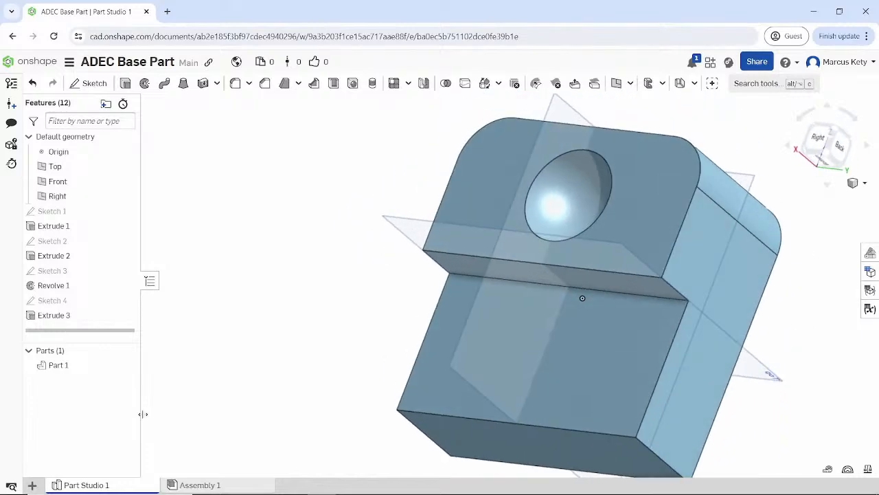
{"action": "left_click", "coordinate": [59, 365]}
{"action": "right_click", "coordinate": [60, 365]}
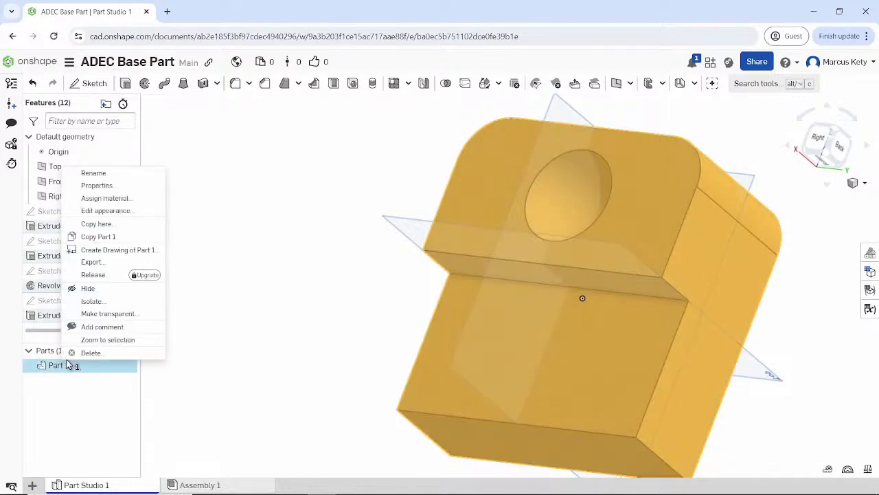
{"action": "left_click", "coordinate": [93, 173]}
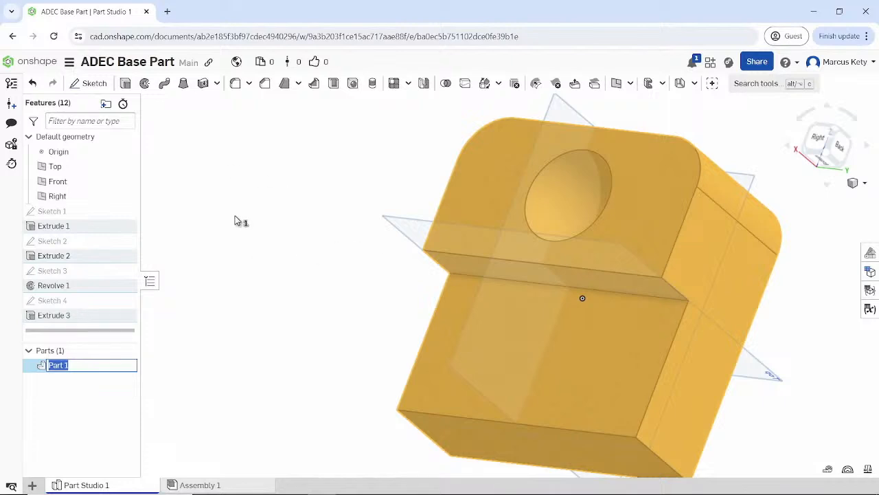
{"action": "type", "text": "Fred"}
{"action": "key", "text": "Return"}
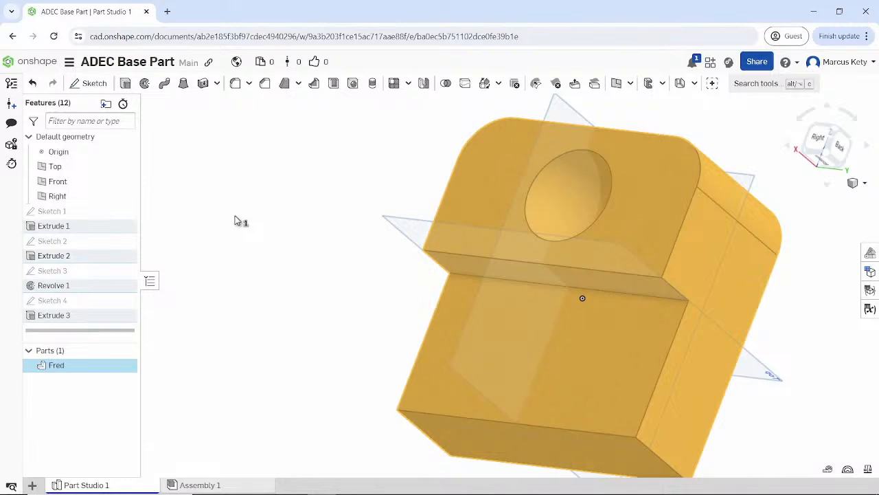
{"action": "left_click", "coordinate": [285, 171]}
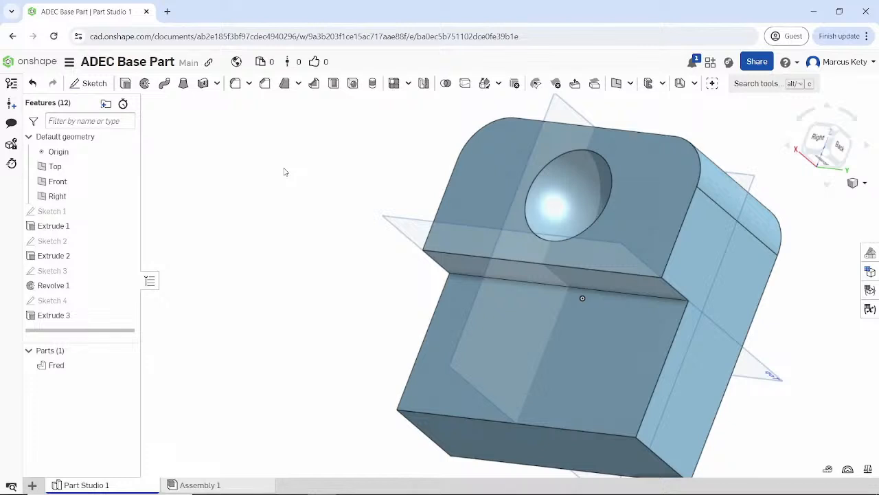
Switch to the PowerPoint slide show and advance to the Sketch Features of Note slide
{"action": "key", "text": "alt+Tab"}
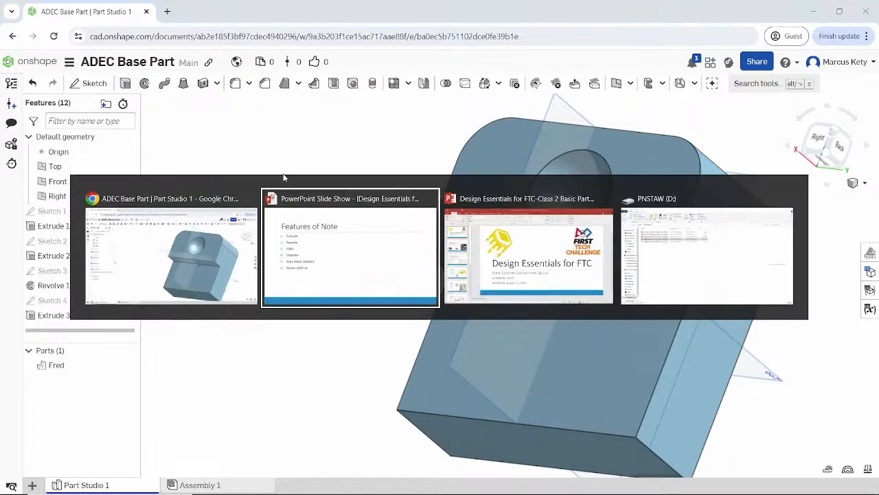
{"action": "key", "text": "Right"}
{"action": "key", "text": "Right"}
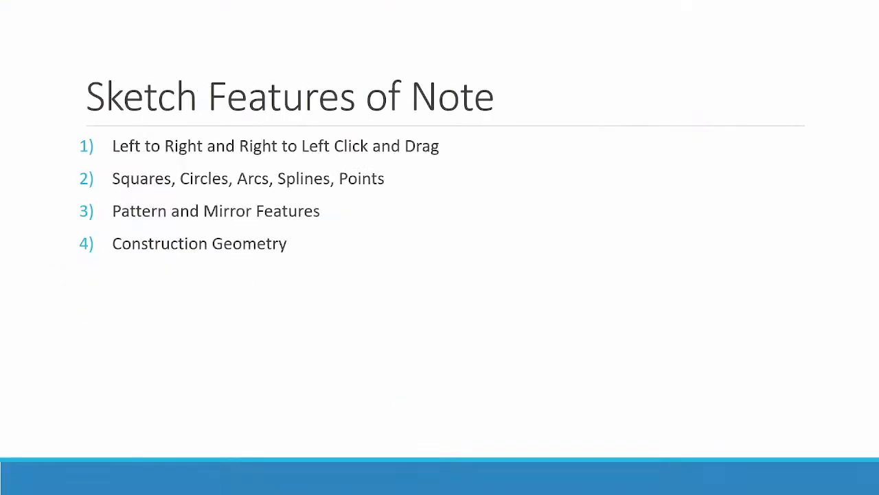
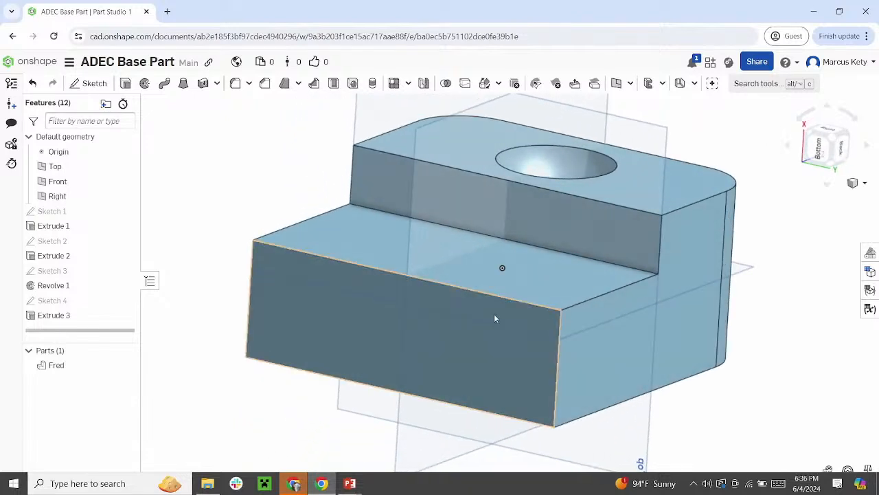
Examine the stepped block from several angles, including the lower ledge and the rounded corners
{"action": "scroll", "coordinate": [508, 206], "scroll_direction": "down", "scroll_amount": 2}
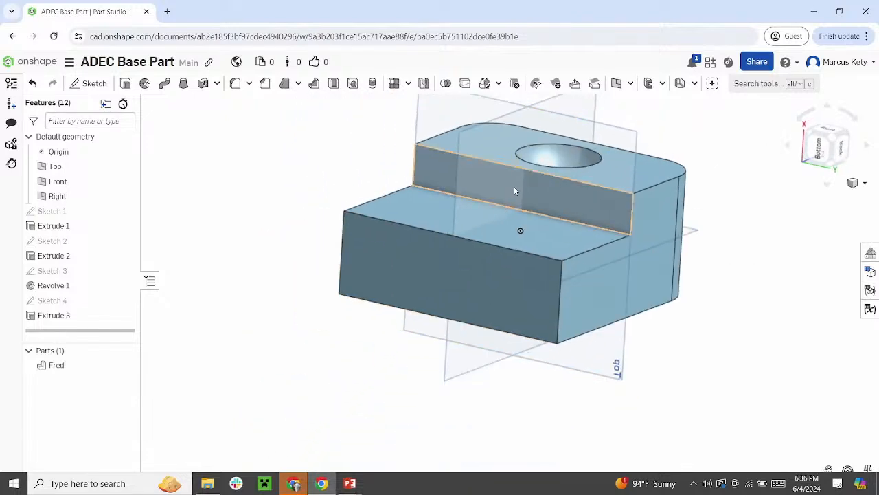
{"action": "right_click_drag", "start_coordinate": [514, 190], "coordinate": [476, 243]}
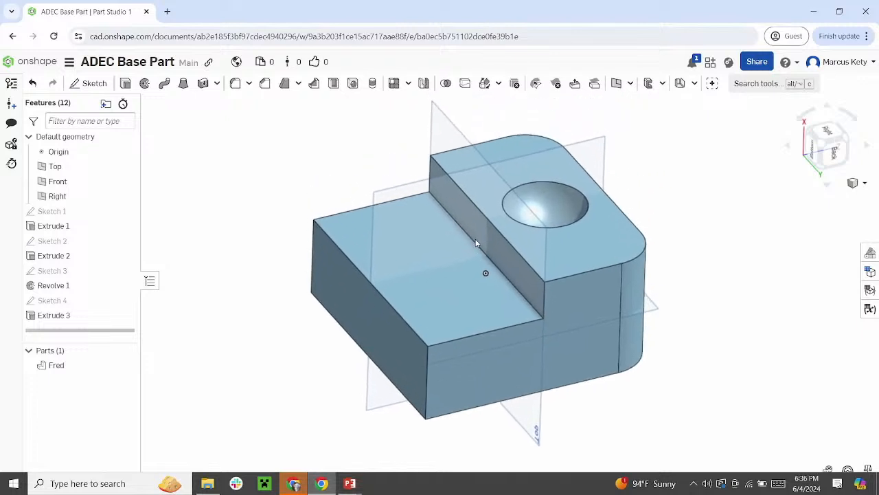
{"action": "middle_click_drag", "start_coordinate": [475, 239], "coordinate": [491, 251]}
{"action": "right_click_drag", "start_coordinate": [384, 213], "coordinate": [382, 204]}
{"action": "scroll", "coordinate": [445, 226], "scroll_direction": "down", "scroll_amount": 3}
{"action": "scroll", "coordinate": [458, 253], "scroll_direction": "up", "scroll_amount": 2}
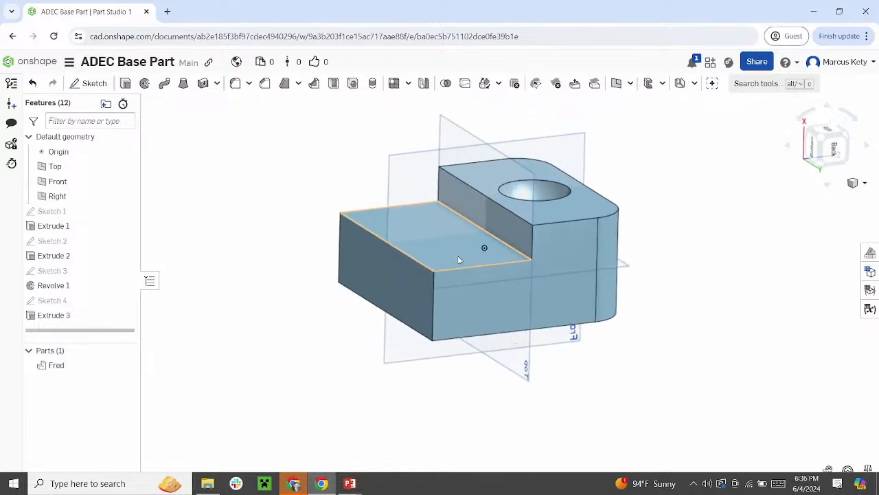
{"action": "scroll", "coordinate": [459, 260], "scroll_direction": "up", "scroll_amount": 2}
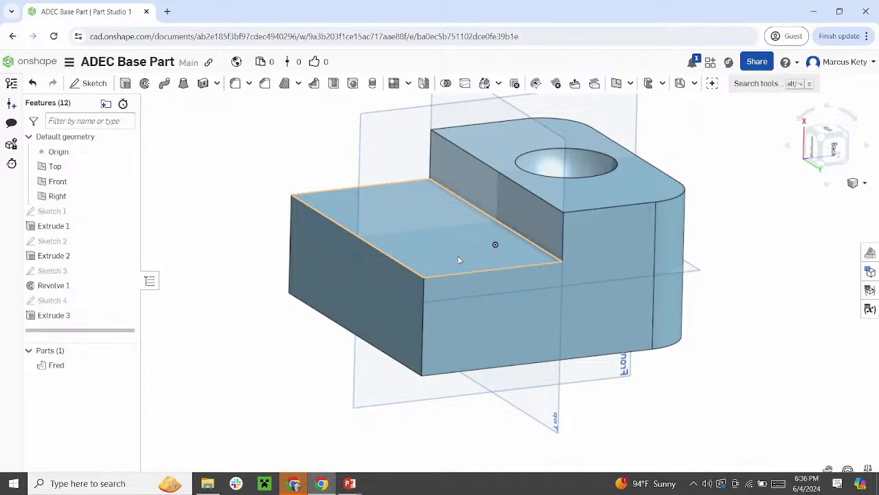
{"action": "scroll", "coordinate": [459, 233], "scroll_direction": "down", "scroll_amount": 1}
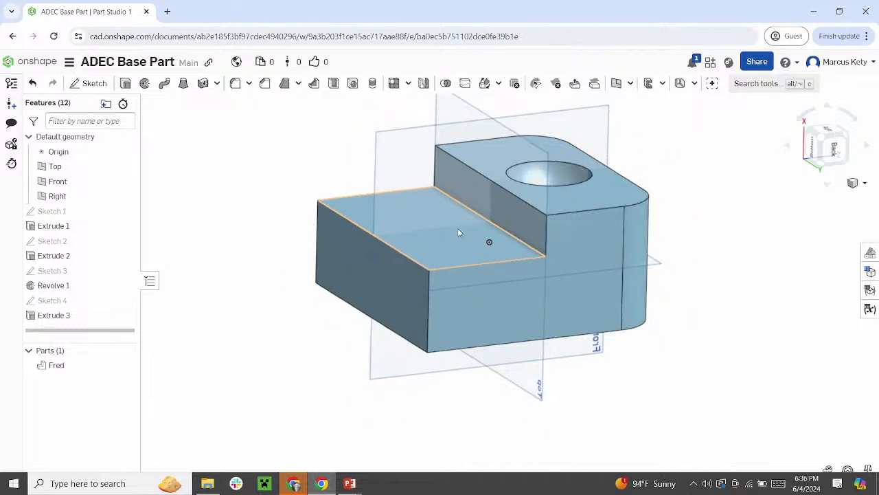
{"action": "right_click_drag", "start_coordinate": [459, 229], "coordinate": [458, 215]}
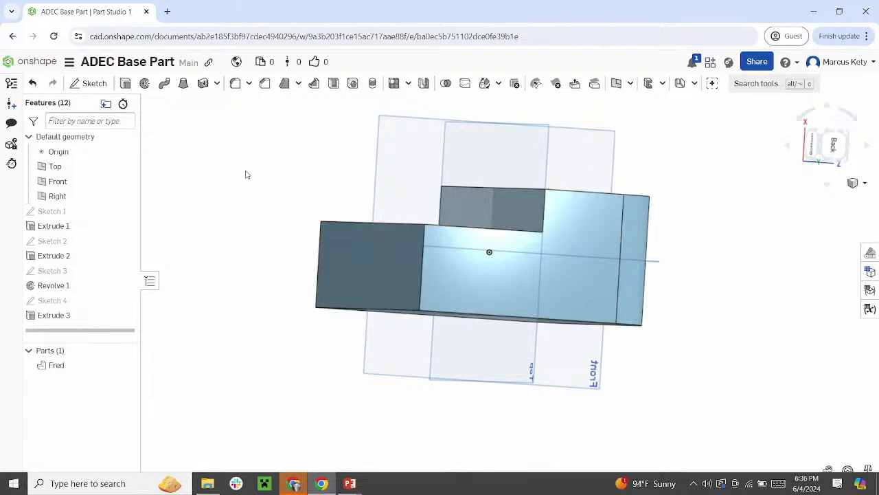
{"action": "right_click_drag", "start_coordinate": [307, 205], "coordinate": [275, 258]}
{"action": "middle_click_drag", "start_coordinate": [274, 258], "coordinate": [359, 219]}
{"action": "scroll", "coordinate": [540, 232], "scroll_direction": "down", "scroll_amount": 2}
{"action": "scroll", "coordinate": [539, 234], "scroll_direction": "up", "scroll_amount": 3}
{"action": "scroll", "coordinate": [539, 234], "scroll_direction": "down", "scroll_amount": 2}
{"action": "scroll", "coordinate": [539, 235], "scroll_direction": "up", "scroll_amount": 3}
{"action": "mouse_move", "coordinate": [408, 290]}
{"action": "right_mouse_down"}
{"action": "mouse_move", "coordinate": [506, 257]}
{"action": "mouse_move", "coordinate": [515, 275]}
{"action": "mouse_move", "coordinate": [508, 326]}
{"action": "mouse_move", "coordinate": [469, 349]}
{"action": "mouse_move", "coordinate": [498, 371]}
{"action": "mouse_move", "coordinate": [468, 353]}
{"action": "mouse_move", "coordinate": [488, 352]}
{"action": "right_mouse_up"}
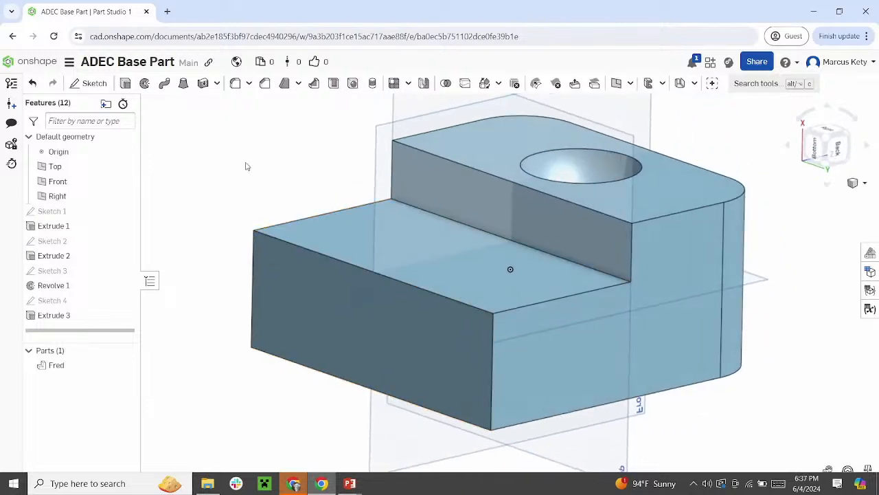
Start a sketch on the lower ledge's upper face and draw an inscribed six-sided polygon with a circle about 1.805 in in diameter
{"action": "left_click", "coordinate": [333, 248]}
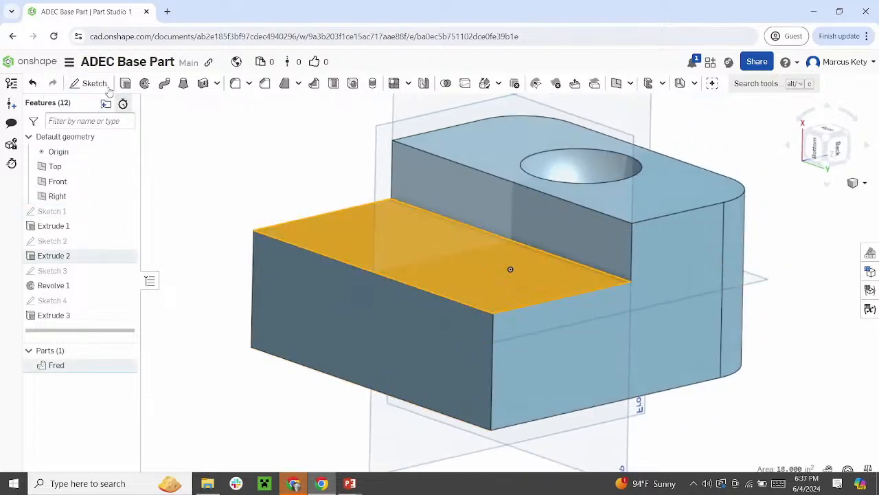
{"action": "left_click", "coordinate": [89, 84]}
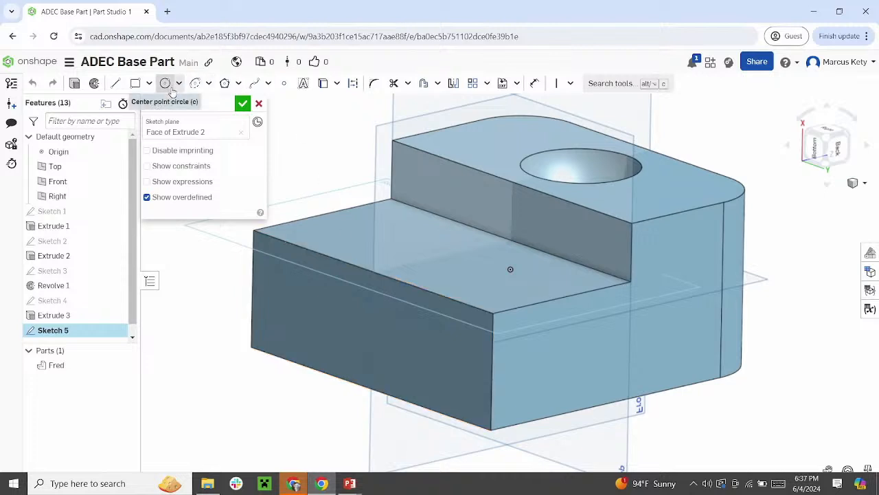
{"action": "left_click", "coordinate": [164, 85]}
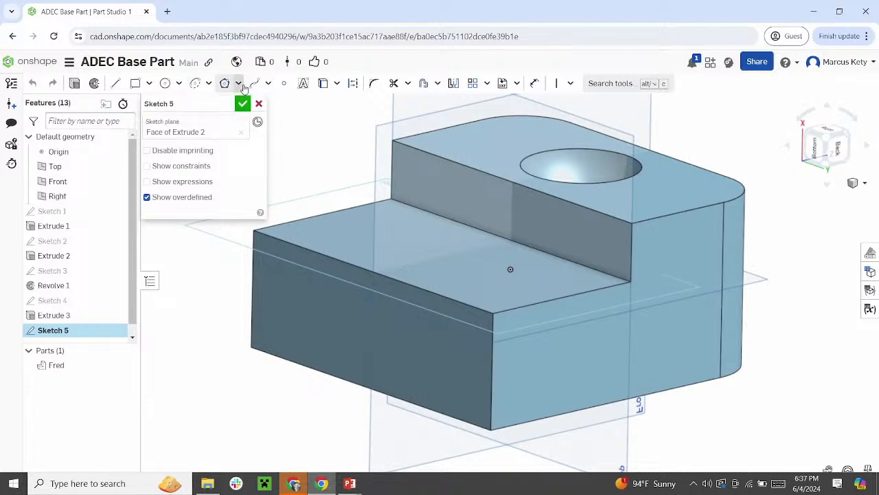
{"action": "left_click", "coordinate": [239, 84]}
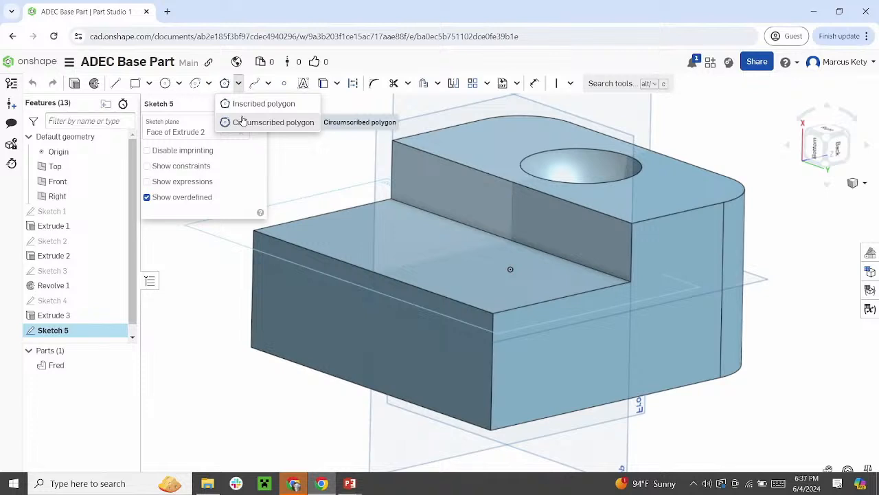
{"action": "left_click", "coordinate": [237, 103]}
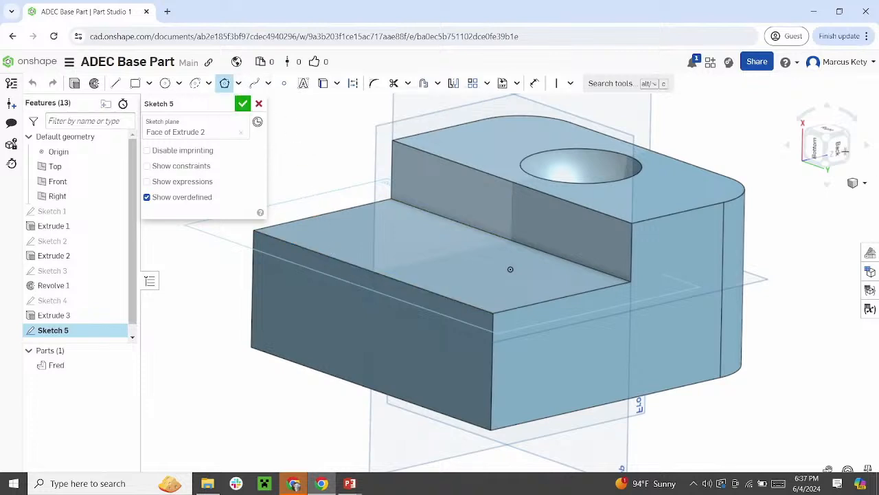
{"action": "left_click", "coordinate": [830, 133]}
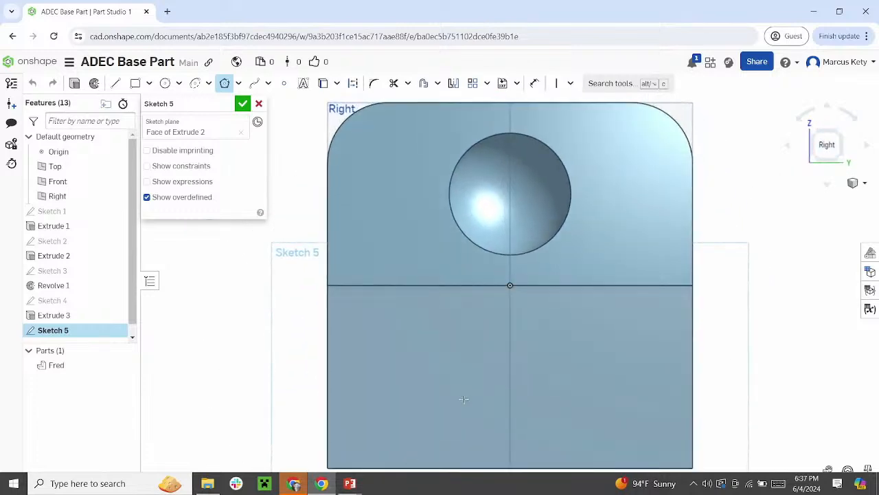
{"action": "right_click_drag", "start_coordinate": [464, 400], "coordinate": [464, 379]}
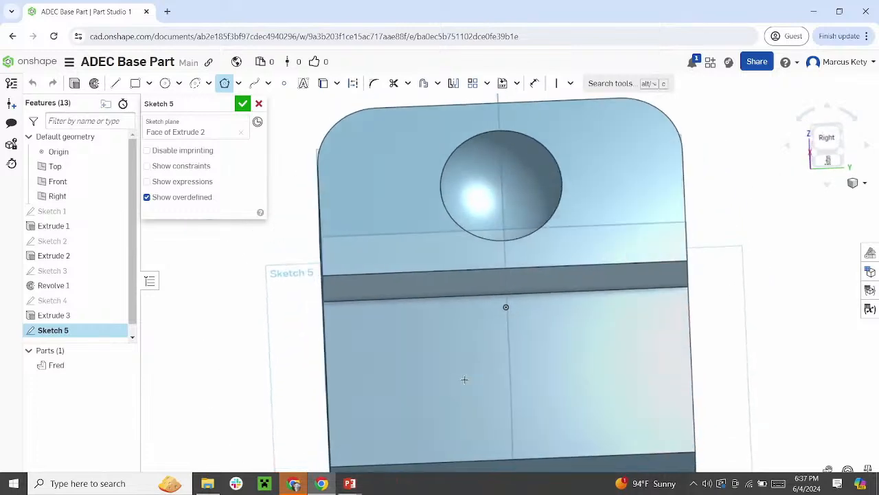
{"action": "key", "text": "n"}
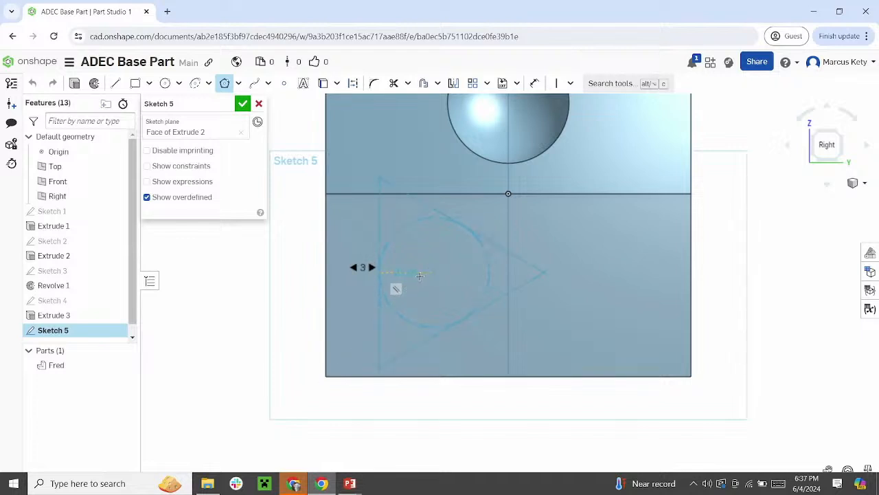
{"action": "left_click", "coordinate": [382, 291]}
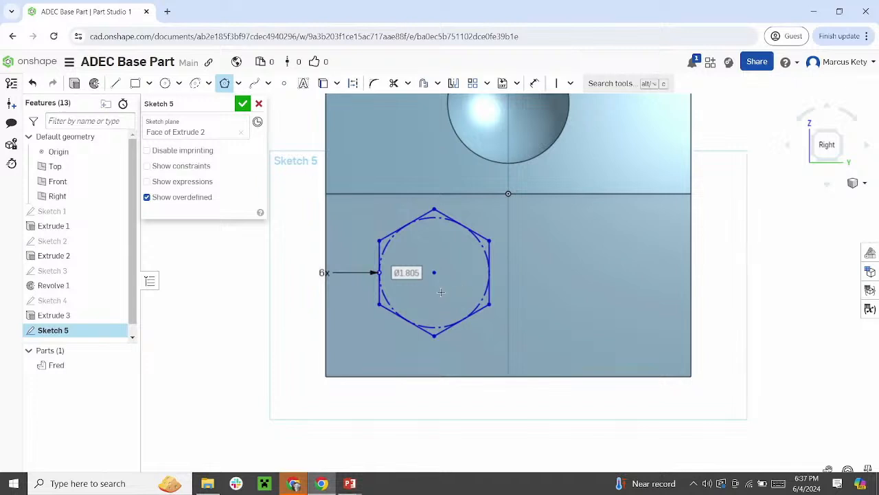
{"action": "left_click", "coordinate": [225, 83]}
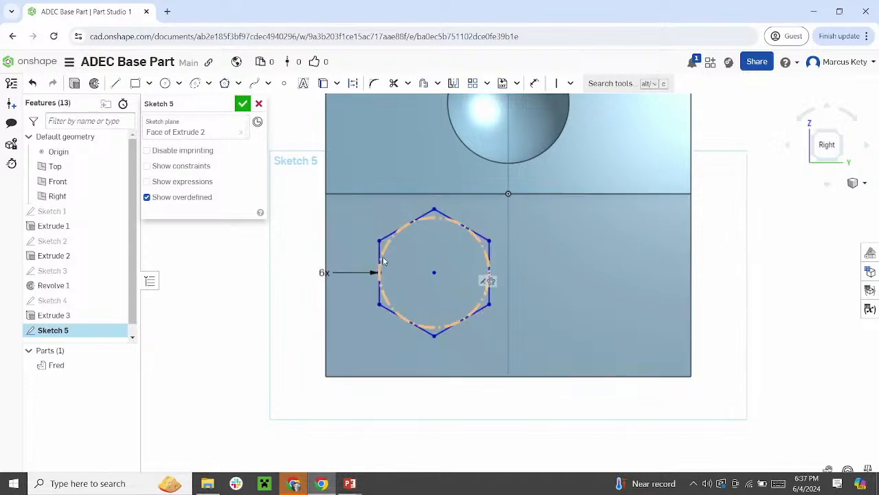
Draw a construction circle about 2.085 in in diameter from the hexagon's center through its corners
{"action": "key", "text": "d"}
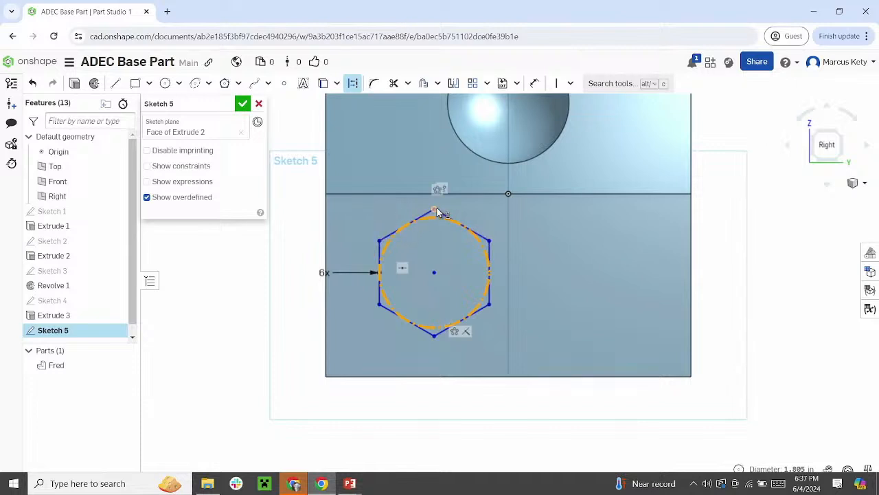
{"action": "left_click", "coordinate": [165, 83]}
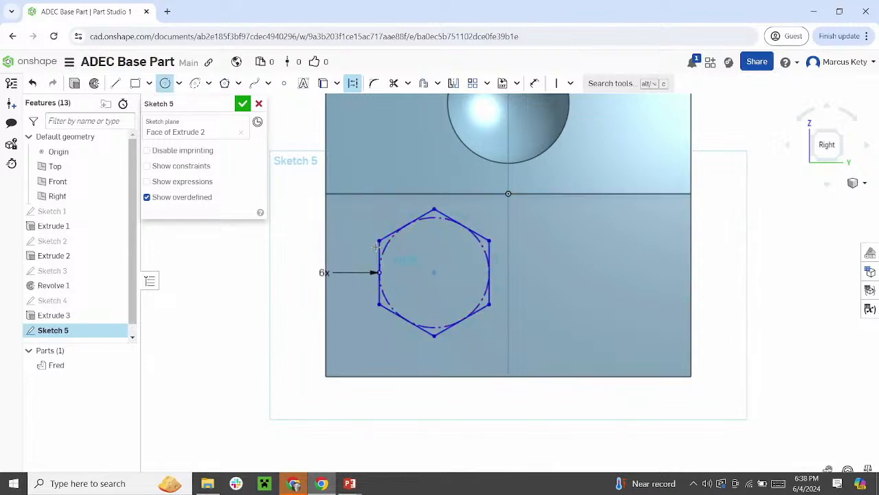
{"action": "left_click", "coordinate": [379, 241]}
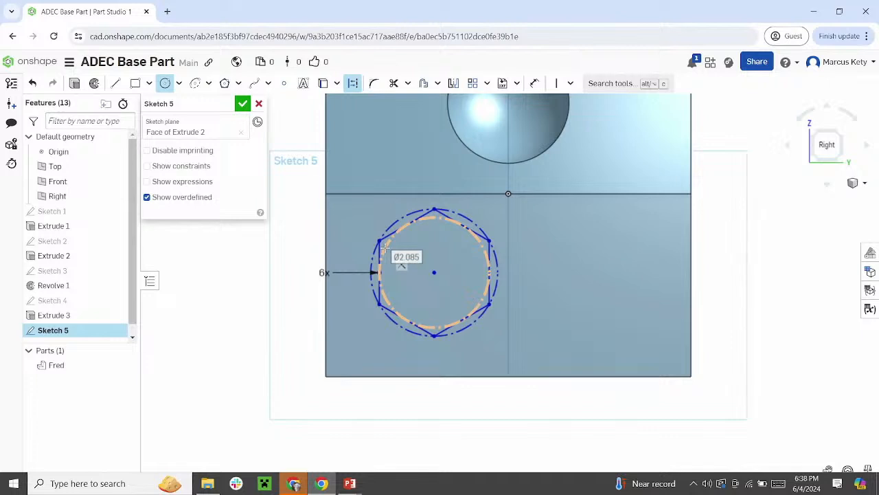
Dimension the hexagon's width across its two vertical sides as 1.5 in
{"action": "left_click", "coordinate": [533, 84]}
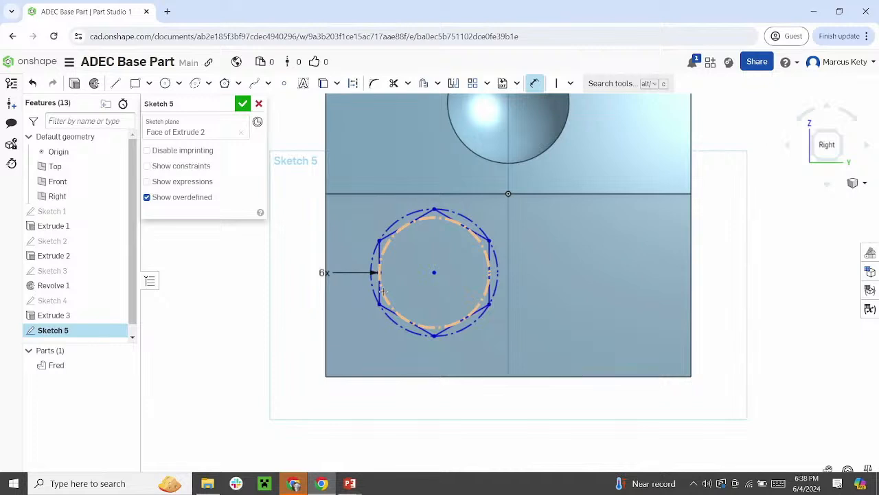
{"action": "left_click", "coordinate": [380, 288]}
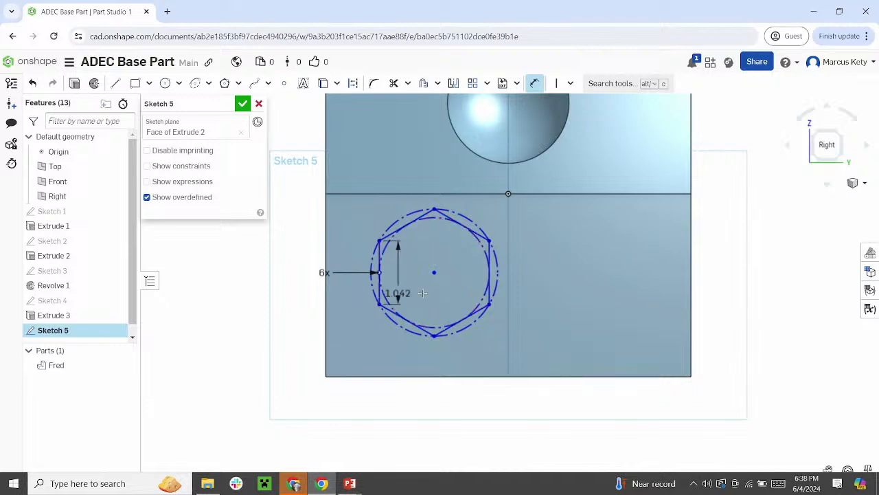
{"action": "left_click", "coordinate": [489, 292]}
{"action": "left_click", "coordinate": [438, 180]}
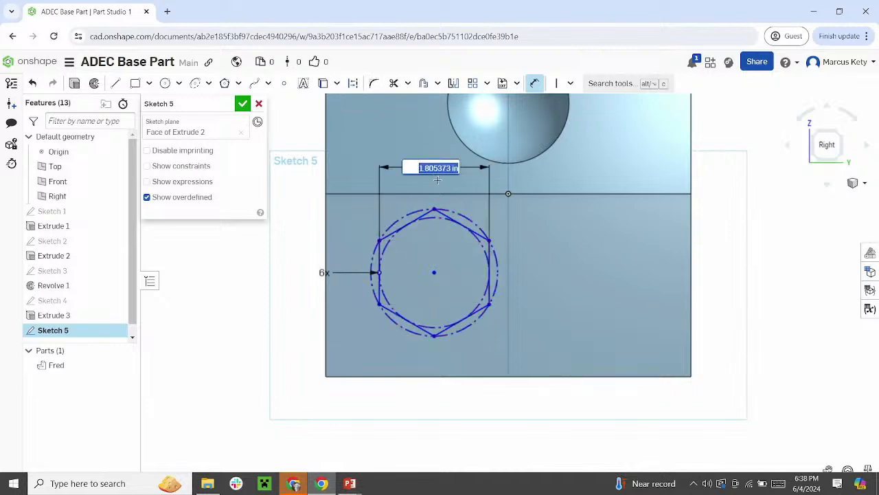
{"action": "type", "text": "1.5"}
{"action": "key", "text": "Return"}
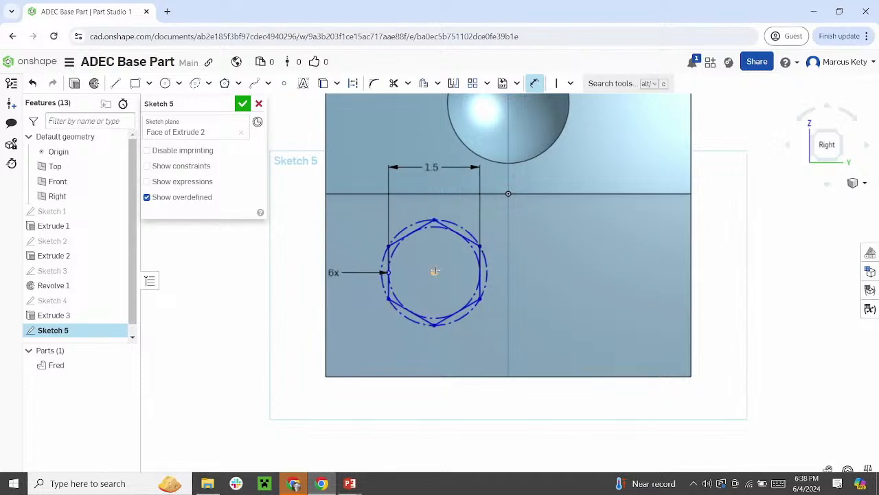
Locate the hexagon's center 1.5 in from the ledge's left edge and 1.5 in from its bottom edge
{"action": "left_click", "coordinate": [326, 310]}
{"action": "left_click", "coordinate": [292, 308]}
{"action": "type", "text": "1.5"}
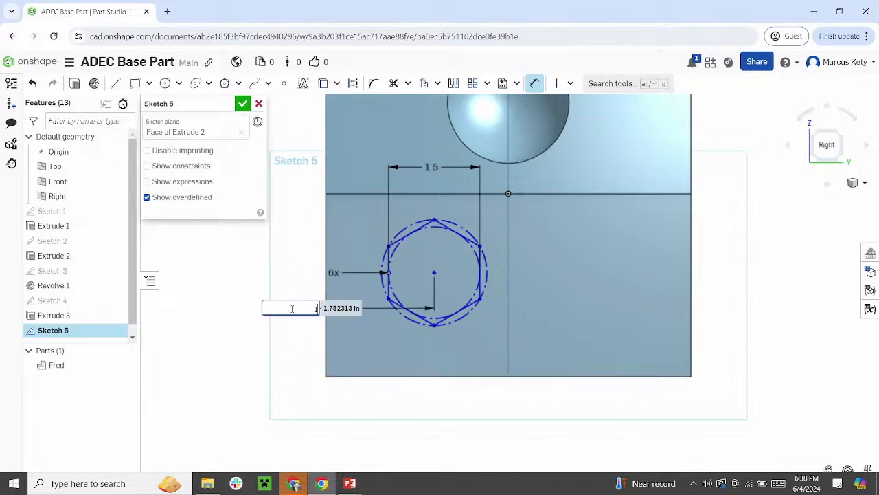
{"action": "key", "text": "Return"}
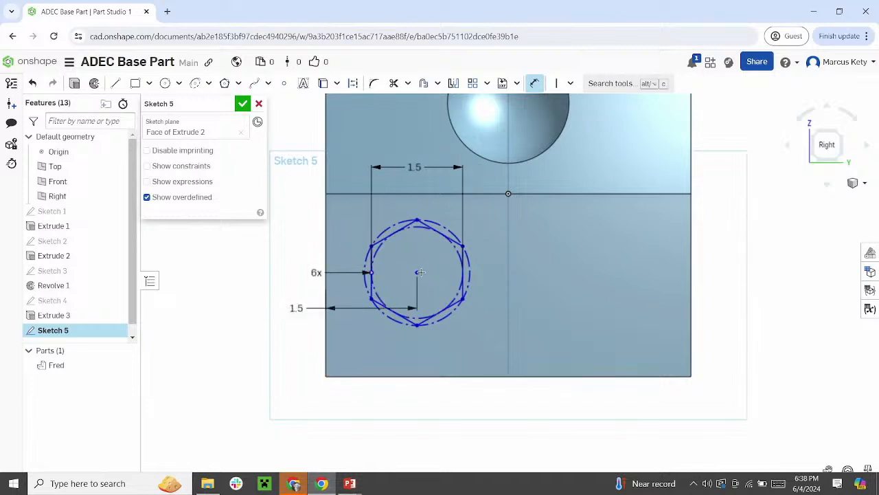
{"action": "left_click", "coordinate": [403, 376]}
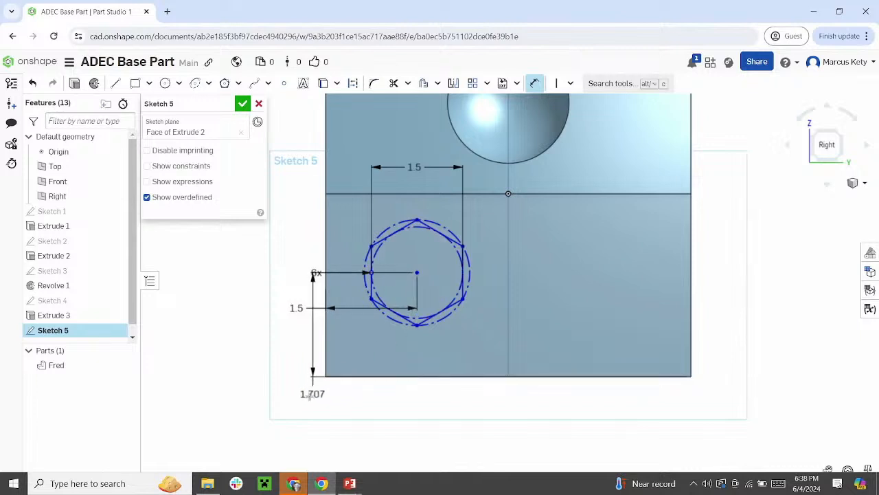
{"action": "left_click", "coordinate": [286, 402]}
{"action": "type", "text": "1.5"}
{"action": "key", "text": "Return"}
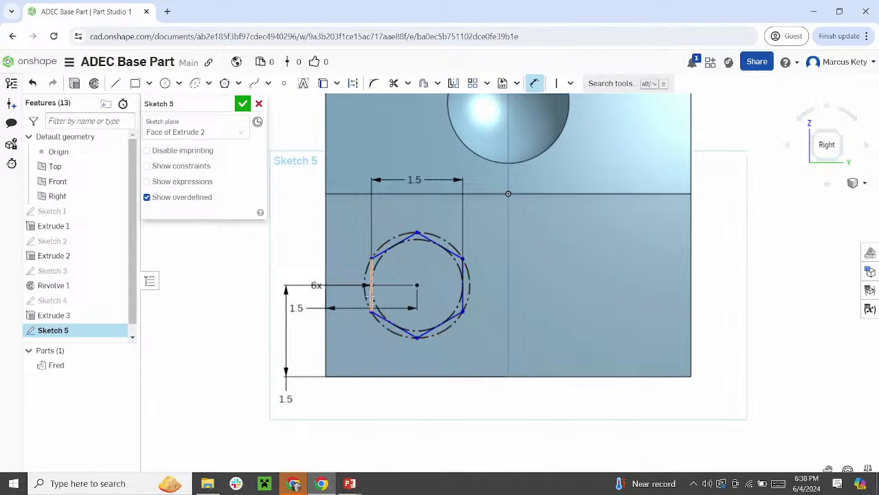
Dimension the hexagon's left side 0.75 in from the ledge's left edge to fix its orientation
{"action": "left_click", "coordinate": [368, 285]}
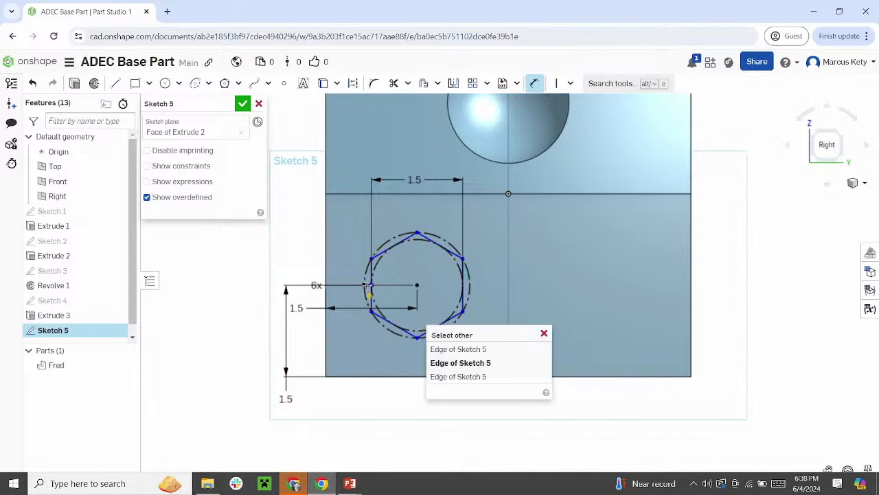
{"action": "left_click", "coordinate": [545, 334]}
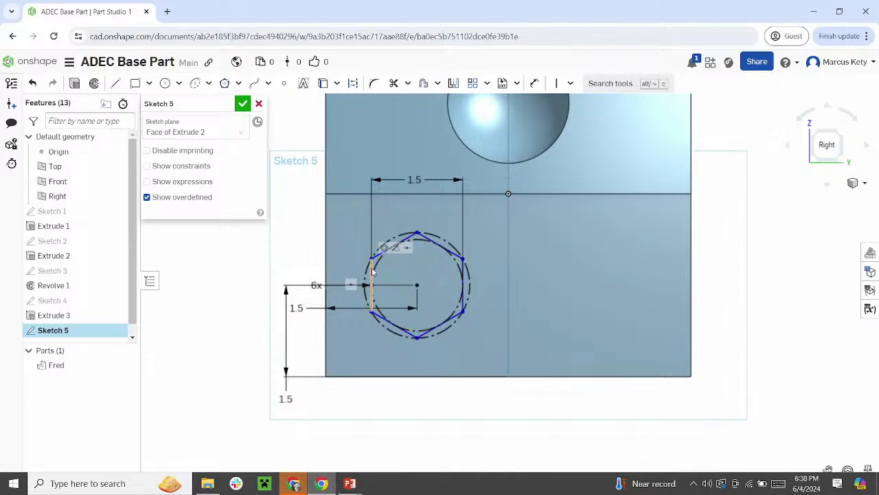
{"action": "left_click", "coordinate": [534, 83]}
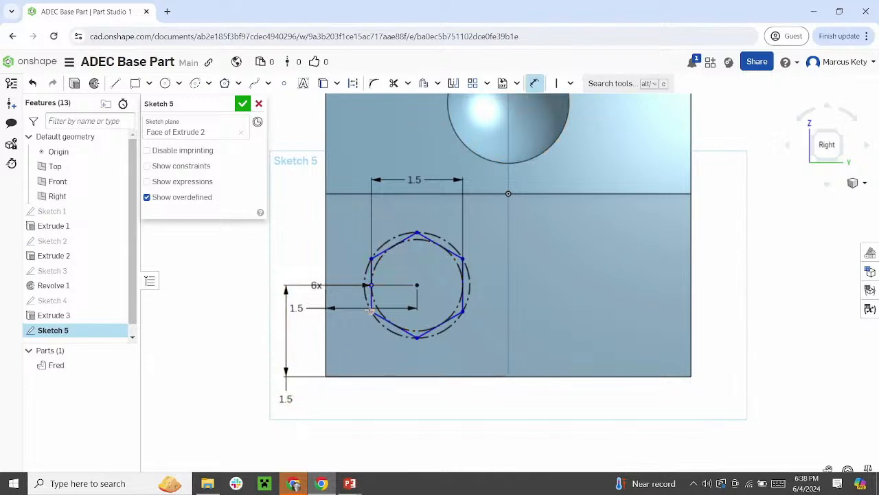
{"action": "left_click", "coordinate": [326, 357]}
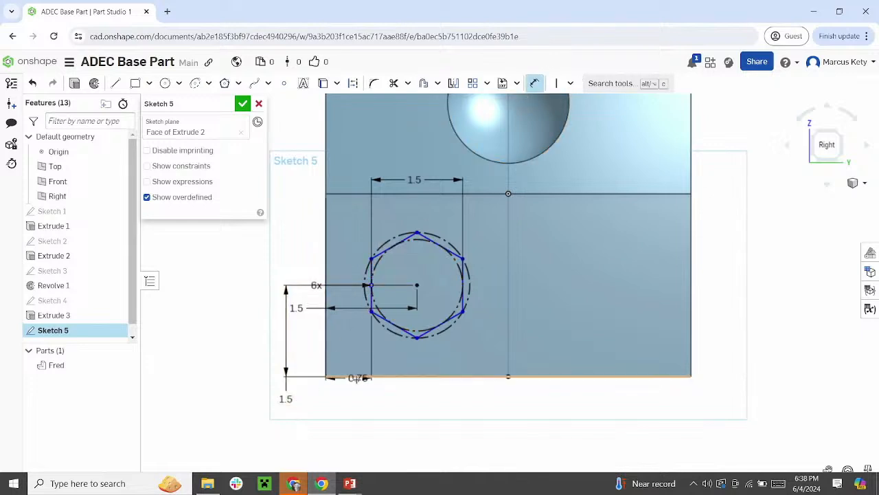
{"action": "left_click", "coordinate": [347, 395]}
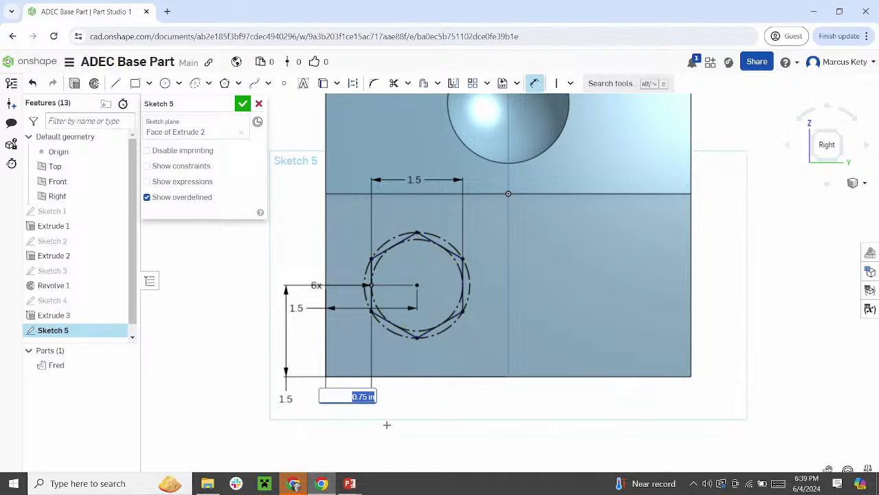
{"action": "key", "text": "Return"}
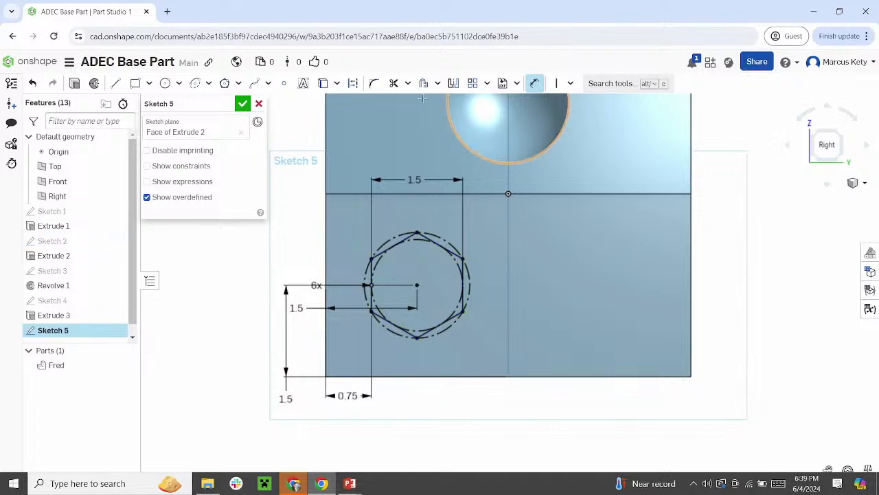
Sketch a second hexagon about 1.451 in across flats on the ledge's right half and constrain its right side vertical
{"action": "left_click", "coordinate": [227, 84]}
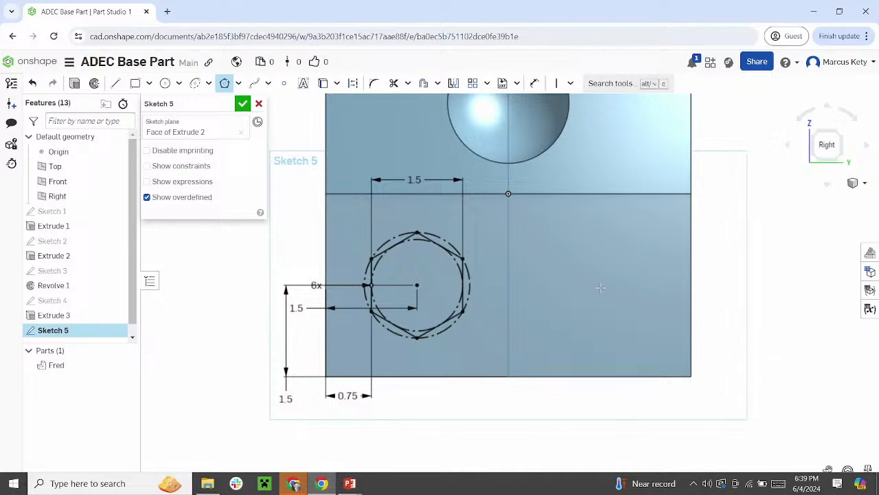
{"action": "left_click", "coordinate": [621, 289]}
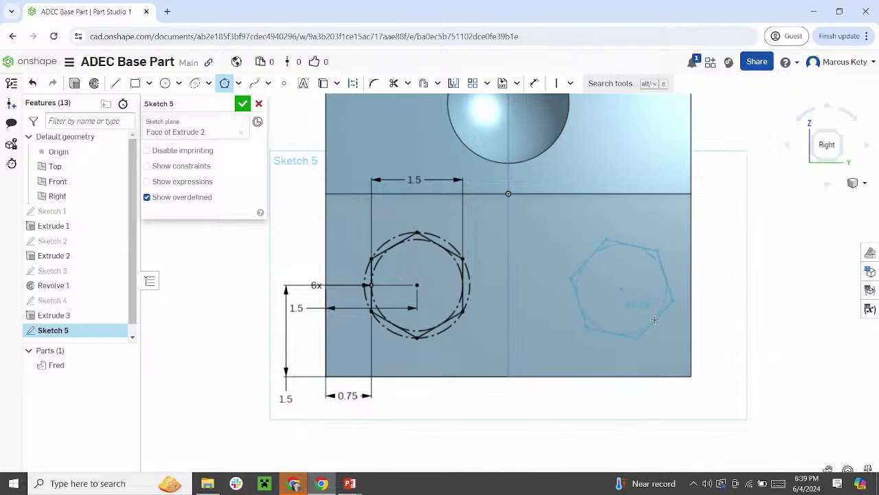
{"action": "left_click", "coordinate": [654, 319]}
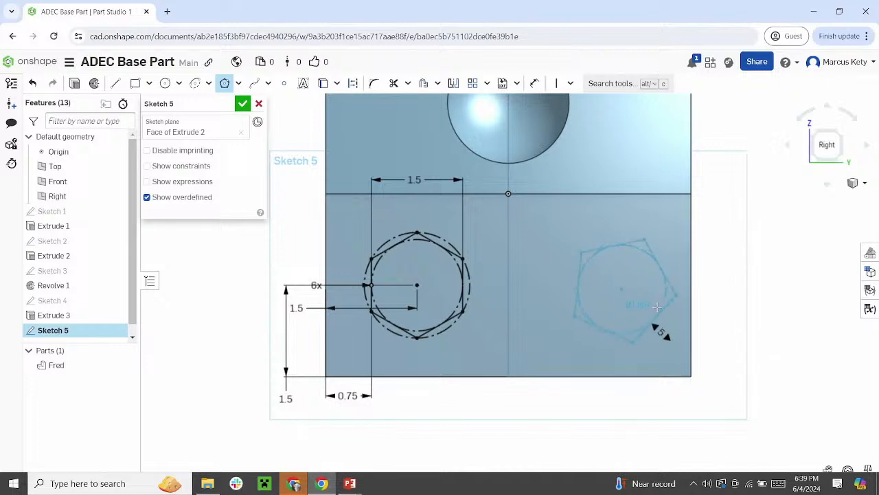
{"action": "left_click", "coordinate": [659, 310]}
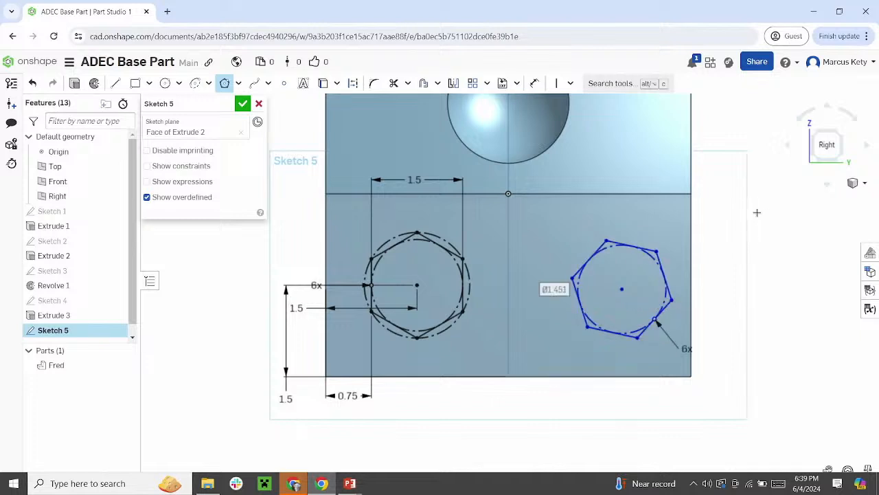
{"action": "left_click", "coordinate": [224, 83]}
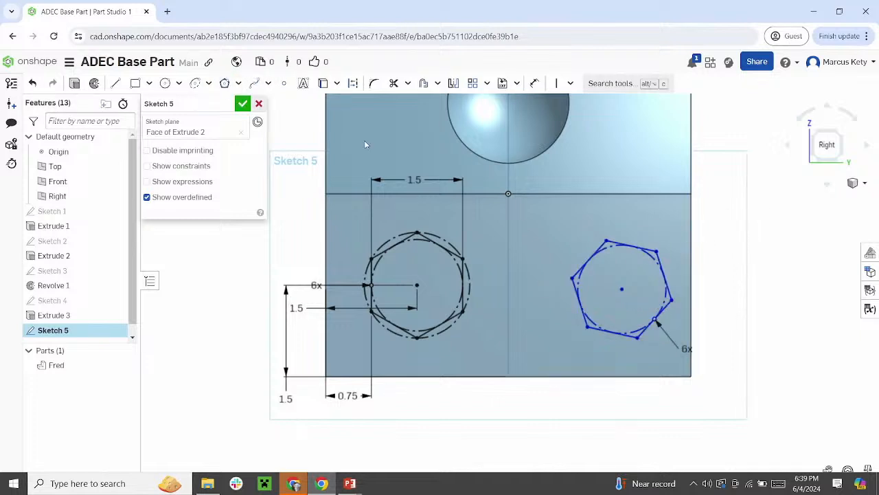
{"action": "left_click", "coordinate": [665, 276]}
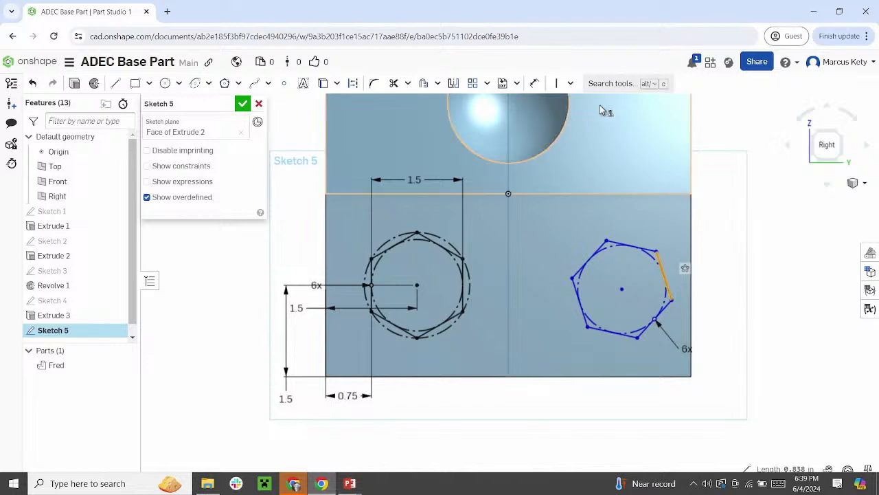
{"action": "left_click", "coordinate": [552, 83]}
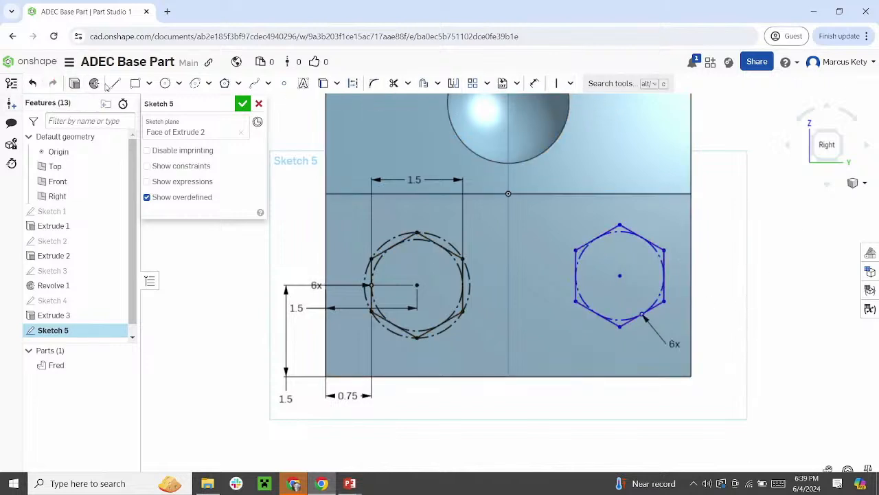
Draw a horizontal line from the second hexagon's center to the ledge's right edge and a vertical line from it to the bottom edge
{"action": "left_click", "coordinate": [116, 84]}
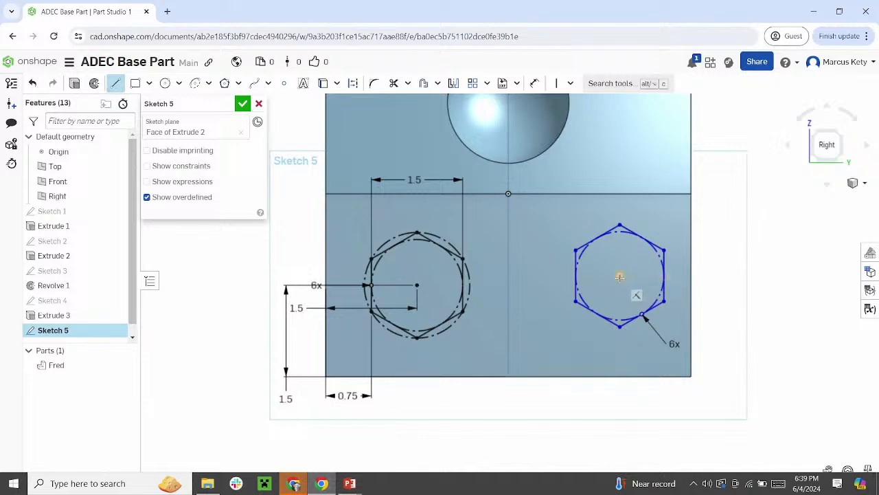
{"action": "left_click", "coordinate": [691, 276]}
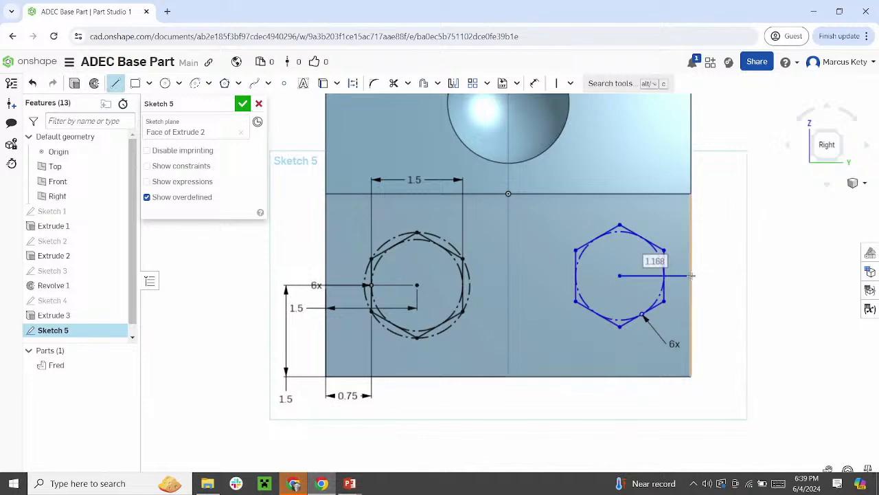
{"action": "left_click", "coordinate": [722, 342]}
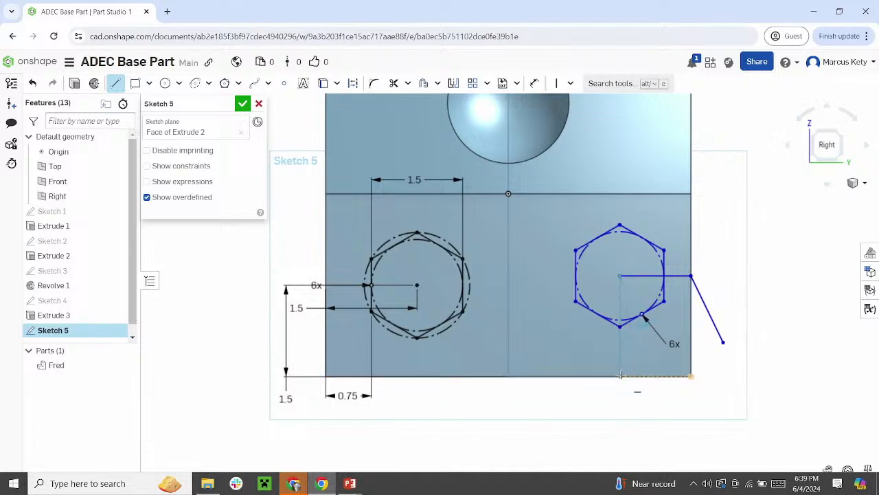
{"action": "left_click", "coordinate": [620, 375]}
{"action": "left_click", "coordinate": [754, 344]}
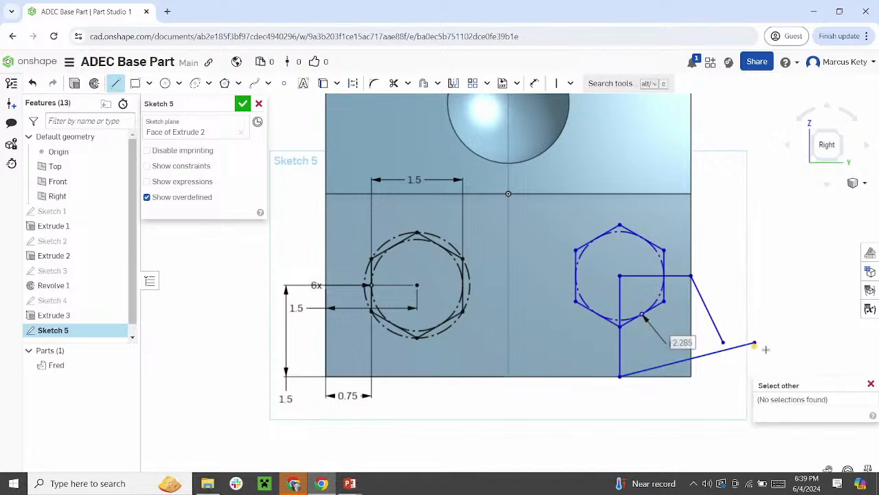
{"action": "key", "text": "Escape"}
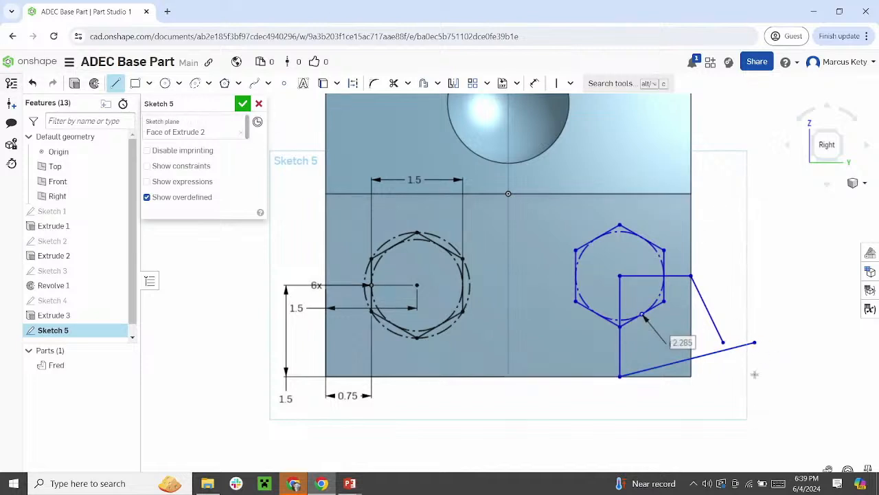
{"action": "key", "text": "Escape"}
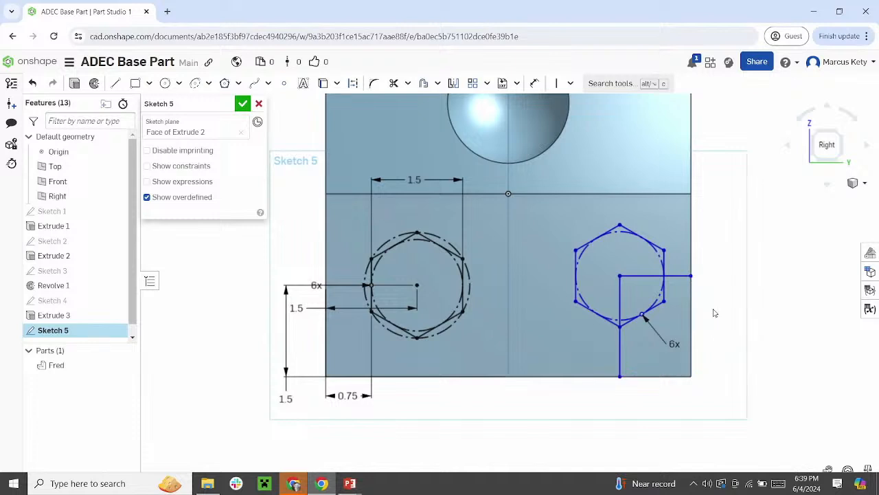
Constrain the second hexagon's horizontal and vertical locating lines to equal length and convert both to construction geometry
{"action": "left_click", "coordinate": [649, 275]}
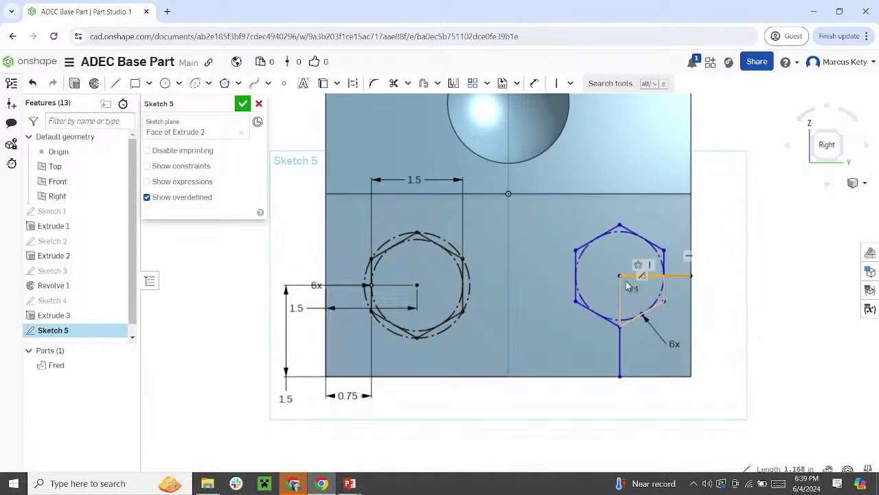
{"action": "left_click", "coordinate": [619, 298]}
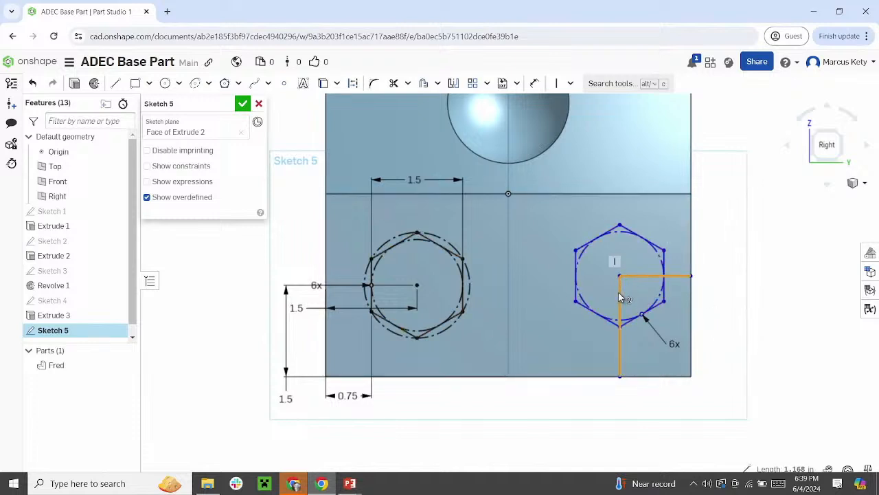
{"action": "left_click", "coordinate": [570, 83]}
{"action": "left_click", "coordinate": [575, 244]}
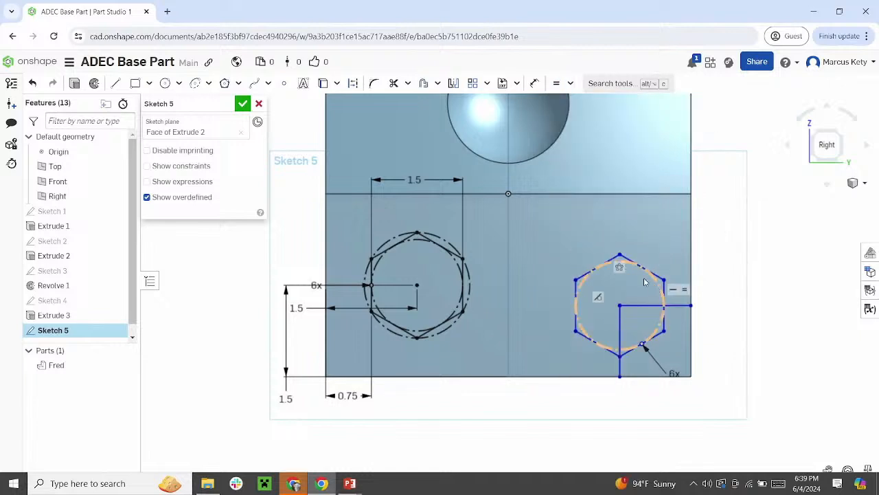
{"action": "left_click", "coordinate": [621, 328]}
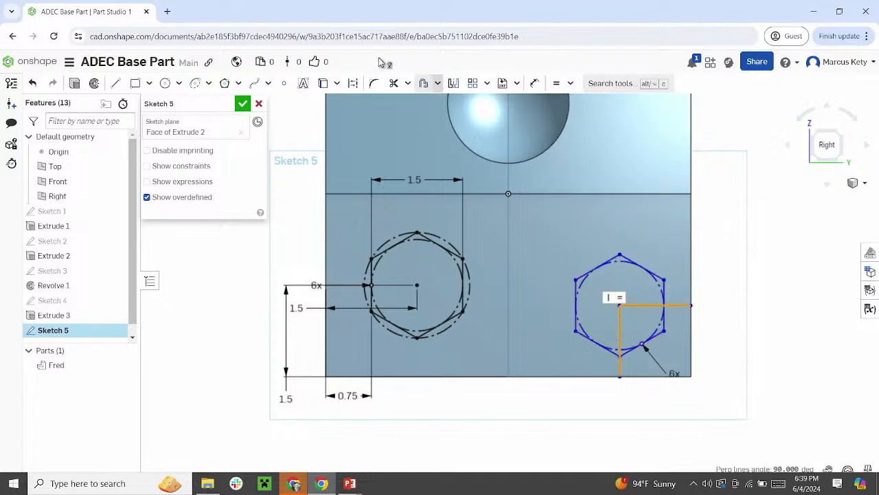
{"action": "left_click", "coordinate": [353, 83]}
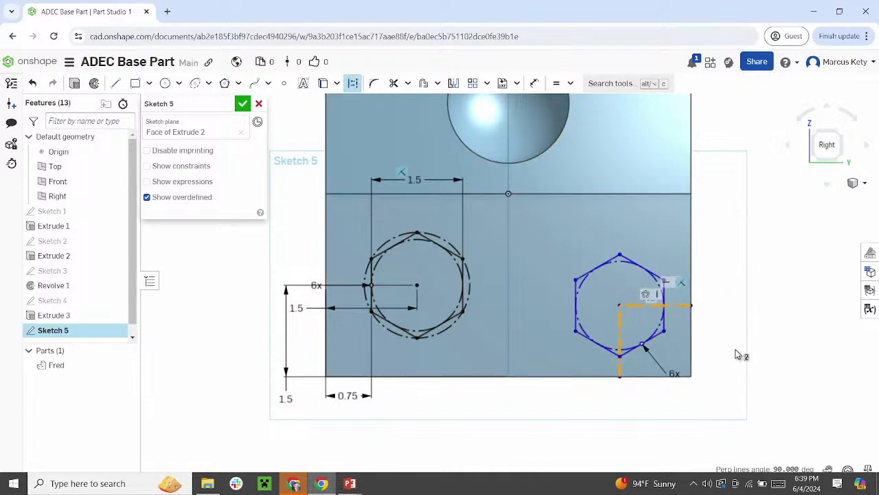
Dimension the second hexagon's inner construction circle with a diameter of 1.5 in
{"action": "left_click", "coordinate": [533, 84]}
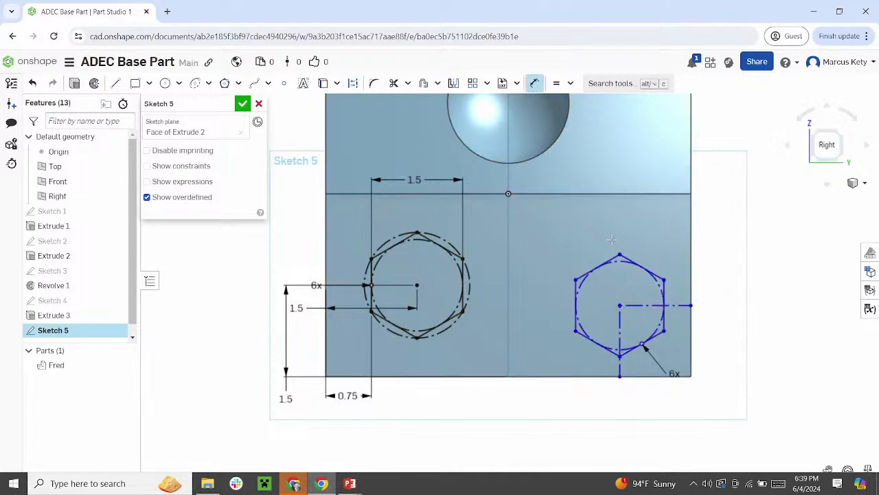
{"action": "left_click", "coordinate": [662, 280]}
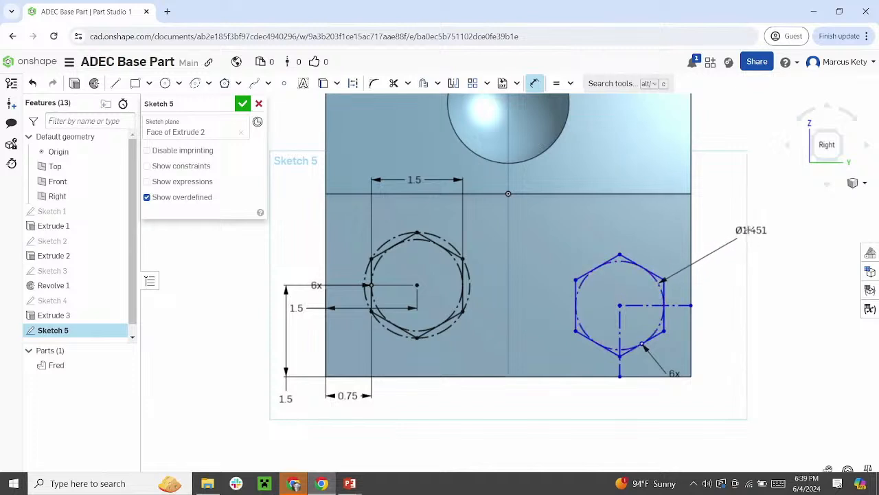
{"action": "left_click", "coordinate": [737, 228]}
{"action": "type", "text": "1.5"}
{"action": "key", "text": "Return"}
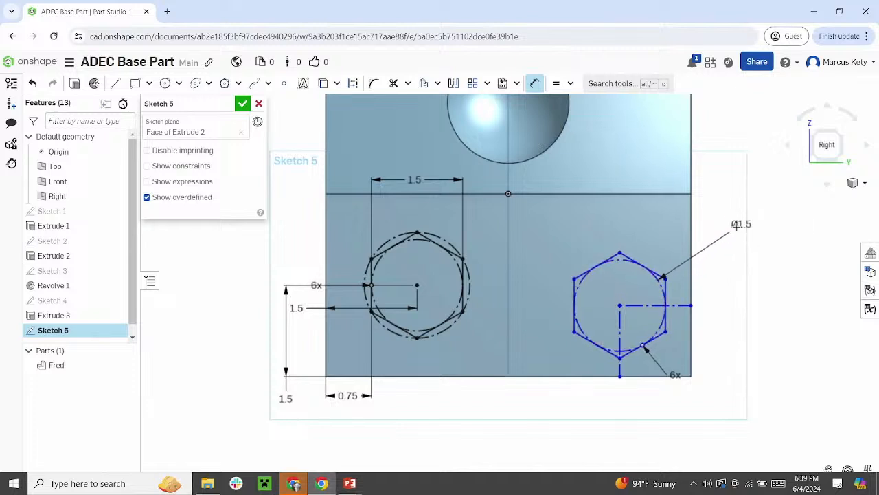
Dimension the second hexagon's center 1.5 in above the ledge's bottom edge
{"action": "left_click", "coordinate": [620, 376]}
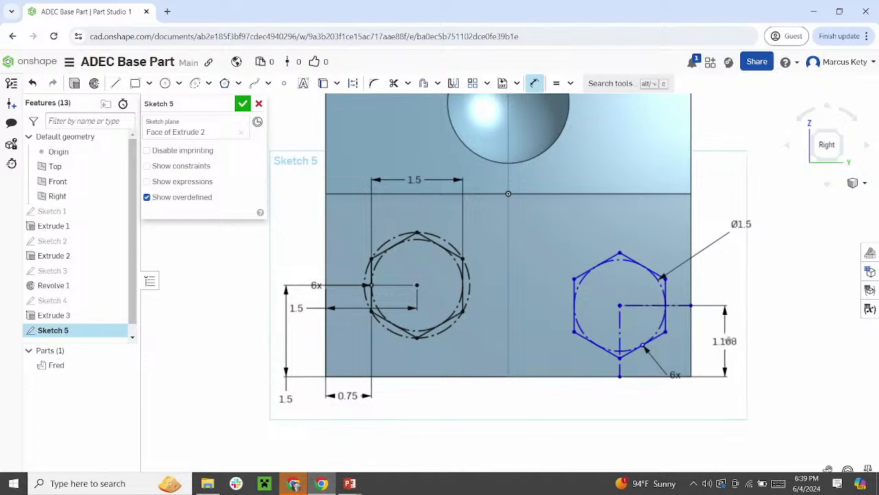
{"action": "left_click", "coordinate": [730, 340]}
{"action": "type", "text": "1.5"}
{"action": "key", "text": "Return"}
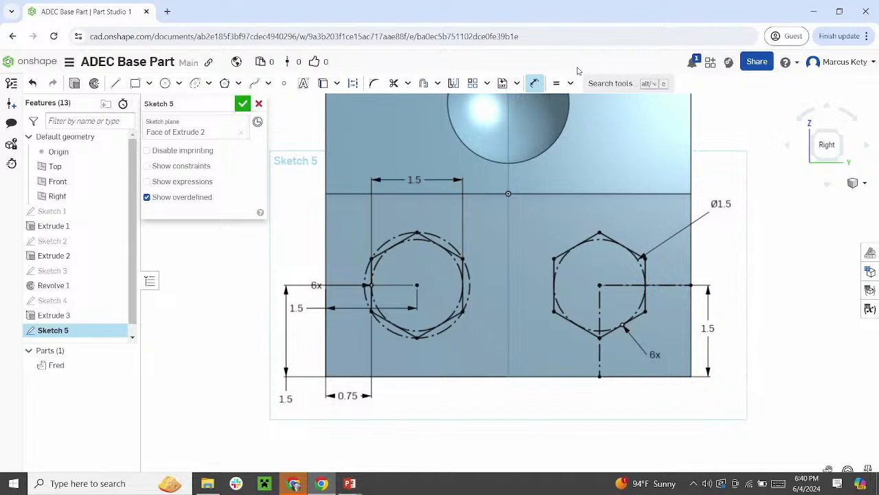
{"action": "left_click", "coordinate": [534, 83]}
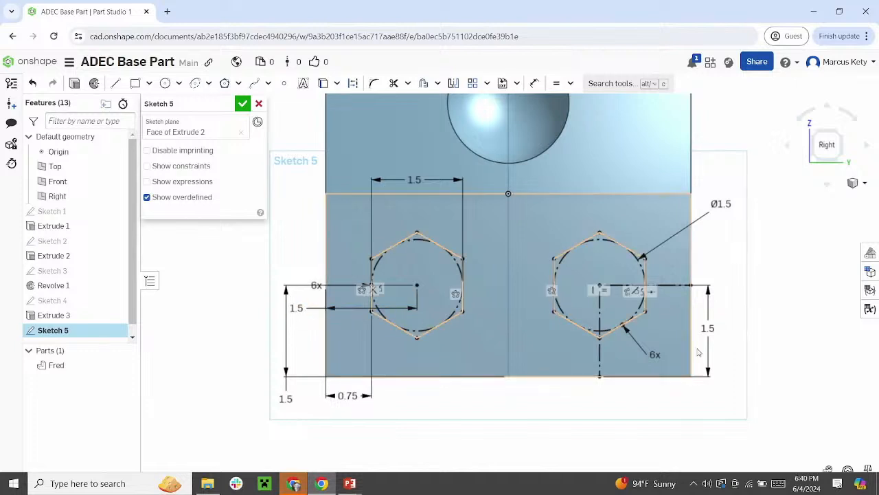
Extrude both hexagon regions as a blind Remove cut 0.5 in deep into the lower ledge
{"action": "left_click", "coordinate": [75, 83]}
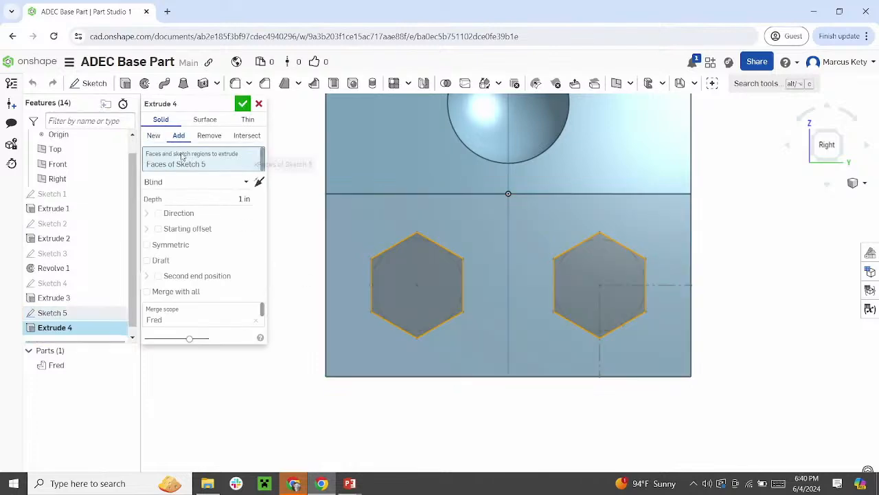
{"action": "left_click", "coordinate": [209, 136]}
{"action": "right_click_drag", "start_coordinate": [534, 283], "coordinate": [474, 234]}
{"action": "left_click", "coordinate": [227, 199]}
{"action": "type", "text": "0.5"}
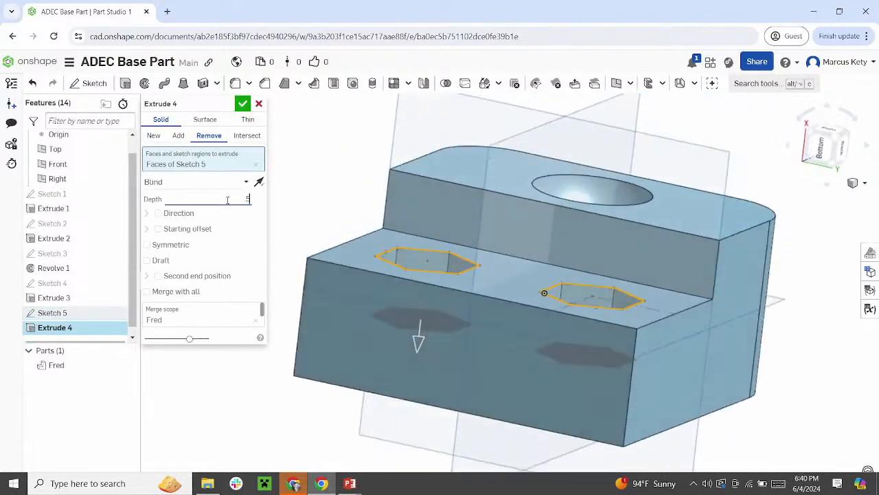
{"action": "key", "text": "Return"}
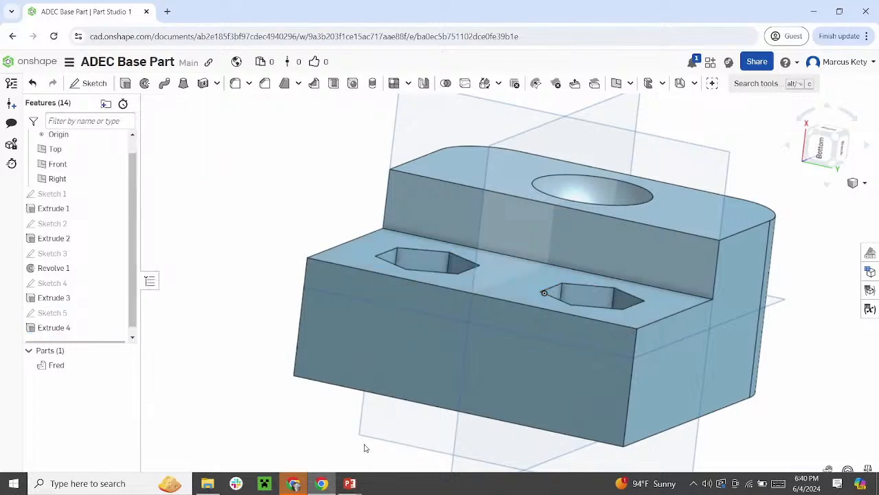
Display the hexagonal cut's sketch dimensions and inspect both pockets from several angles
{"action": "right_click_drag", "start_coordinate": [650, 256], "coordinate": [639, 292]}
{"action": "double_click", "coordinate": [586, 300]}
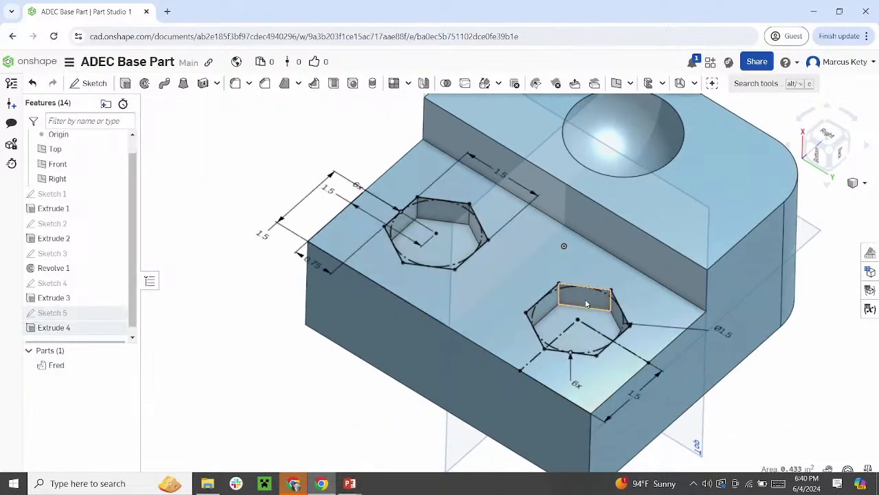
{"action": "right_click_drag", "start_coordinate": [533, 172], "coordinate": [473, 131]}
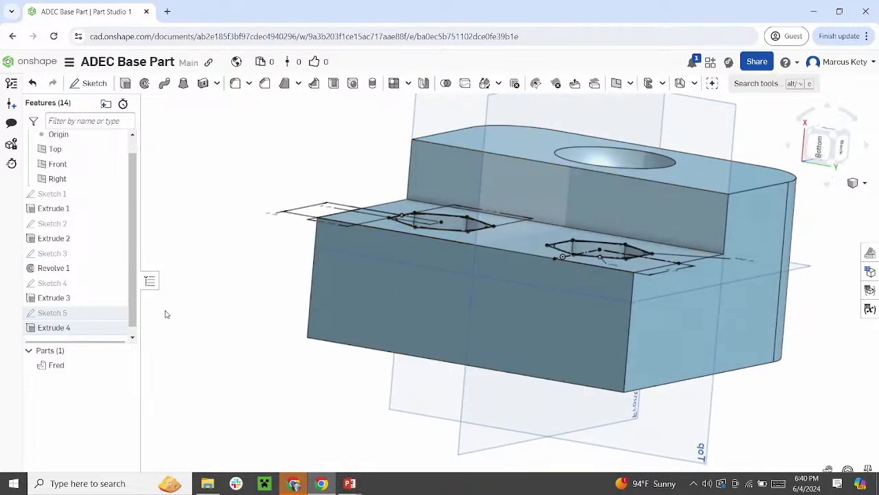
{"action": "mouse_move", "coordinate": [352, 217]}
{"action": "right_mouse_down"}
{"action": "mouse_move", "coordinate": [343, 260]}
{"action": "mouse_move", "coordinate": [327, 234]}
{"action": "mouse_move", "coordinate": [352, 237]}
{"action": "mouse_move", "coordinate": [336, 265]}
{"action": "right_mouse_up"}
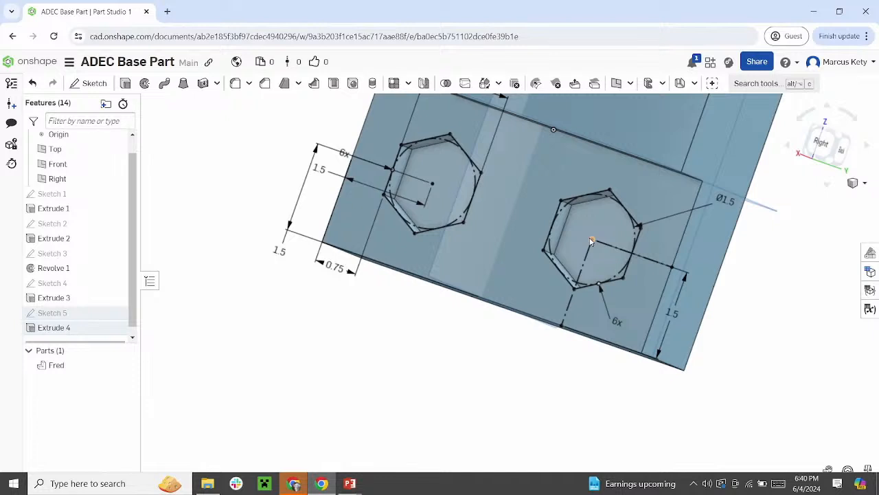
{"action": "mouse_move", "coordinate": [591, 240]}
{"action": "right_mouse_down"}
{"action": "mouse_move", "coordinate": [493, 177]}
{"action": "mouse_move", "coordinate": [518, 158]}
{"action": "mouse_move", "coordinate": [481, 199]}
{"action": "right_mouse_up"}
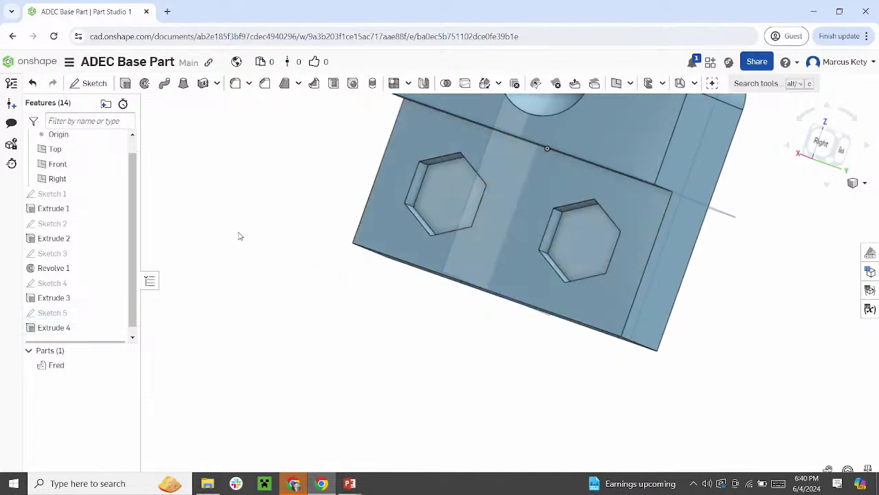
Start a new sketch on the lower ledge's face and show the available spline tool types
{"action": "left_click", "coordinate": [90, 84]}
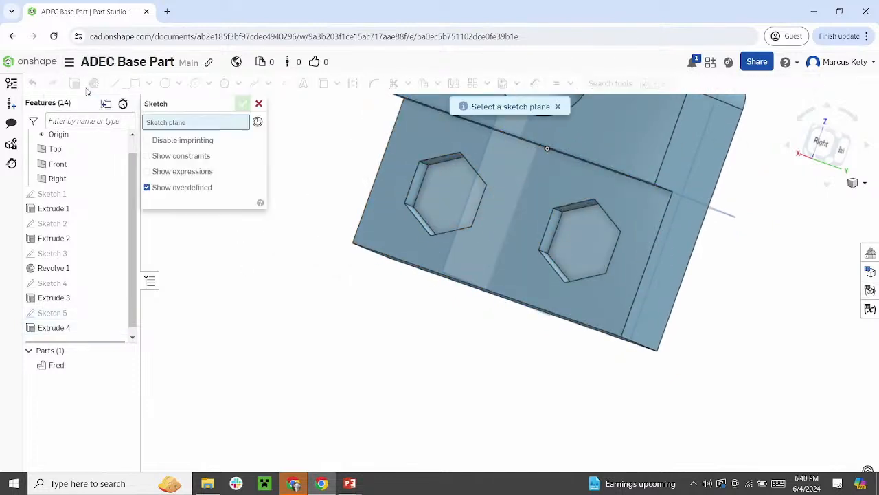
{"action": "left_click", "coordinate": [481, 143]}
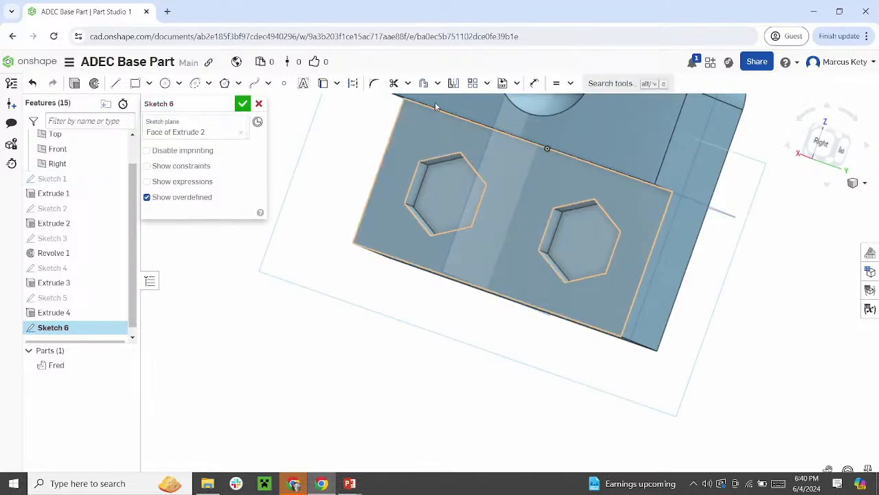
{"action": "left_click", "coordinate": [268, 84]}
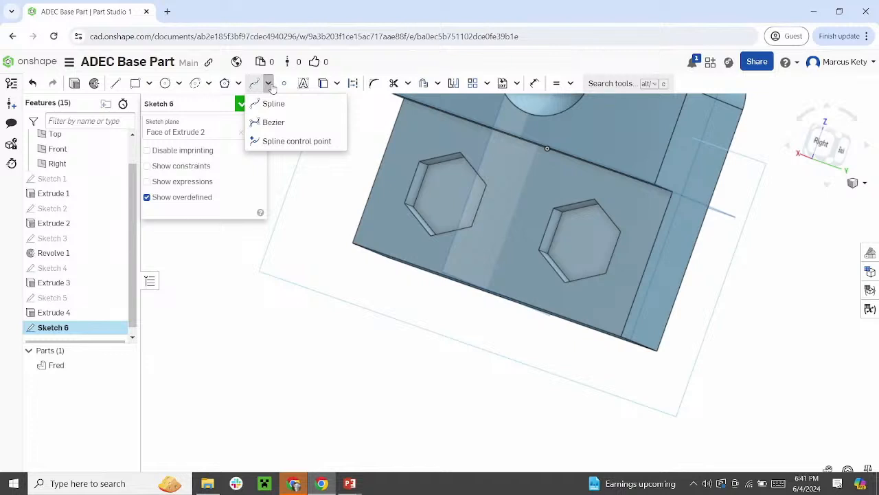
Place four sketch points in a rough rectangle around the origin with the Point tool, working from the part's Left view
{"action": "left_click", "coordinate": [284, 83]}
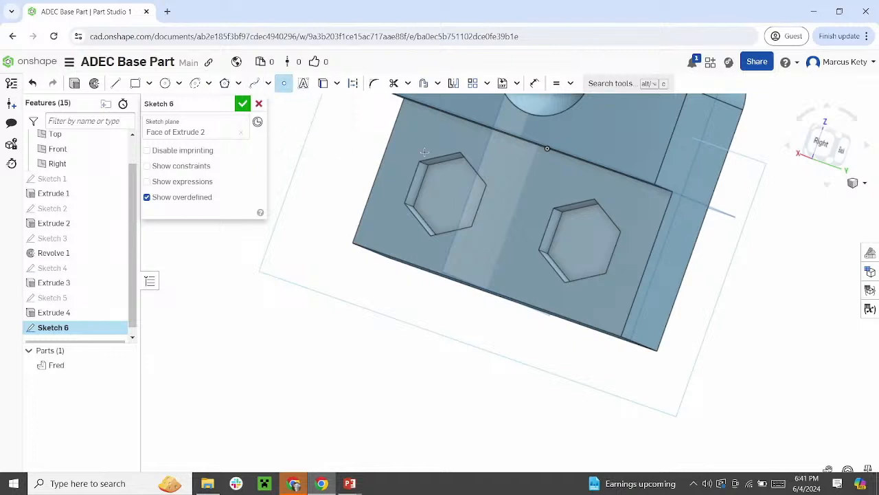
{"action": "scroll", "coordinate": [482, 121], "scroll_direction": "down", "scroll_amount": 2}
{"action": "scroll", "coordinate": [483, 122], "scroll_direction": "down", "scroll_amount": 2}
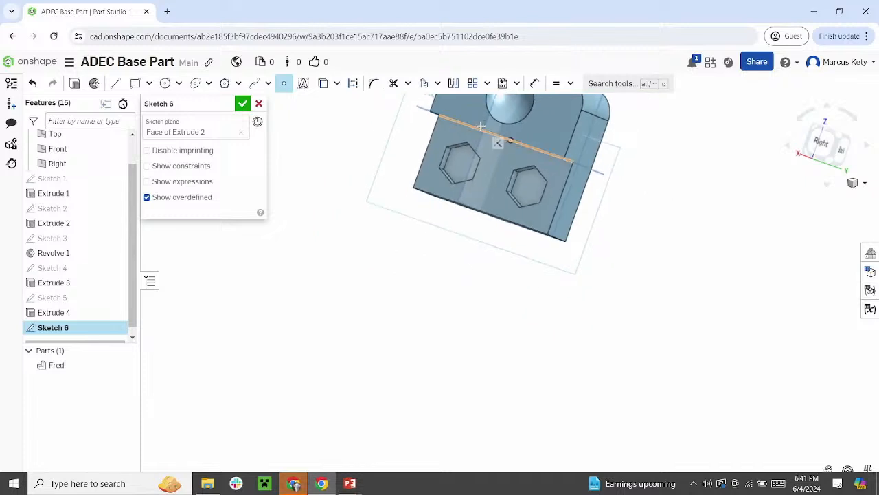
{"action": "middle_click_drag", "start_coordinate": [481, 125], "coordinate": [494, 186]}
{"action": "scroll", "coordinate": [494, 186], "scroll_direction": "down", "scroll_amount": 2}
{"action": "scroll", "coordinate": [486, 140], "scroll_direction": "up", "scroll_amount": 1}
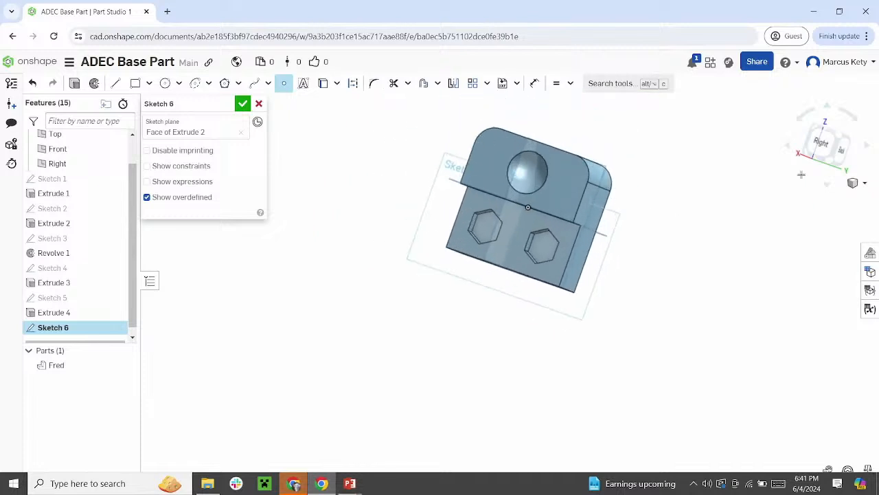
{"action": "left_click", "coordinate": [822, 142]}
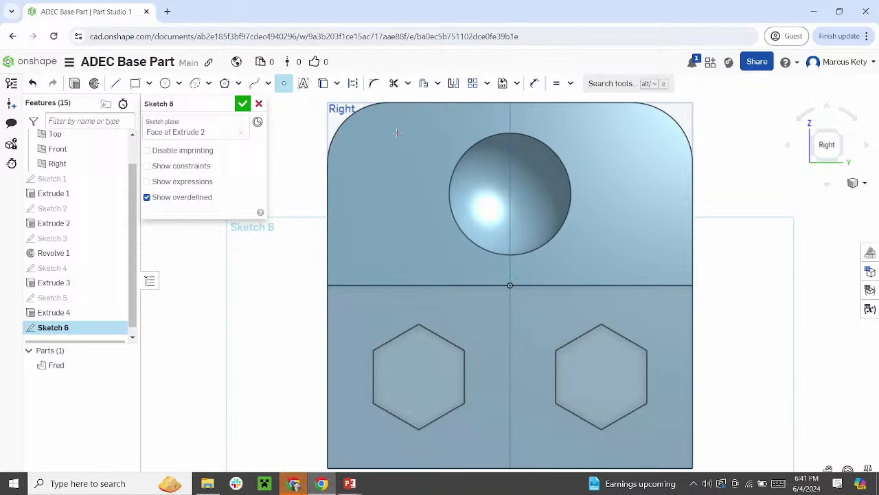
{"action": "right_click_drag", "start_coordinate": [479, 306], "coordinate": [371, 298]}
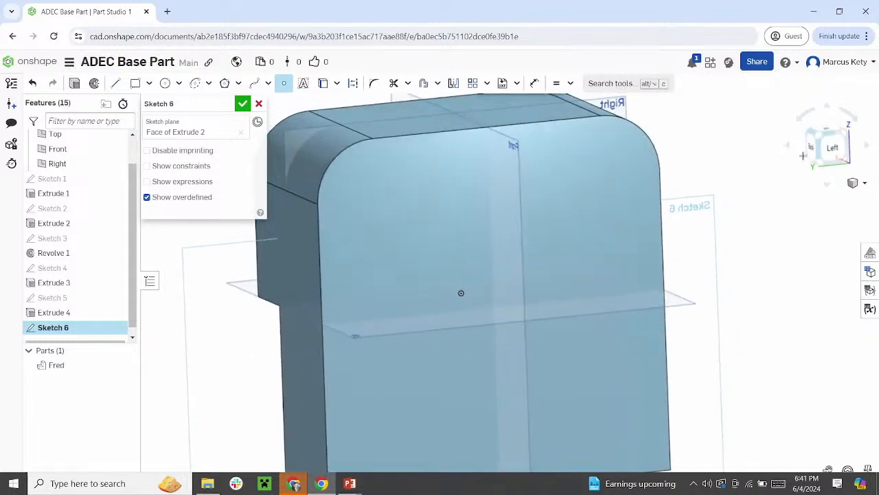
{"action": "left_click", "coordinate": [833, 150]}
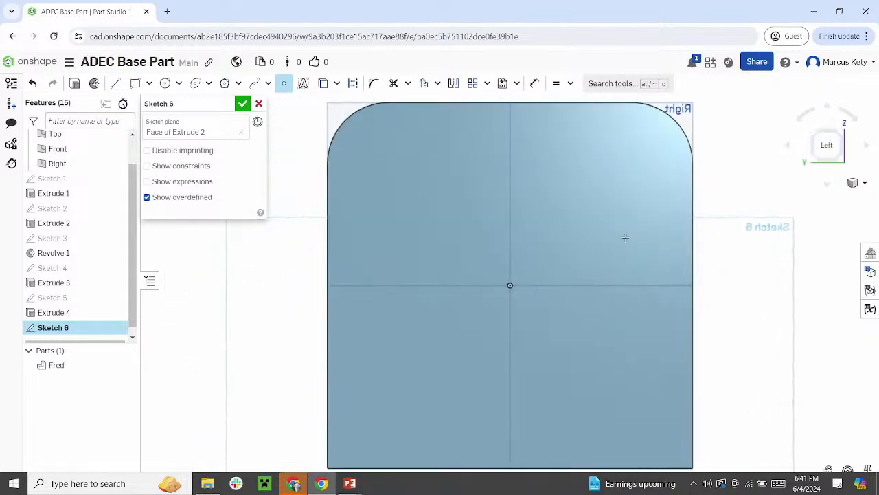
{"action": "left_click", "coordinate": [432, 208]}
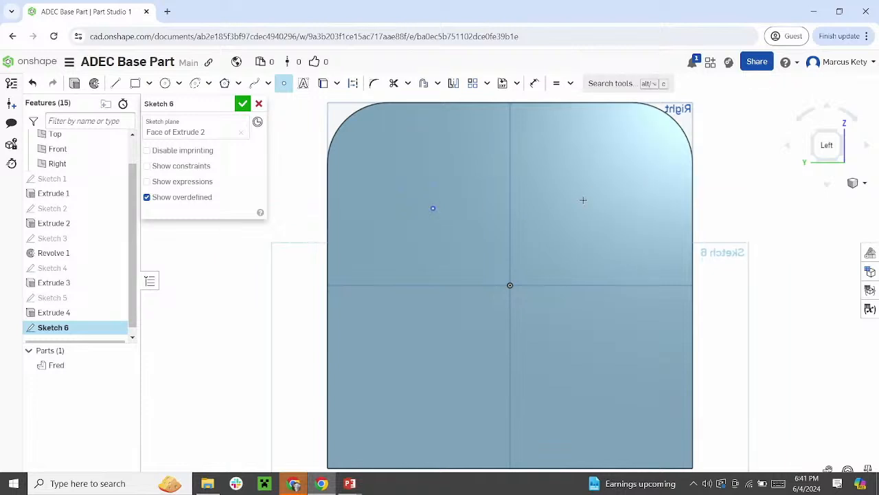
{"action": "left_click", "coordinate": [587, 384]}
{"action": "left_click", "coordinate": [431, 384]}
{"action": "left_click", "coordinate": [283, 84]}
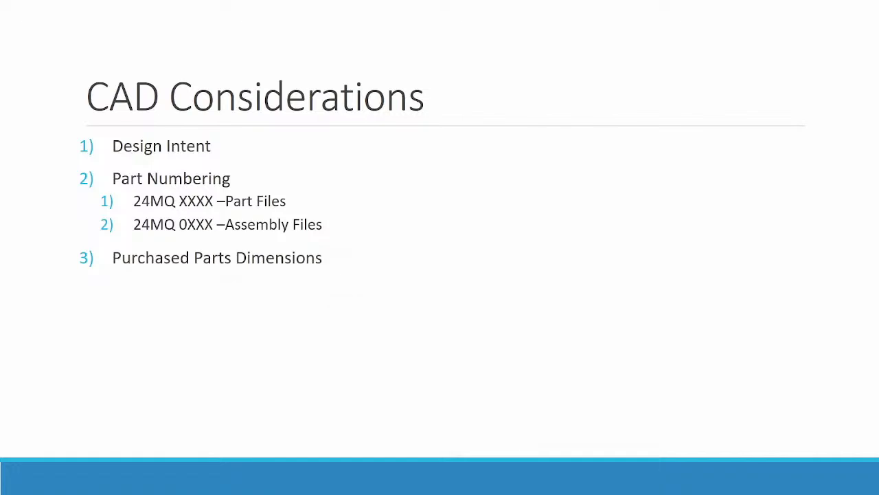
Return to the browser and search the web for "gobilda" in a new tab
{"action": "key", "text": "alt+Tab"}
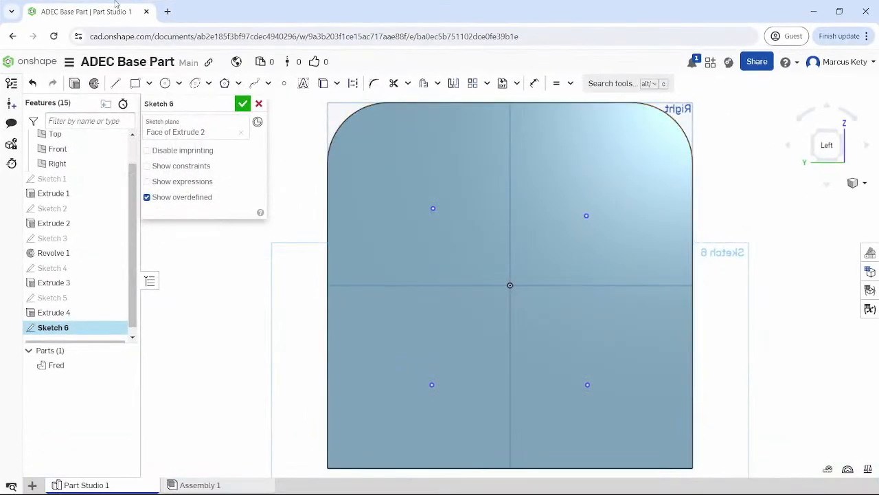
{"action": "left_click", "coordinate": [167, 11]}
{"action": "type", "text": "on"}
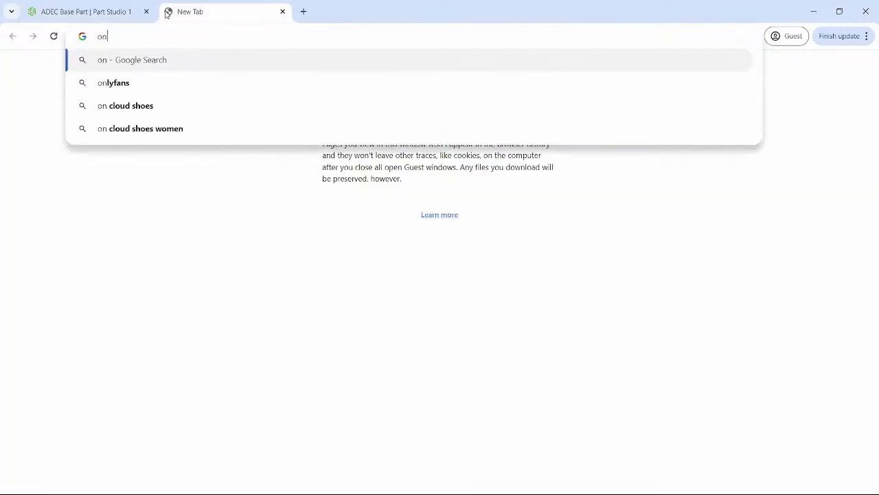
{"action": "key", "text": "BackSpace"}
{"action": "key", "text": "BackSpace"}
{"action": "type", "text": "gobu"}
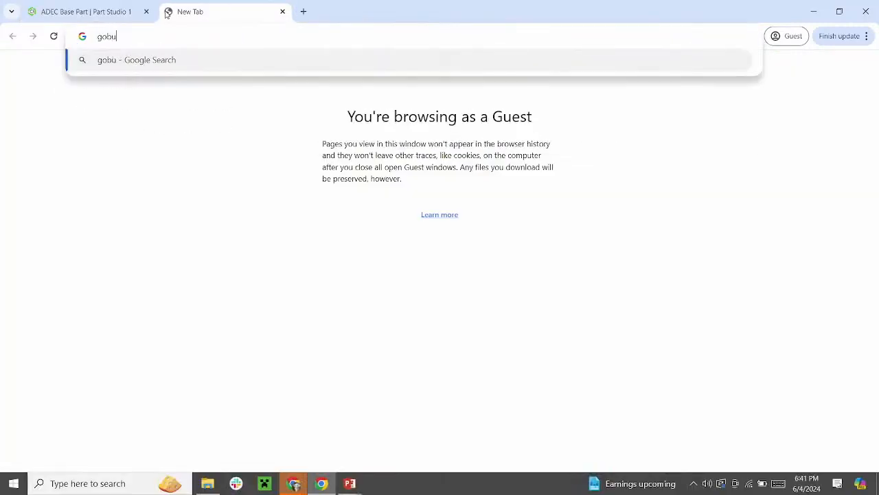
{"action": "type", "text": "ilda"}
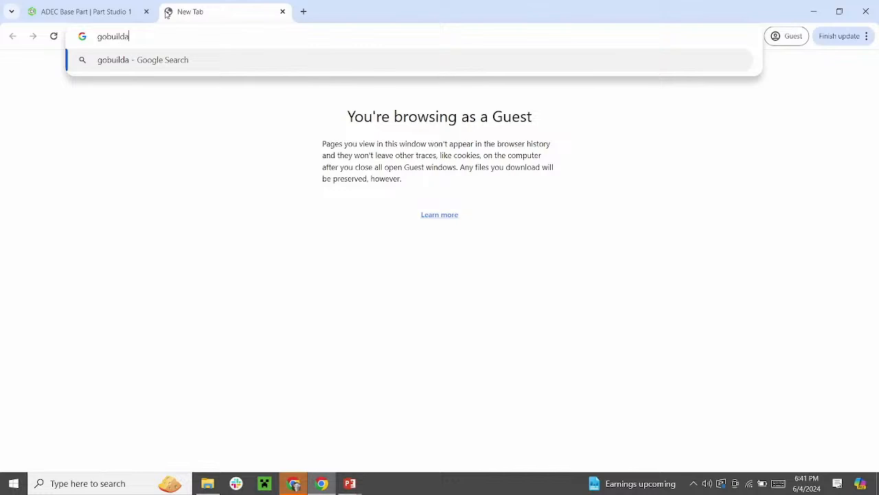
{"action": "key", "text": "BackSpace"}
{"action": "key", "text": "BackSpace"}
{"action": "key", "text": "BackSpace"}
{"action": "key", "text": "BackSpace"}
{"action": "key", "text": "BackSpace"}
{"action": "type", "text": "="}
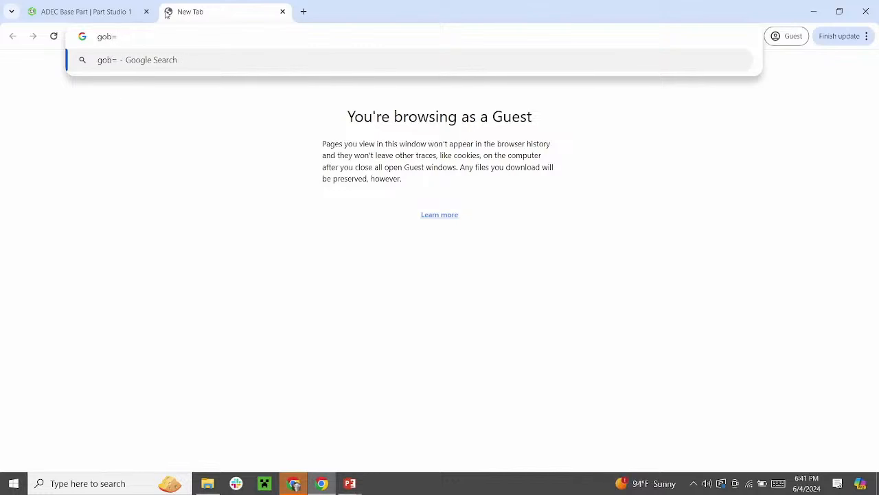
{"action": "key", "text": "BackSpace"}
{"action": "type", "text": "ilda"}
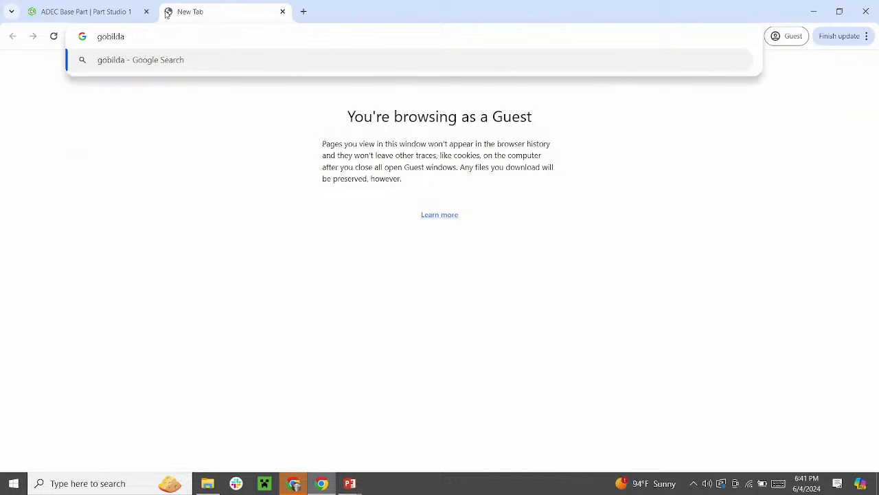
{"action": "key", "text": "Return"}
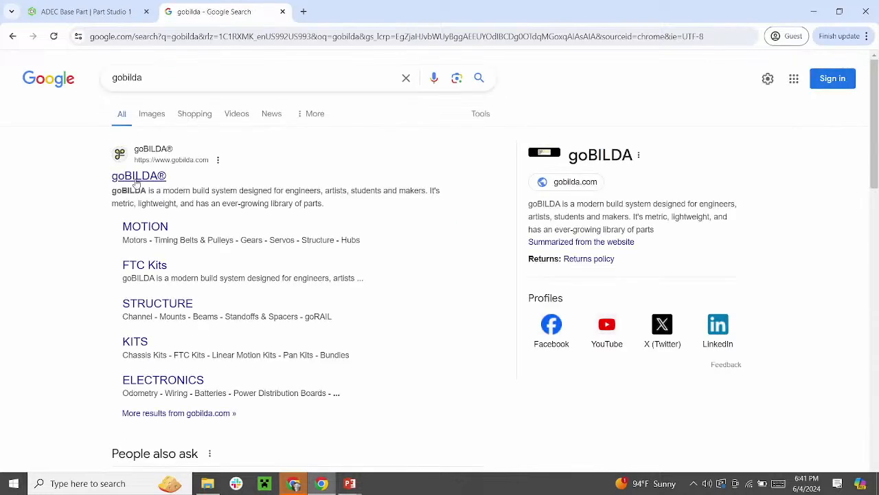
Open the goBILDA website and go to the Motors page in its Motion category
{"action": "left_click", "coordinate": [136, 179]}
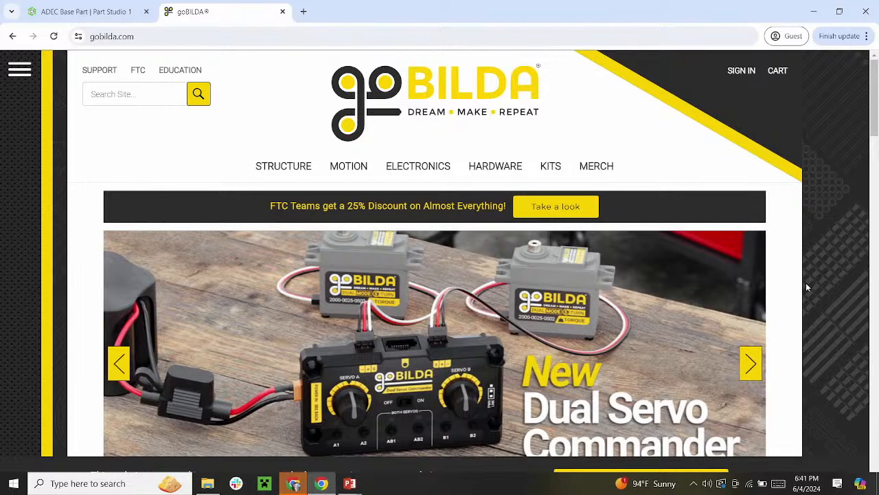
{"action": "left_click", "coordinate": [333, 169]}
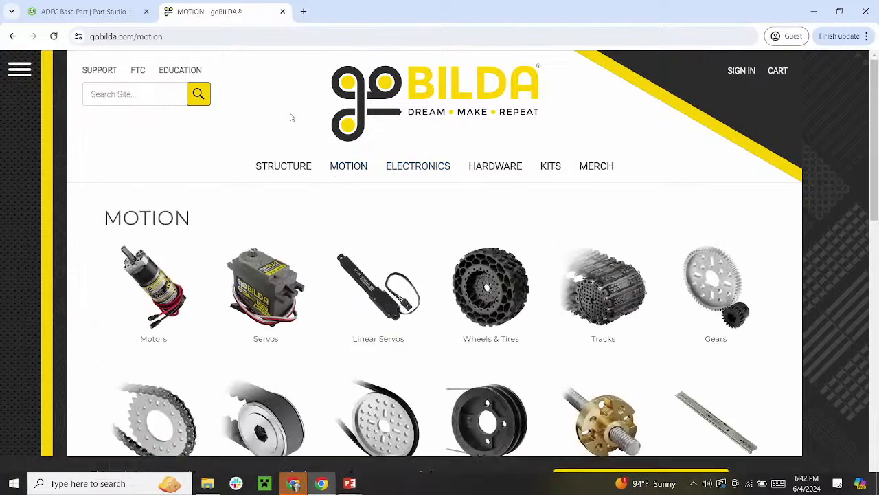
{"action": "scroll", "coordinate": [289, 117], "scroll_direction": "down", "scroll_amount": 1}
{"action": "scroll", "coordinate": [290, 117], "scroll_direction": "down", "scroll_amount": 1}
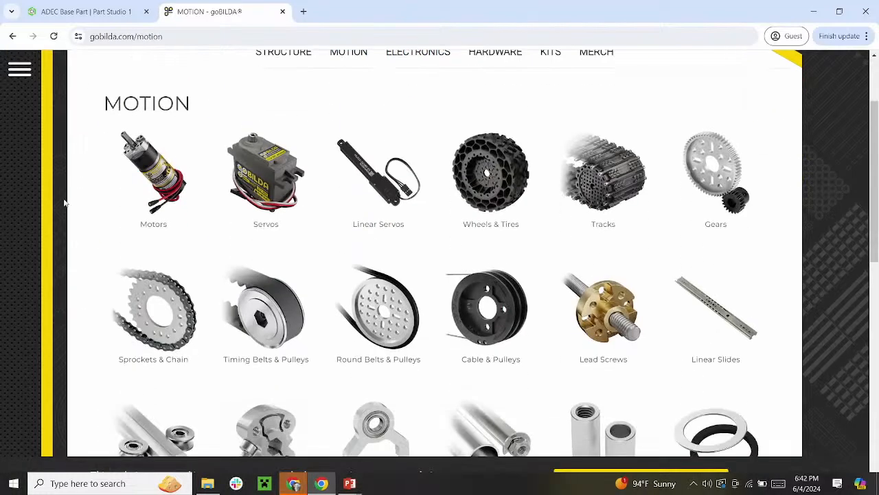
{"action": "left_click", "coordinate": [120, 177]}
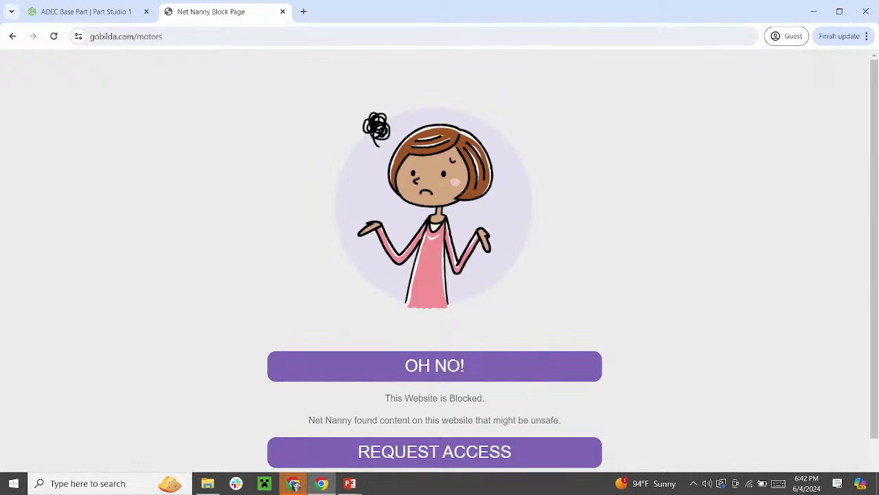
{"action": "left_click_drag", "start_coordinate": [476, 367], "coordinate": [401, 366]}
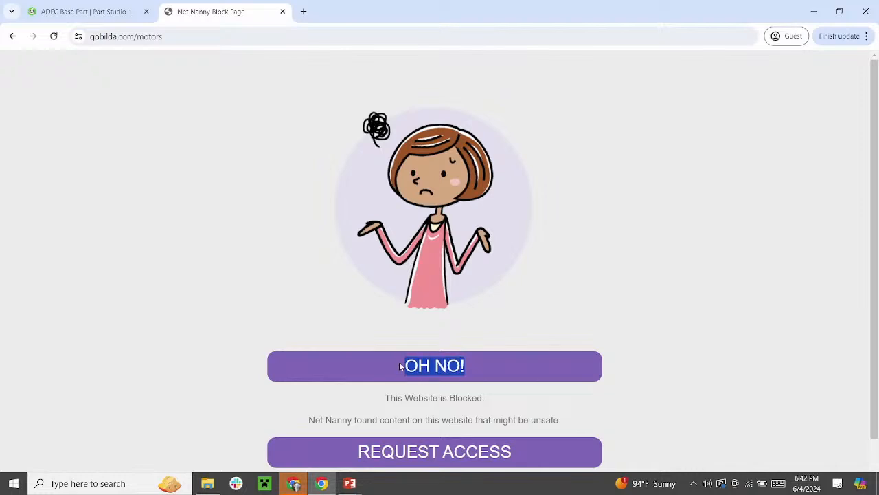
{"action": "left_click", "coordinate": [426, 453]}
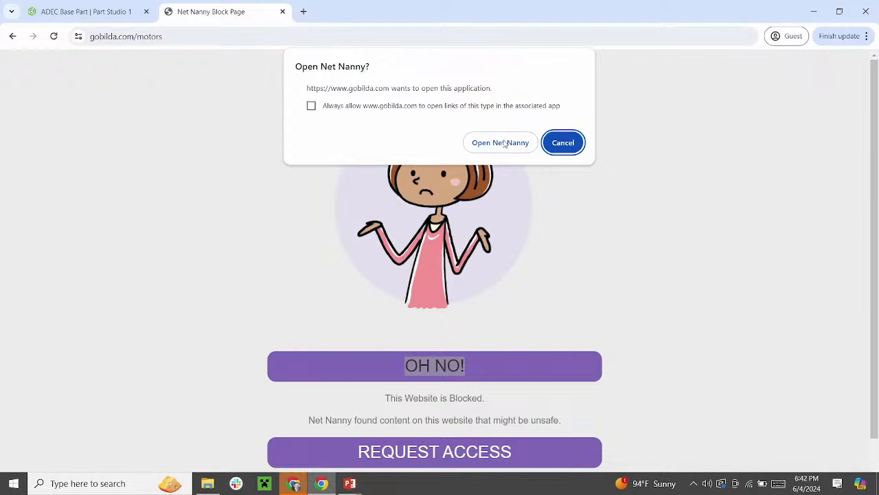
{"action": "left_click", "coordinate": [555, 145]}
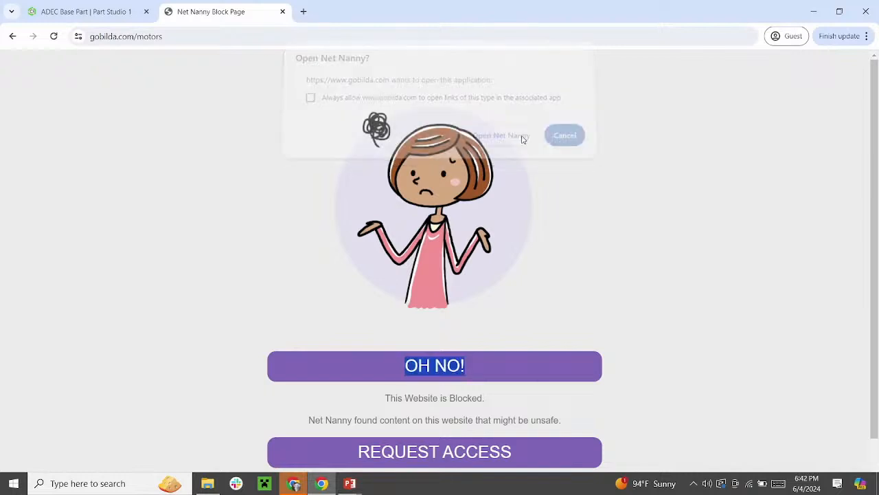
Go back to goBILDA's Motion category and retry opening the Motors page, reloading it between attempts
{"action": "left_click", "coordinate": [13, 36]}
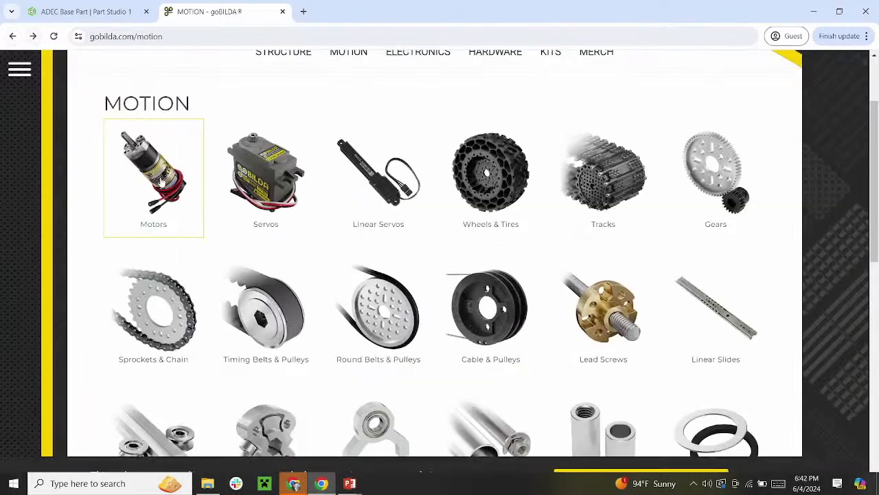
{"action": "left_click", "coordinate": [161, 182]}
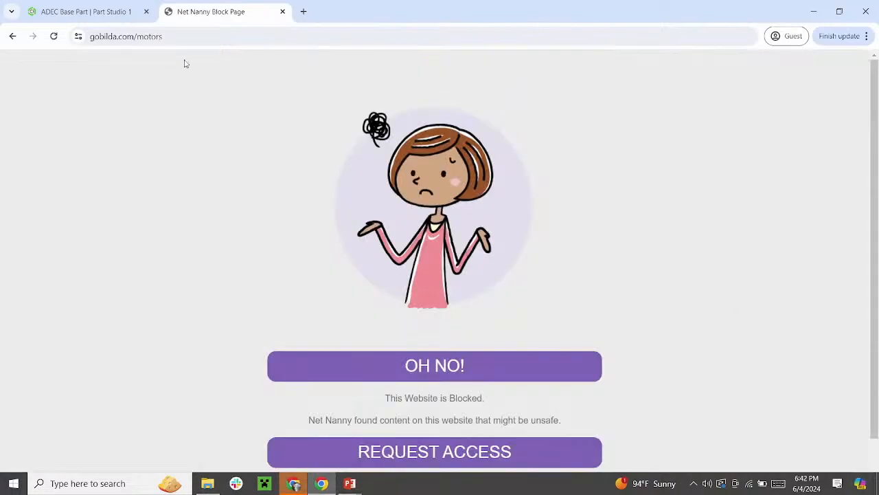
{"action": "left_click", "coordinate": [52, 39]}
{"action": "left_click", "coordinate": [11, 37]}
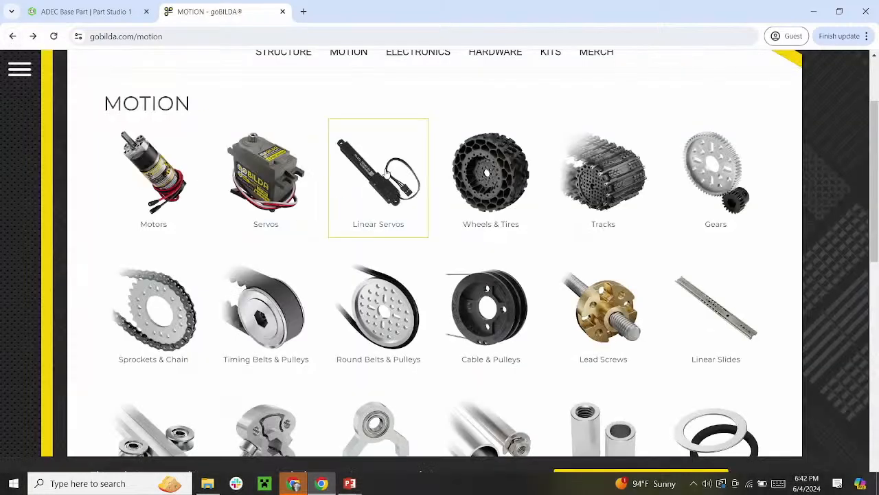
{"action": "scroll", "coordinate": [387, 172], "scroll_direction": "up", "scroll_amount": 2}
{"action": "scroll", "coordinate": [386, 172], "scroll_direction": "down", "scroll_amount": 2}
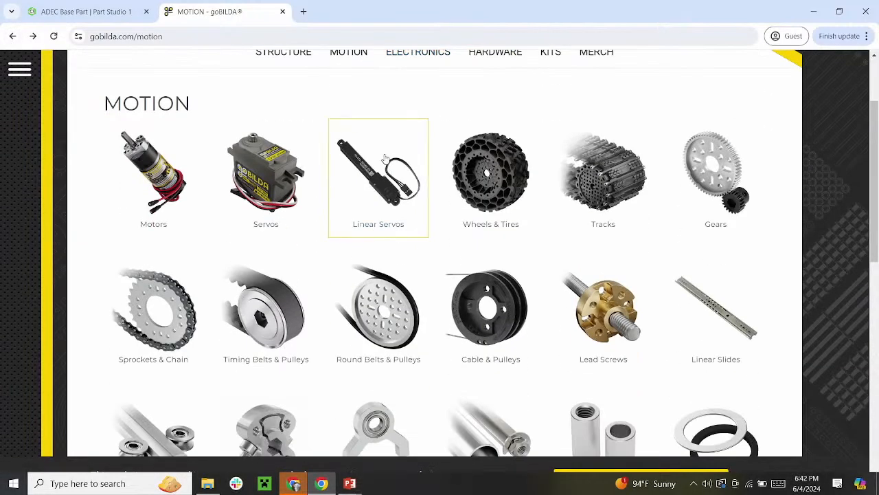
{"action": "left_click", "coordinate": [146, 180]}
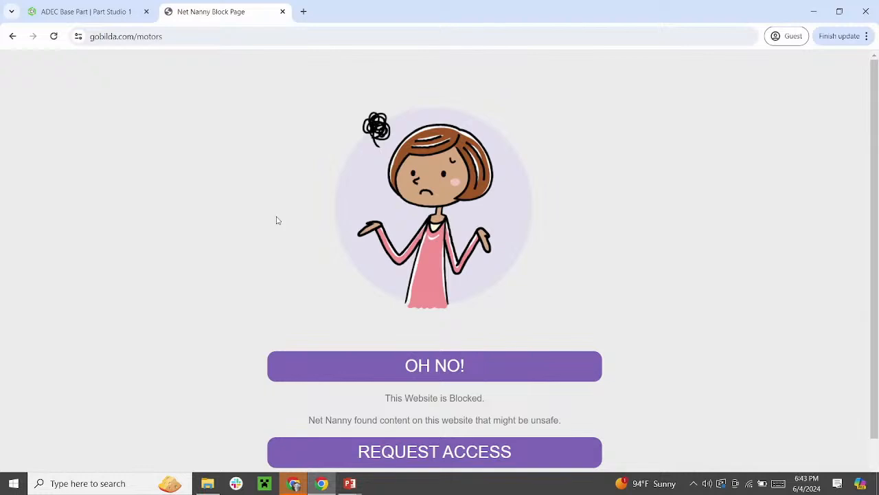
Look briefly at the four-point sketch in Onshape, and return to the goBILDA Motors page to reload it
{"action": "mouse_move", "coordinate": [46, 4]}
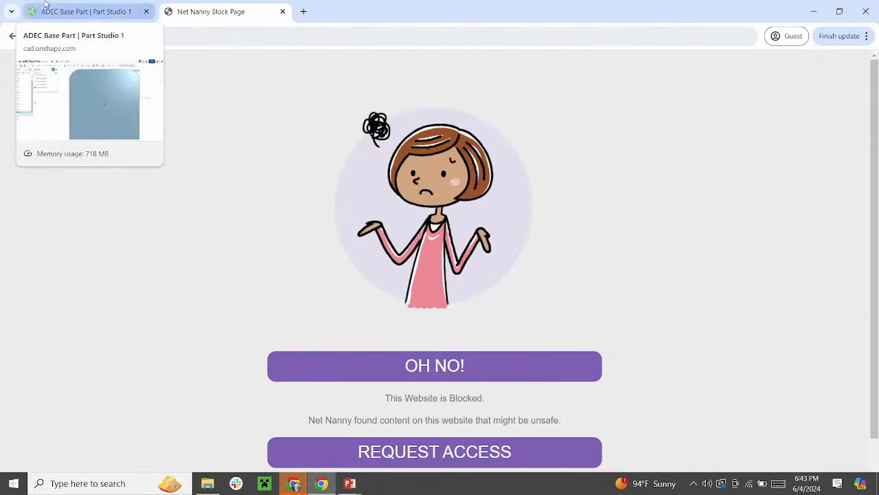
{"action": "left_click", "coordinate": [46, 4]}
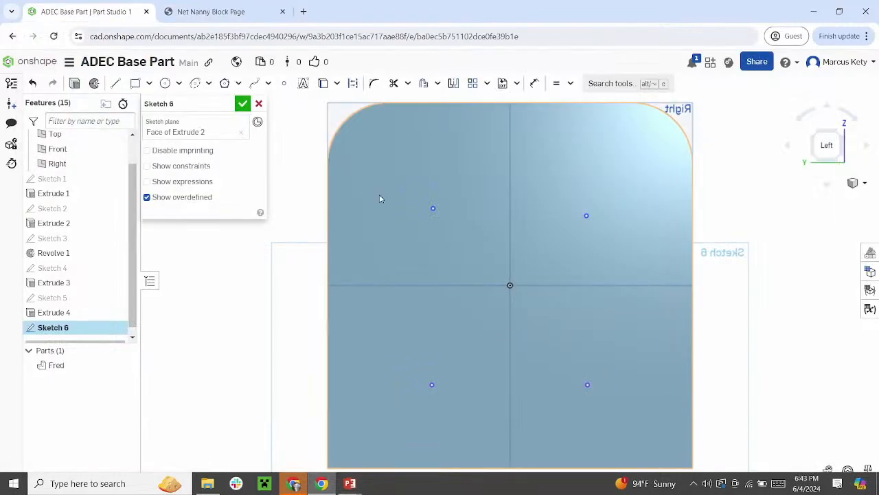
{"action": "left_click", "coordinate": [211, 10]}
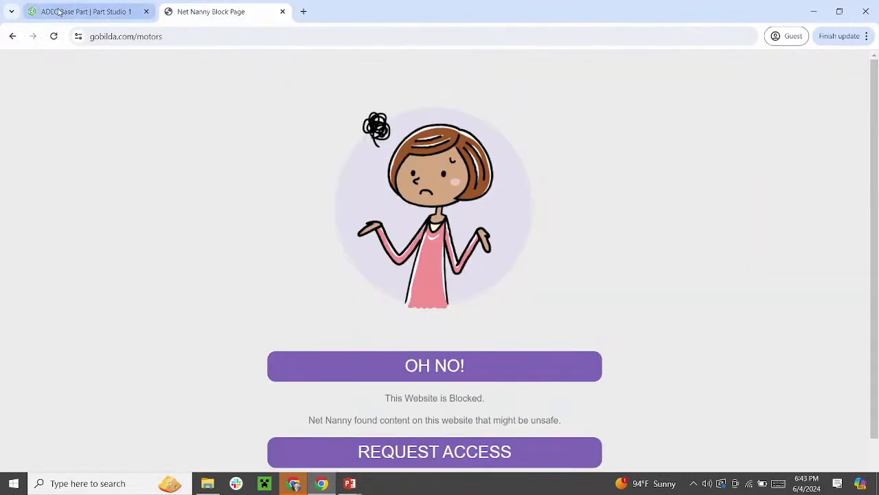
{"action": "left_click", "coordinate": [53, 38]}
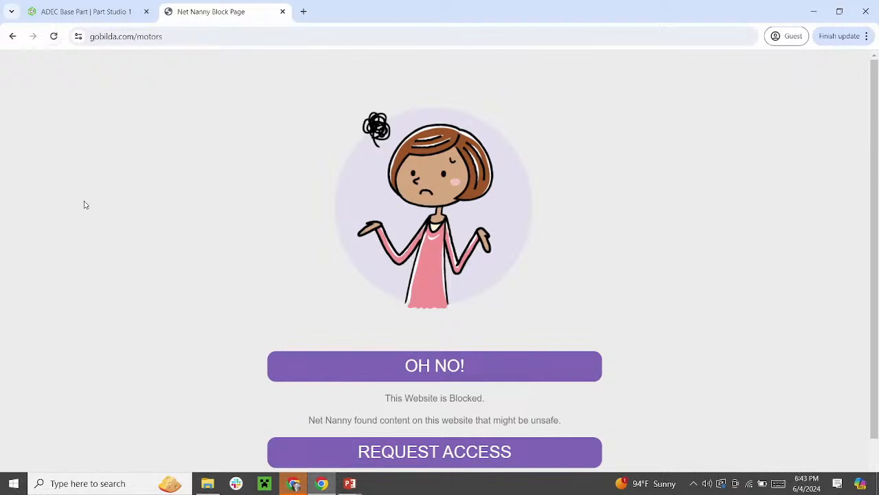
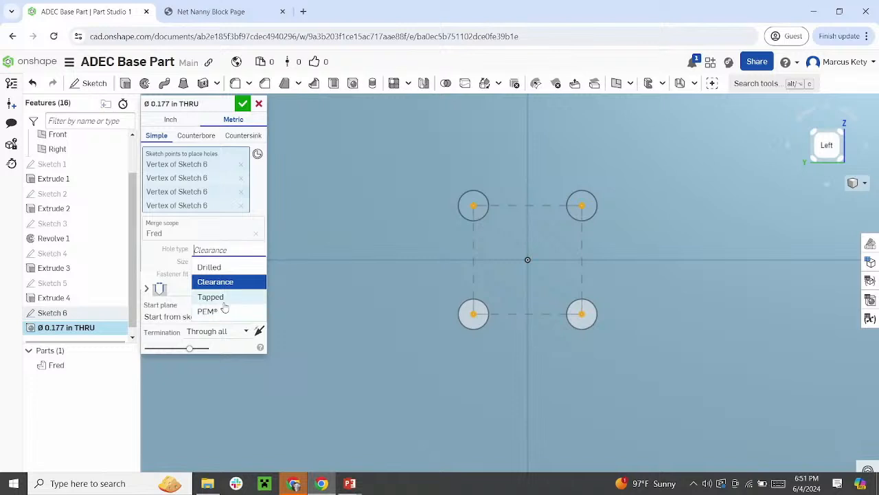
Try the Tapped hole type at M4 with 0.50 mm fine and 0.70 mm coarse pitches, and return to Clearance
{"action": "left_click", "coordinate": [219, 299]}
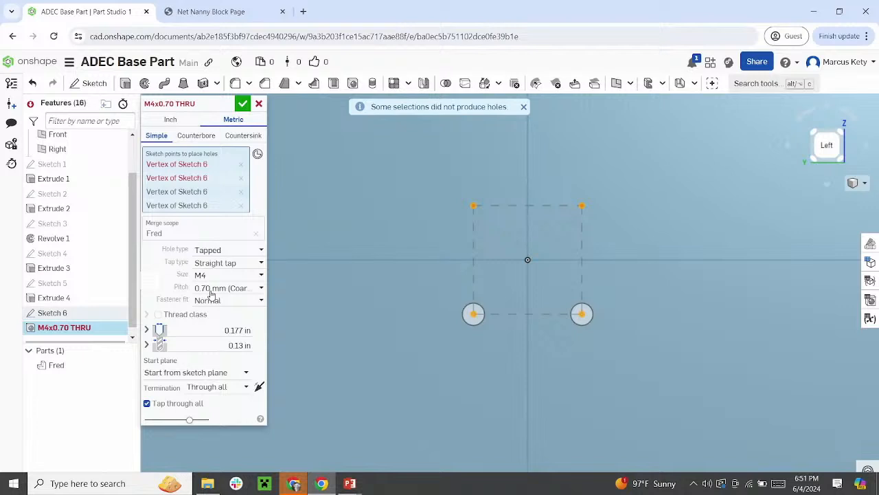
{"action": "left_click", "coordinate": [211, 288]}
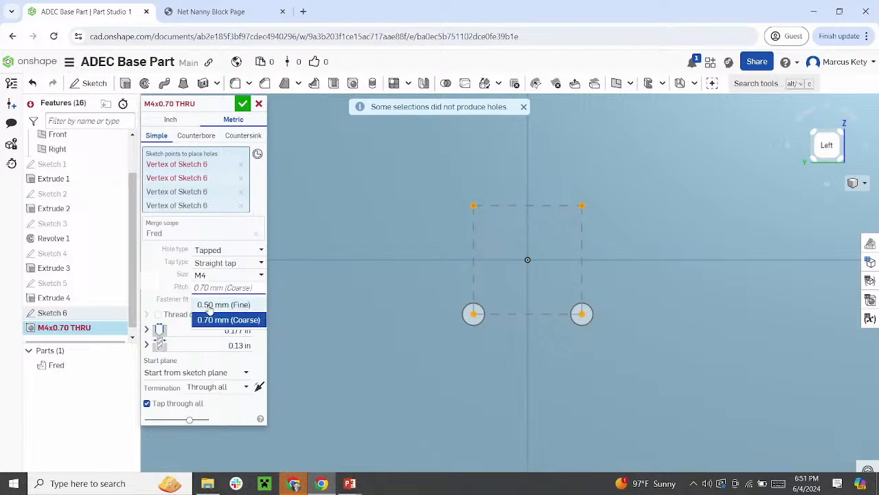
{"action": "left_click", "coordinate": [202, 320]}
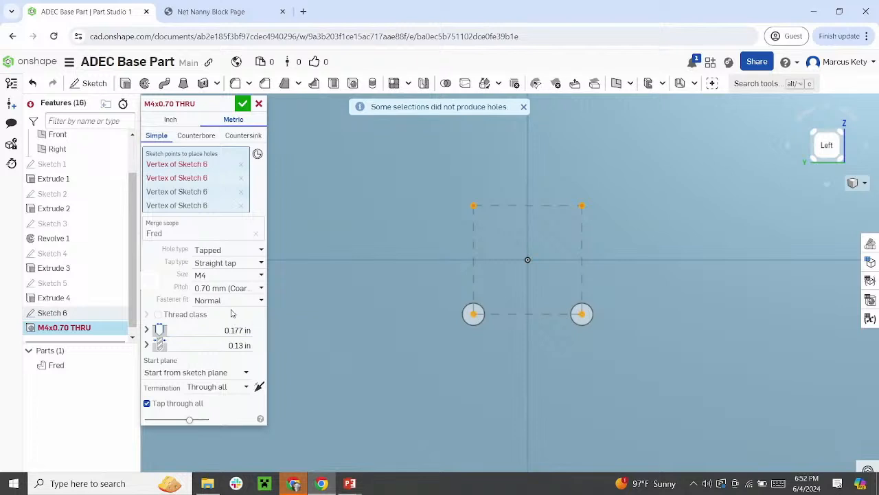
{"action": "left_click", "coordinate": [227, 289]}
{"action": "left_click", "coordinate": [229, 305]}
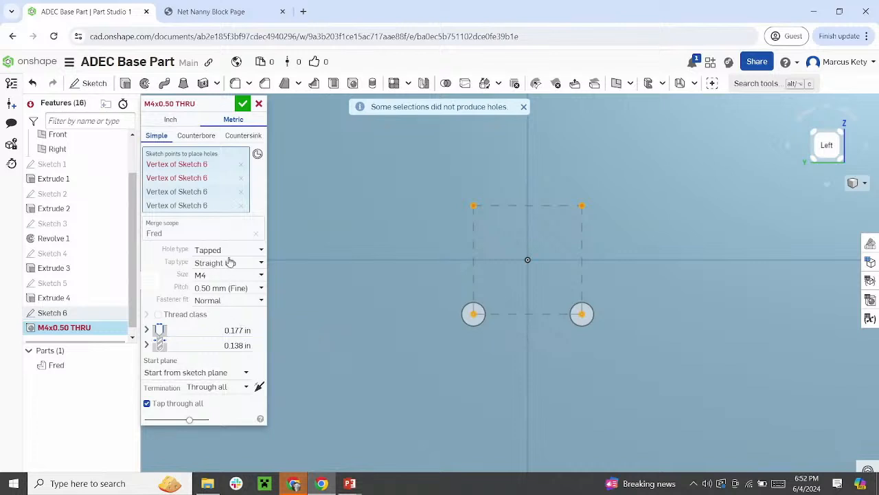
{"action": "left_click", "coordinate": [226, 289]}
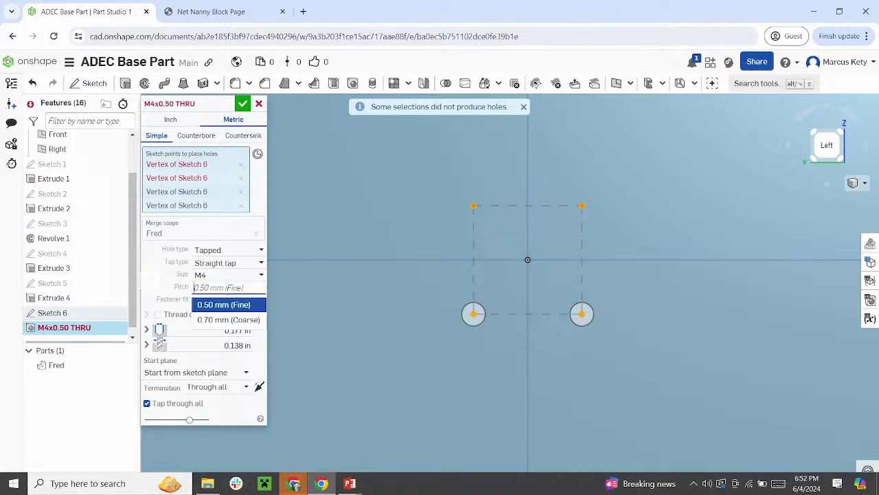
{"action": "left_click", "coordinate": [225, 318]}
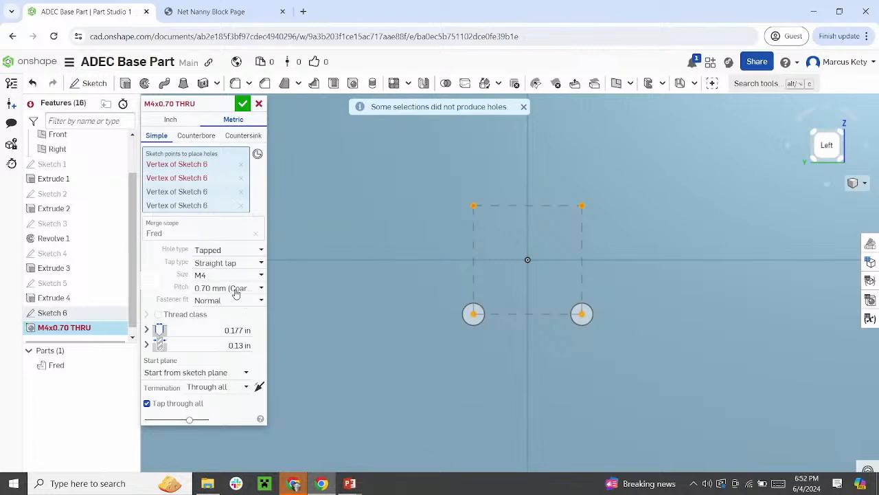
{"action": "left_click", "coordinate": [232, 250]}
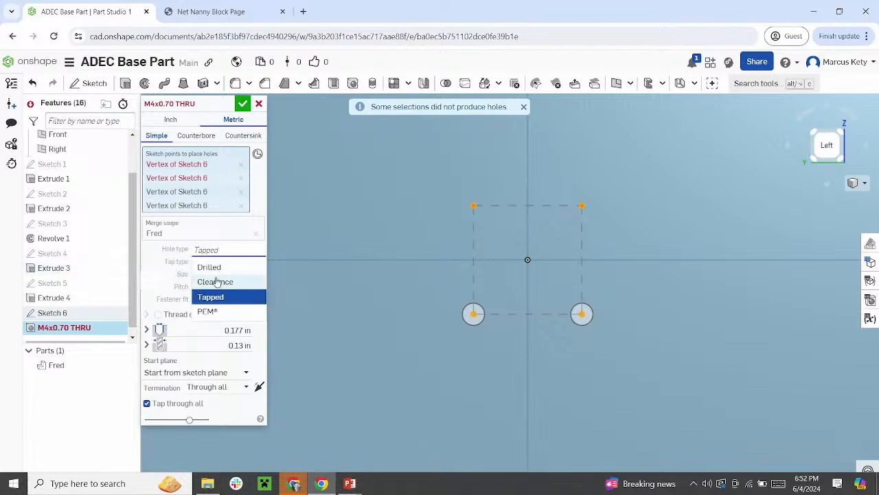
{"action": "left_click", "coordinate": [217, 282]}
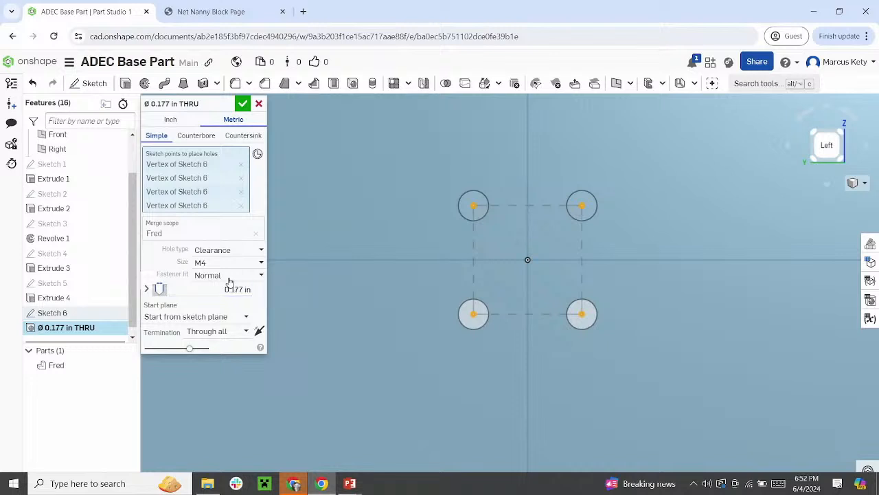
Try the Loose and Close fastener fits for the M4 clearance holes, and return to Normal
{"action": "left_click", "coordinate": [228, 275]}
{"action": "left_click", "coordinate": [213, 323]}
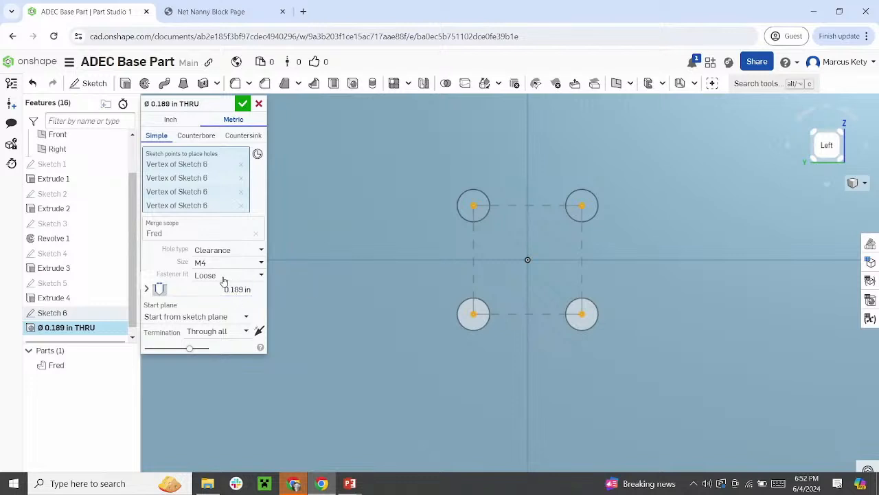
{"action": "left_click", "coordinate": [222, 275]}
{"action": "left_click", "coordinate": [214, 292]}
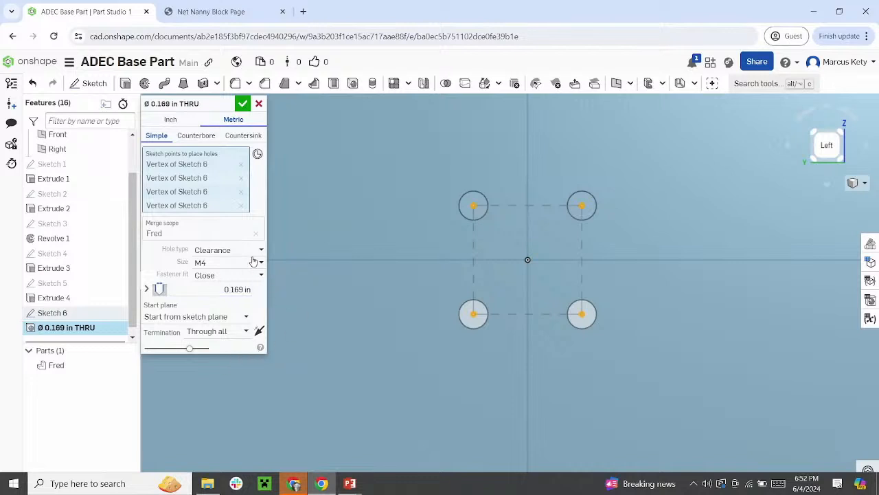
{"action": "left_click", "coordinate": [247, 276]}
{"action": "left_click", "coordinate": [239, 307]}
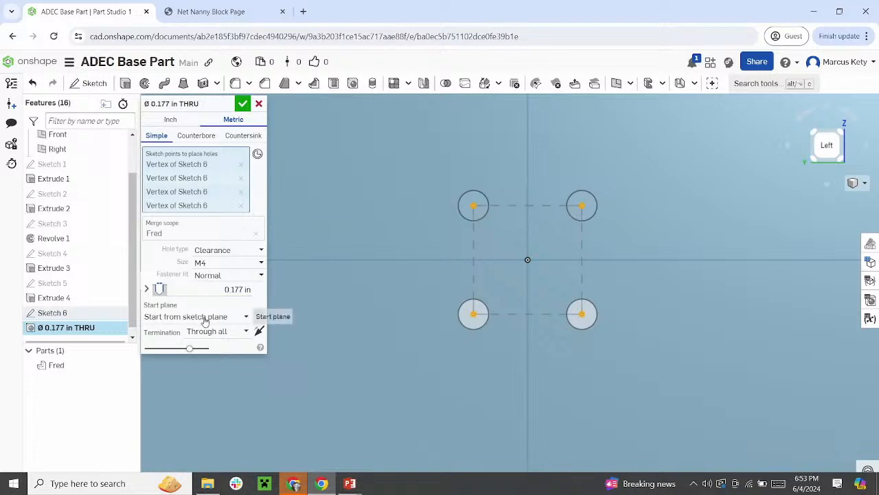
Examine the four-hole preview and its sketch points from several sides of the part
{"action": "mouse_move", "coordinate": [373, 322]}
{"action": "right_mouse_down"}
{"action": "mouse_move", "coordinate": [371, 231]}
{"action": "mouse_move", "coordinate": [345, 293]}
{"action": "mouse_move", "coordinate": [415, 305]}
{"action": "right_mouse_up"}
{"action": "scroll", "coordinate": [413, 302], "scroll_direction": "down", "scroll_amount": 5}
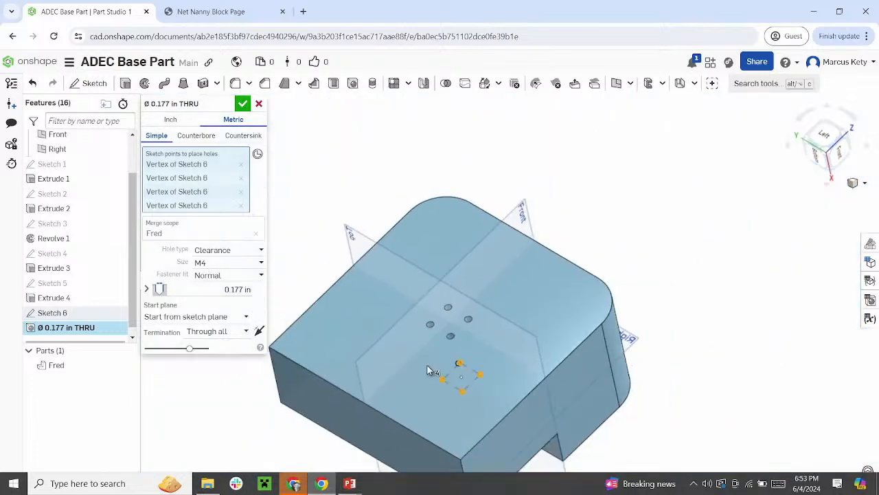
{"action": "right_click_drag", "start_coordinate": [428, 366], "coordinate": [430, 303]}
{"action": "scroll", "coordinate": [467, 431], "scroll_direction": "down", "scroll_amount": 3}
{"action": "scroll", "coordinate": [470, 459], "scroll_direction": "up", "scroll_amount": 3}
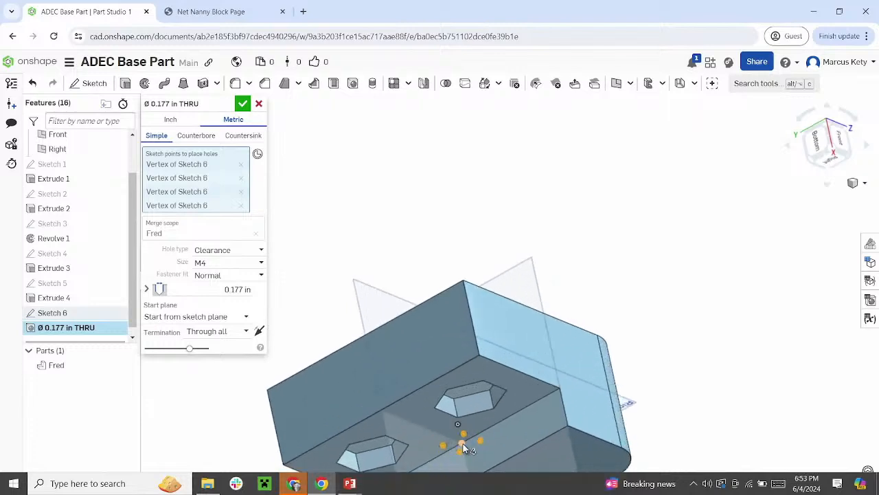
{"action": "middle_click_drag", "start_coordinate": [462, 442], "coordinate": [488, 230]}
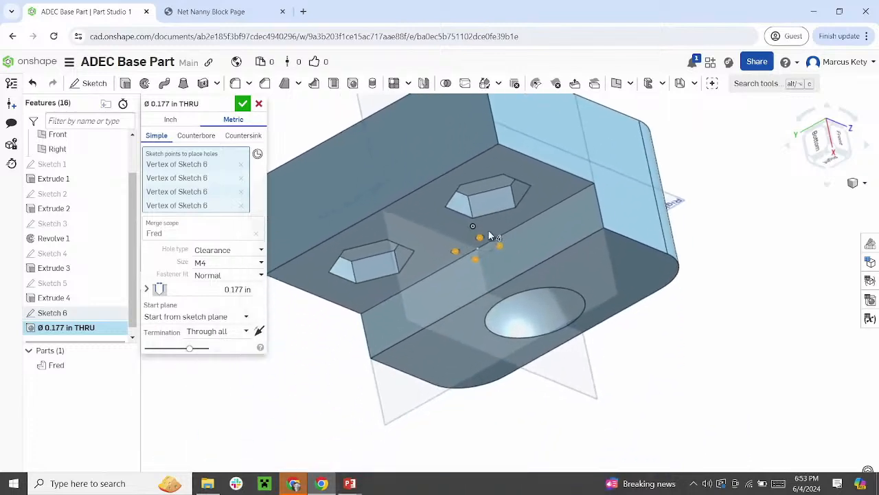
{"action": "scroll", "coordinate": [484, 247], "scroll_direction": "up", "scroll_amount": 3}
{"action": "right_click_drag", "start_coordinate": [479, 262], "coordinate": [582, 160]}
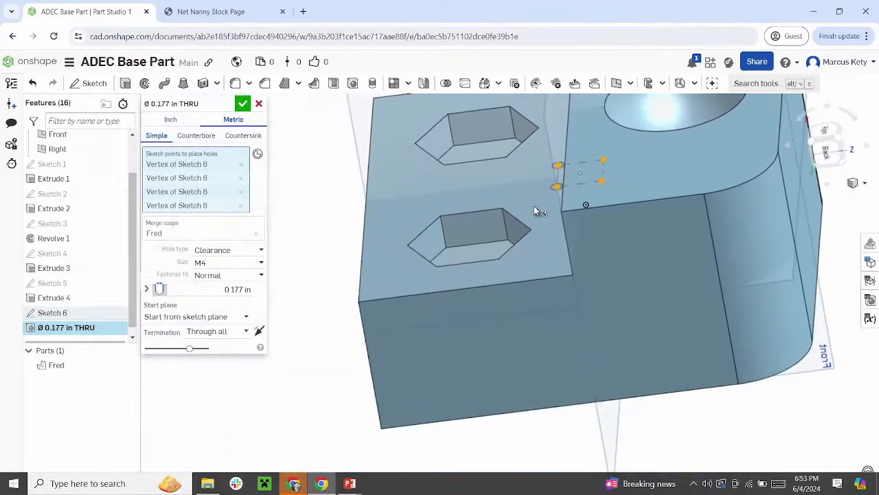
{"action": "right_click_drag", "start_coordinate": [562, 404], "coordinate": [529, 343]}
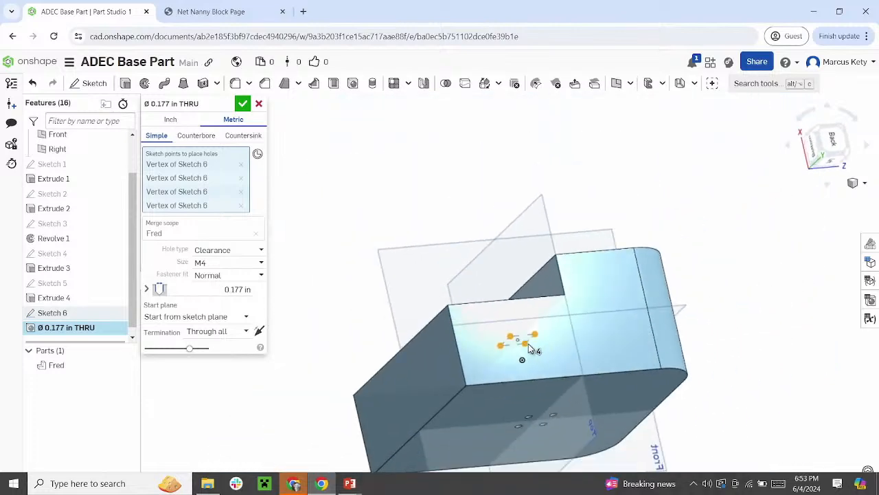
{"action": "right_click_drag", "start_coordinate": [530, 397], "coordinate": [416, 414]}
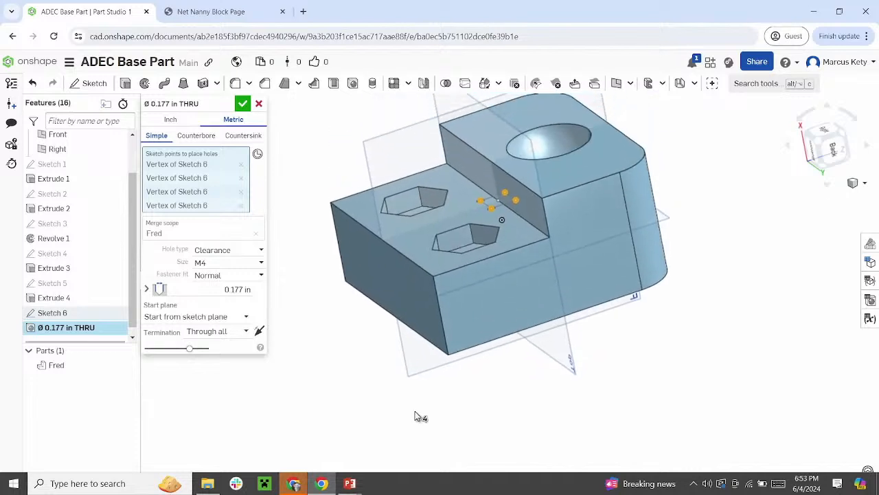
Start the holes from a selected plane, using the part's large flat face opposite the hexagonal pockets
{"action": "left_click", "coordinate": [184, 315]}
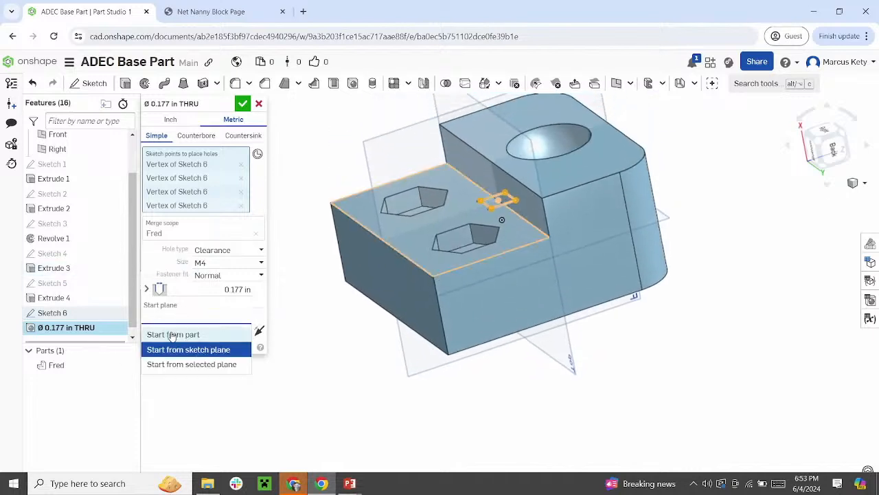
{"action": "left_click", "coordinate": [189, 364]}
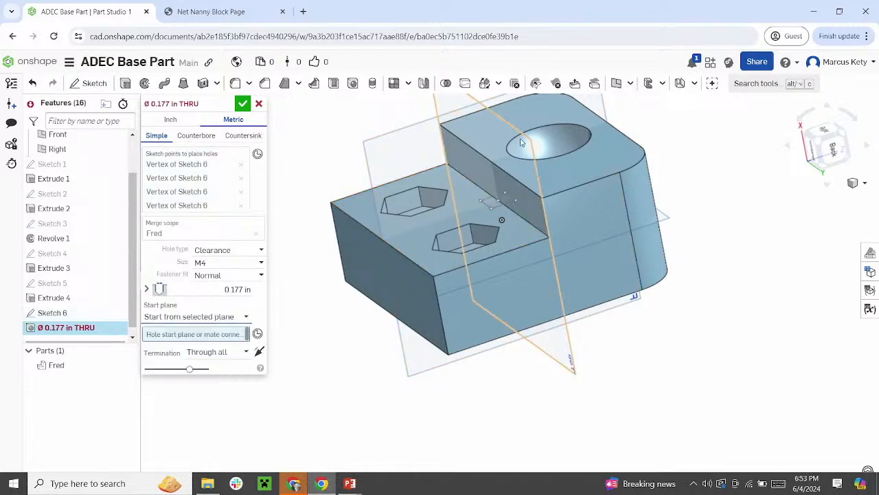
{"action": "left_click", "coordinate": [494, 137]}
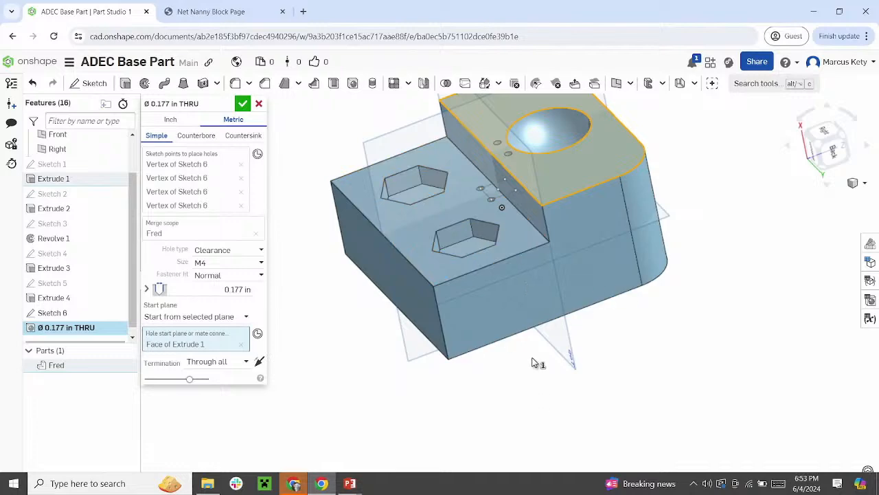
{"action": "right_click_drag", "start_coordinate": [536, 329], "coordinate": [540, 185]}
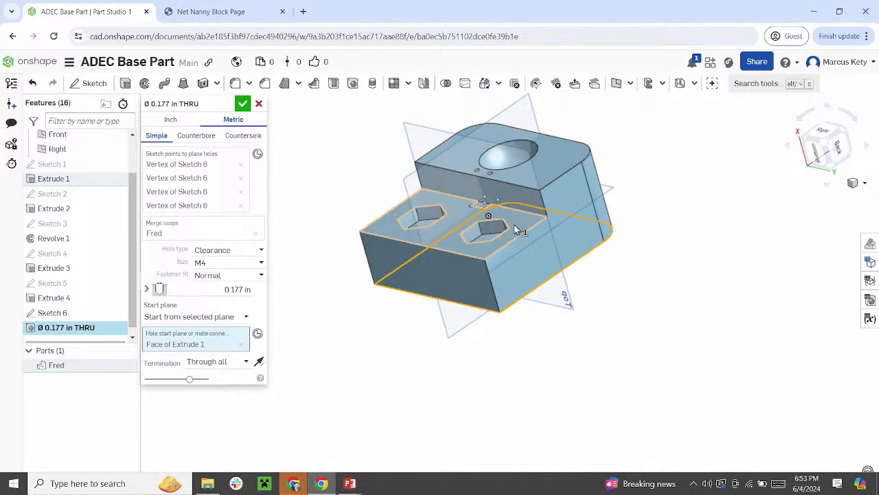
Change the holes' termination to Blind with a depth of 0.5 in
{"action": "left_click", "coordinate": [208, 361]}
{"action": "left_click", "coordinate": [212, 379]}
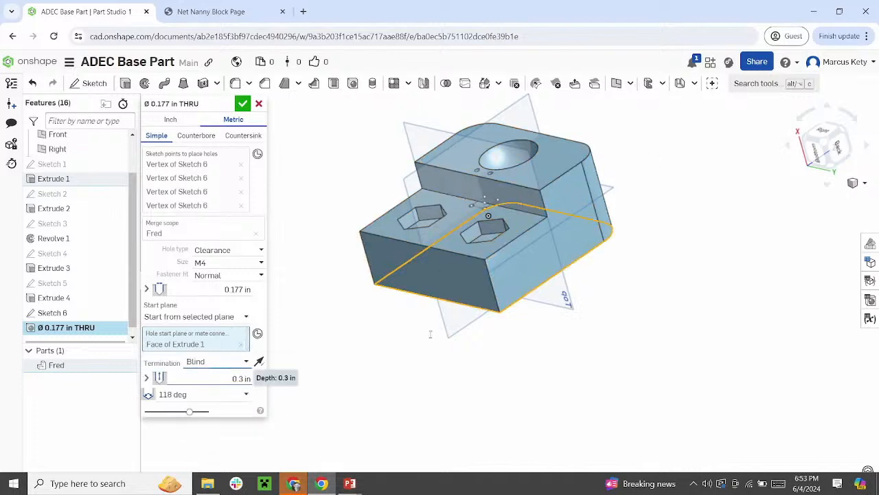
{"action": "right_click_drag", "start_coordinate": [585, 250], "coordinate": [560, 211]}
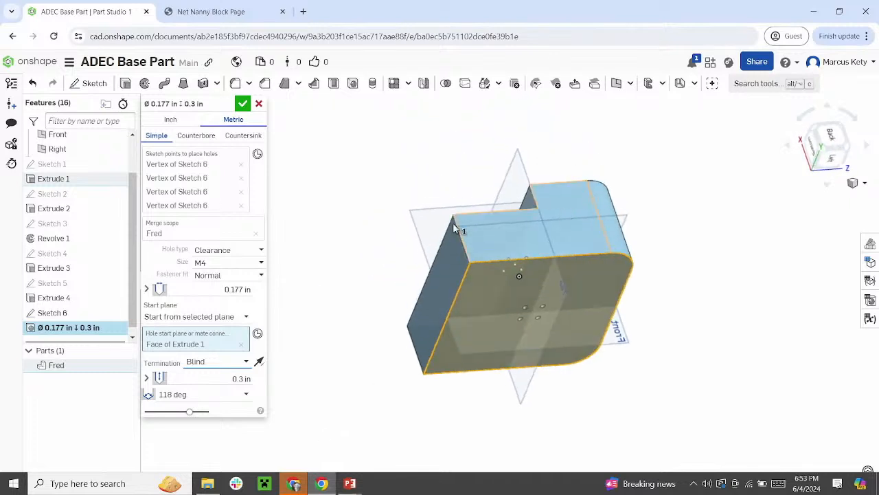
{"action": "left_click", "coordinate": [234, 377]}
{"action": "type", "text": "0.5"}
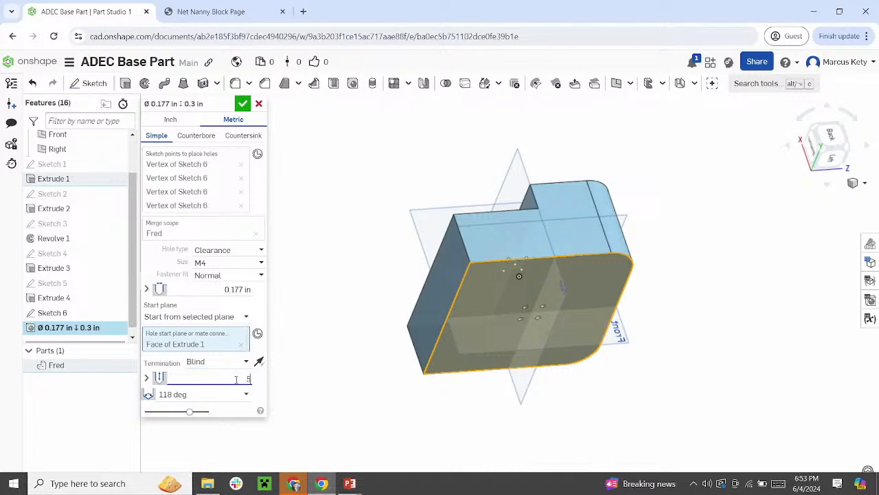
{"action": "key", "text": "Return"}
Examine the blind holes from the pocket side and up close on the large flat face
{"action": "right_click_drag", "start_coordinate": [591, 219], "coordinate": [595, 285]}
{"action": "scroll", "coordinate": [525, 150], "scroll_direction": "up", "scroll_amount": 3}
{"action": "scroll", "coordinate": [525, 150], "scroll_direction": "up", "scroll_amount": 1}
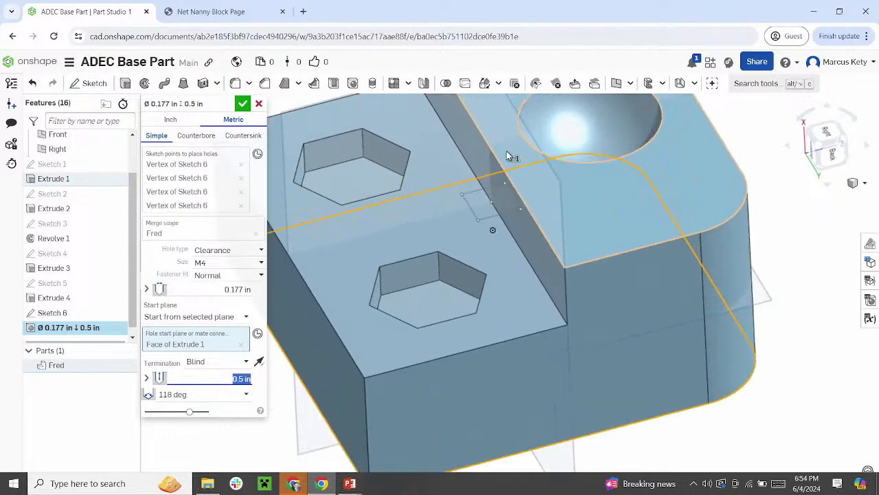
{"action": "right_click_drag", "start_coordinate": [560, 371], "coordinate": [555, 322]}
{"action": "scroll", "coordinate": [551, 334], "scroll_direction": "down", "scroll_amount": 3}
{"action": "scroll", "coordinate": [539, 407], "scroll_direction": "up", "scroll_amount": 2}
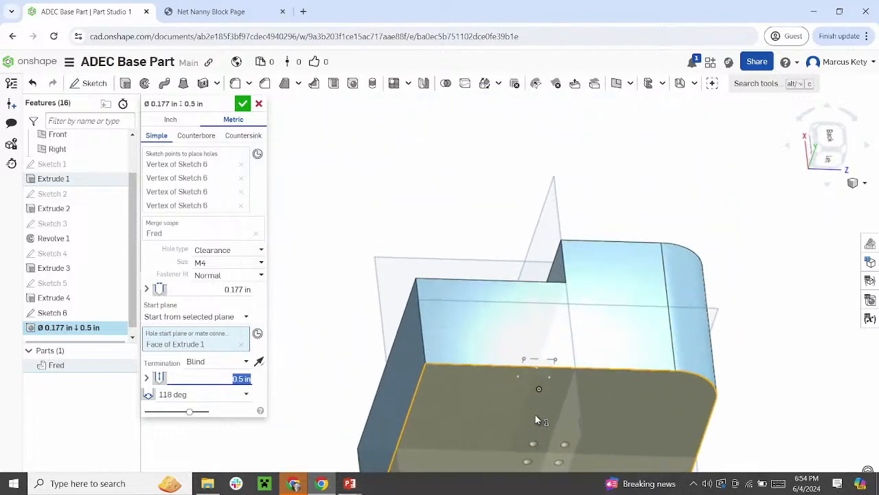
{"action": "right_click_drag", "start_coordinate": [535, 414], "coordinate": [512, 259]}
{"action": "scroll", "coordinate": [526, 281], "scroll_direction": "up", "scroll_amount": 5}
{"action": "scroll", "coordinate": [554, 195], "scroll_direction": "up", "scroll_amount": 3}
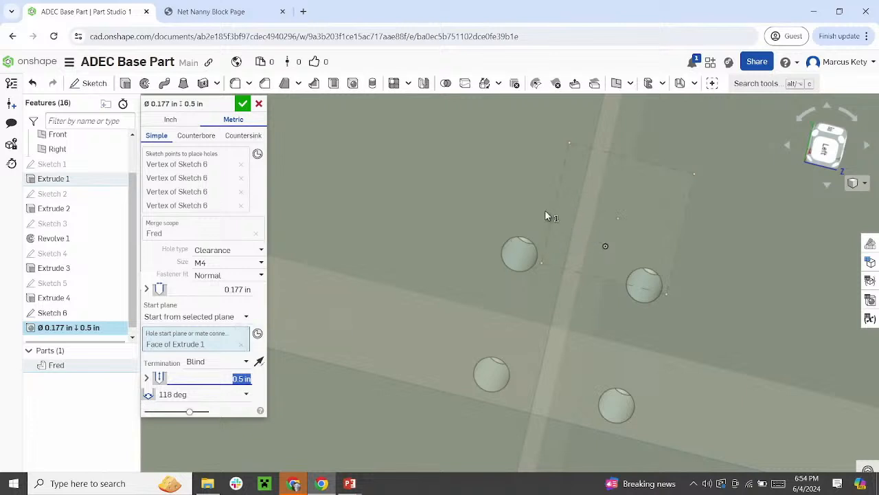
{"action": "mouse_move", "coordinate": [546, 215]}
{"action": "right_mouse_down"}
{"action": "mouse_move", "coordinate": [554, 194]}
{"action": "mouse_move", "coordinate": [548, 217]}
{"action": "right_mouse_up"}
{"action": "scroll", "coordinate": [542, 247], "scroll_direction": "down", "scroll_amount": 5}
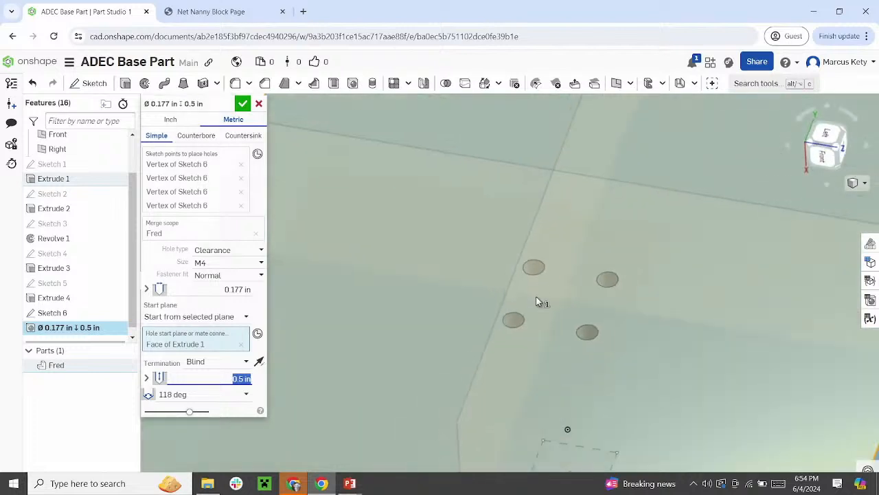
{"action": "scroll", "coordinate": [498, 377], "scroll_direction": "up", "scroll_amount": 2}
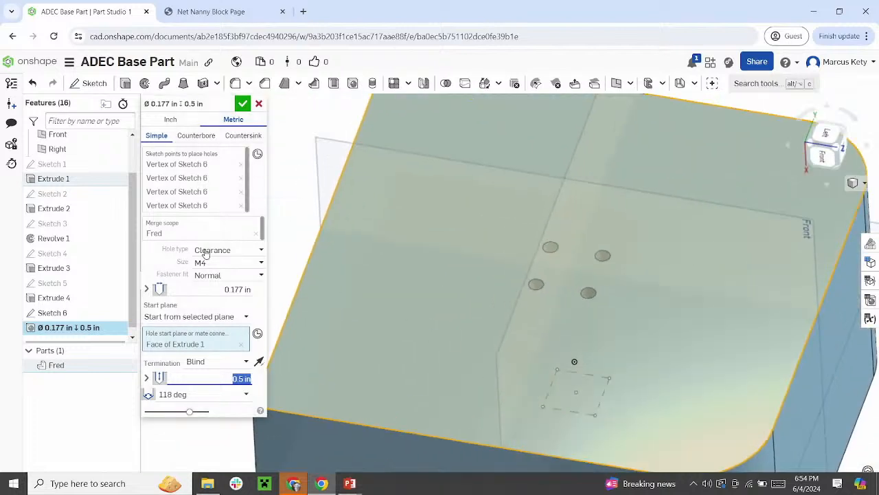
Accept the four-hole feature and inspect the finished holes on the large flat face
{"action": "left_click", "coordinate": [242, 103]}
{"action": "right_click_drag", "start_coordinate": [642, 352], "coordinate": [656, 331]}
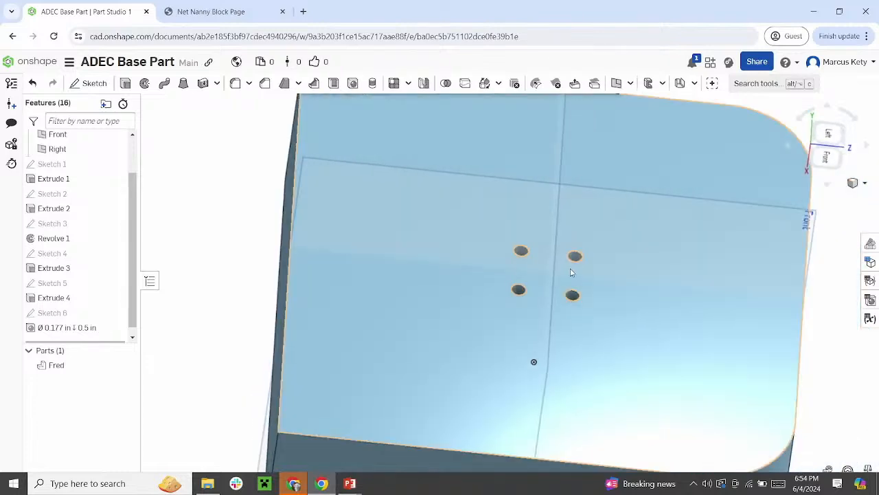
{"action": "scroll", "coordinate": [570, 272], "scroll_direction": "up", "scroll_amount": 3}
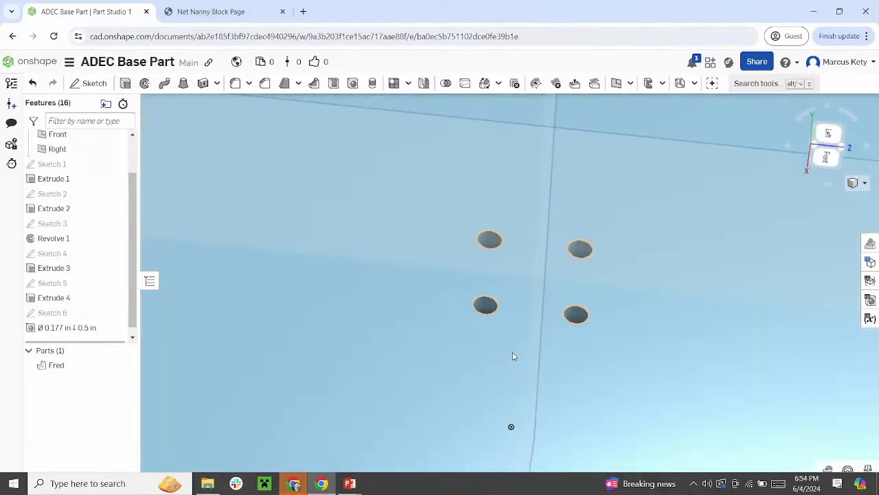
{"action": "scroll", "coordinate": [512, 355], "scroll_direction": "down", "scroll_amount": 3}
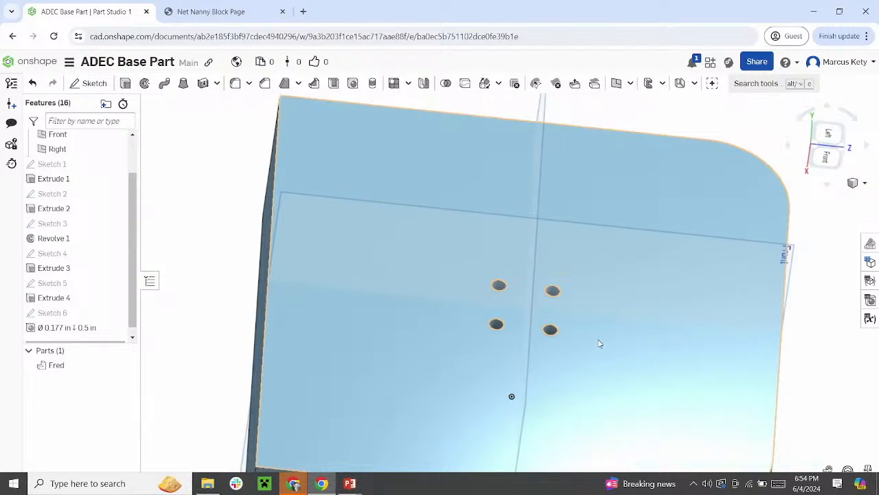
{"action": "right_click_drag", "start_coordinate": [599, 343], "coordinate": [551, 350]}
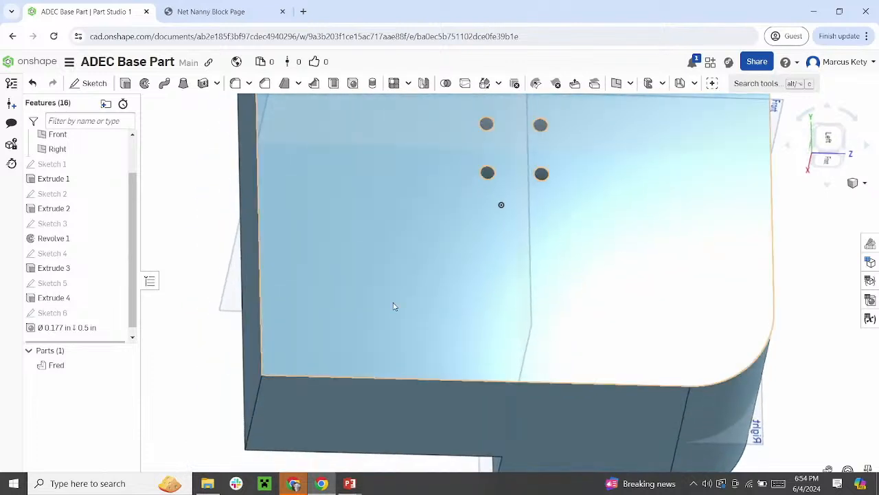
Change the four-hole feature's termination to Through all and inspect the holes from the hexagonal-pocket side
{"action": "right_click", "coordinate": [62, 328]}
{"action": "left_click", "coordinate": [84, 351]}
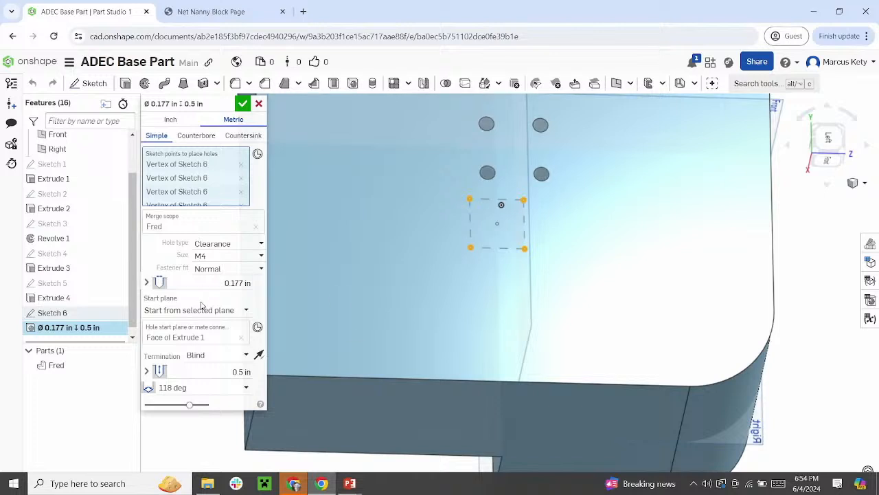
{"action": "left_click", "coordinate": [202, 354]}
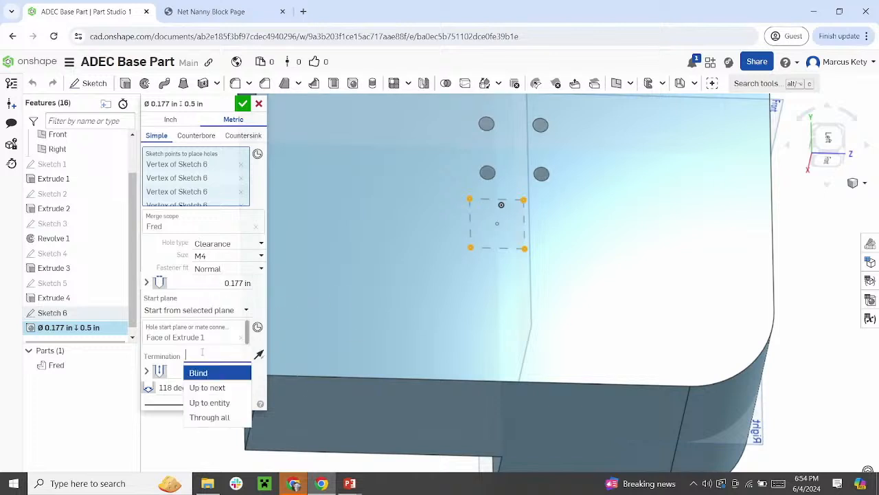
{"action": "left_click", "coordinate": [206, 417]}
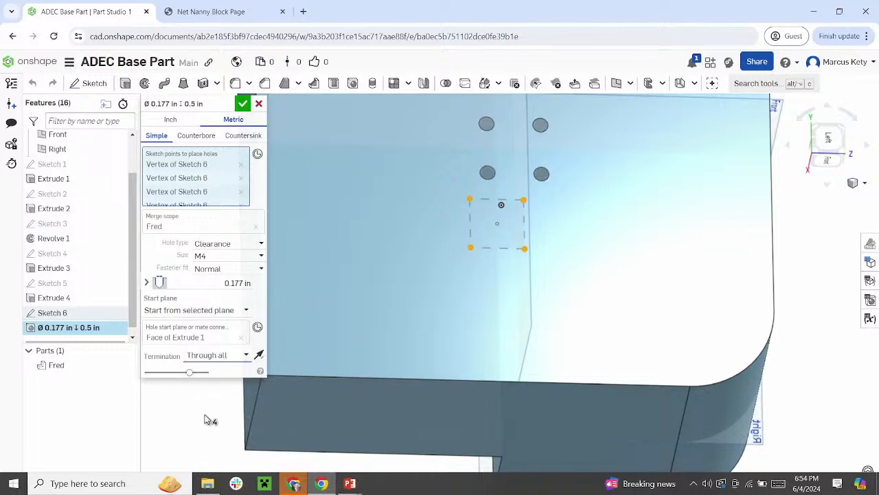
{"action": "left_click", "coordinate": [242, 103]}
{"action": "right_click_drag", "start_coordinate": [436, 262], "coordinate": [349, 291]}
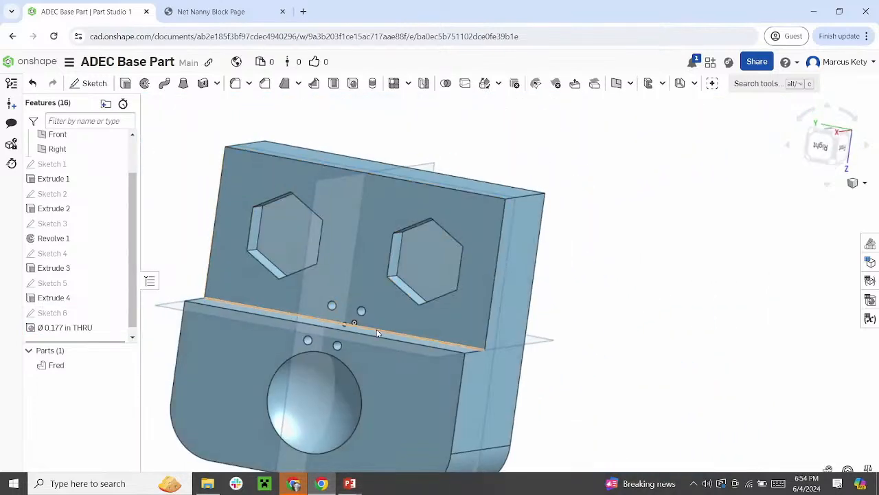
{"action": "middle_click_drag", "start_coordinate": [377, 329], "coordinate": [441, 257]}
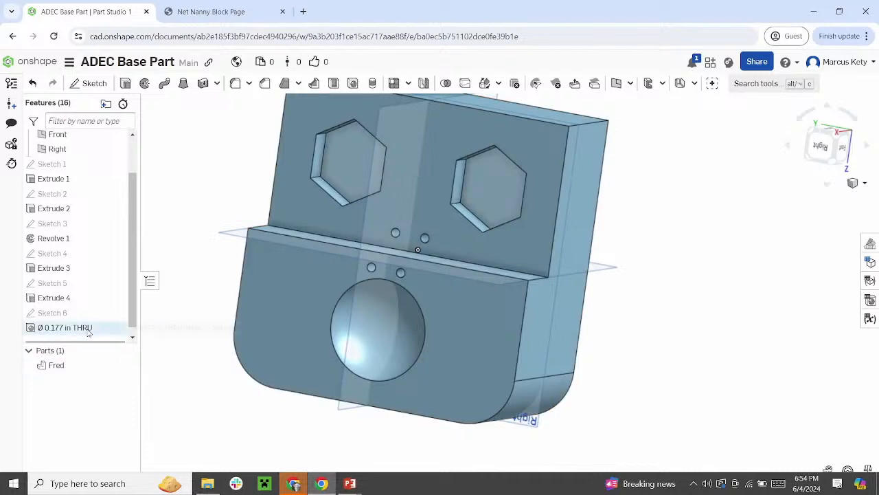
Change the four-hole feature's clearance size to M5 and view the enlarged holes up close
{"action": "left_click", "coordinate": [88, 330]}
{"action": "right_click", "coordinate": [89, 331]}
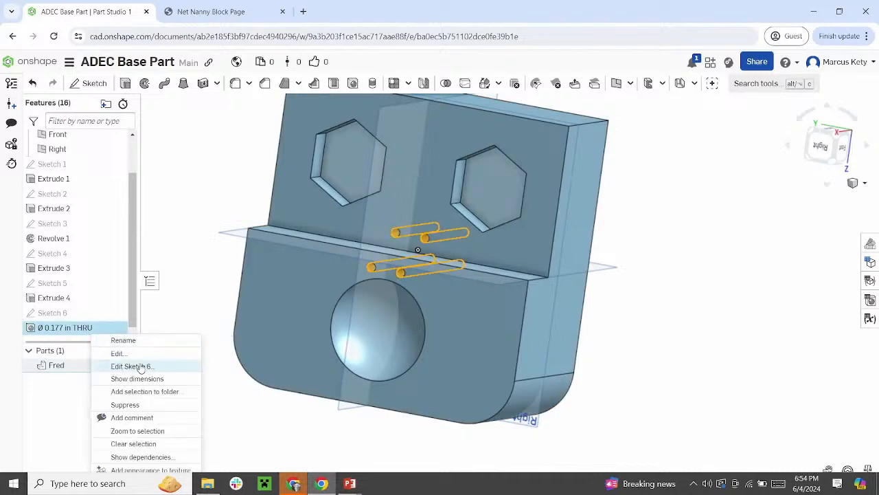
{"action": "left_click", "coordinate": [118, 353]}
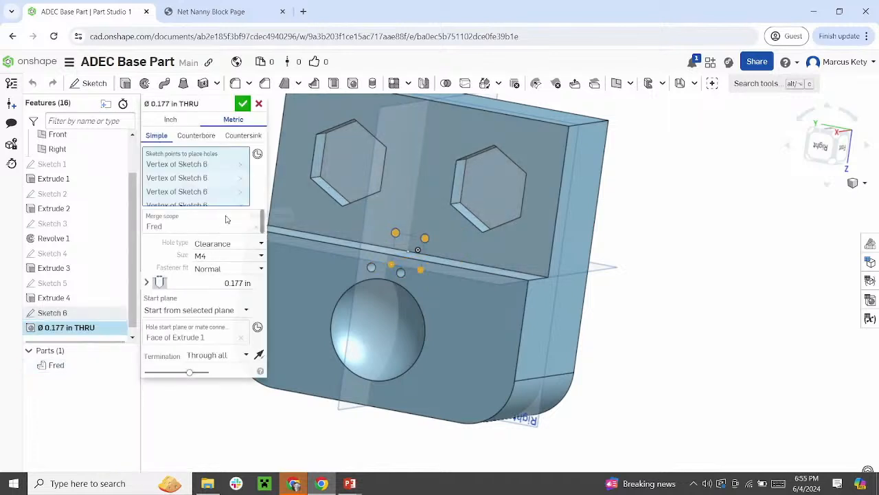
{"action": "left_click", "coordinate": [223, 255]}
{"action": "scroll", "coordinate": [220, 330], "scroll_direction": "down", "scroll_amount": 2}
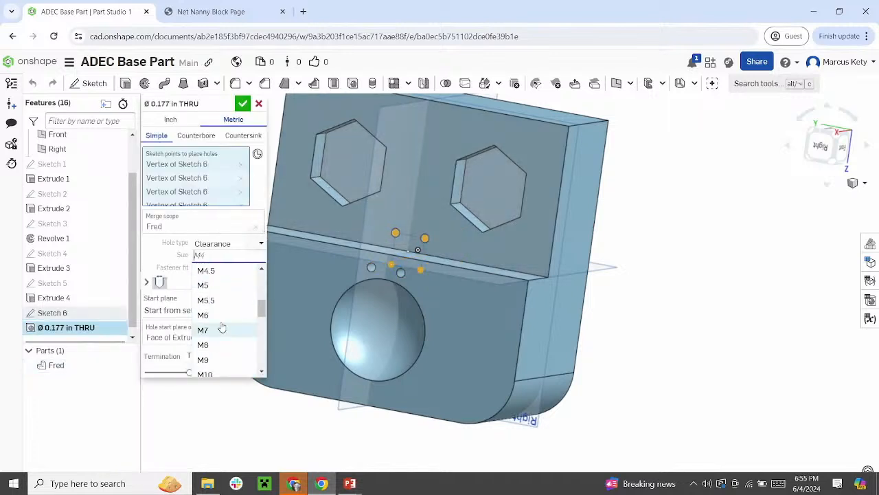
{"action": "left_click", "coordinate": [204, 285]}
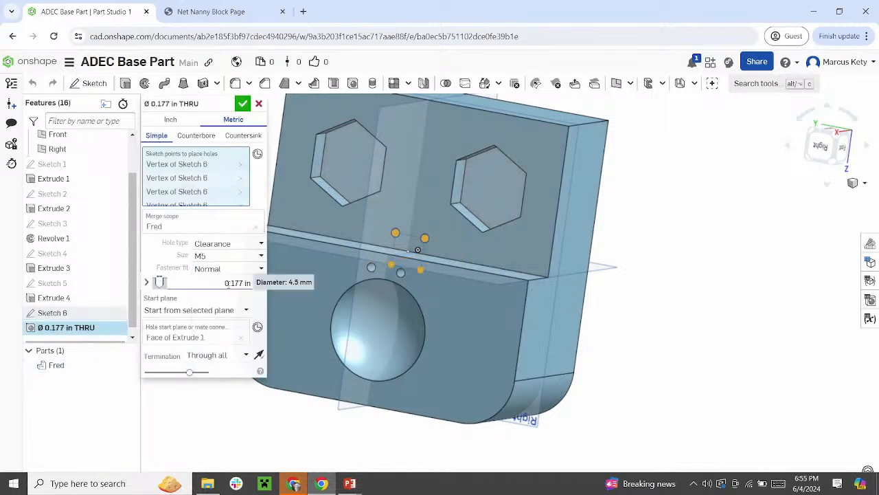
{"action": "left_click", "coordinate": [243, 103]}
{"action": "scroll", "coordinate": [420, 286], "scroll_direction": "up", "scroll_amount": 3}
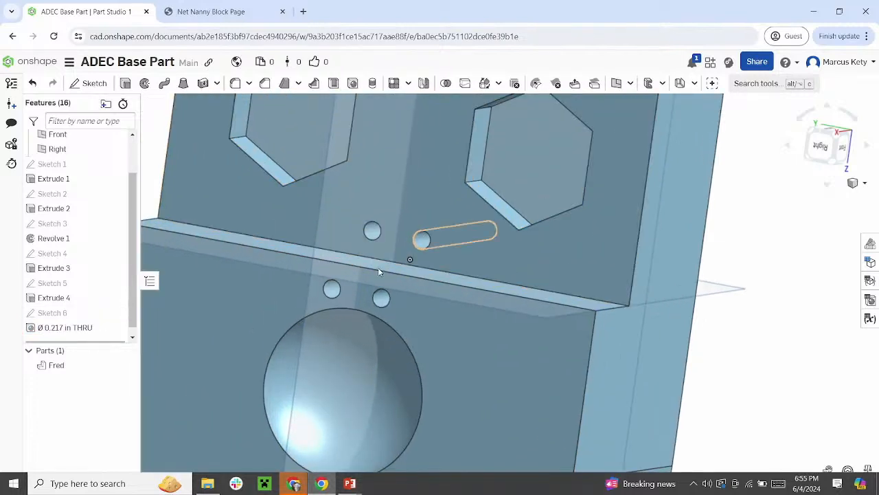
Set the four-hole feature's clearance size back to M4 and accept it
{"action": "right_click", "coordinate": [54, 328]}
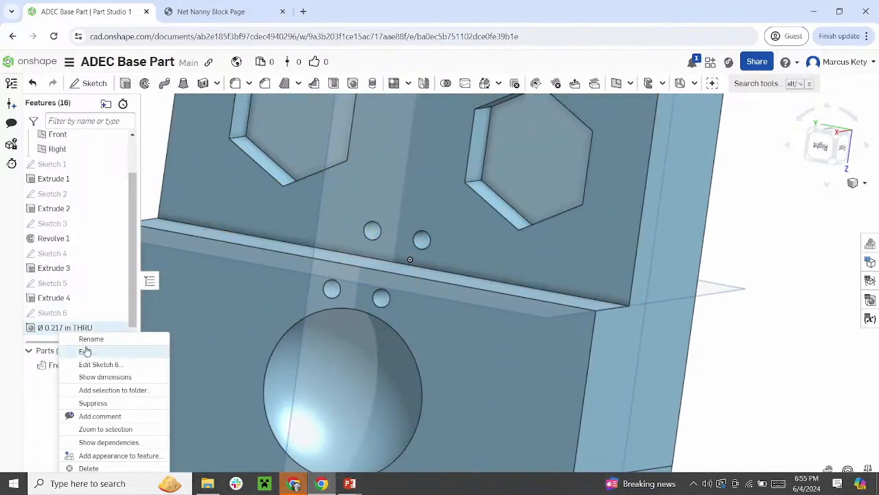
{"action": "left_click", "coordinate": [108, 354]}
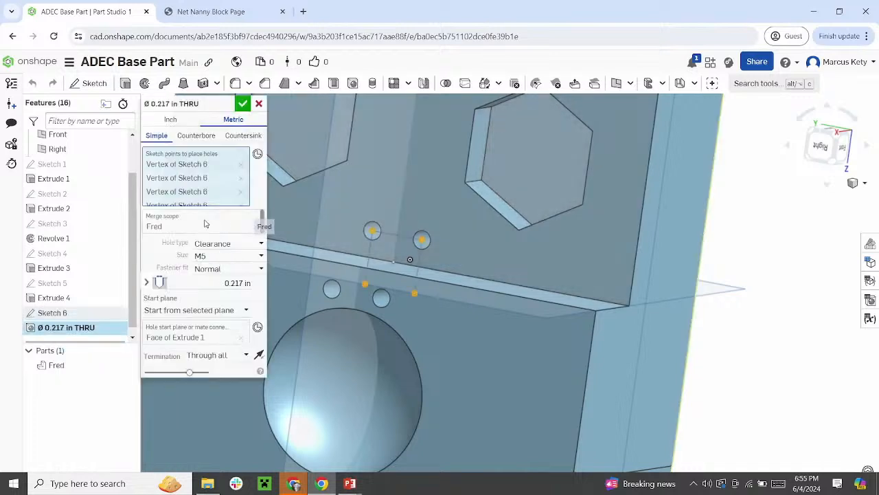
{"action": "left_click", "coordinate": [224, 257]}
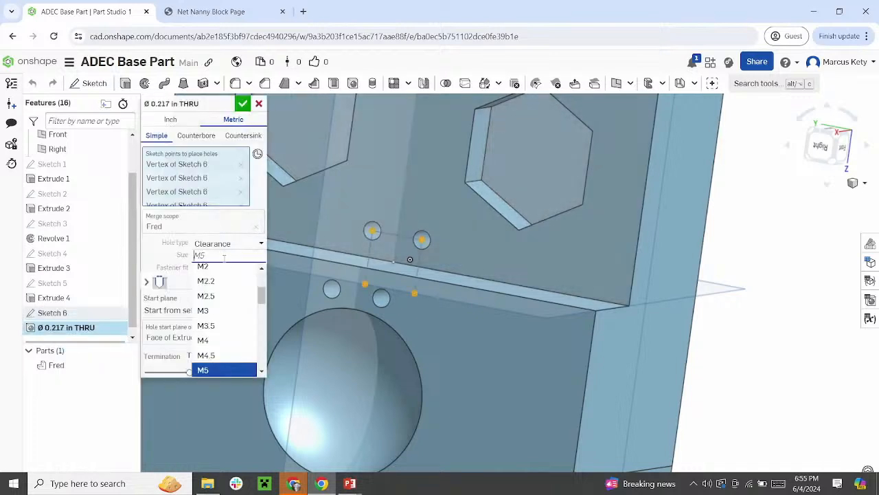
{"action": "left_click", "coordinate": [208, 340]}
{"action": "left_click", "coordinate": [243, 103]}
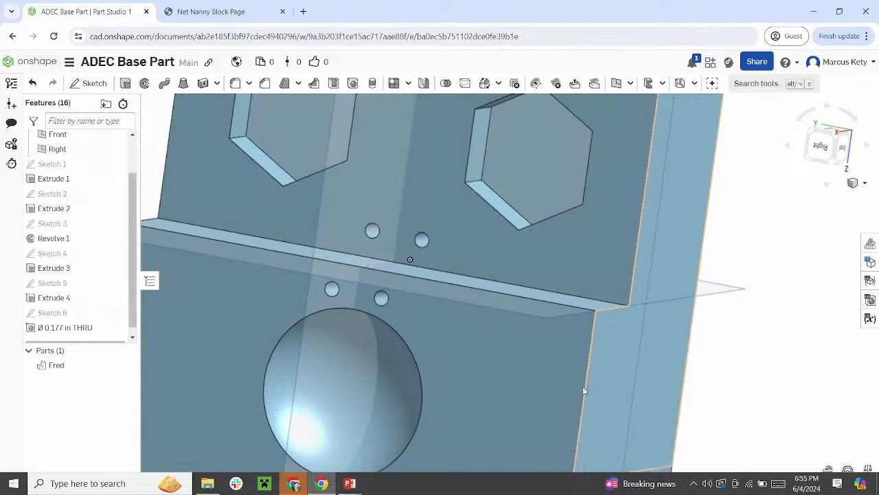
Start a sketch on the large flat face opposite the hexagonal pockets and view the four-hole pattern straight on
{"action": "right_click_drag", "start_coordinate": [499, 389], "coordinate": [502, 328]}
{"action": "left_click", "coordinate": [715, 252]}
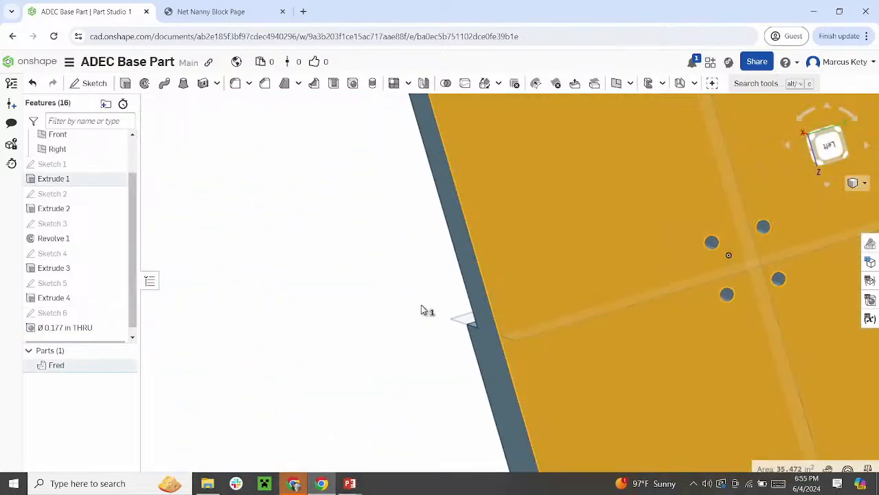
{"action": "left_click", "coordinate": [90, 83]}
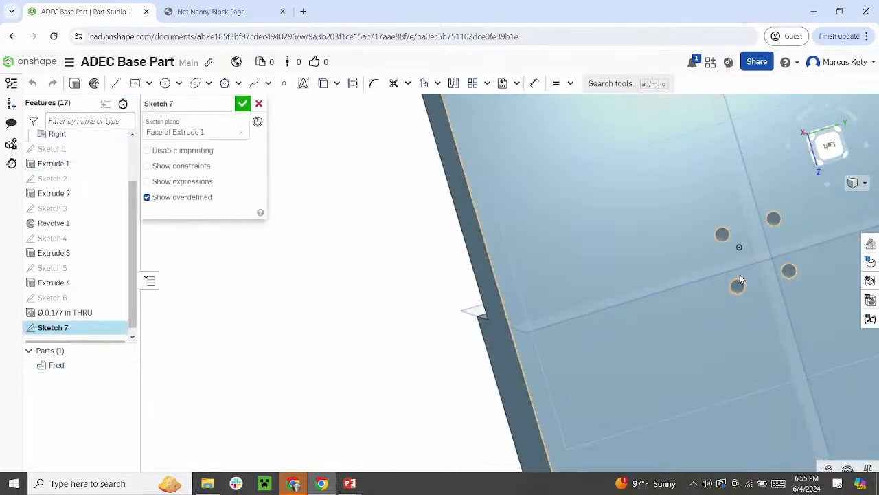
{"action": "scroll", "coordinate": [762, 255], "scroll_direction": "up", "scroll_amount": 4}
{"action": "left_click", "coordinate": [850, 145]}
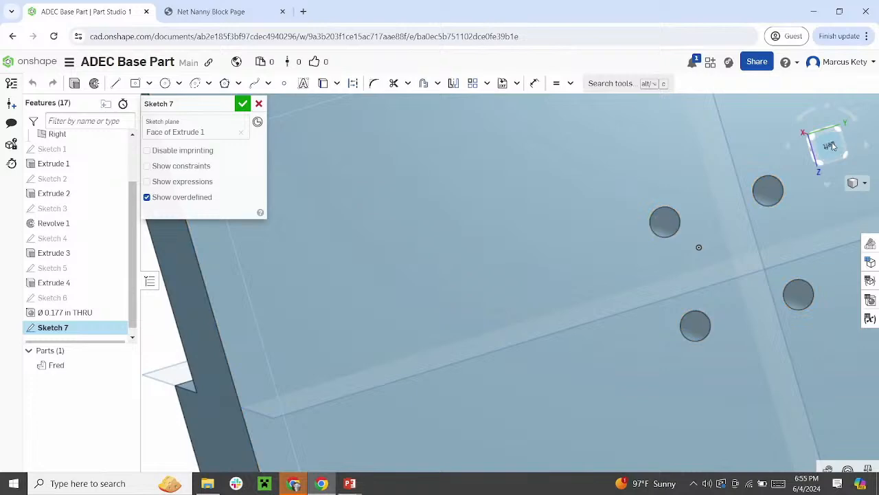
{"action": "scroll", "coordinate": [501, 275], "scroll_direction": "up", "scroll_amount": 5}
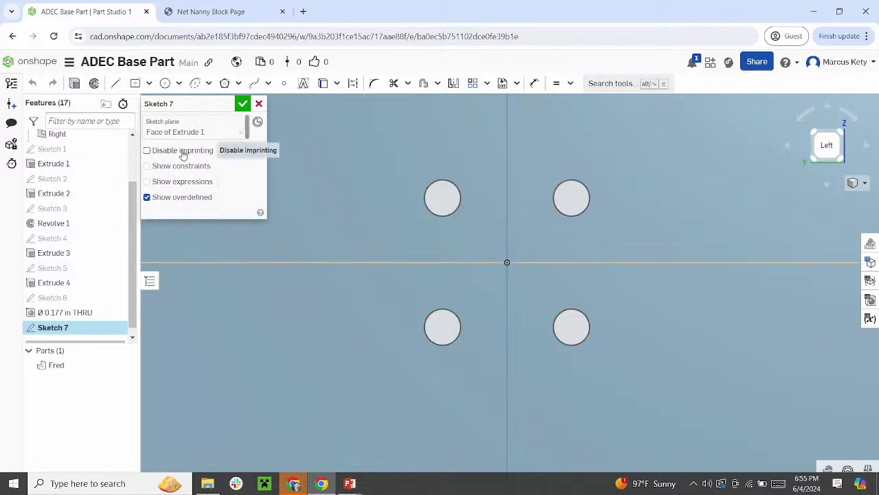
Sketch a circle about 0.411 in in diameter between the four holes, slightly off the pattern's center
{"action": "left_click", "coordinate": [167, 84]}
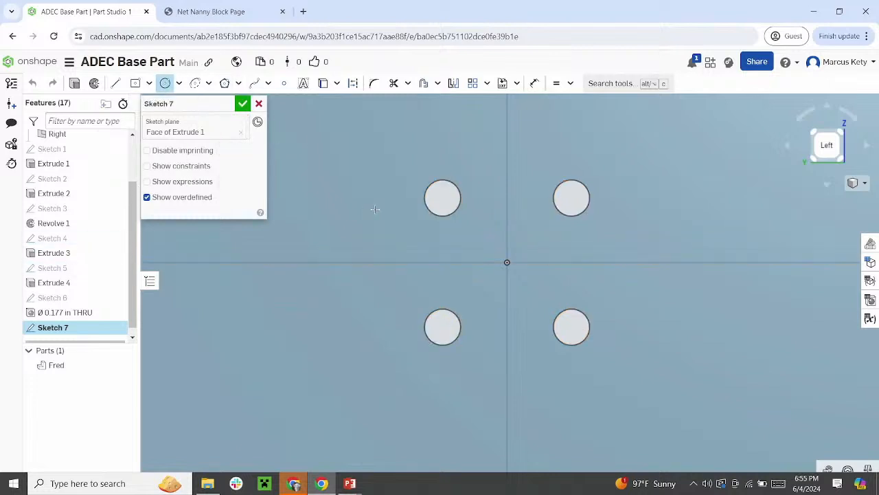
{"action": "left_click", "coordinate": [483, 255]}
{"action": "left_click", "coordinate": [520, 274]}
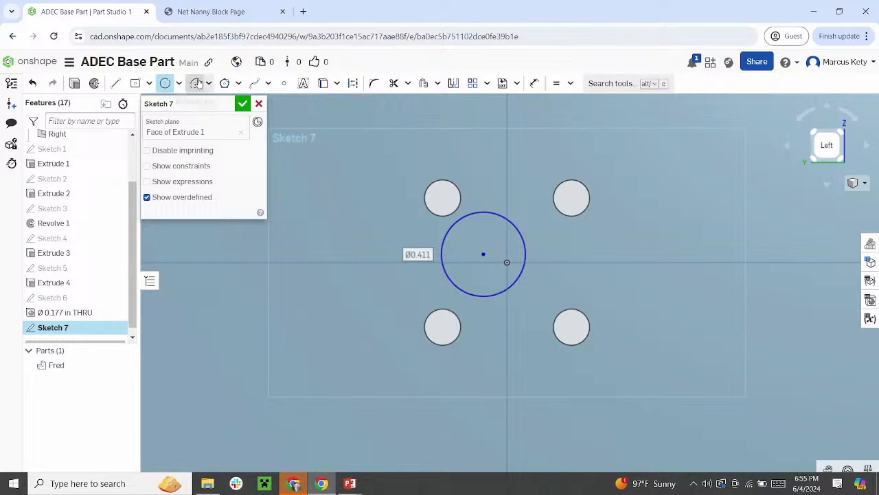
Sketch a diagonal line between the centers of two opposite holes in the pattern
{"action": "left_click", "coordinate": [116, 83]}
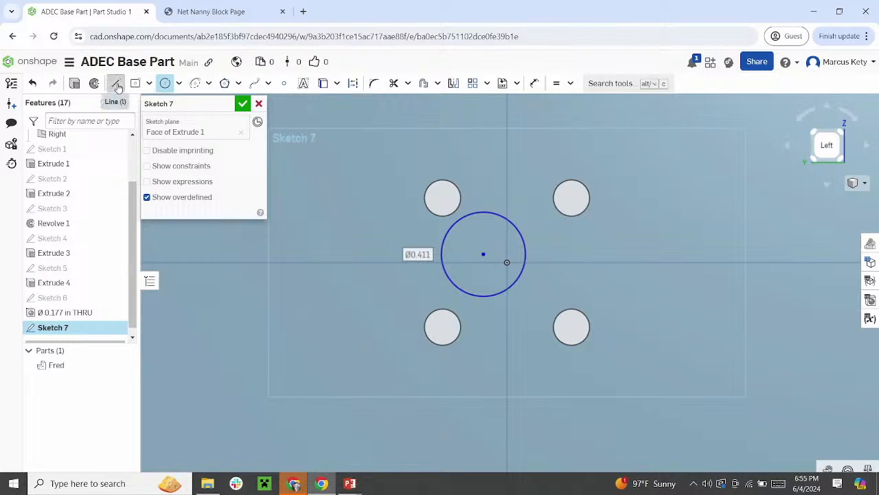
{"action": "left_click", "coordinate": [443, 198]}
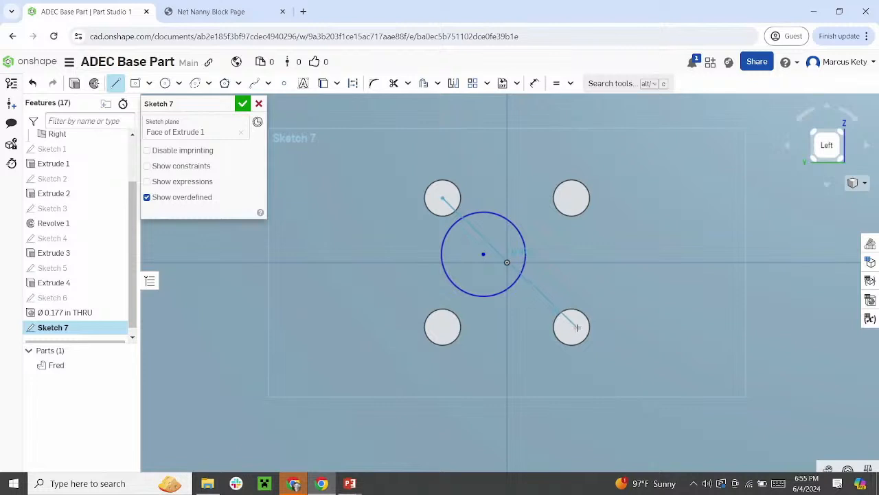
{"action": "left_click", "coordinate": [573, 327]}
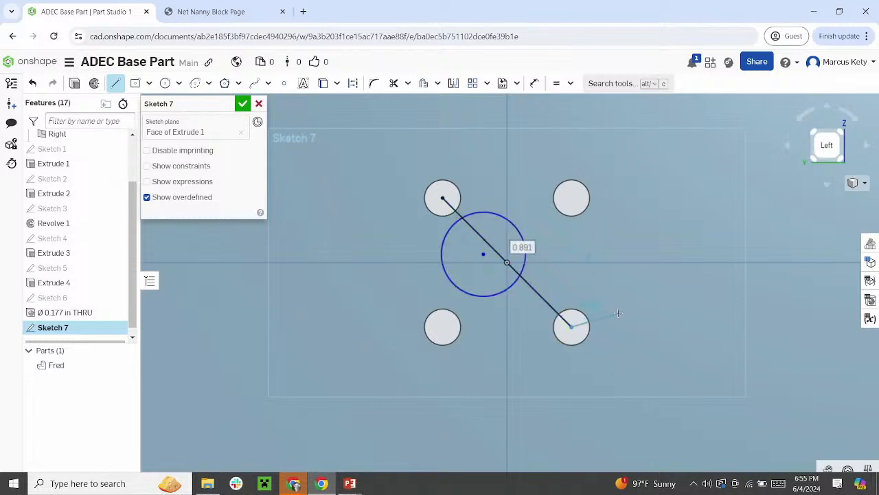
{"action": "key", "text": "Escape"}
Constrain the circle's center to the diagonal line's midpoint and resize the circle freehand to about 0.331 in in diameter
{"action": "left_click", "coordinate": [531, 289]}
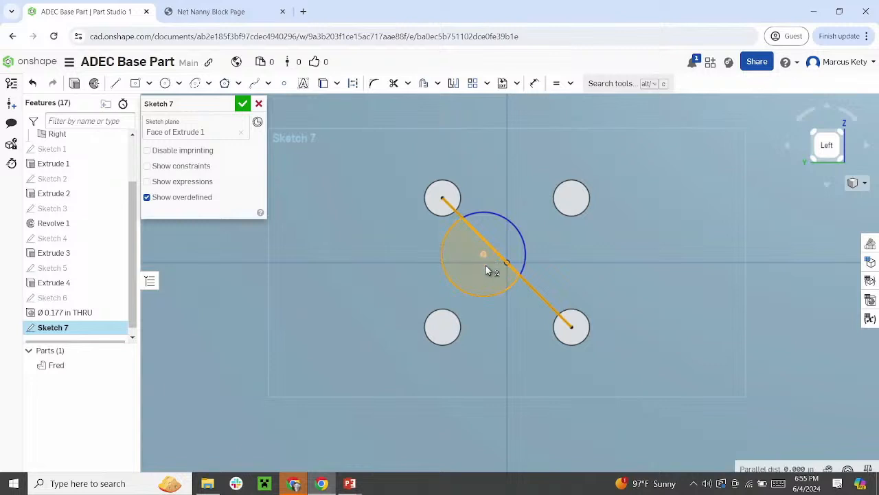
{"action": "left_click", "coordinate": [484, 255]}
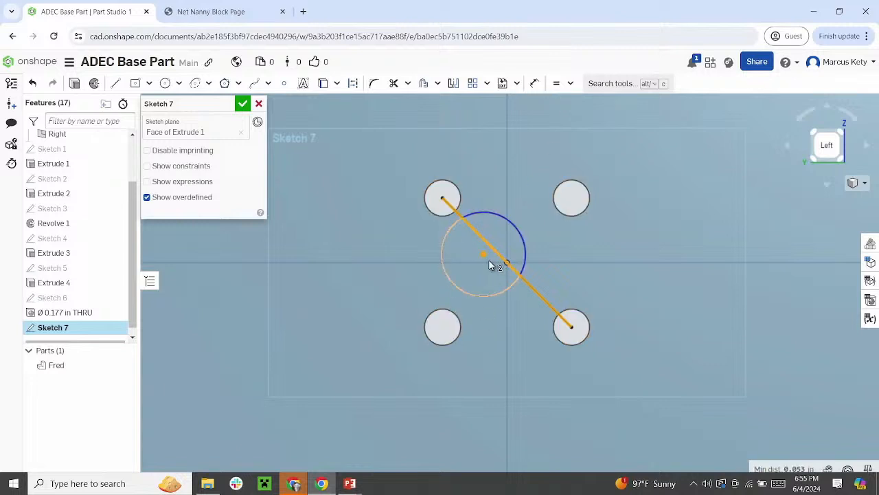
{"action": "left_click", "coordinate": [572, 83]}
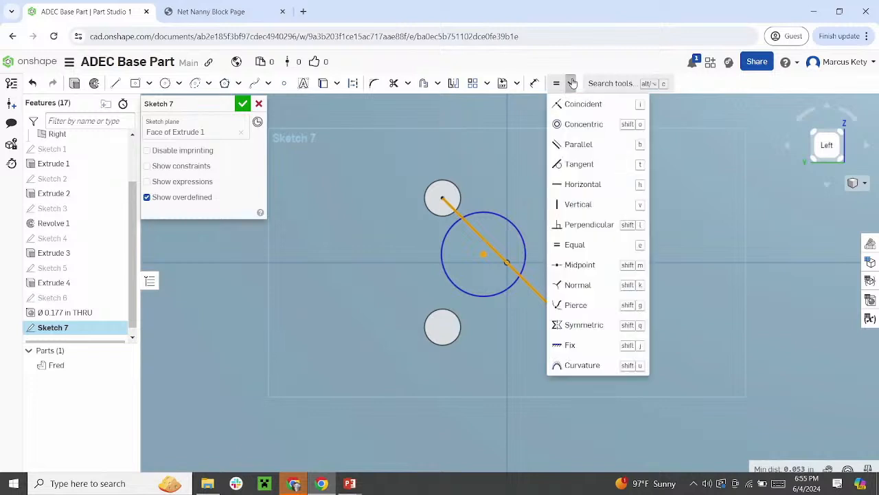
{"action": "left_click", "coordinate": [571, 266]}
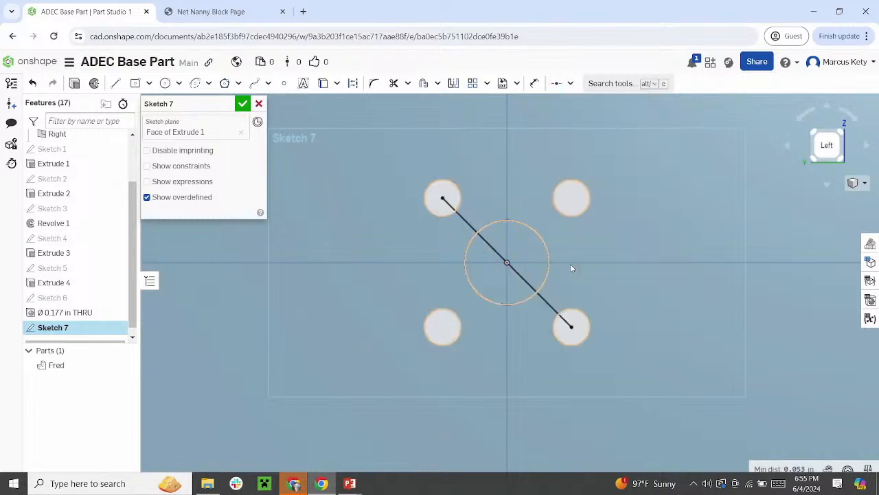
{"action": "left_click_drag", "start_coordinate": [549, 264], "coordinate": [562, 261]}
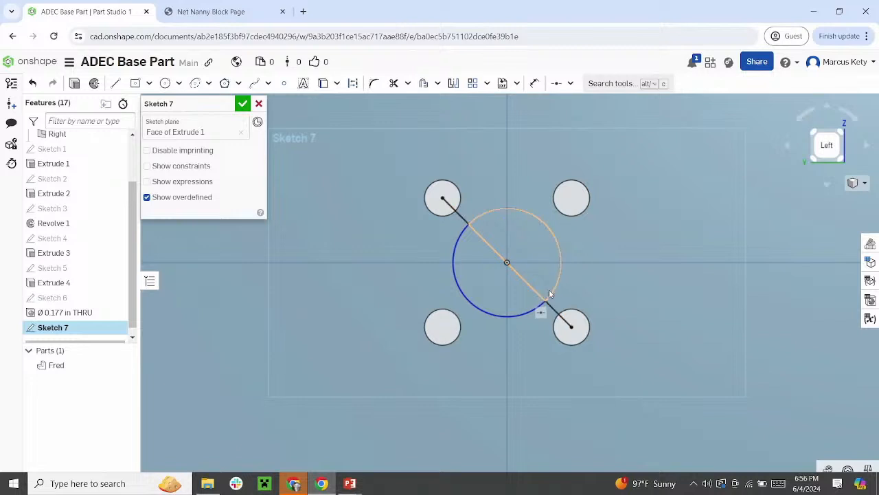
{"action": "left_click_drag", "start_coordinate": [556, 287], "coordinate": [533, 282]}
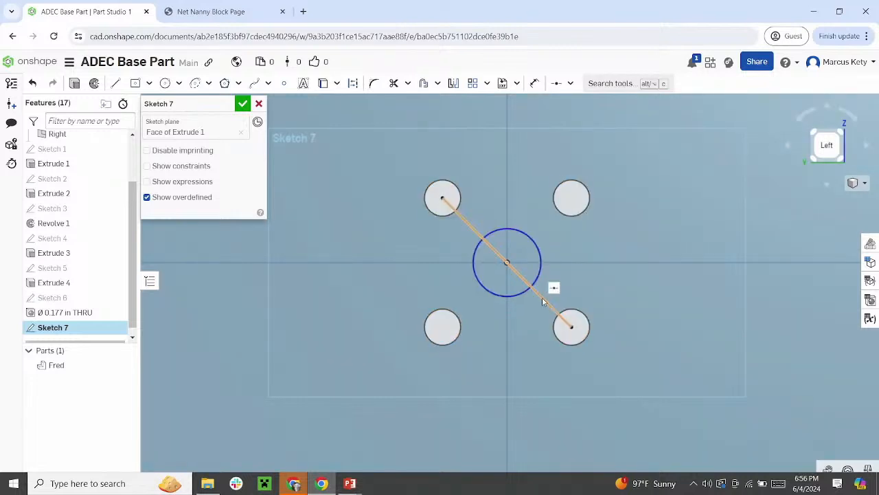
Convert the diagonal line between the hole centers to construction geometry
{"action": "left_click", "coordinate": [542, 299]}
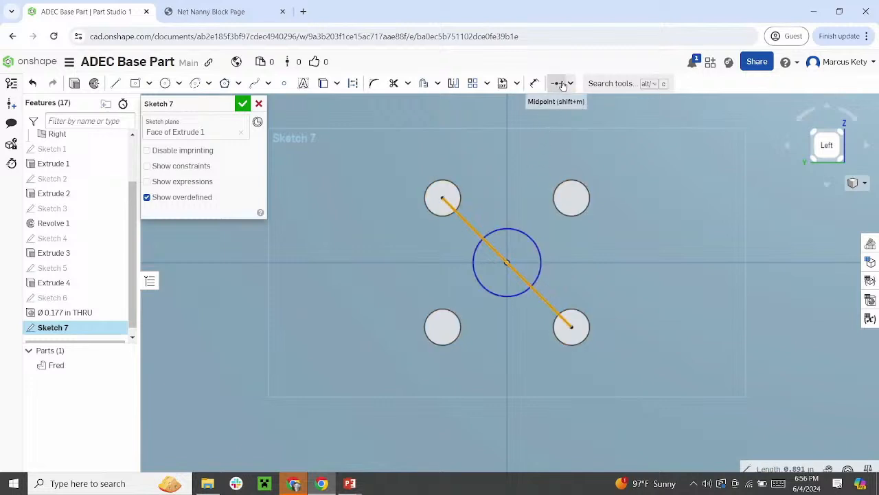
{"action": "left_click", "coordinate": [356, 88]}
{"action": "scroll", "coordinate": [564, 334], "scroll_direction": "down", "scroll_amount": 1}
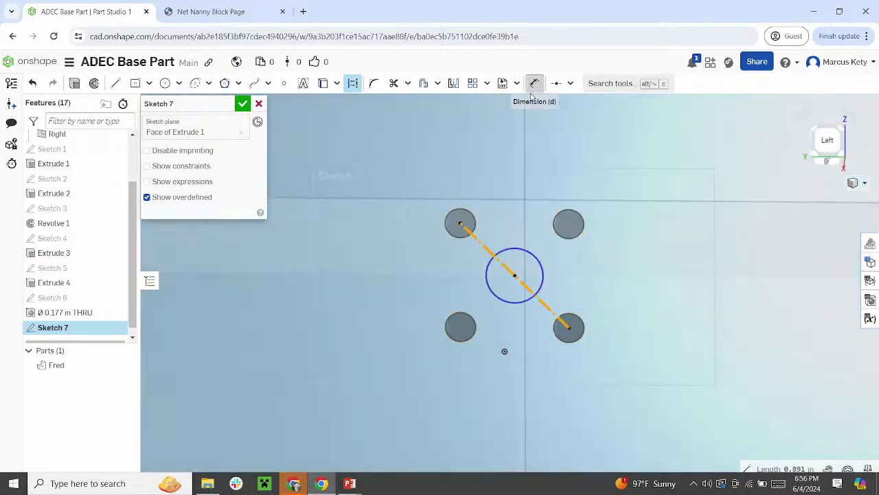
Dimension the central circle's diameter as 8.5 mm and finish the sketch
{"action": "left_click", "coordinate": [535, 83]}
{"action": "left_click", "coordinate": [527, 249]}
{"action": "left_click", "coordinate": [548, 176]}
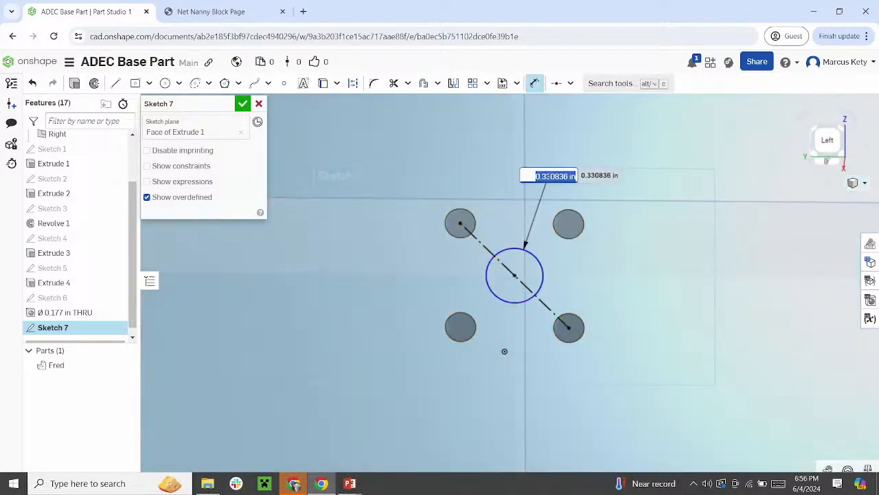
{"action": "type", "text": "0.335"}
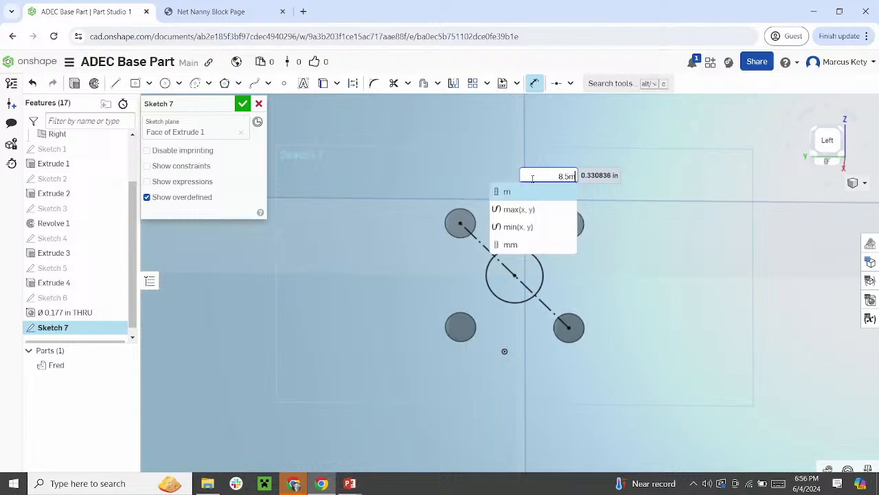
{"action": "key", "text": "Return"}
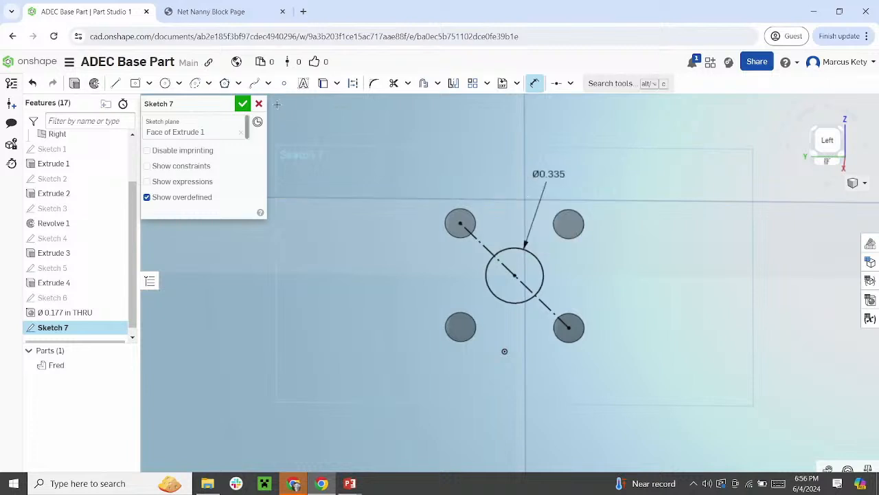
{"action": "left_click", "coordinate": [244, 107]}
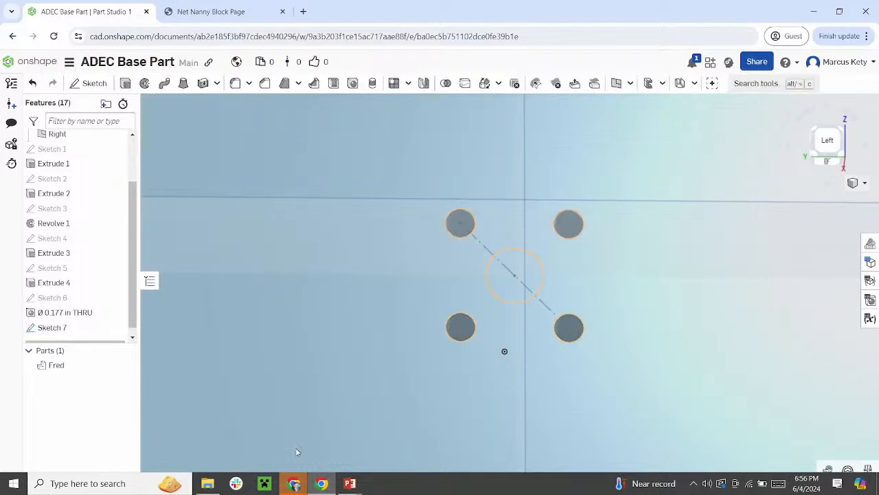
{"action": "left_click", "coordinate": [221, 17]}
{"action": "left_click", "coordinate": [53, 36]}
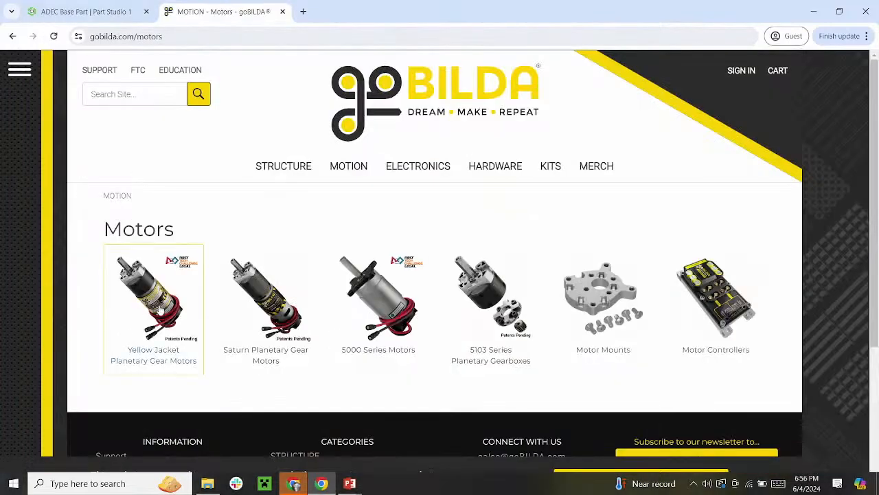
{"action": "left_click", "coordinate": [156, 308]}
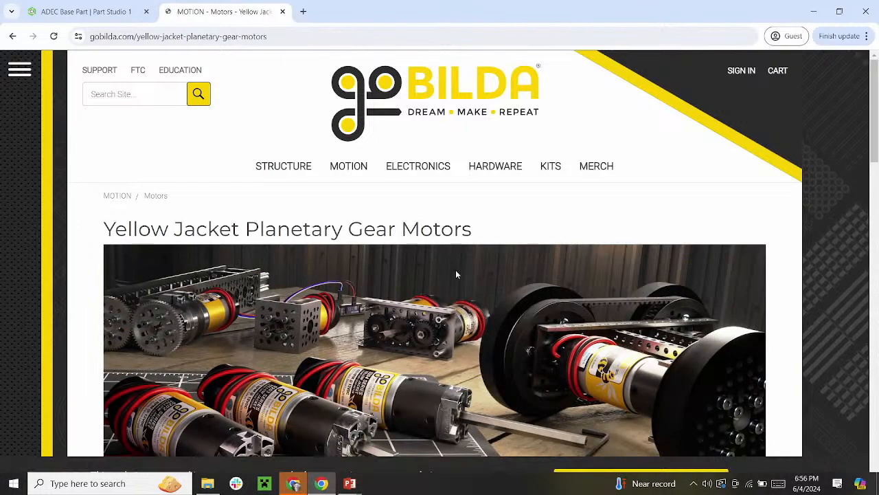
{"action": "scroll", "coordinate": [443, 270], "scroll_direction": "down", "scroll_amount": 5}
{"action": "scroll", "coordinate": [443, 270], "scroll_direction": "down", "scroll_amount": 1}
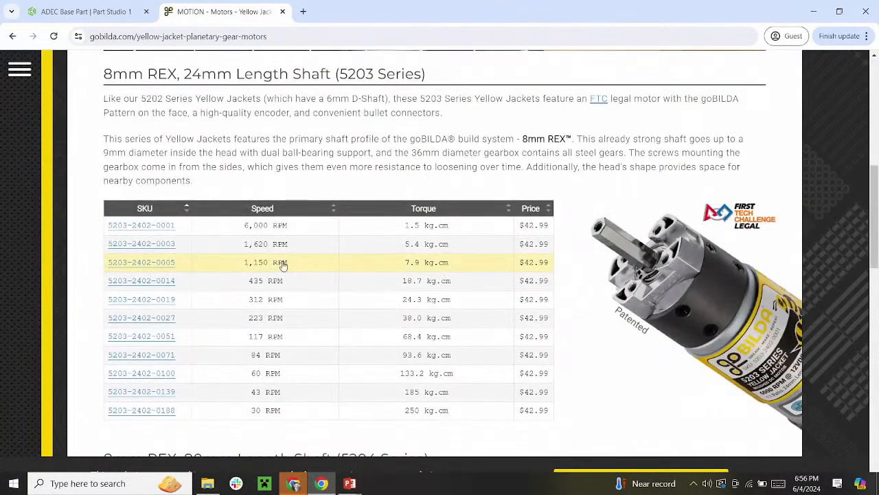
{"action": "left_click", "coordinate": [222, 282]}
{"action": "scroll", "coordinate": [392, 283], "scroll_direction": "down", "scroll_amount": 3}
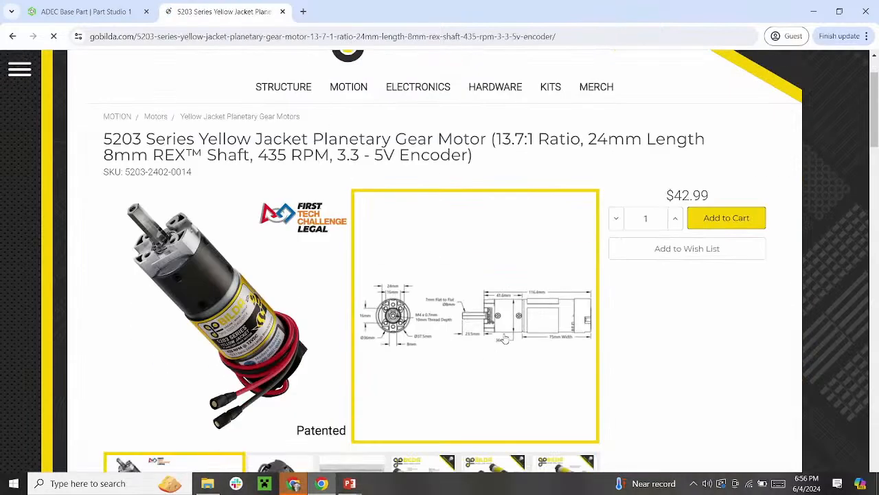
Enlarge the motor's dimension drawing from the product gallery, examine its mounting-hole and shaft dimensions, and close it
{"action": "left_click", "coordinate": [410, 195]}
{"action": "scroll", "coordinate": [353, 232], "scroll_direction": "up", "scroll_amount": 3}
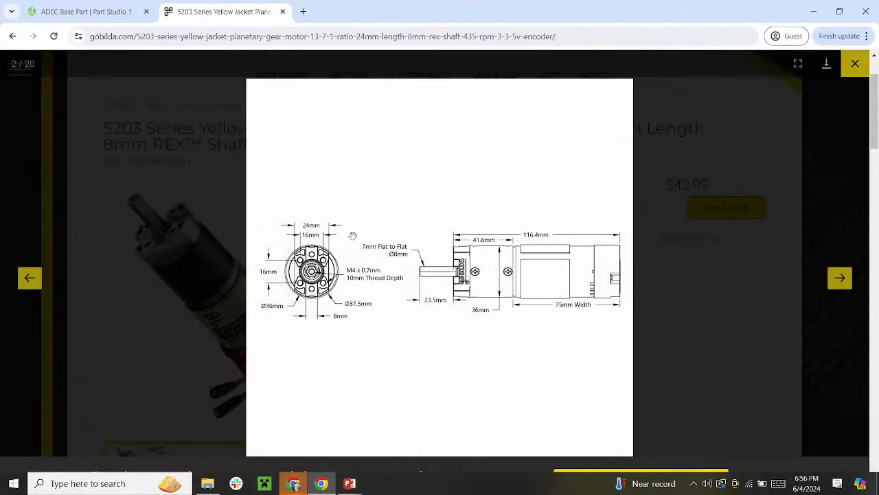
{"action": "scroll", "coordinate": [334, 250], "scroll_direction": "down", "scroll_amount": 1}
{"action": "scroll", "coordinate": [333, 249], "scroll_direction": "up", "scroll_amount": 3, "text": "ctrl"}
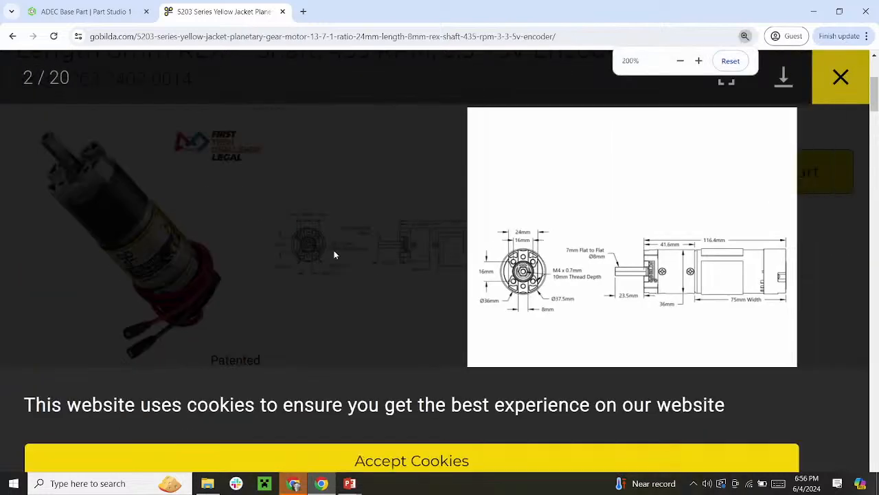
{"action": "scroll", "coordinate": [334, 249], "scroll_direction": "down", "scroll_amount": 3, "text": "ctrl"}
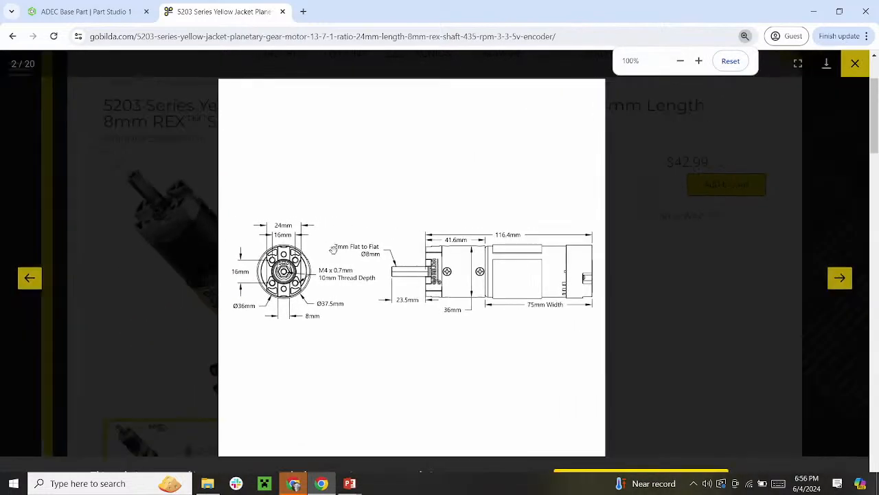
{"action": "left_click", "coordinate": [739, 108]}
Open the motor's Spec Sheet from the product page downloads
{"action": "scroll", "coordinate": [653, 279], "scroll_direction": "down", "scroll_amount": 3}
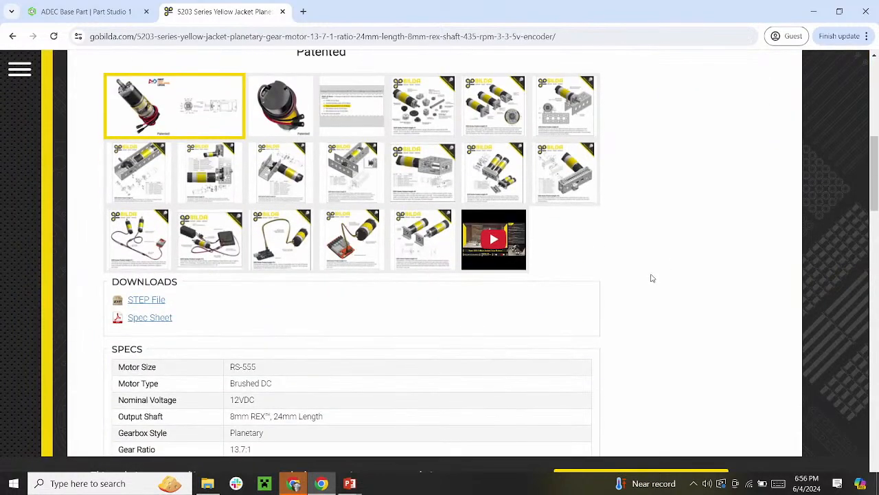
{"action": "scroll", "coordinate": [653, 279], "scroll_direction": "up", "scroll_amount": 2}
{"action": "scroll", "coordinate": [643, 278], "scroll_direction": "down", "scroll_amount": 4}
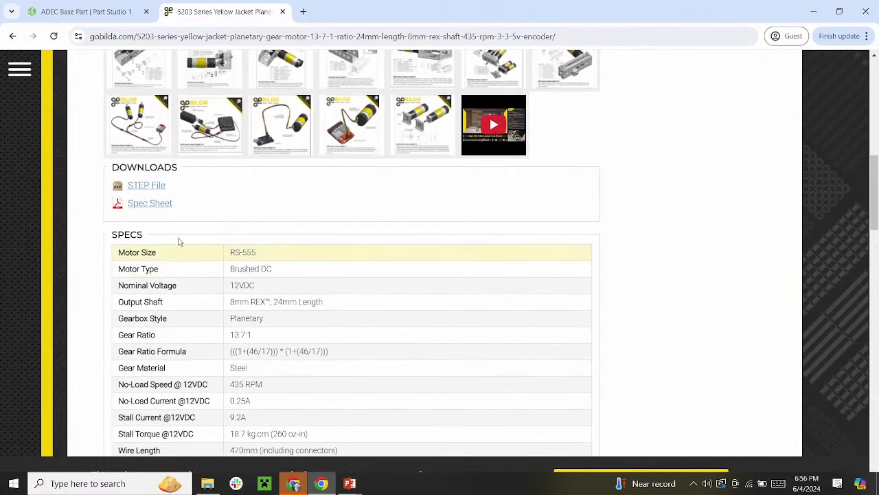
{"action": "left_click", "coordinate": [128, 202]}
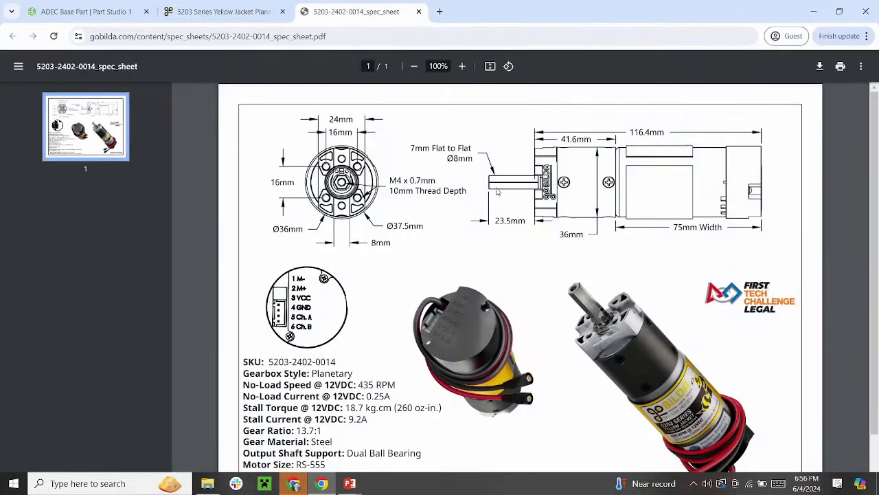
Examine the shaft, mounting-hole and gearbox face dimensions in the motor's spec sheet
{"action": "scroll", "coordinate": [410, 194], "scroll_direction": "up", "scroll_amount": 3, "text": "ctrl"}
{"action": "scroll", "coordinate": [519, 247], "scroll_direction": "down", "scroll_amount": 2, "text": "ctrl"}
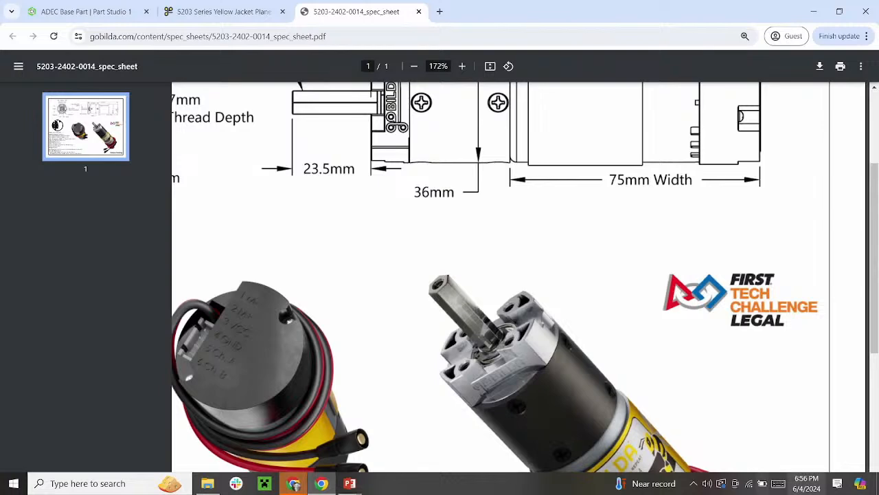
{"action": "scroll", "coordinate": [308, 135], "scroll_direction": "up", "scroll_amount": 2}
{"action": "scroll", "coordinate": [308, 134], "scroll_direction": "left", "scroll_amount": 5}
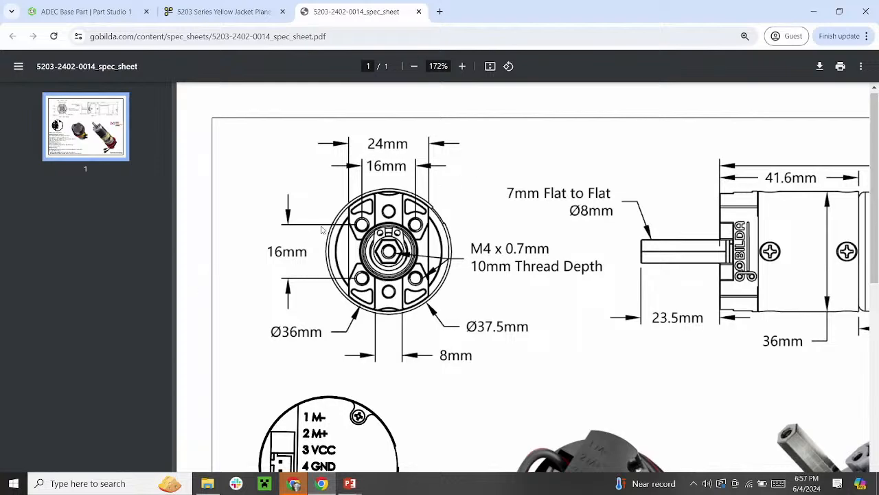
{"action": "scroll", "coordinate": [570, 333], "scroll_direction": "down", "scroll_amount": 5}
{"action": "scroll", "coordinate": [598, 330], "scroll_direction": "up", "scroll_amount": 3}
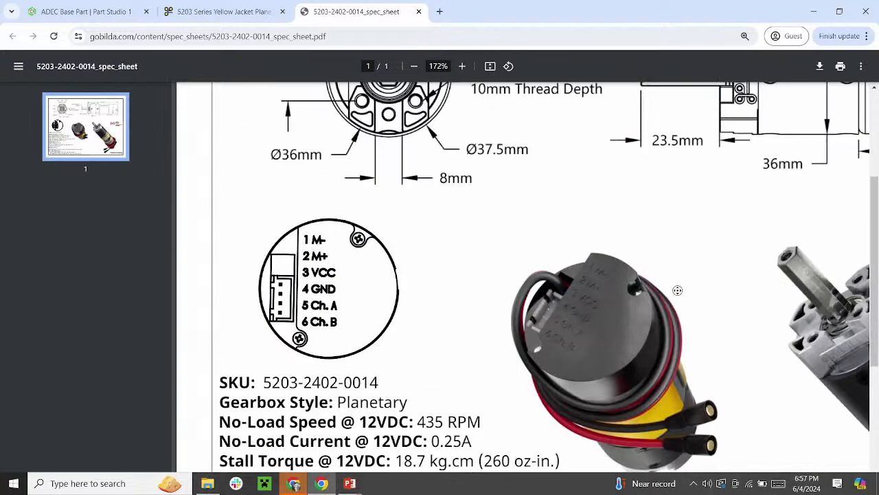
{"action": "middle_click_drag", "start_coordinate": [677, 290], "coordinate": [698, 309]}
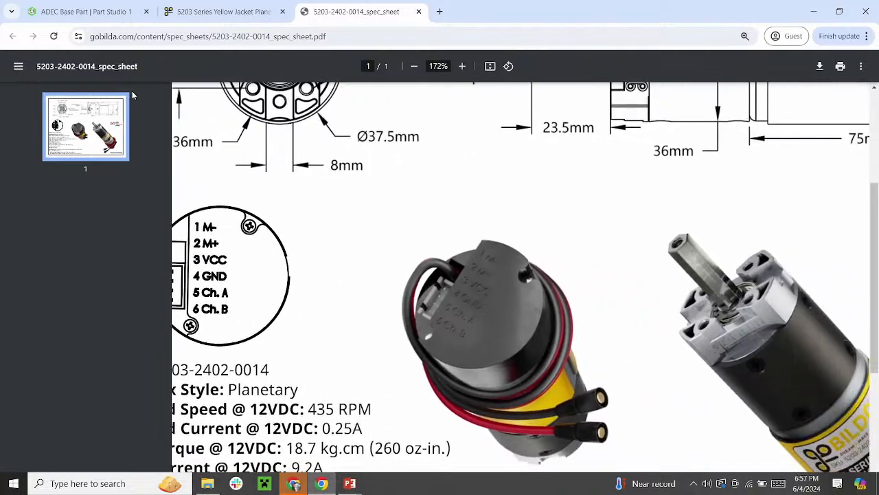
{"action": "mouse_move", "coordinate": [414, 284]}
{"action": "middle_mouse_down"}
{"action": "mouse_move", "coordinate": [389, 230]}
{"action": "mouse_move", "coordinate": [382, 279]}
{"action": "middle_mouse_up"}
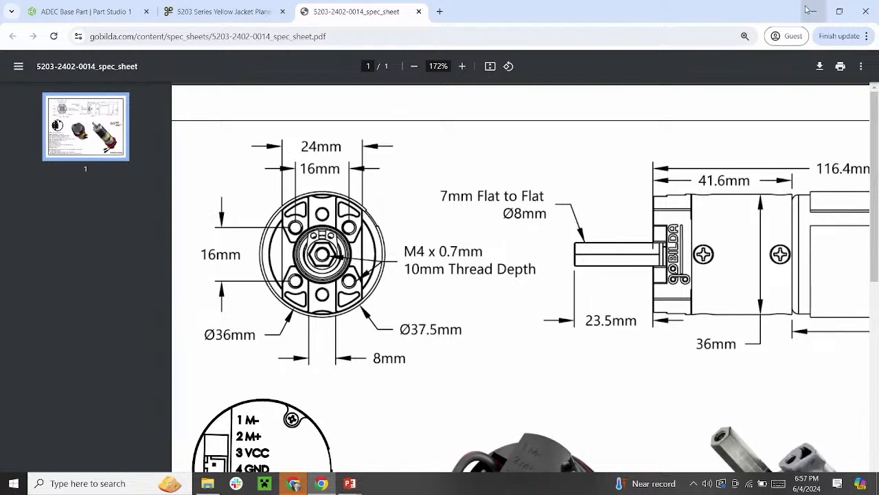
Return to the ADEC Base Part and create a solid Extrude set to Remove with a Through all end type
{"action": "left_click", "coordinate": [74, 10]}
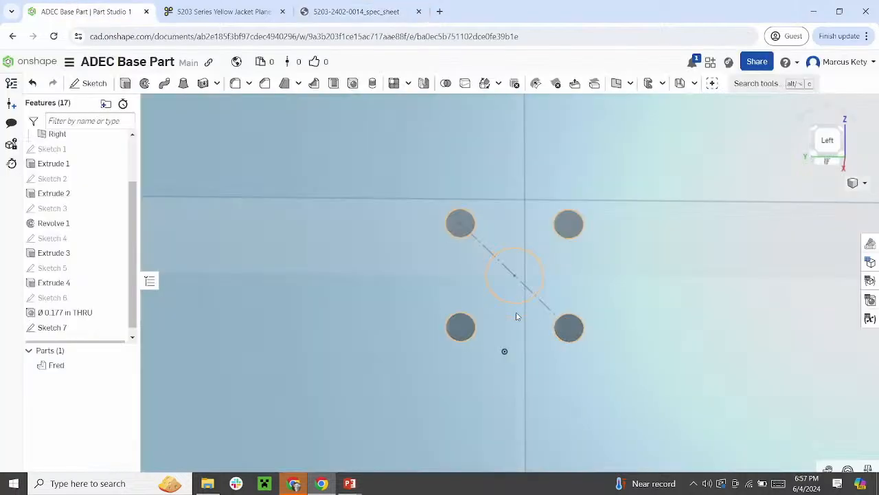
{"action": "left_click", "coordinate": [534, 299]}
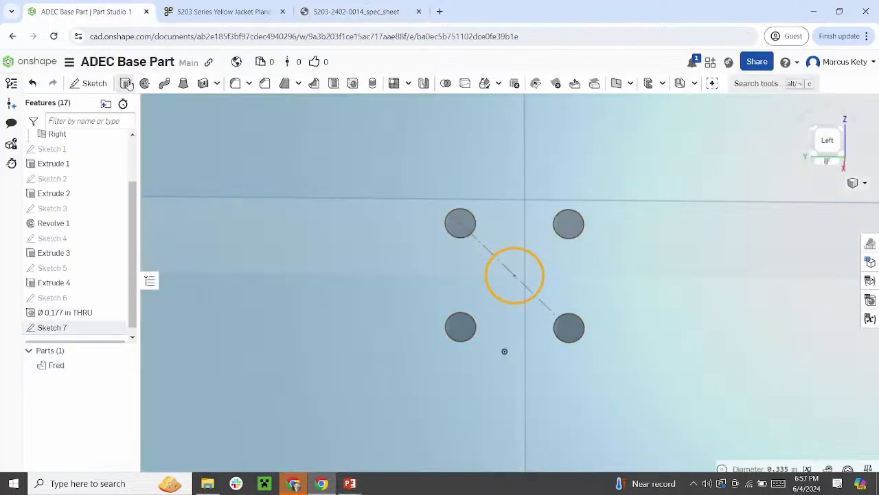
{"action": "key", "text": "shift+e"}
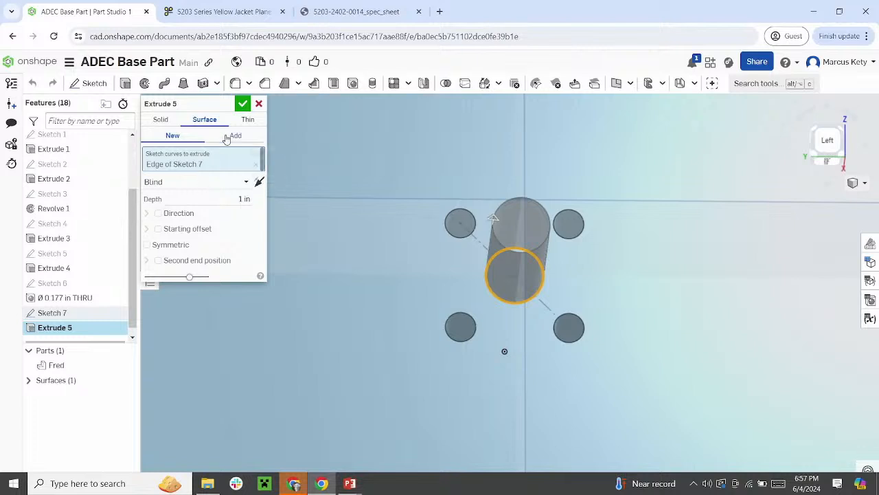
{"action": "left_click", "coordinate": [160, 119]}
{"action": "left_click", "coordinate": [209, 135]}
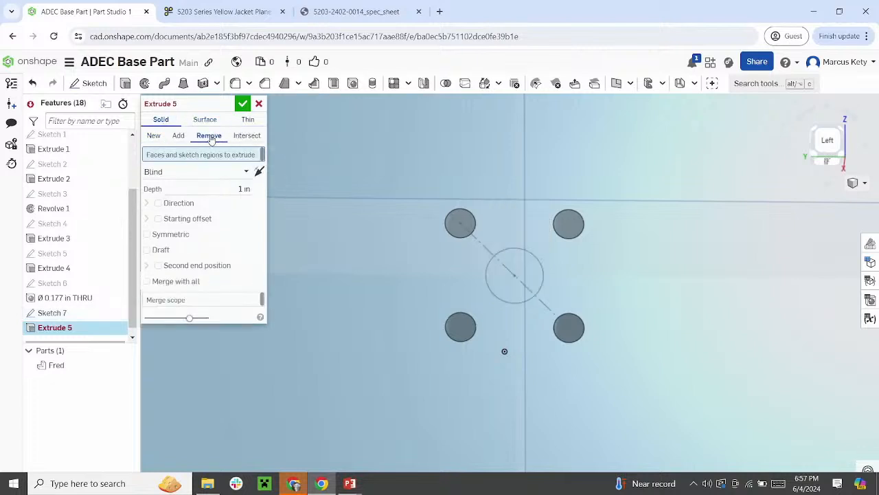
{"action": "left_click", "coordinate": [218, 176]}
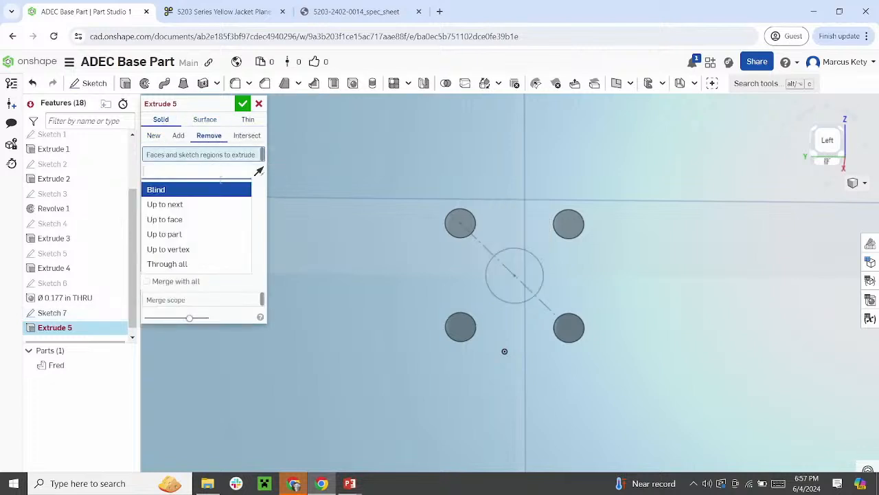
{"action": "left_click", "coordinate": [170, 264]}
{"action": "left_click", "coordinate": [242, 104]}
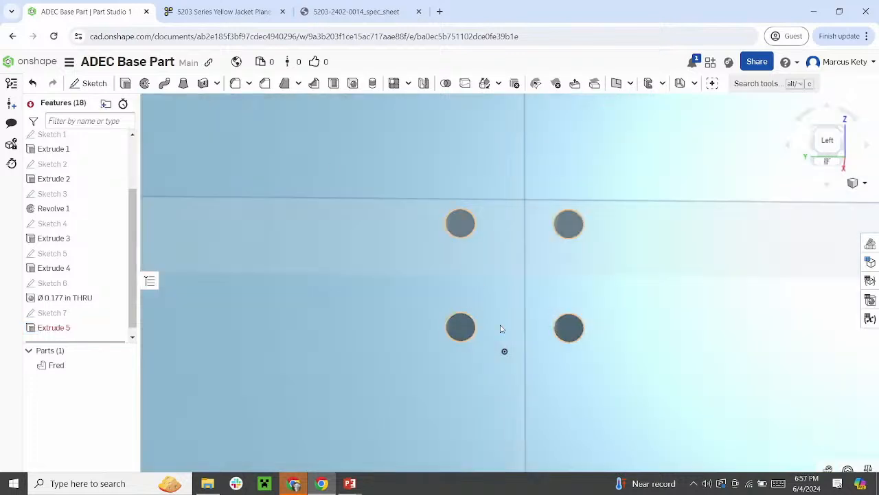
Edit the Through all removal to use the central circle's sketch region and enable Merge with all
{"action": "right_click", "coordinate": [51, 328]}
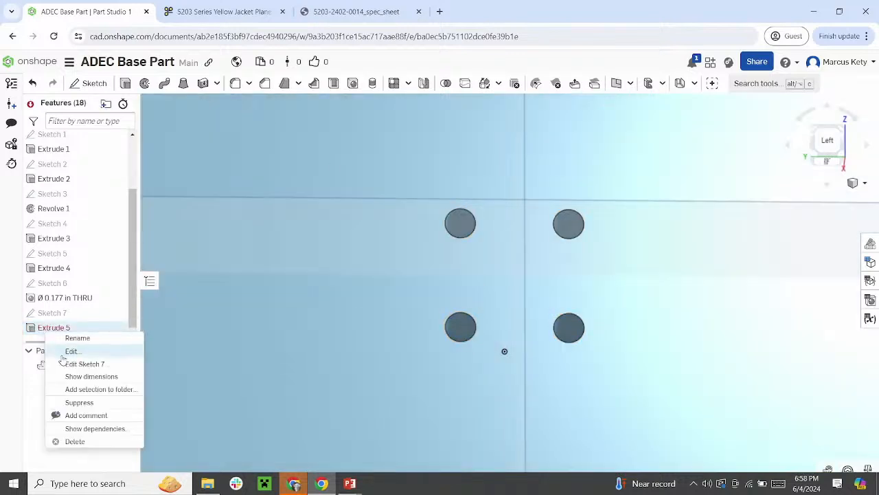
{"action": "left_click", "coordinate": [61, 349]}
{"action": "left_click", "coordinate": [511, 265]}
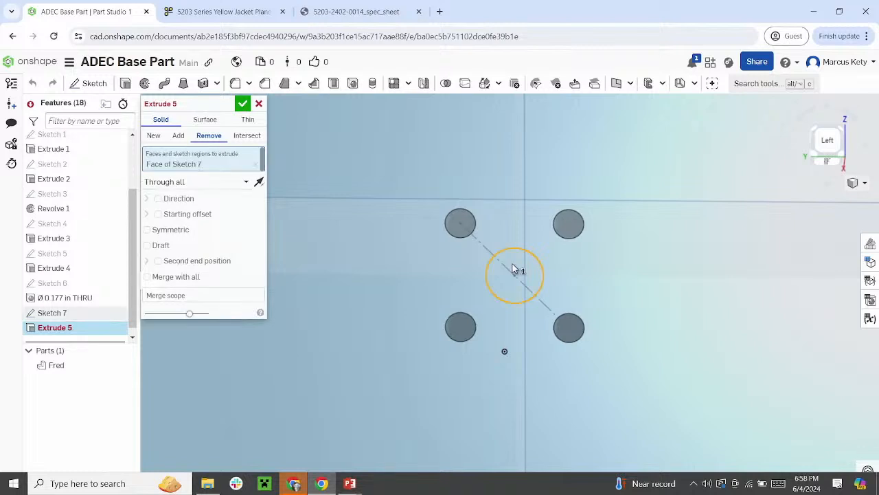
{"action": "right_click_drag", "start_coordinate": [534, 367], "coordinate": [548, 353]}
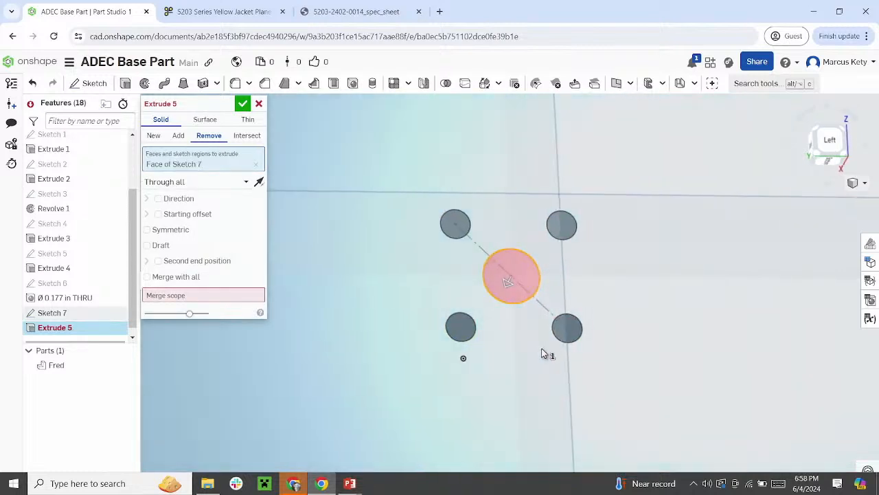
{"action": "left_click", "coordinate": [187, 276]}
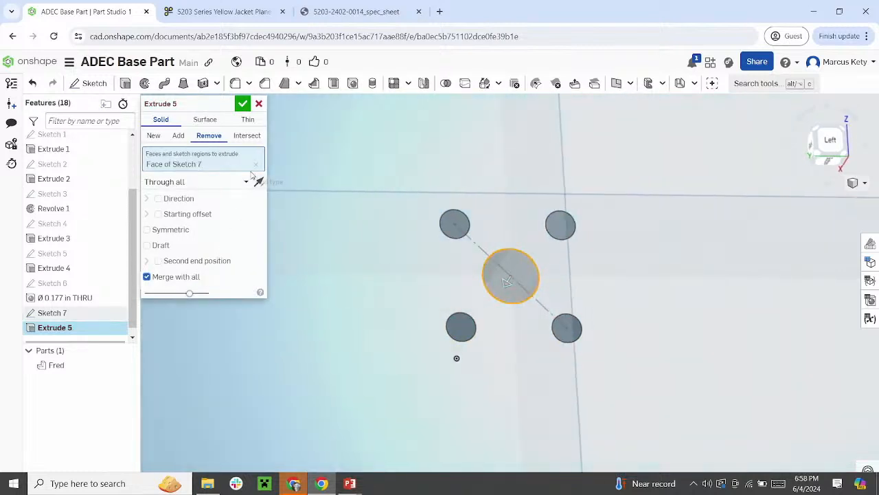
{"action": "left_click", "coordinate": [242, 103]}
Inspect the central shaft hole and the surrounding hole pattern from several angles on the part
{"action": "right_click_drag", "start_coordinate": [344, 231], "coordinate": [624, 333]}
{"action": "scroll", "coordinate": [492, 352], "scroll_direction": "down", "scroll_amount": 2}
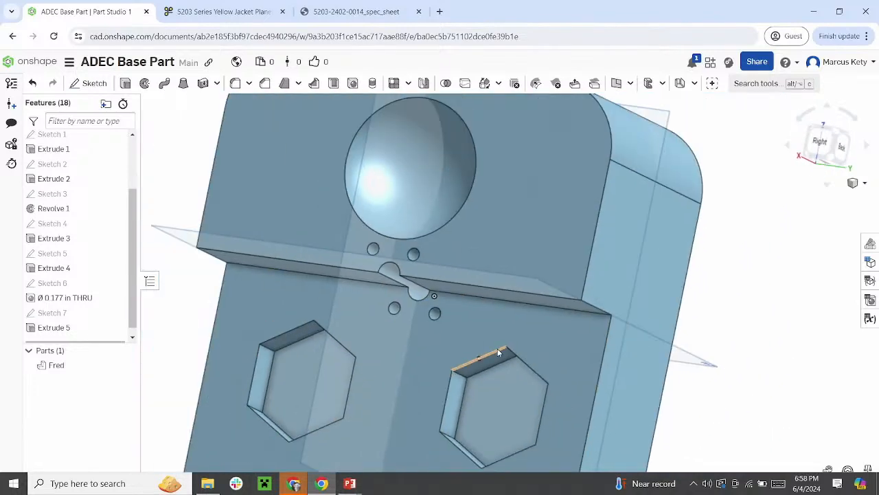
{"action": "right_click_drag", "start_coordinate": [492, 350], "coordinate": [486, 260]}
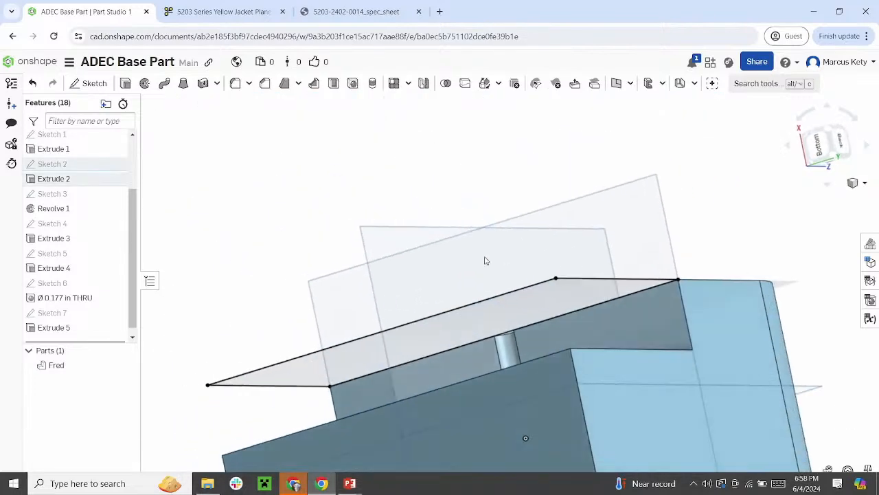
{"action": "left_click", "coordinate": [585, 405]}
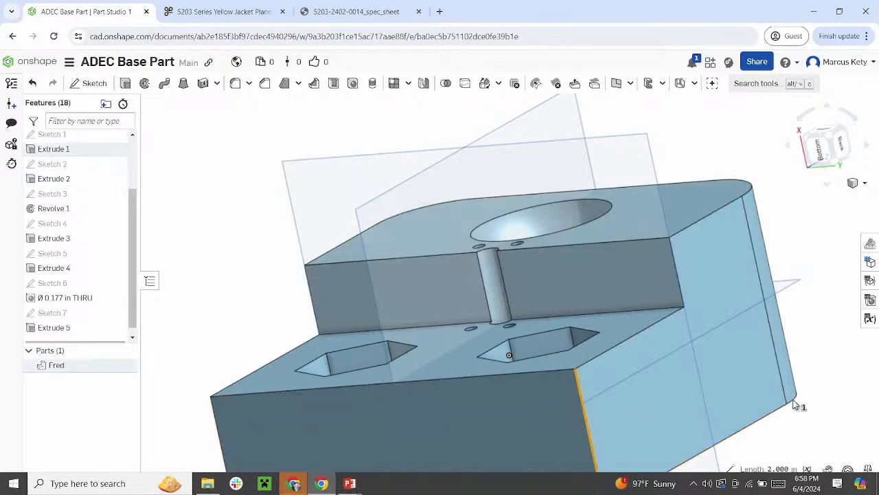
{"action": "left_click", "coordinate": [836, 393]}
{"action": "right_click_drag", "start_coordinate": [687, 412], "coordinate": [595, 320]}
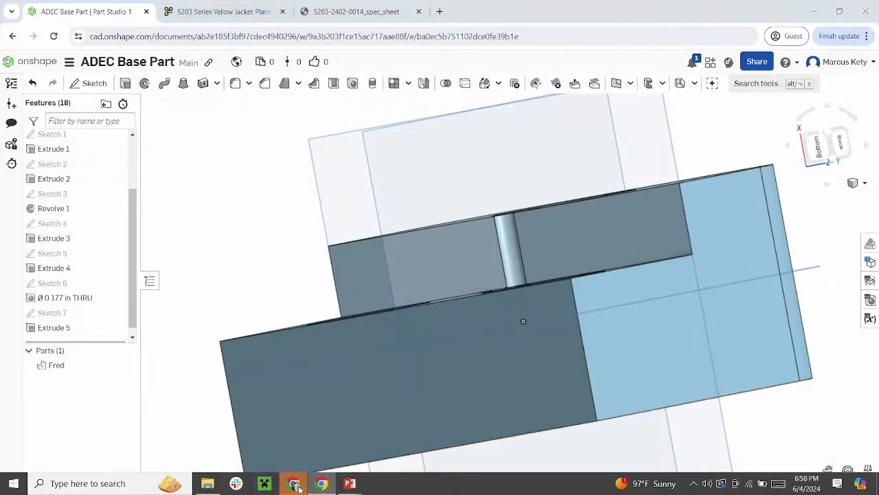
Switch to the Google Sheets window, cancel its site reload, and return to the ADEC Base Part in Onshape
{"action": "left_click", "coordinate": [295, 484]}
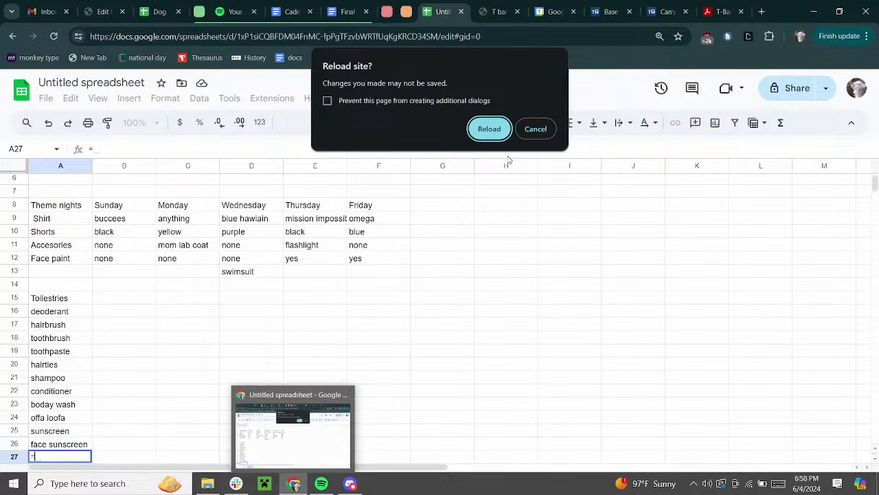
{"action": "left_click", "coordinate": [478, 104]}
{"action": "left_click", "coordinate": [536, 129]}
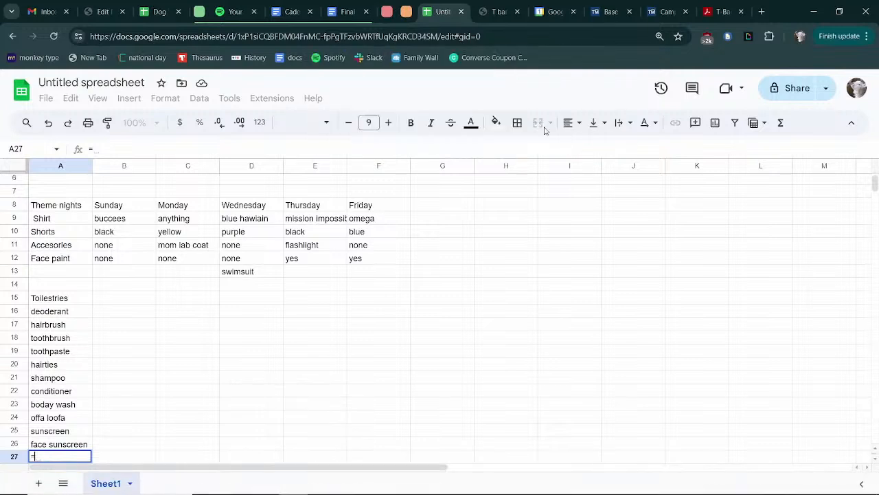
{"action": "key", "text": "super+Tab"}
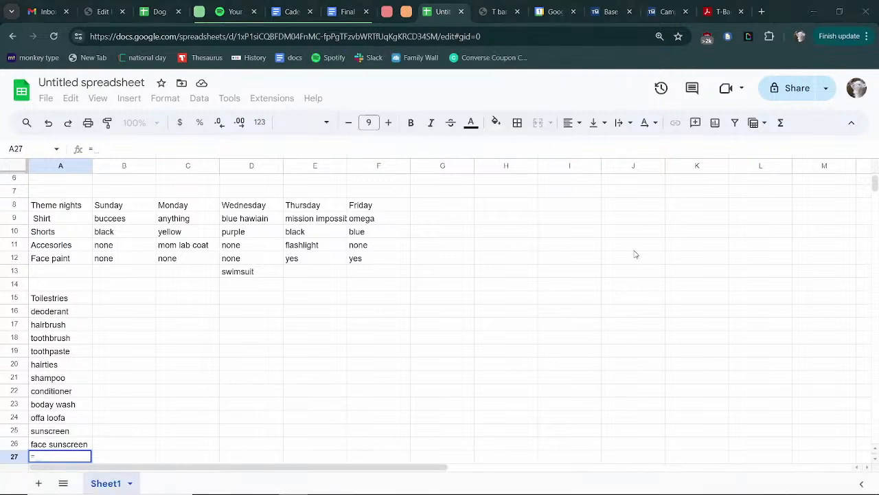
{"action": "left_click", "coordinate": [180, 52]}
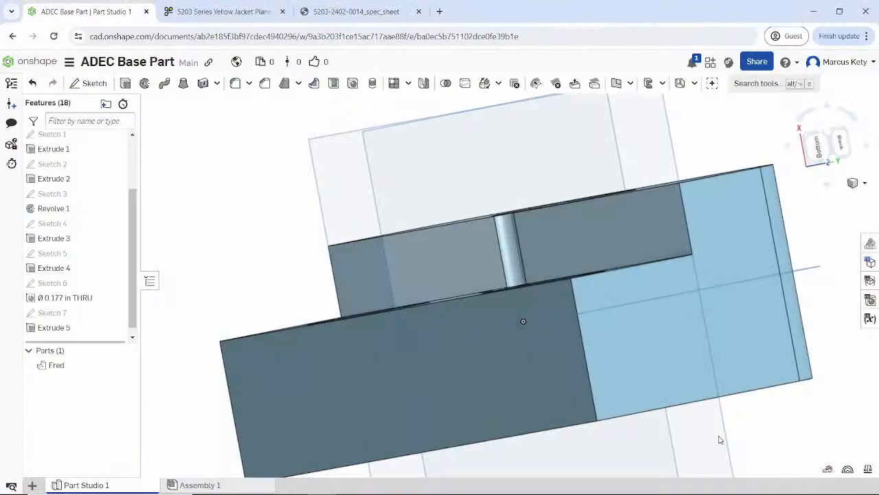
{"action": "middle_click_drag", "start_coordinate": [684, 412], "coordinate": [655, 354]}
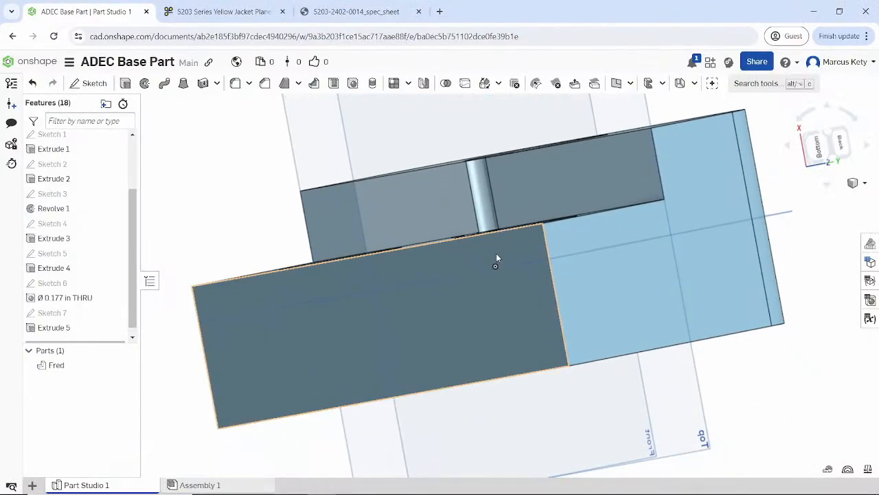
{"action": "right_click_drag", "start_coordinate": [496, 253], "coordinate": [488, 273]}
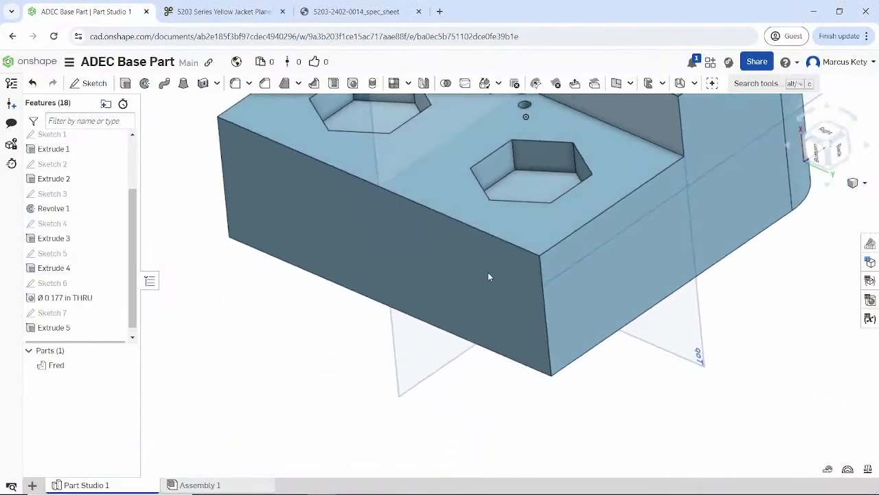
Measure the block's front vertical corner edge and consult the motor spec sheet's dimensions before returning to the ADEC Base Part
{"action": "left_click", "coordinate": [543, 281]}
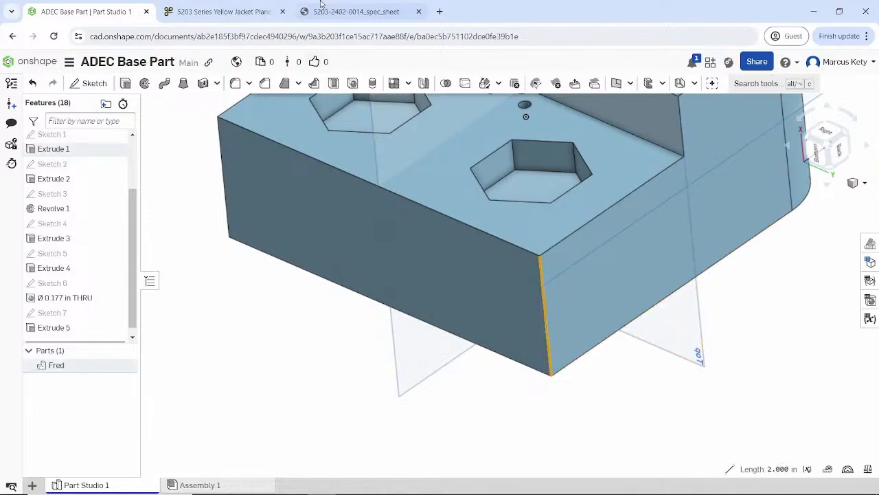
{"action": "left_click", "coordinate": [345, 5]}
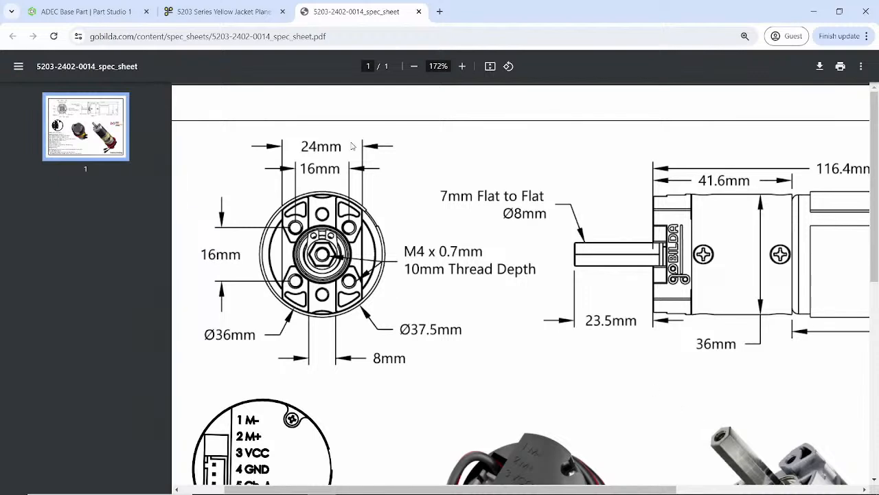
{"action": "left_click", "coordinate": [83, 12]}
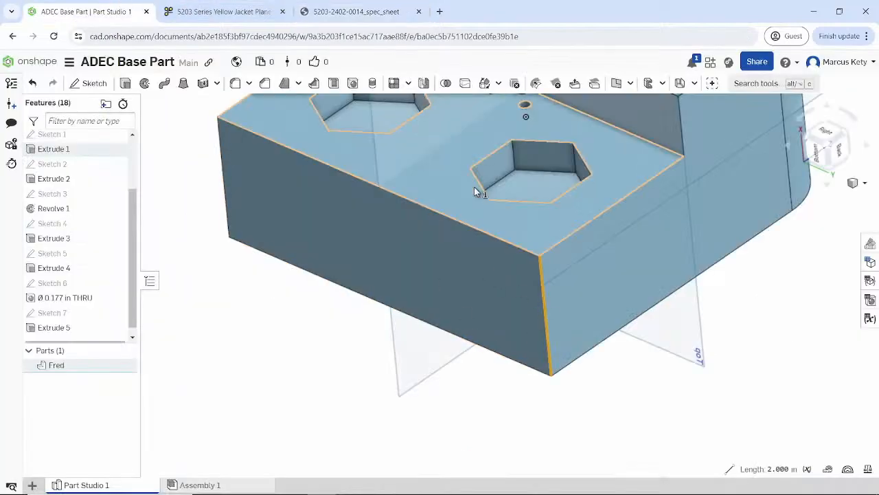
Highlight the stepped face and Extrude 2 to trace which feature cuts the step in the block
{"action": "double_click", "coordinate": [448, 152]}
{"action": "right_click_drag", "start_coordinate": [457, 169], "coordinate": [458, 157]}
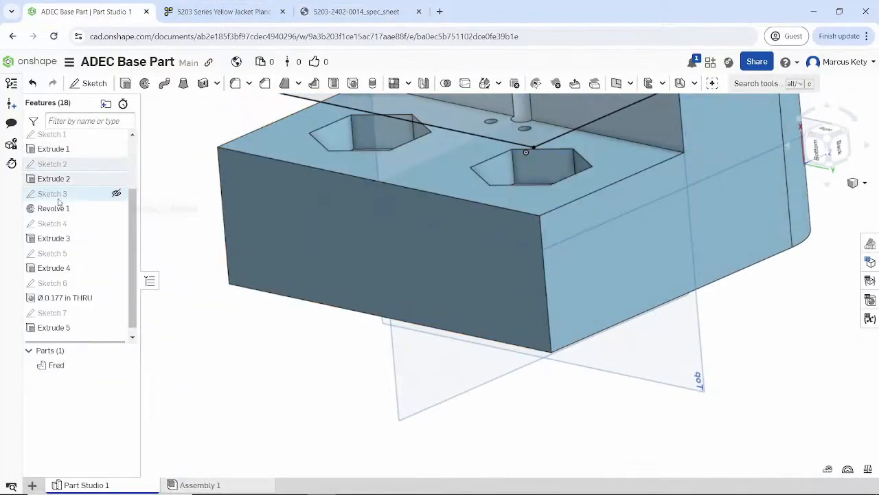
{"action": "left_click", "coordinate": [432, 177]}
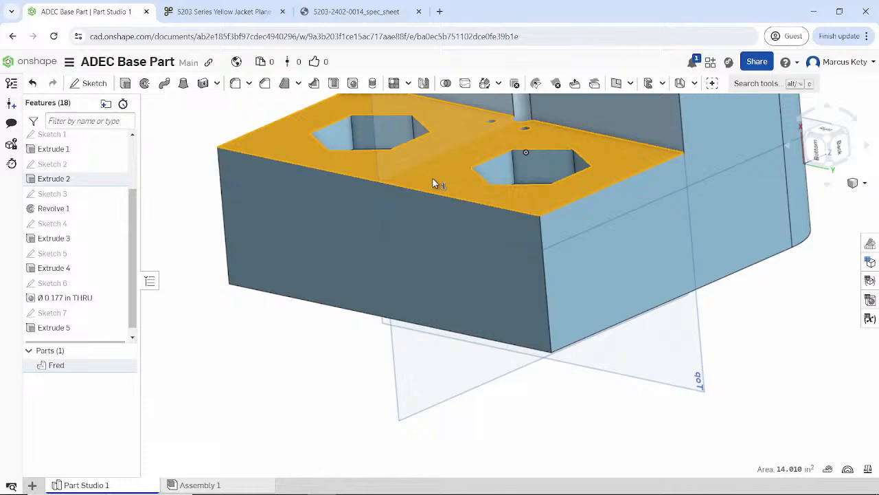
{"action": "left_click", "coordinate": [43, 178]}
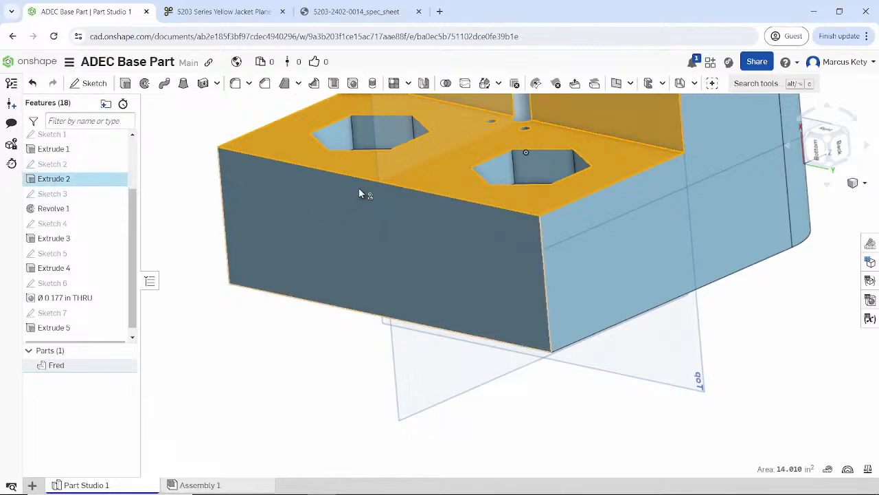
{"action": "right_click_drag", "start_coordinate": [358, 191], "coordinate": [349, 304]}
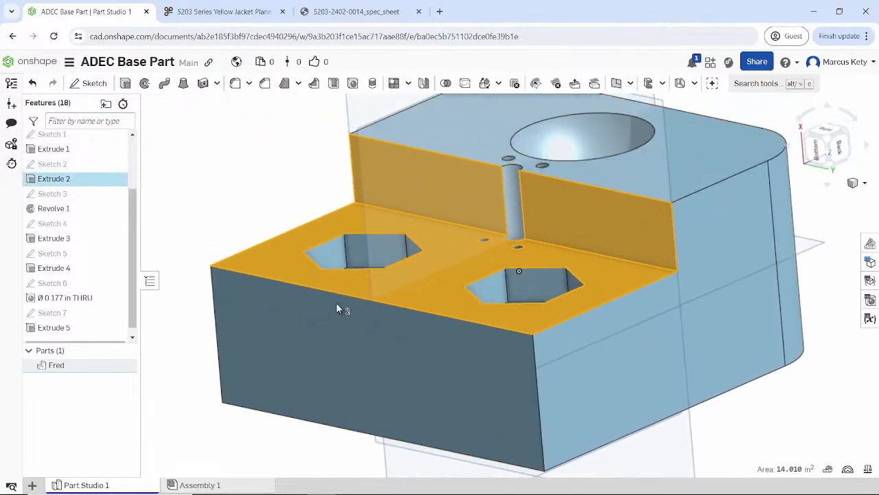
{"action": "left_click", "coordinate": [84, 178]}
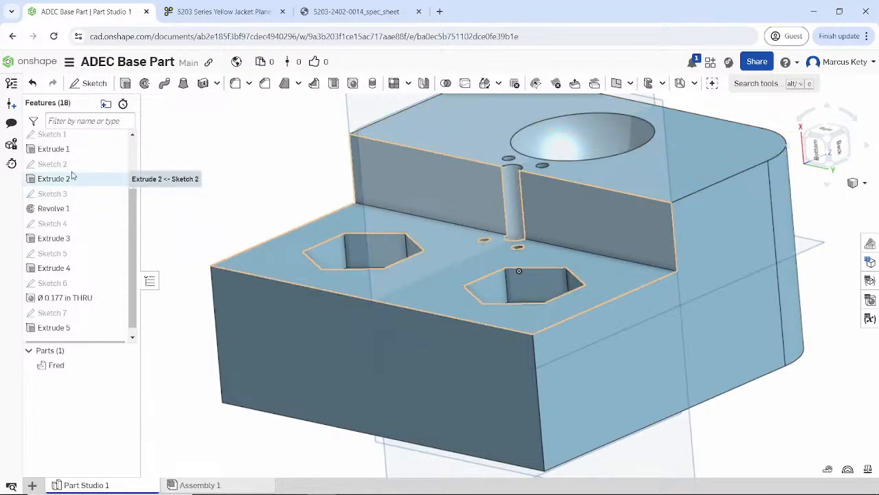
Edit Extrude 2 to set the step removal's blind depth to 2.5 in
{"action": "left_click", "coordinate": [72, 177]}
{"action": "right_click", "coordinate": [73, 183]}
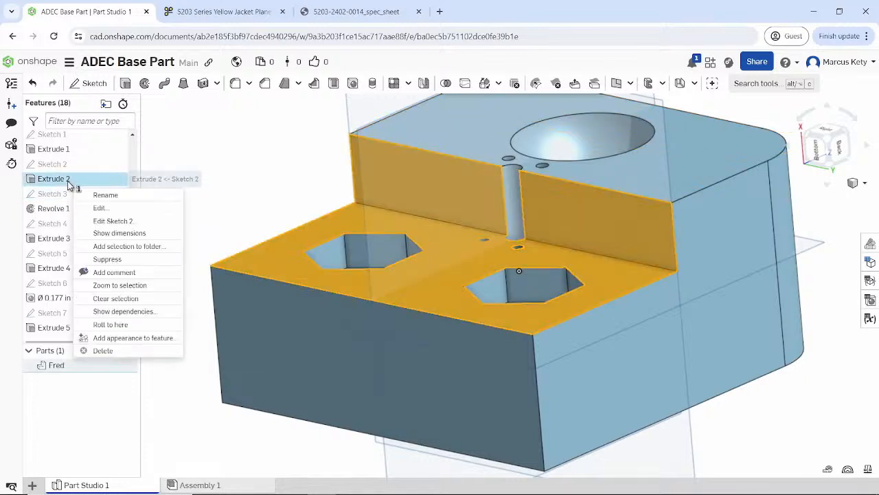
{"action": "left_click", "coordinate": [101, 207]}
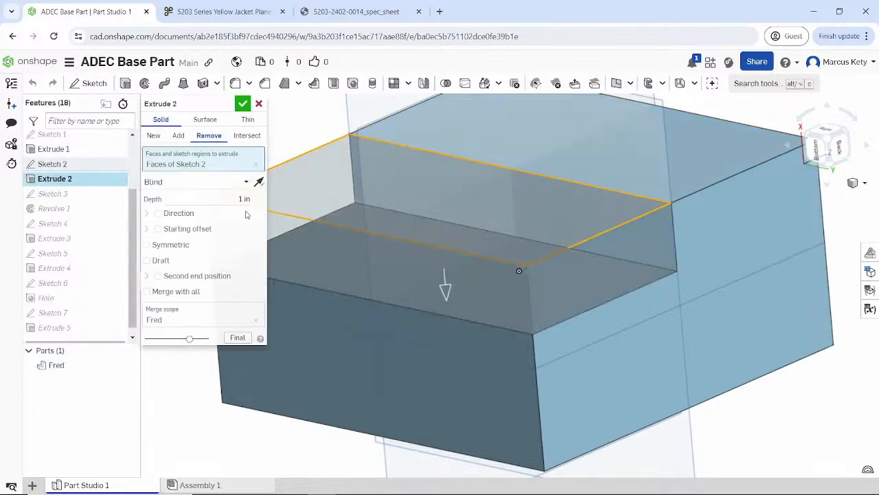
{"action": "left_click", "coordinate": [231, 182]}
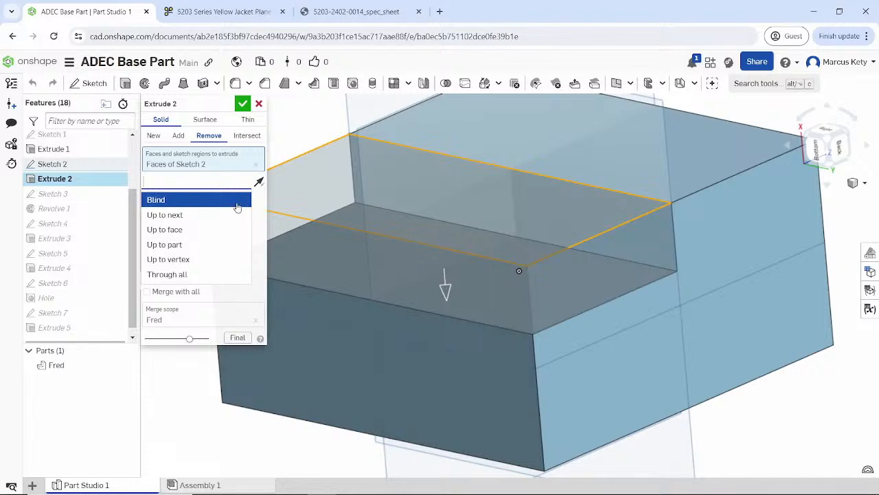
{"action": "left_click", "coordinate": [260, 250]}
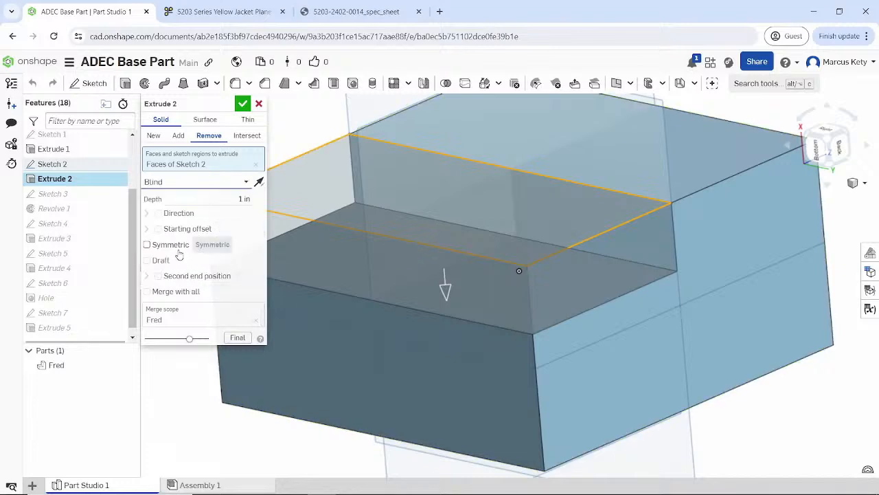
{"action": "left_click", "coordinate": [235, 199]}
{"action": "type", "text": "2"}
{"action": "key", "text": "Return"}
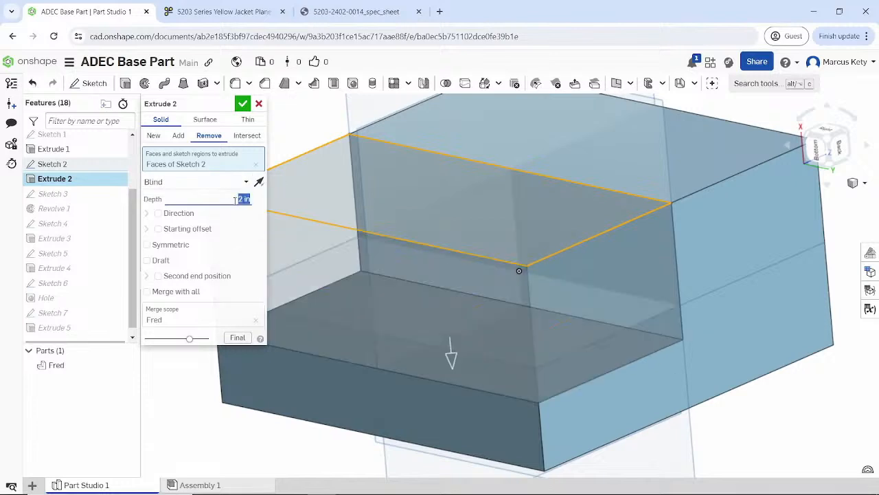
{"action": "type", "text": "2.5"}
{"action": "key", "text": "Return"}
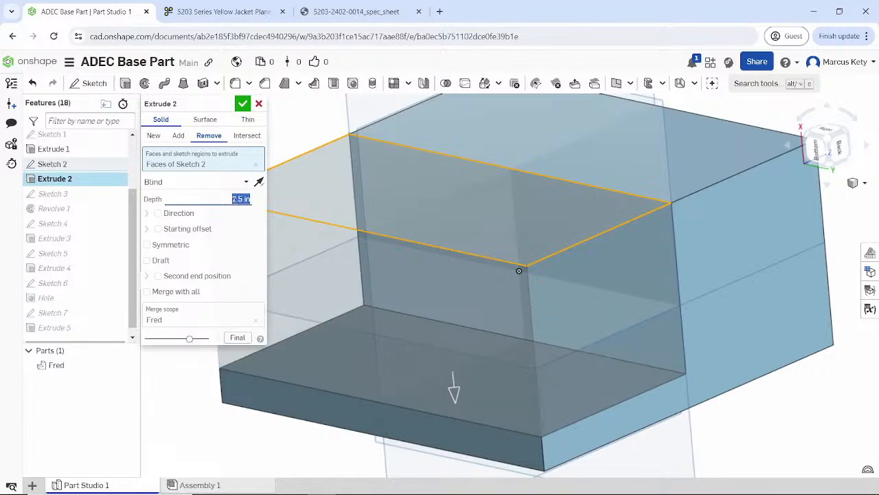
{"action": "key", "text": "Return"}
{"action": "right_click_drag", "start_coordinate": [391, 301], "coordinate": [387, 319]}
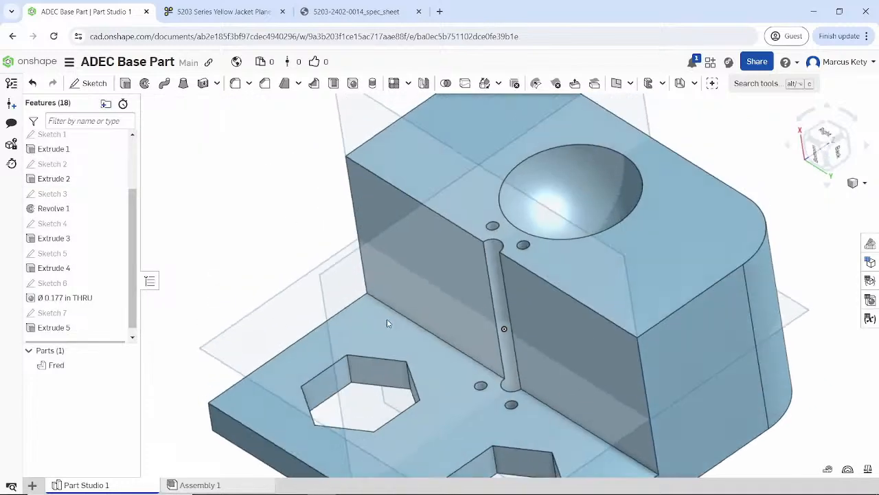
Highlight Extrude 4, Sketch 7, the central shaft hole and Sketch 6 to trace which sketch positions the motor hole pattern
{"action": "left_click", "coordinate": [47, 268]}
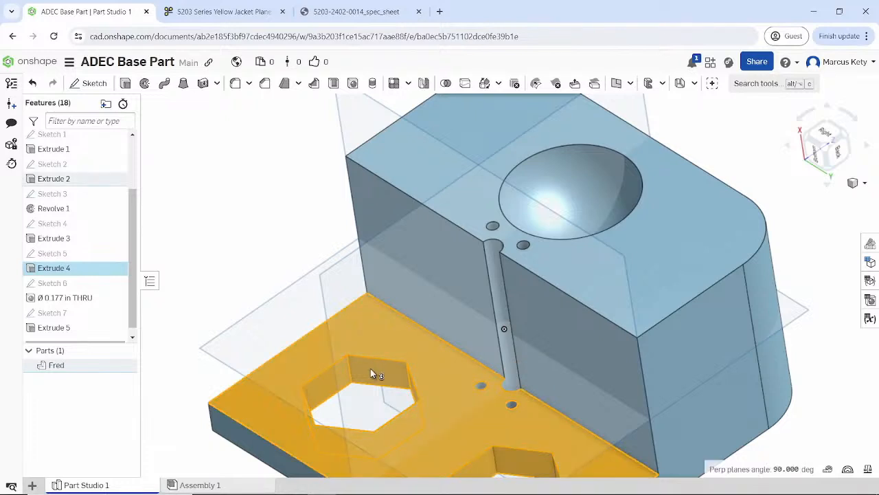
{"action": "right_click_drag", "start_coordinate": [414, 349], "coordinate": [415, 349]}
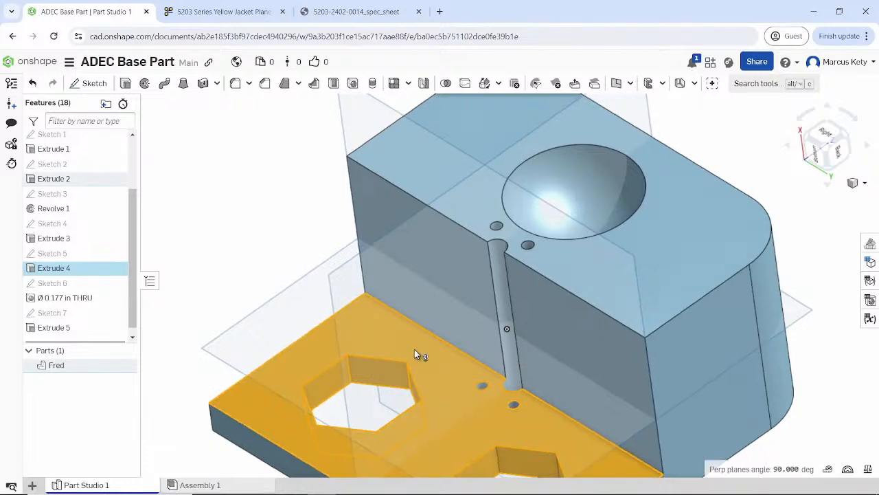
{"action": "middle_click_drag", "start_coordinate": [428, 348], "coordinate": [435, 218]}
{"action": "left_click", "coordinate": [230, 134]}
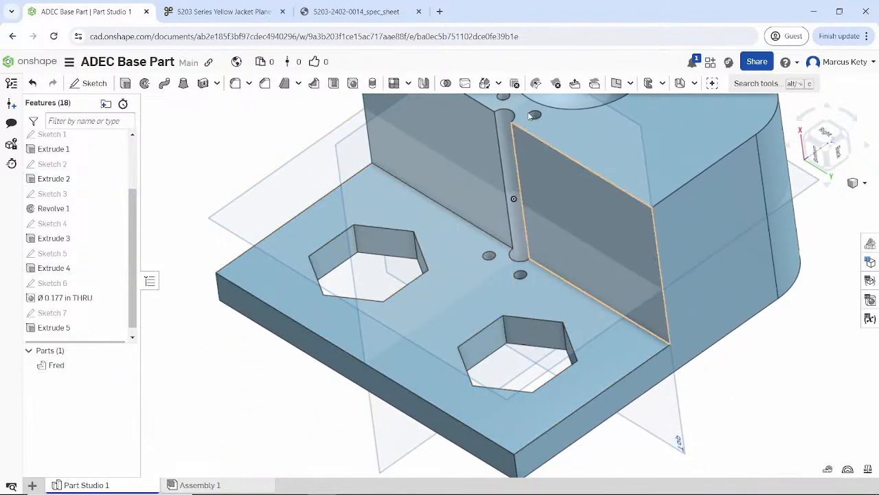
{"action": "left_click", "coordinate": [51, 315]}
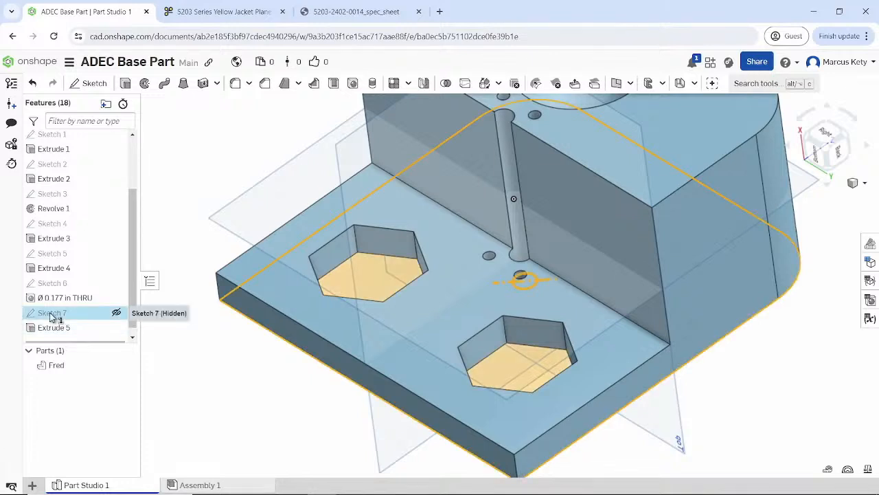
{"action": "left_click", "coordinate": [498, 138]}
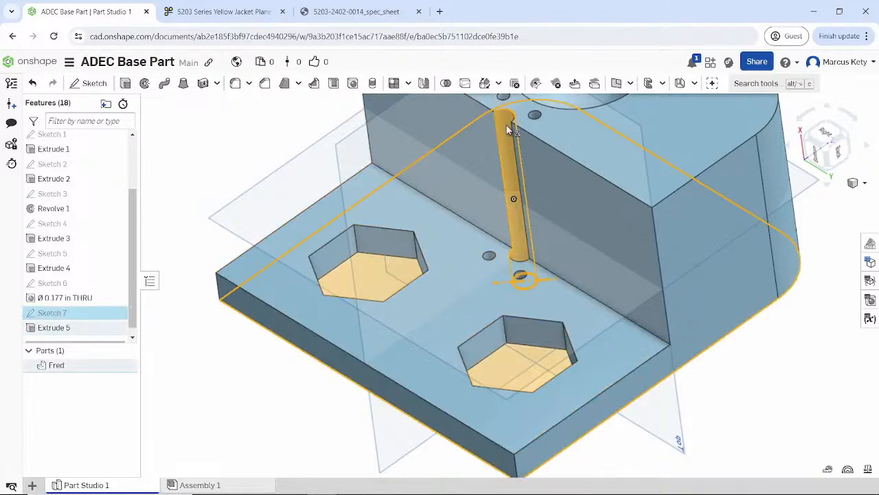
{"action": "left_click", "coordinate": [56, 281]}
{"action": "right_click", "coordinate": [57, 280]}
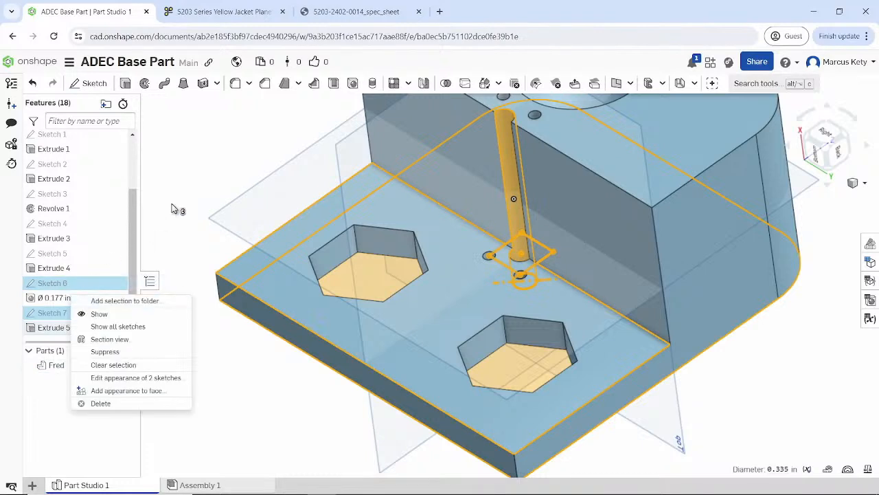
{"action": "left_click", "coordinate": [203, 184]}
In Sketch 6, delete the constraint tying the square's centre to the step edge and move the square down between the hexagons
{"action": "right_click", "coordinate": [95, 284]}
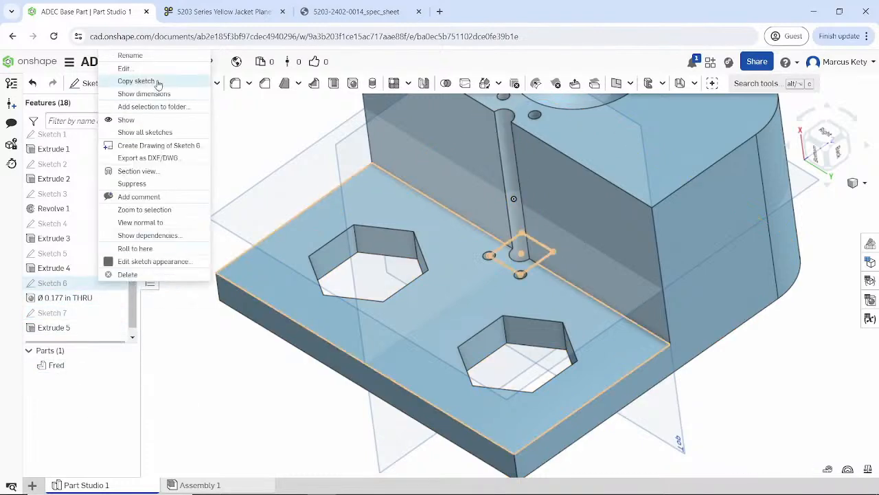
{"action": "left_click", "coordinate": [124, 68]}
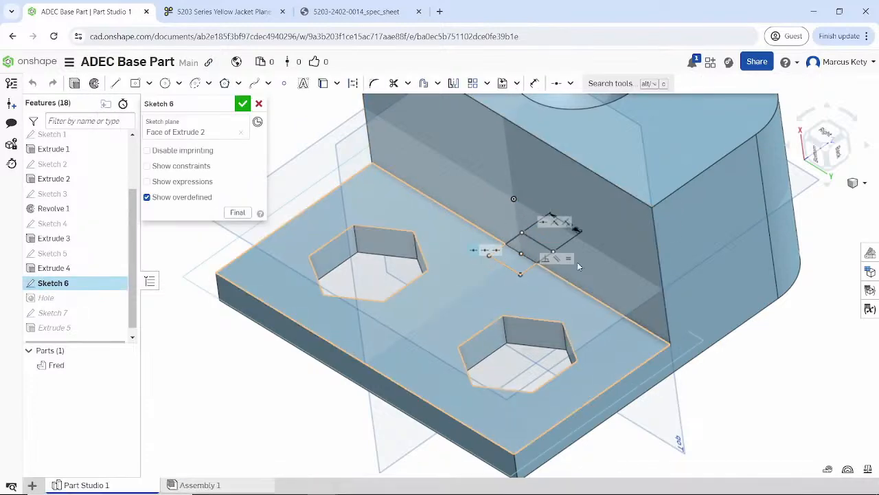
{"action": "key", "text": "n"}
{"action": "scroll", "coordinate": [536, 303], "scroll_direction": "up", "scroll_amount": 5}
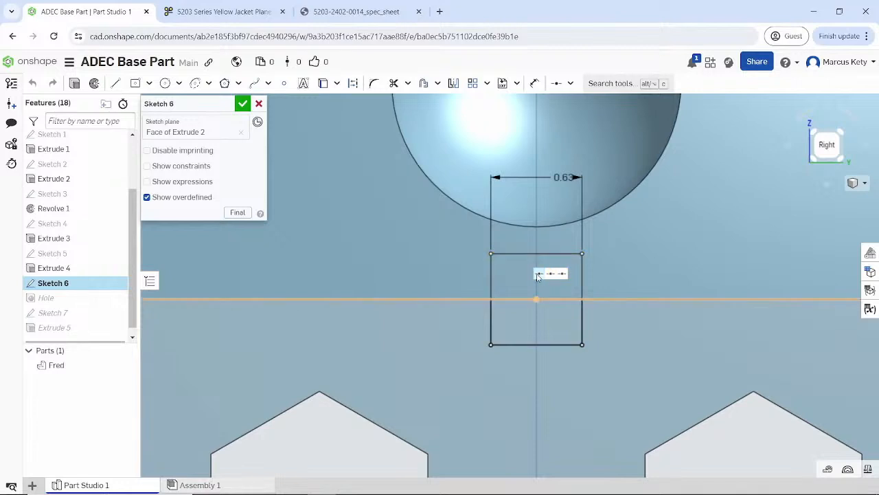
{"action": "left_click", "coordinate": [539, 275]}
{"action": "key", "text": "Delete"}
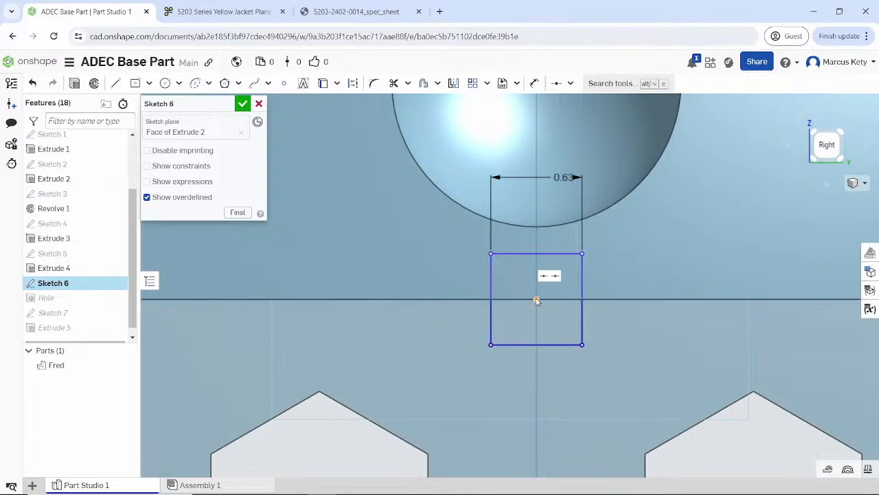
{"action": "mouse_move", "coordinate": [538, 301]}
{"action": "left_mouse_down"}
{"action": "mouse_move", "coordinate": [450, 406]}
{"action": "mouse_move", "coordinate": [604, 279]}
{"action": "mouse_move", "coordinate": [472, 408]}
{"action": "mouse_move", "coordinate": [558, 390]}
{"action": "mouse_move", "coordinate": [508, 355]}
{"action": "mouse_move", "coordinate": [537, 409]}
{"action": "left_mouse_up"}
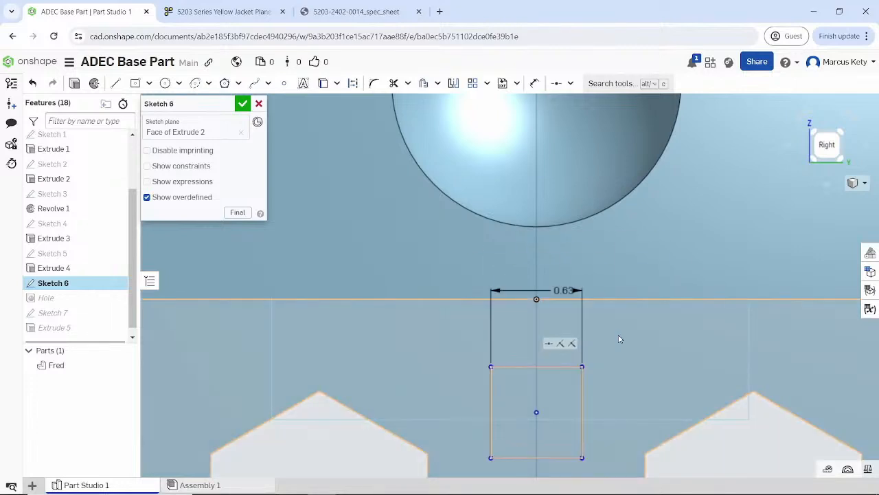
Dimension the square's centre 1 in above the part's bottom edge and accept Sketch 6
{"action": "right_click_drag", "start_coordinate": [619, 339], "coordinate": [615, 309]}
{"action": "scroll", "coordinate": [614, 309], "scroll_direction": "down", "scroll_amount": 5}
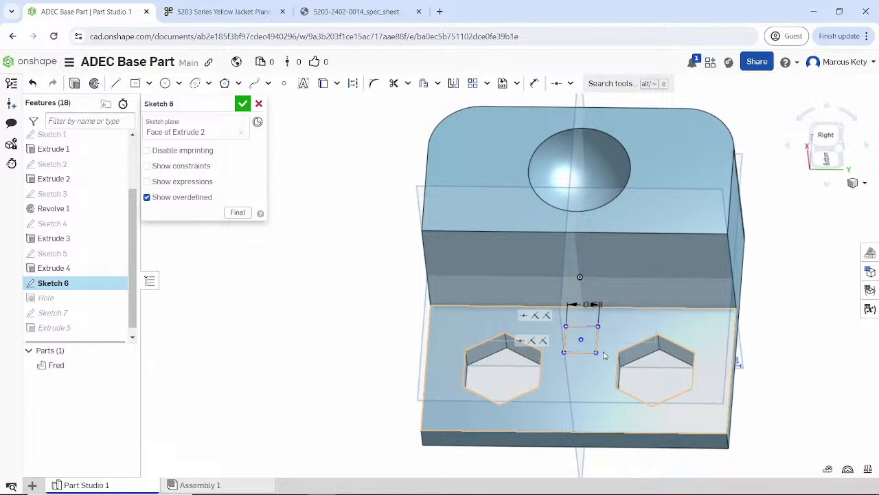
{"action": "left_click", "coordinate": [825, 141]}
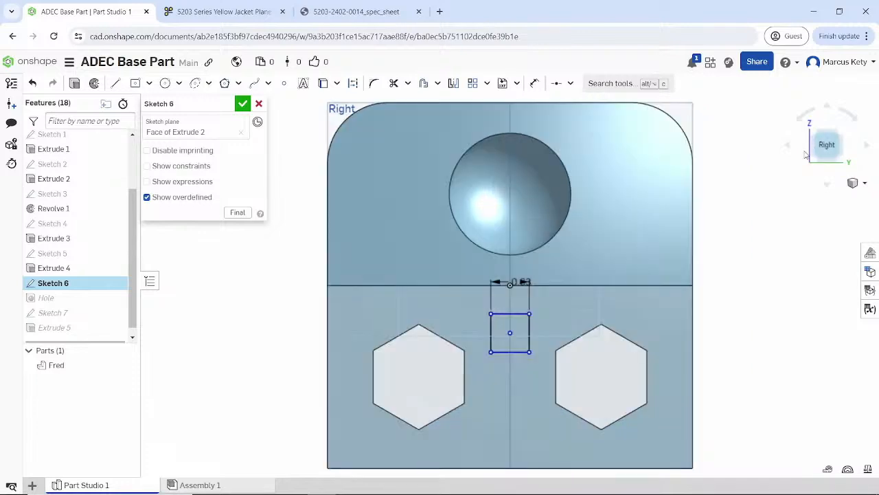
{"action": "left_click", "coordinate": [534, 83]}
{"action": "left_click", "coordinate": [509, 333]}
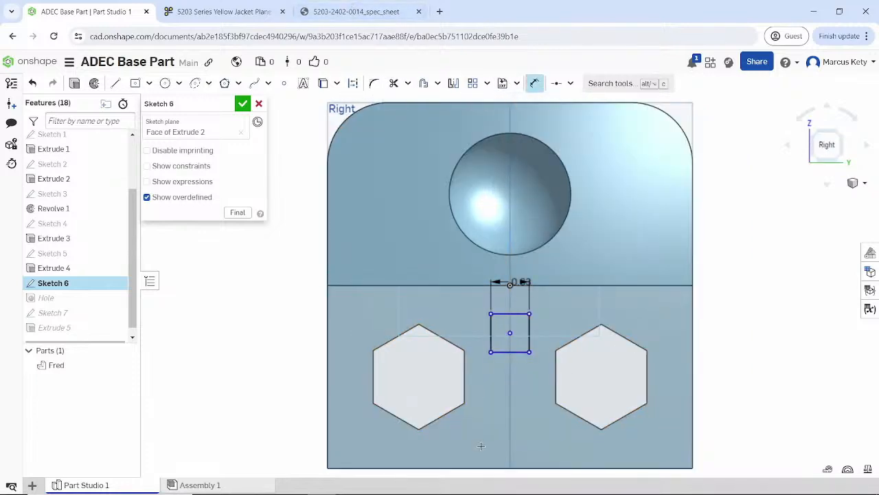
{"action": "left_click", "coordinate": [469, 468]}
{"action": "left_click", "coordinate": [269, 414]}
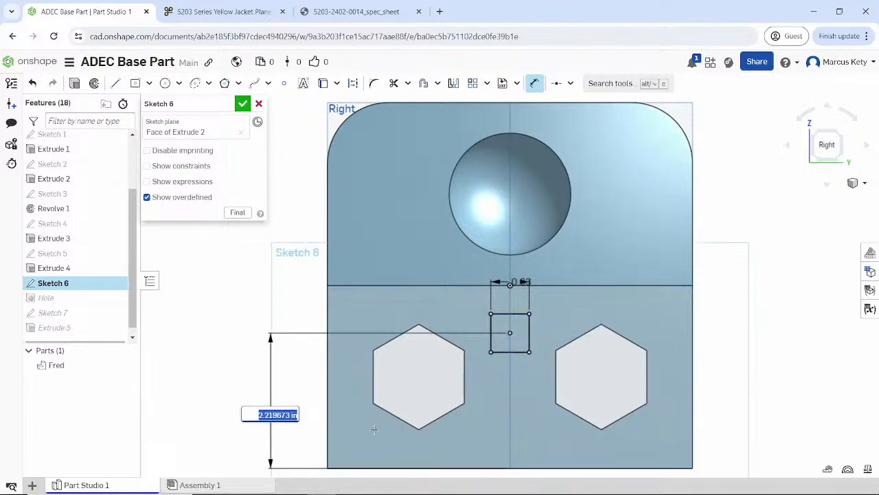
{"action": "type", "text": "1"}
{"action": "key", "text": "Return"}
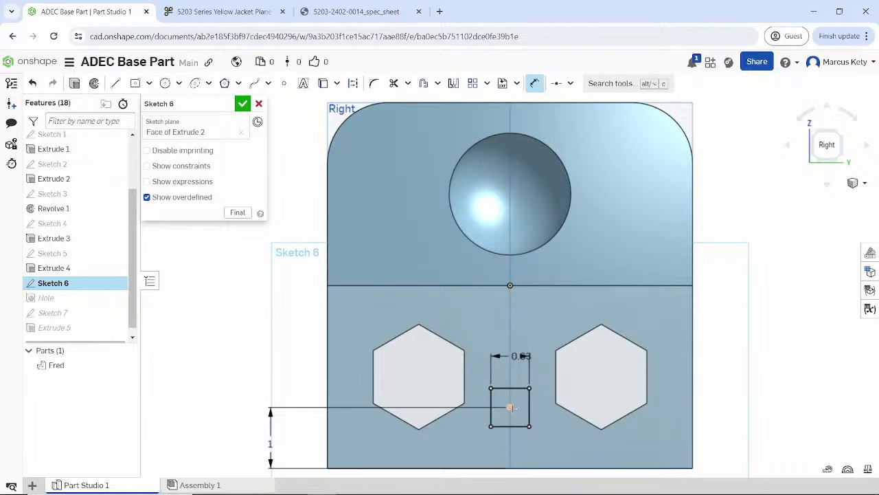
{"action": "left_click", "coordinate": [243, 104]}
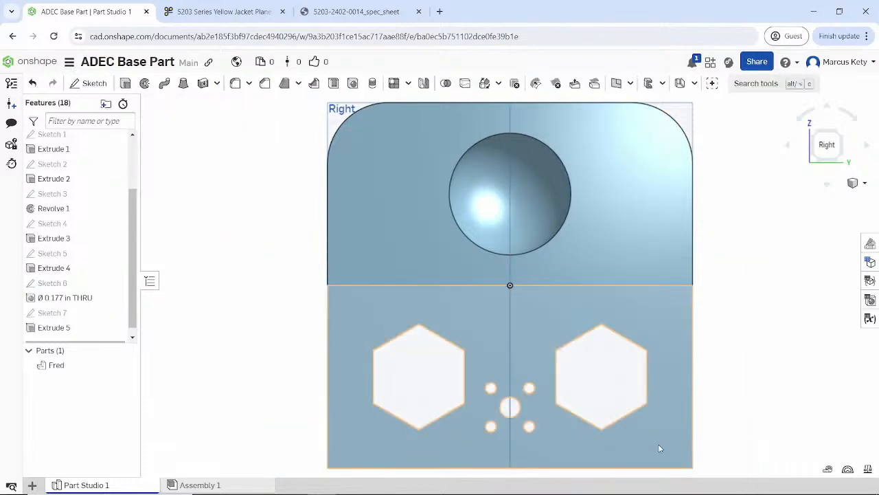
Inspect the relocated motor hole pattern and check the central shaft hole's alignment with Sketch 6
{"action": "right_click_drag", "start_coordinate": [629, 420], "coordinate": [621, 394]}
{"action": "scroll", "coordinate": [546, 418], "scroll_direction": "up", "scroll_amount": 3}
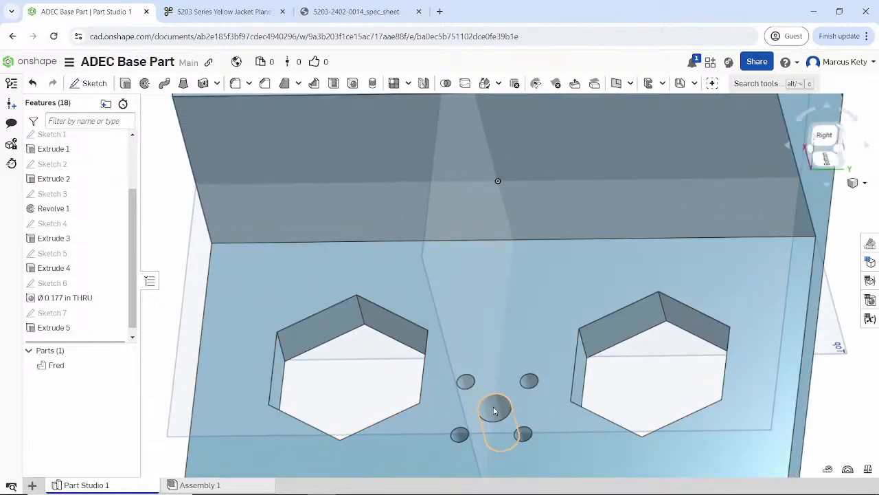
{"action": "left_click", "coordinate": [506, 413]}
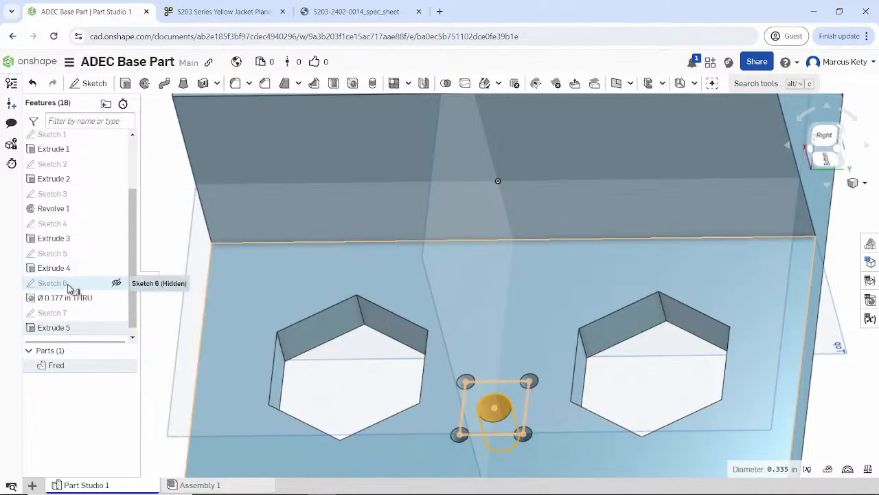
{"action": "scroll", "coordinate": [502, 420], "scroll_direction": "down", "scroll_amount": 5}
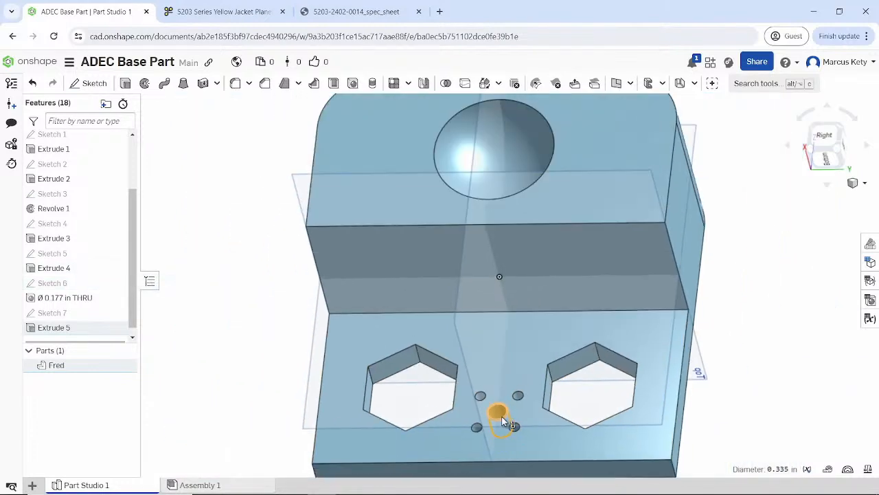
Highlight the central shaft hole, one motor mounting hole and Sketch 7 to examine how the shaft hole relates to the pattern
{"action": "scroll", "coordinate": [500, 416], "scroll_direction": "up", "scroll_amount": 3}
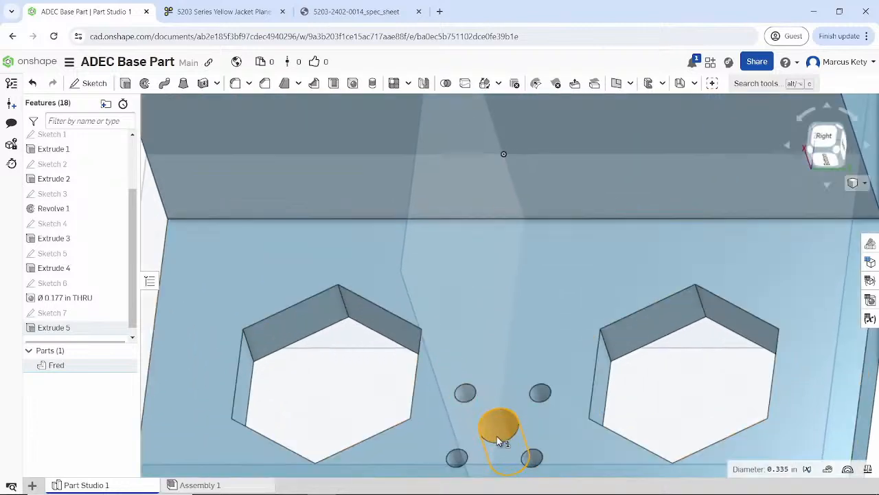
{"action": "middle_click_drag", "start_coordinate": [497, 435], "coordinate": [499, 306]}
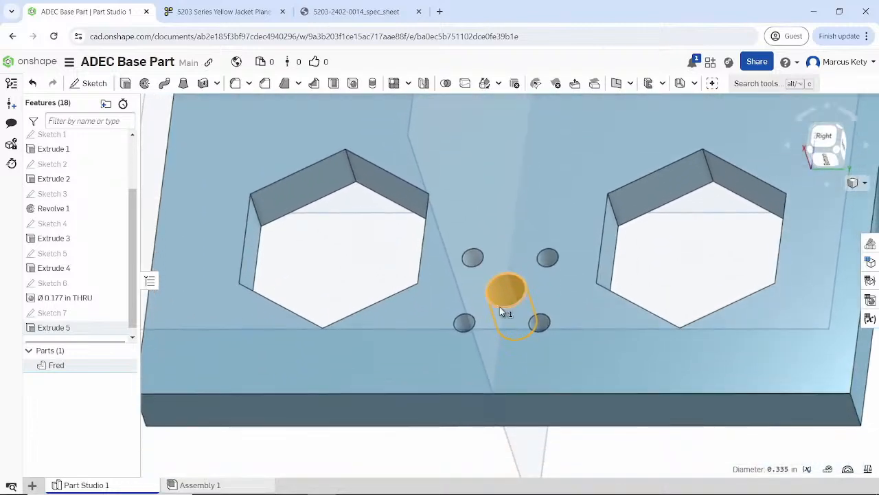
{"action": "left_click", "coordinate": [547, 258]}
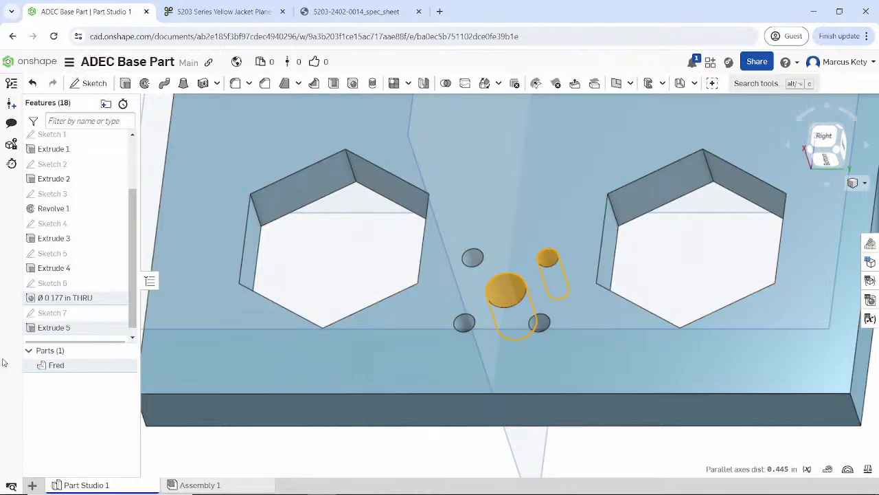
{"action": "left_click", "coordinate": [52, 314]}
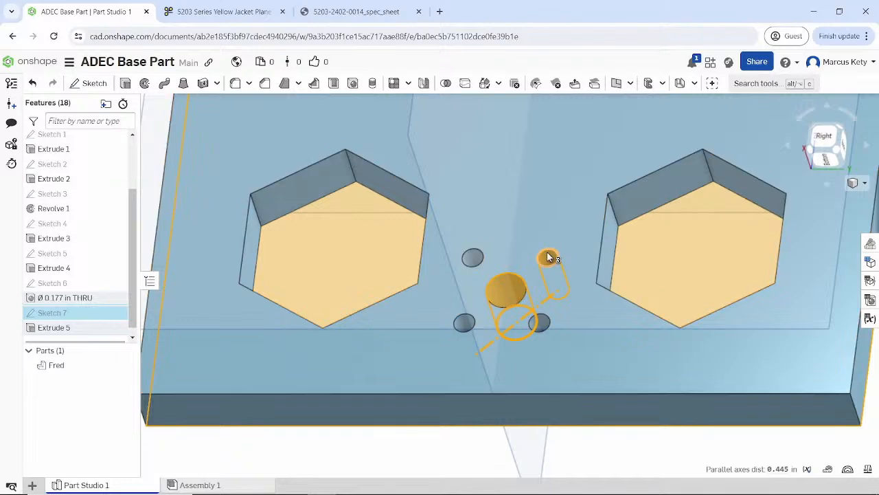
{"action": "left_click", "coordinate": [425, 455]}
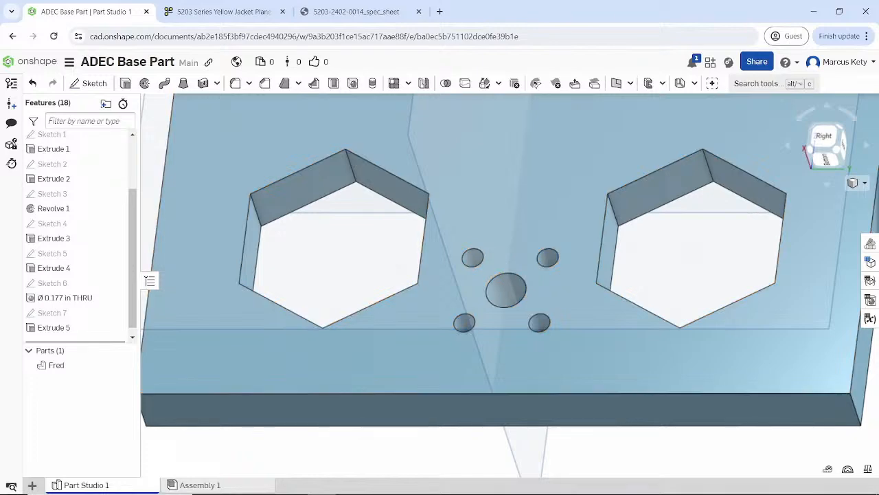
Try projecting the outline of the upper block's top face into a new sketch on the lower step face, and cancel the sketch
{"action": "scroll", "coordinate": [530, 161], "scroll_direction": "down", "scroll_amount": 3}
{"action": "right_click_drag", "start_coordinate": [529, 140], "coordinate": [442, 226]}
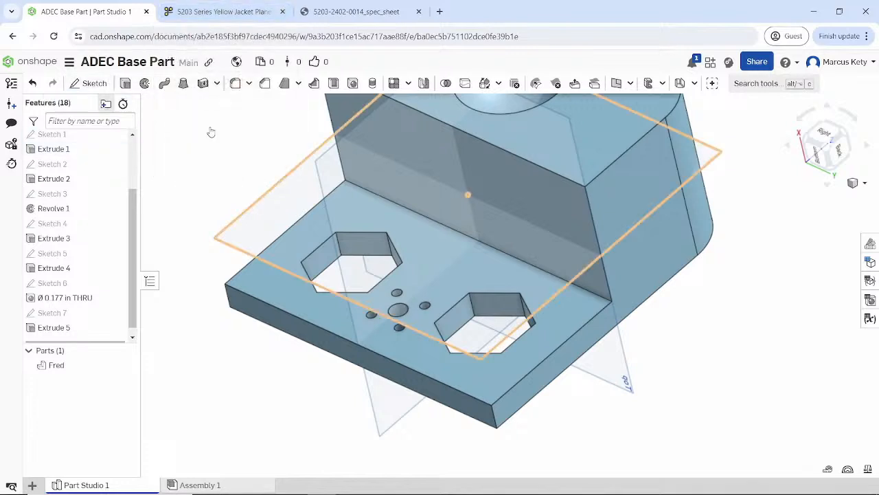
{"action": "key", "text": "shift+s"}
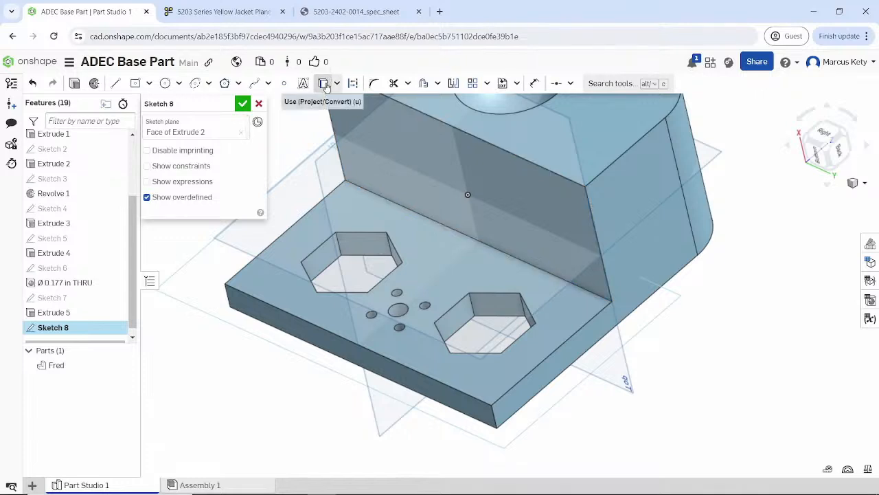
{"action": "scroll", "coordinate": [454, 139], "scroll_direction": "down", "scroll_amount": 5}
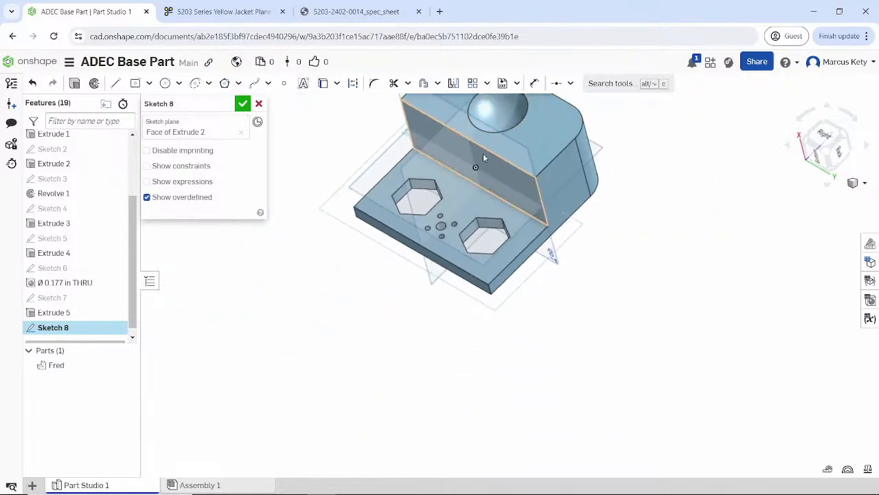
{"action": "scroll", "coordinate": [483, 155], "scroll_direction": "up", "scroll_amount": 3}
{"action": "left_click", "coordinate": [581, 136]}
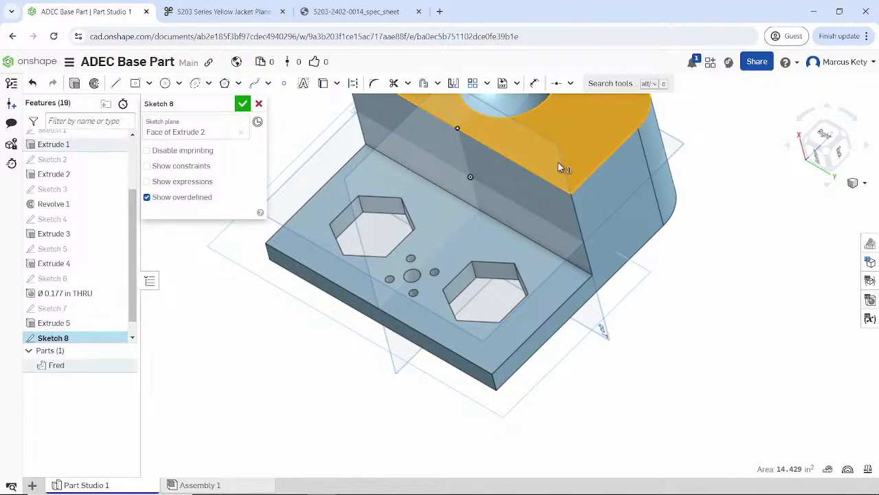
{"action": "right_click_drag", "start_coordinate": [589, 168], "coordinate": [581, 271]}
{"action": "left_click", "coordinate": [323, 84]}
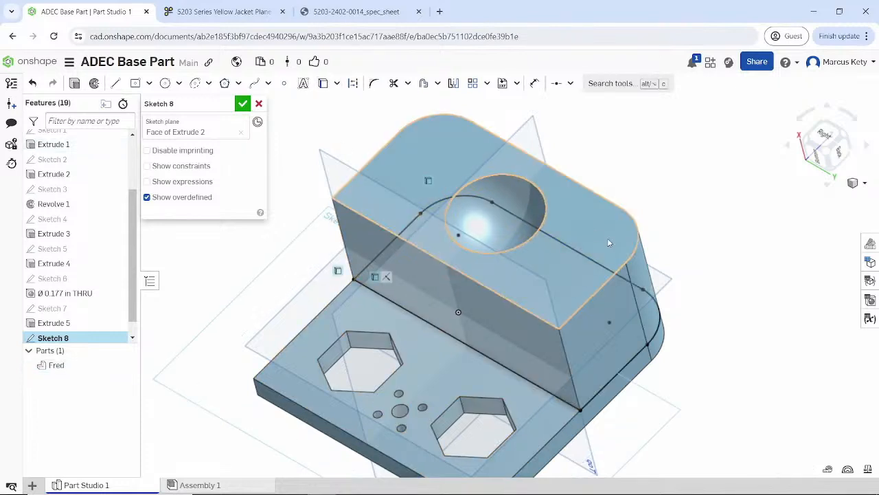
{"action": "left_click", "coordinate": [400, 426]}
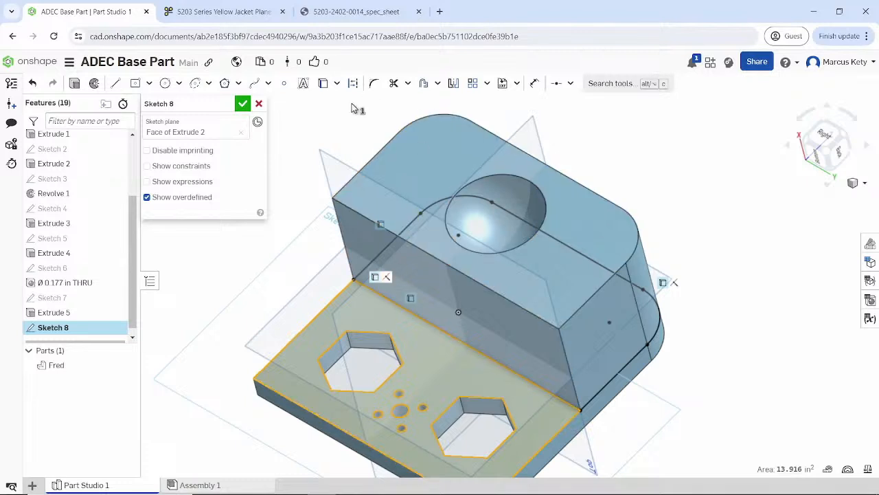
{"action": "left_click", "coordinate": [259, 103]}
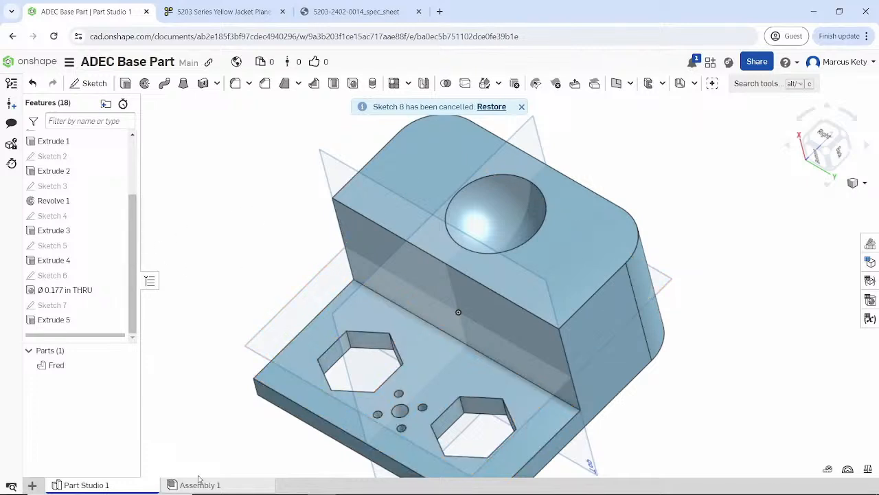
{"action": "left_click", "coordinate": [296, 387]}
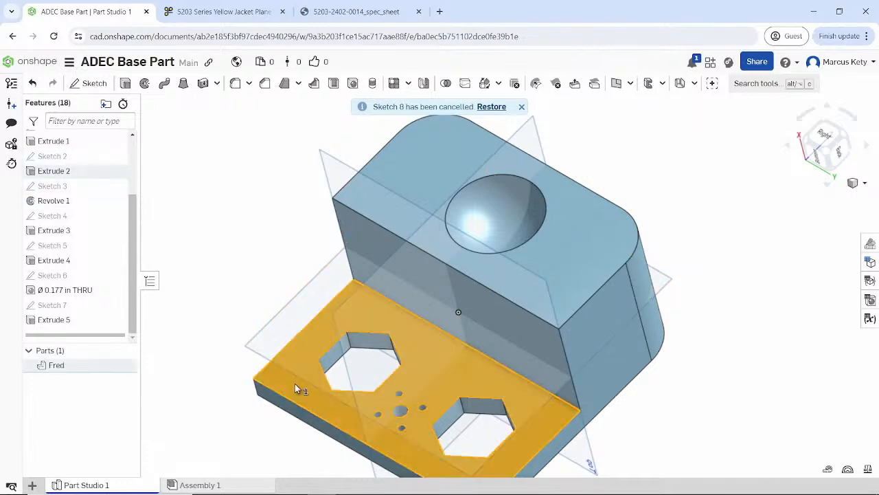
{"action": "left_click", "coordinate": [90, 83]}
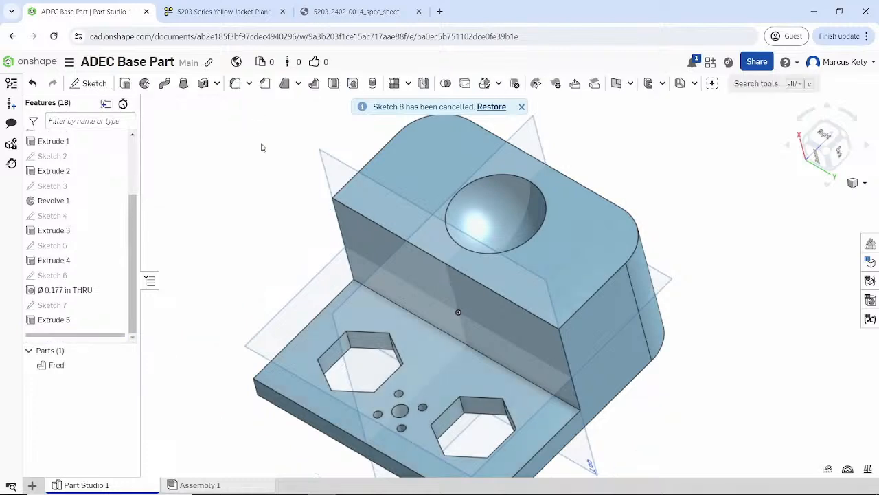
{"action": "scroll", "coordinate": [387, 427], "scroll_direction": "down", "scroll_amount": 2}
{"action": "scroll", "coordinate": [391, 424], "scroll_direction": "up", "scroll_amount": 1}
{"action": "right_click_drag", "start_coordinate": [391, 424], "coordinate": [382, 305]}
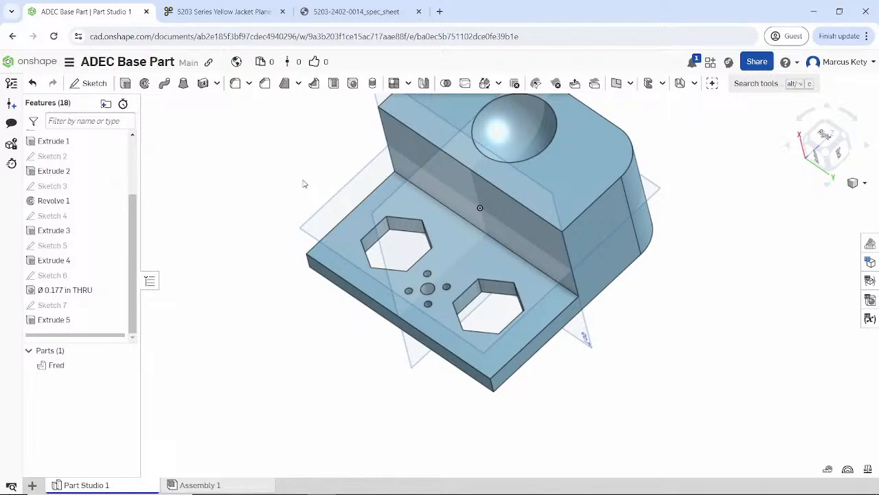
{"action": "middle_click_drag", "start_coordinate": [392, 179], "coordinate": [385, 232]}
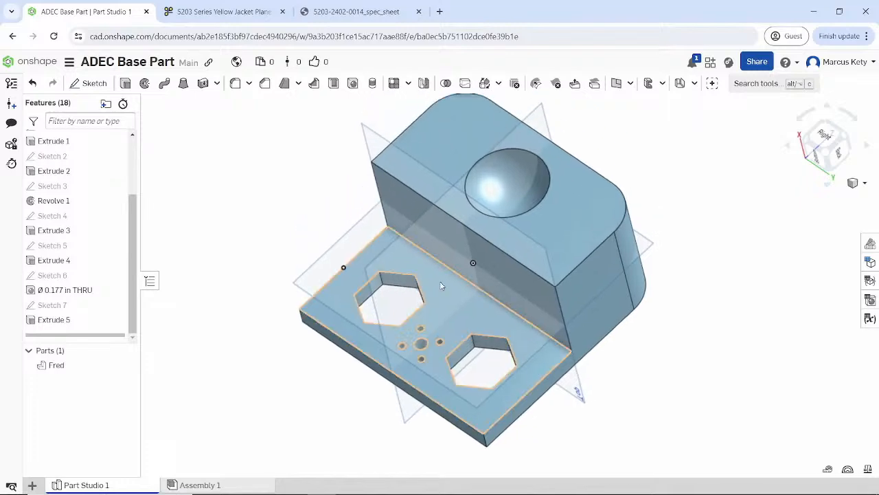
{"action": "right_click_drag", "start_coordinate": [467, 297], "coordinate": [270, 138]}
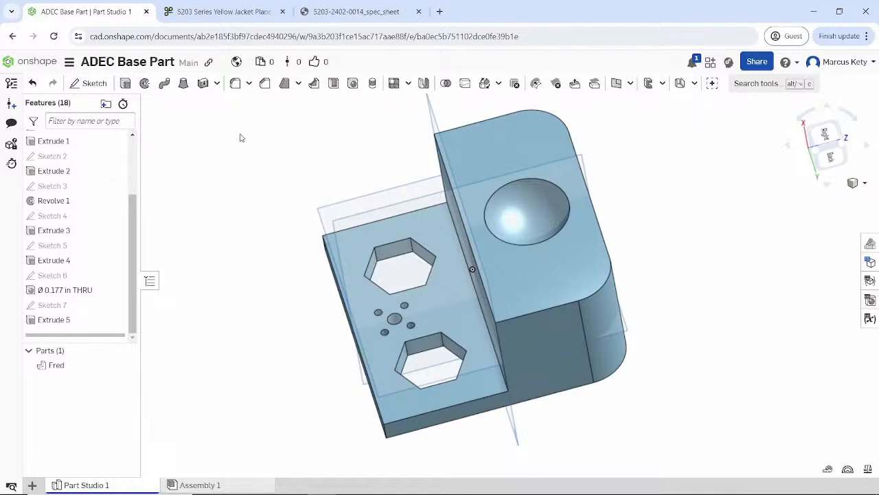